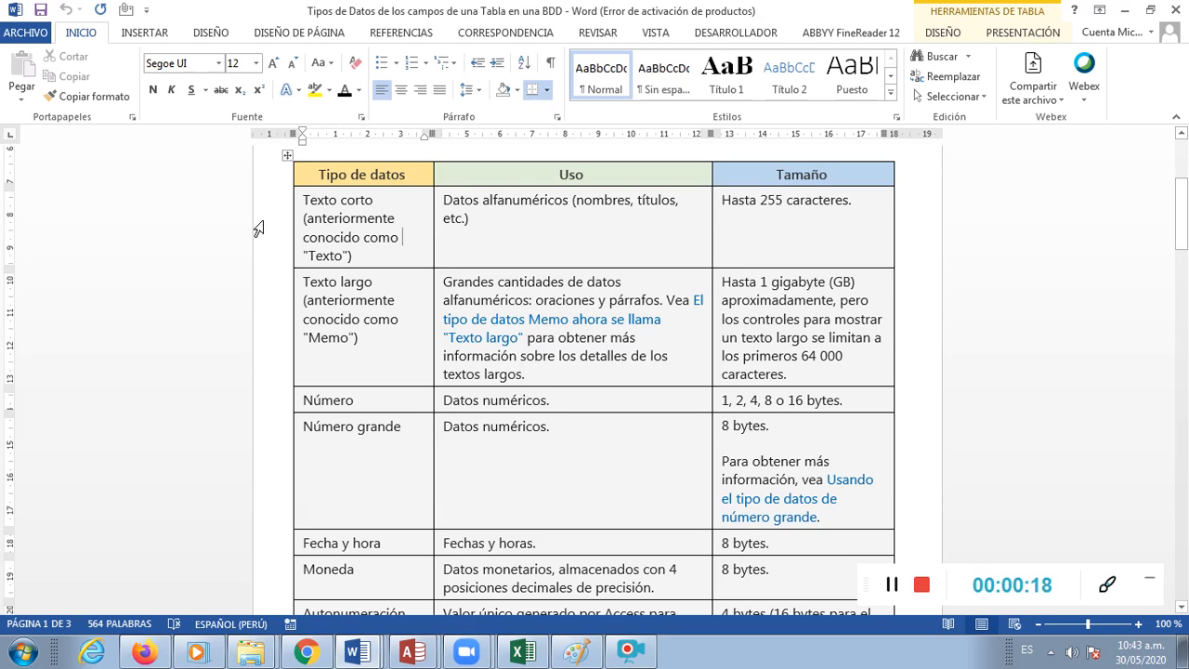
- Review the Texto corto row of the data types table, covering its name, use and size
drag(306, 199, 381, 197)
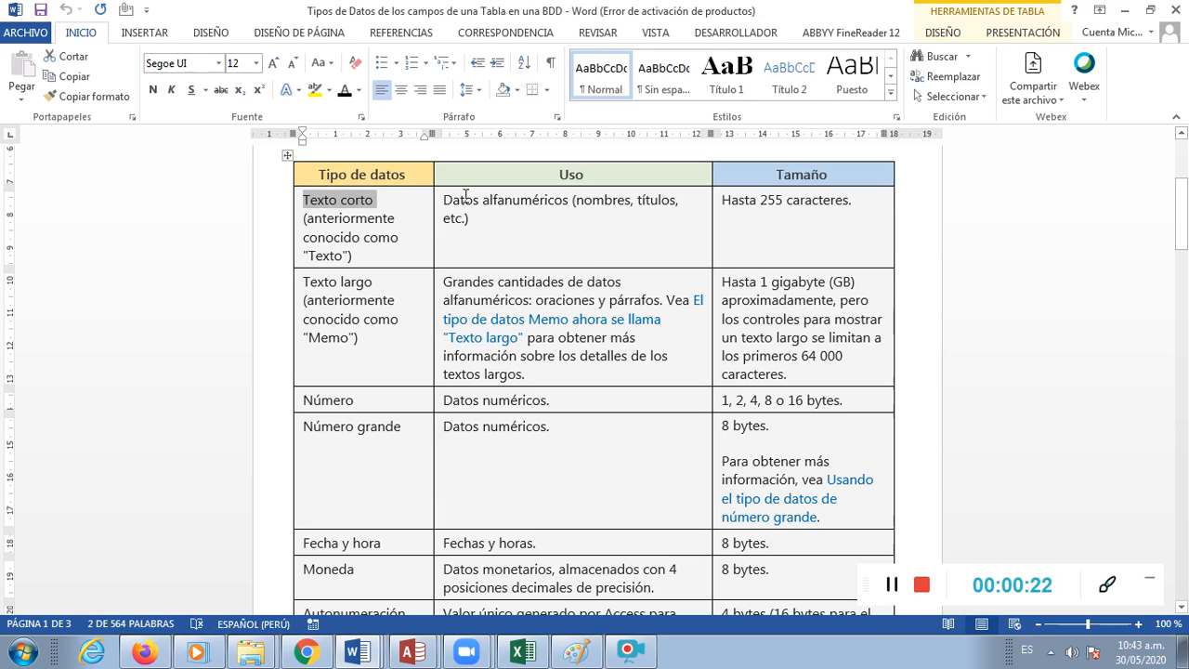
click(465, 196)
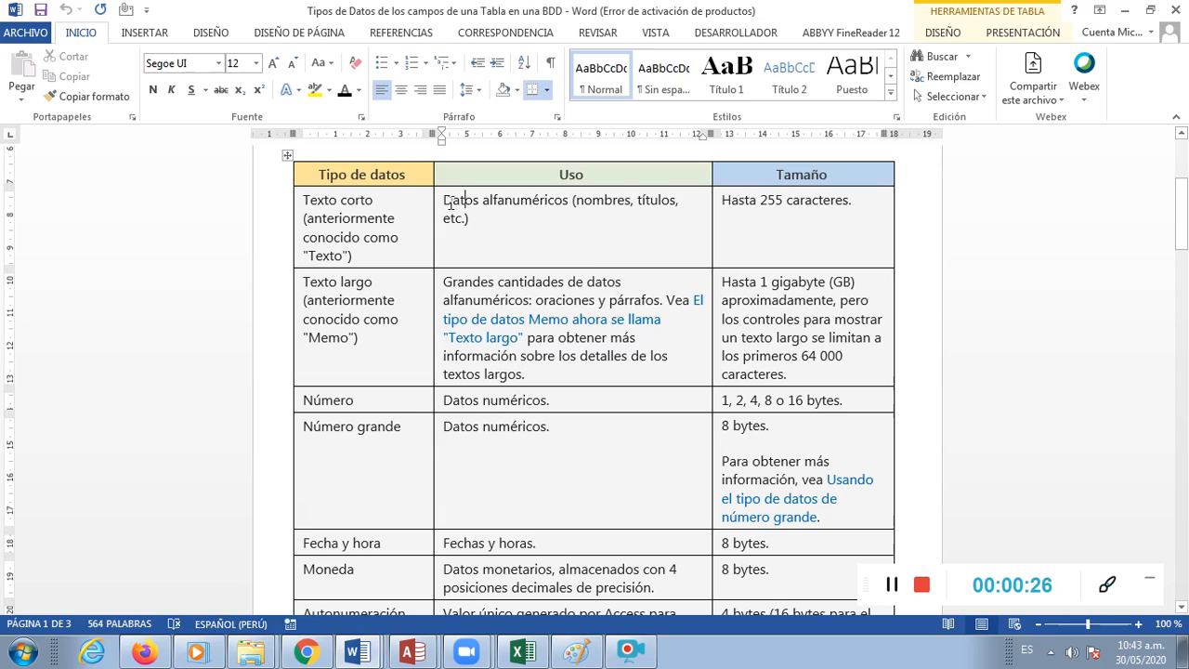
drag(481, 206, 565, 203)
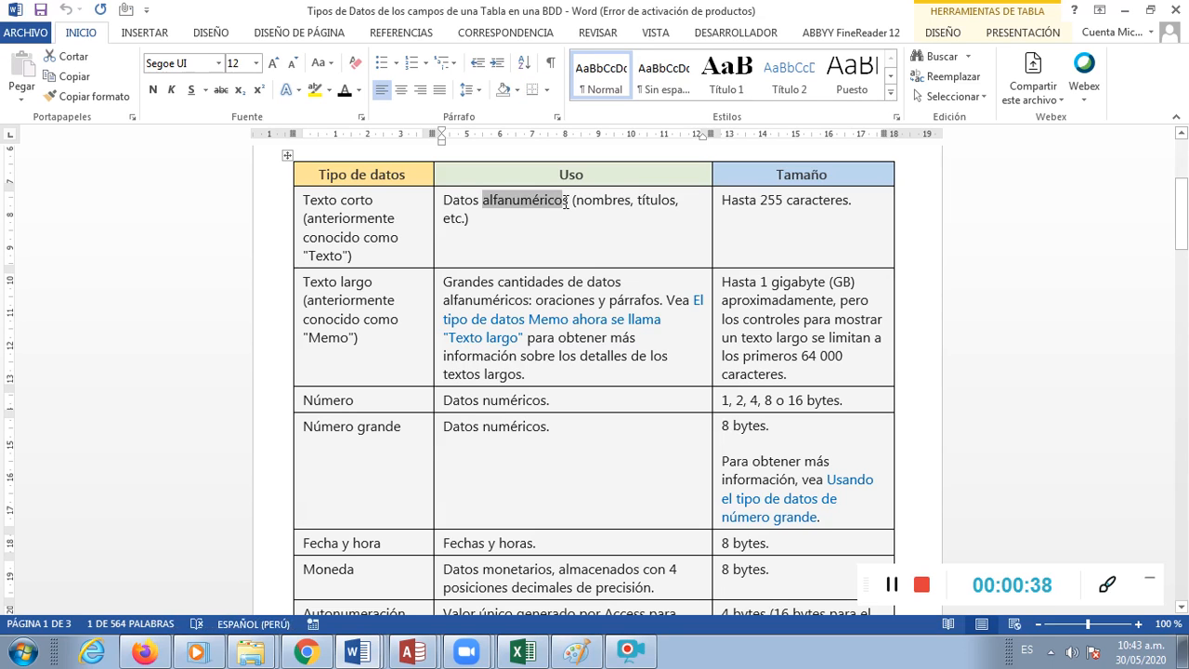
click(503, 229)
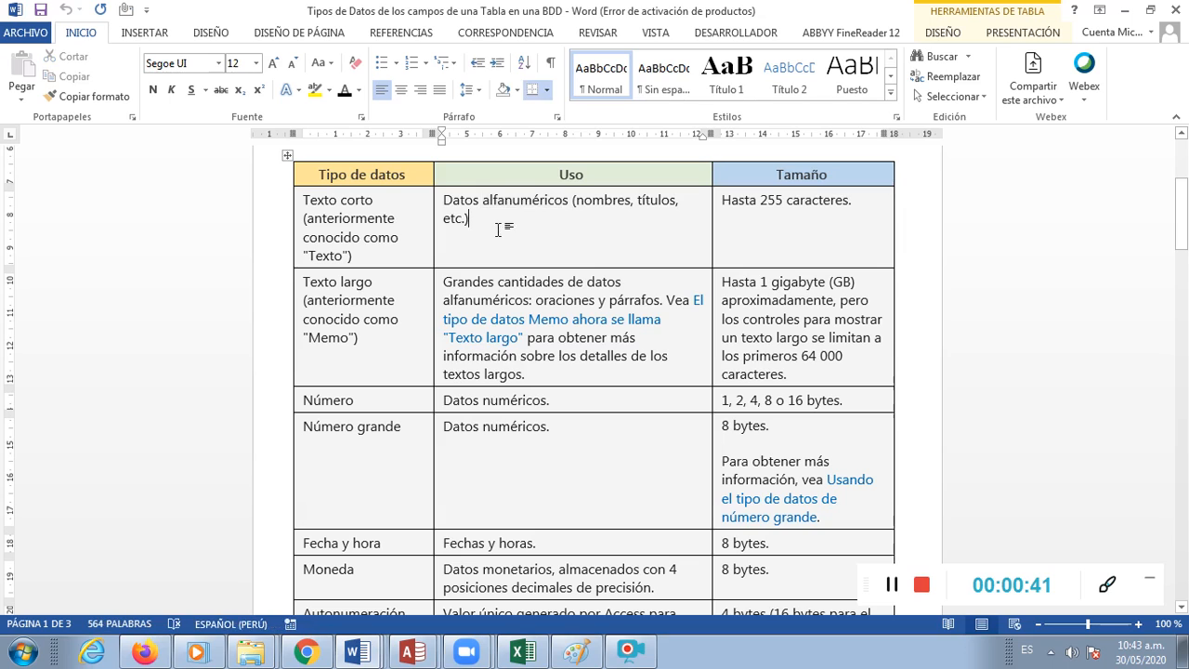
click(724, 206)
click(861, 200)
click(386, 201)
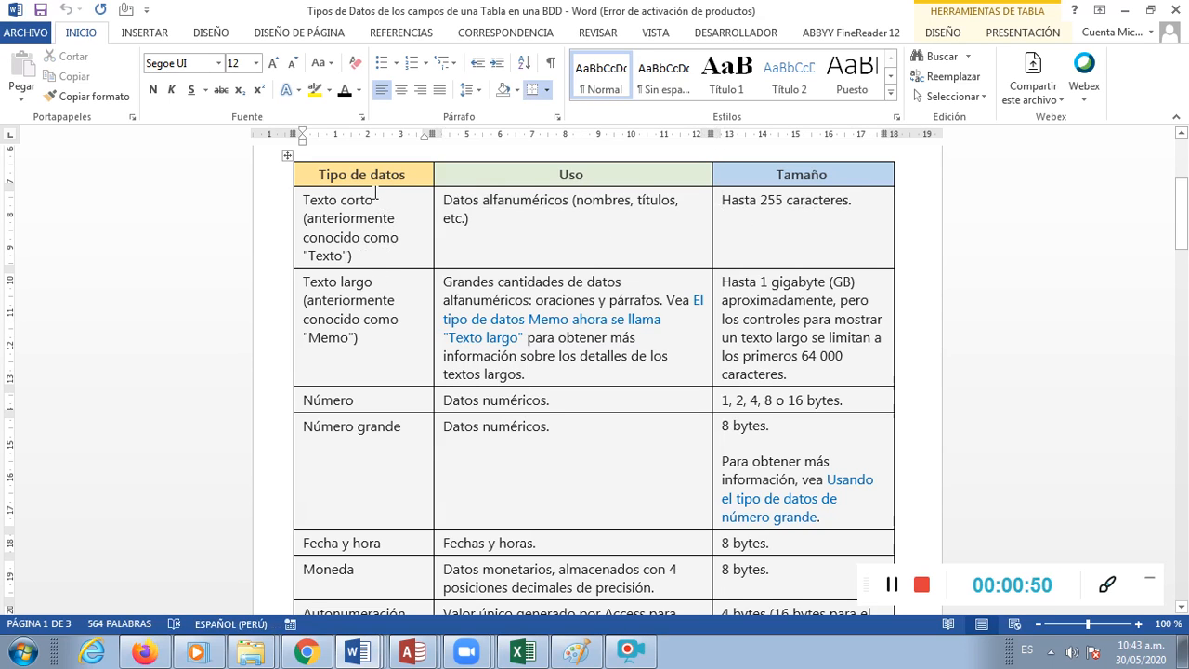
- Color the names Texto corto and Texto largo red in the Tipo de datos column and review their sizes
drag(376, 199, 303, 198)
click(358, 90)
click(363, 244)
drag(377, 279, 308, 286)
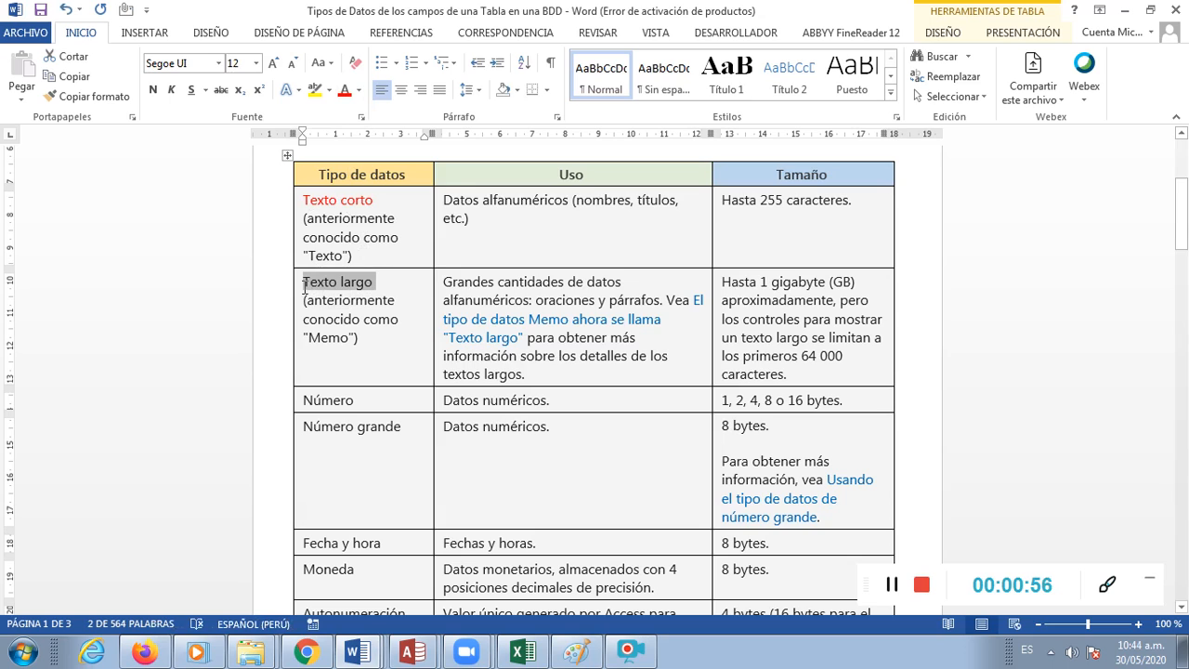
click(345, 91)
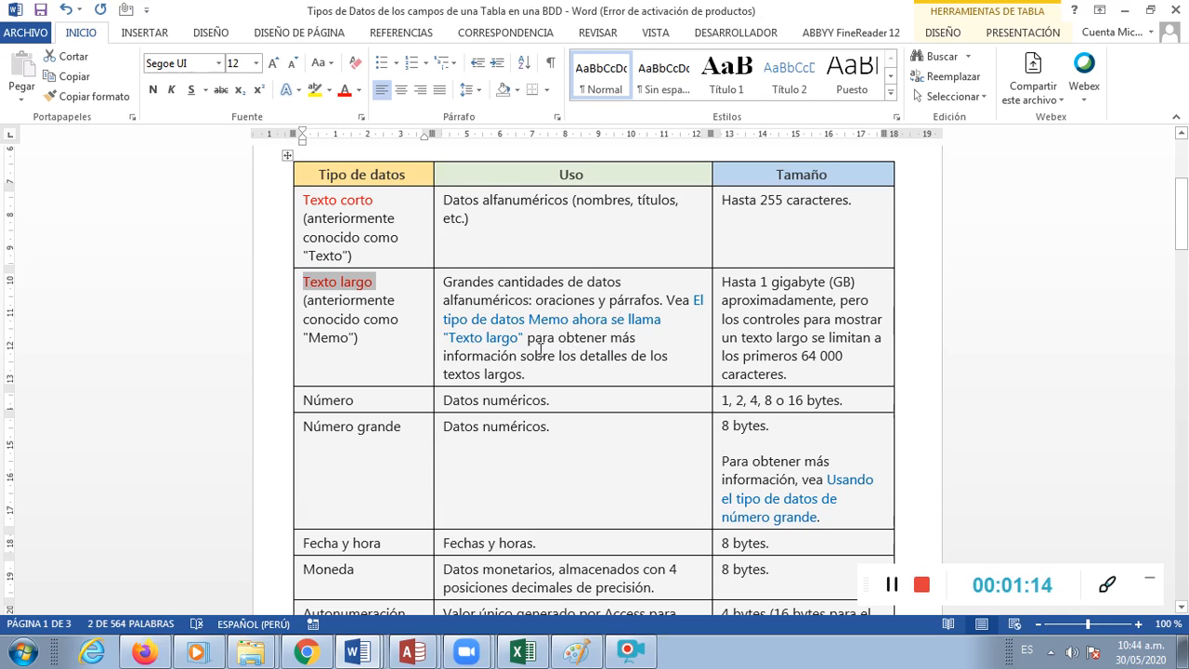
click(410, 281)
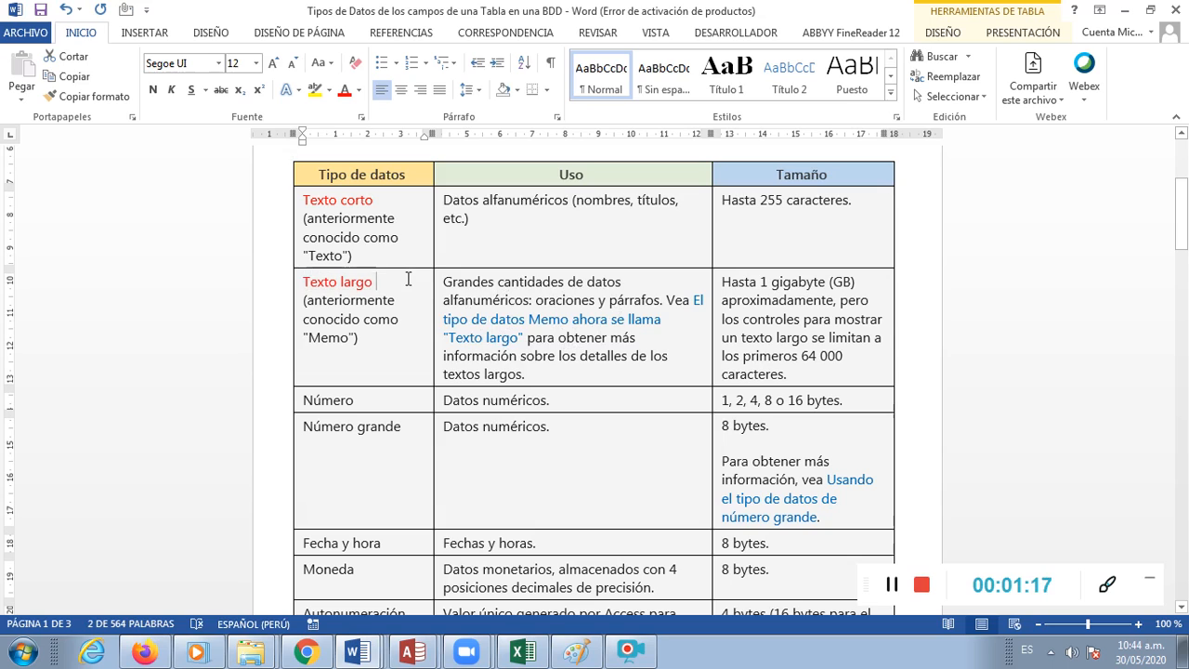
click(739, 300)
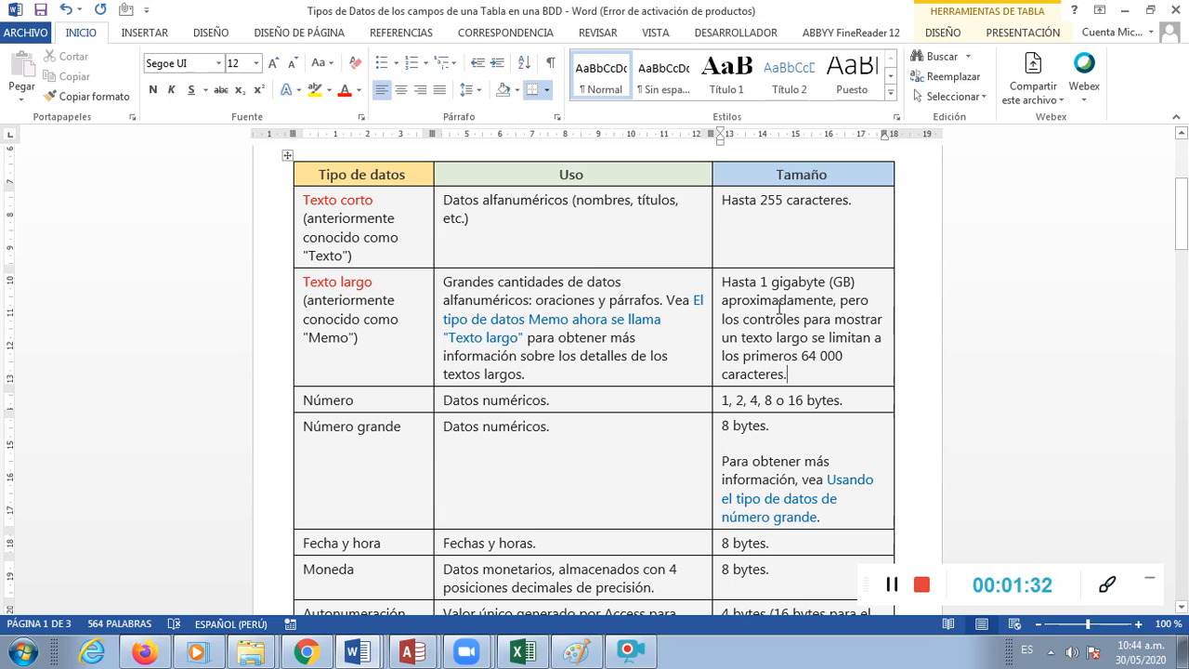
drag(760, 203, 783, 202)
click(803, 370)
- Color the names Número and Número grande red in the Tipo de datos column
scroll(796, 373, down, 1)
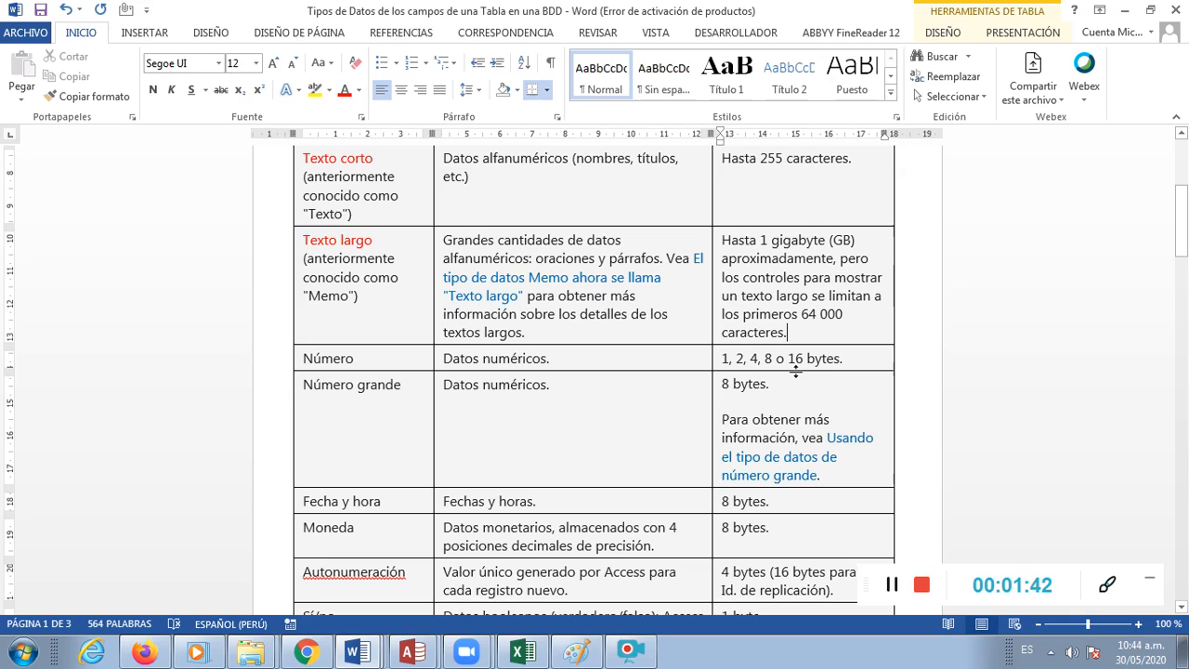
drag(370, 362, 303, 364)
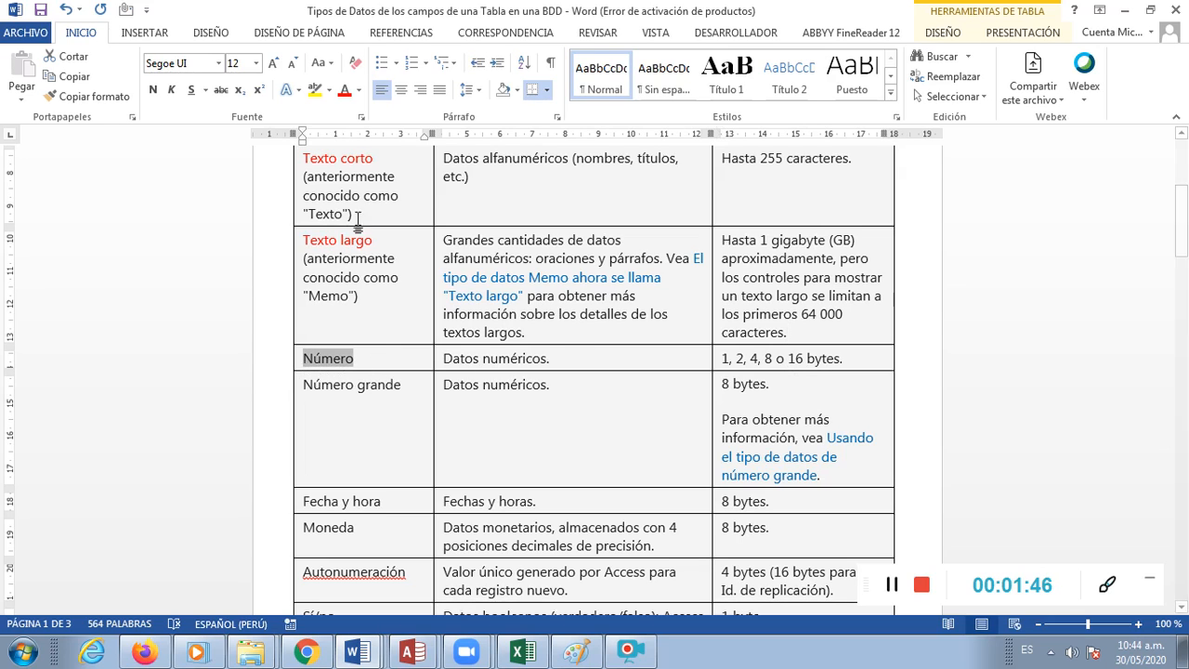
click(344, 90)
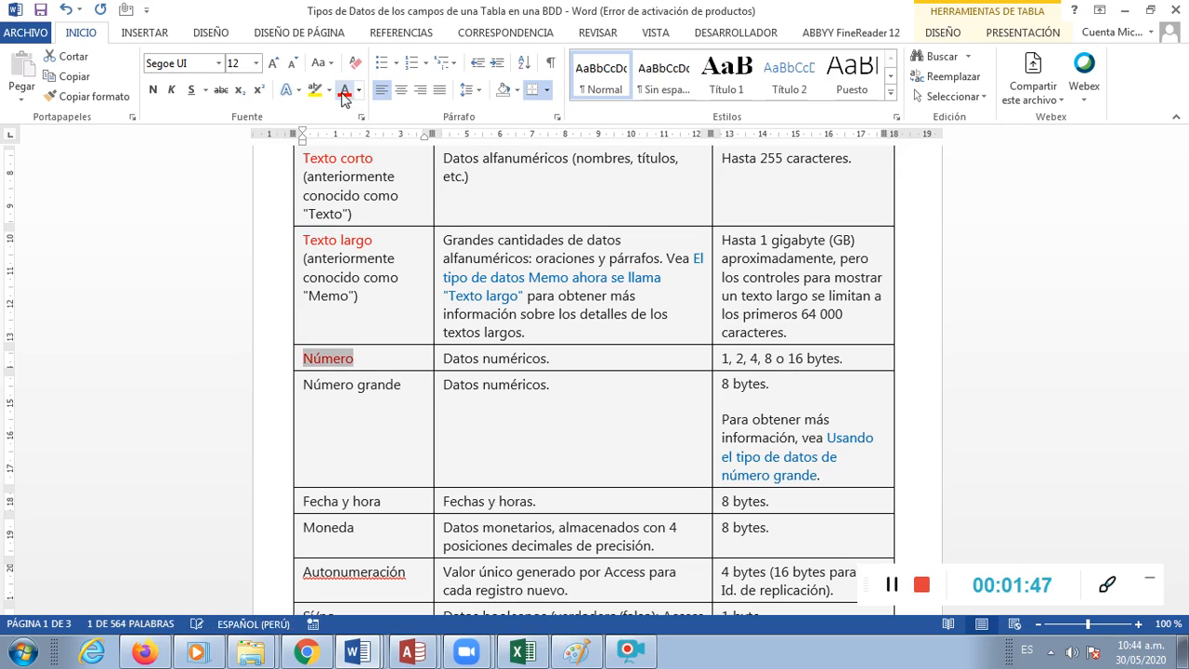
click(455, 361)
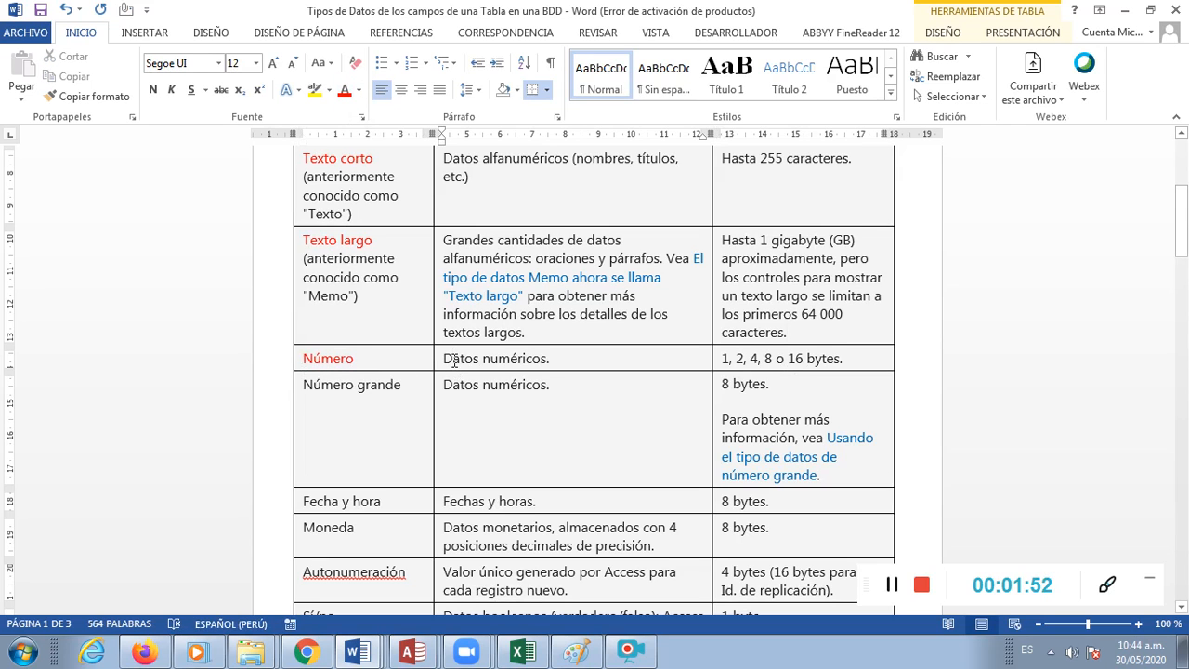
click(560, 359)
drag(405, 385, 339, 393)
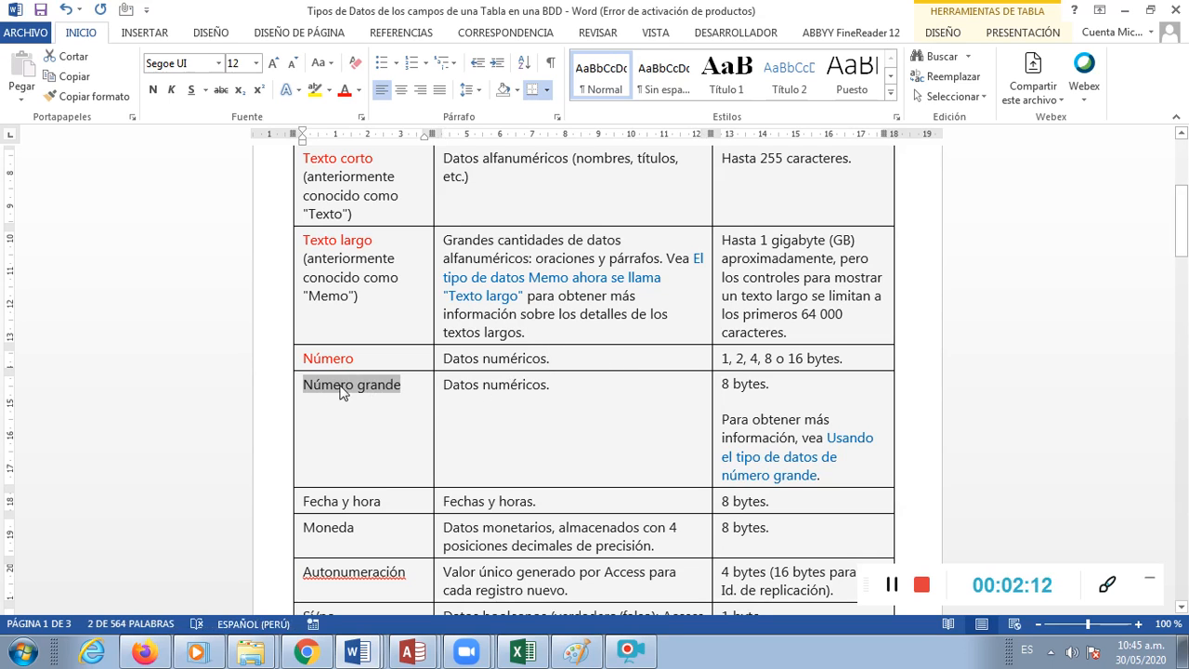
click(344, 90)
click(410, 390)
click(501, 423)
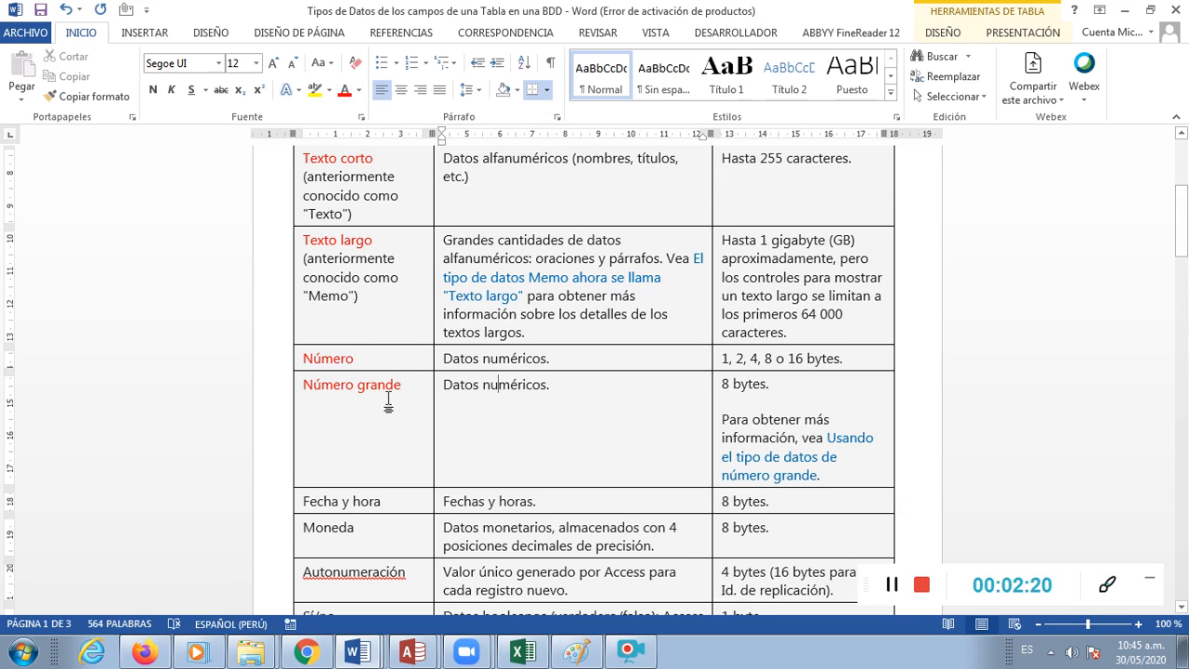
- Color the names Fecha y hora and Moneda red in the Tipo de datos column
scroll(390, 405, down, 2)
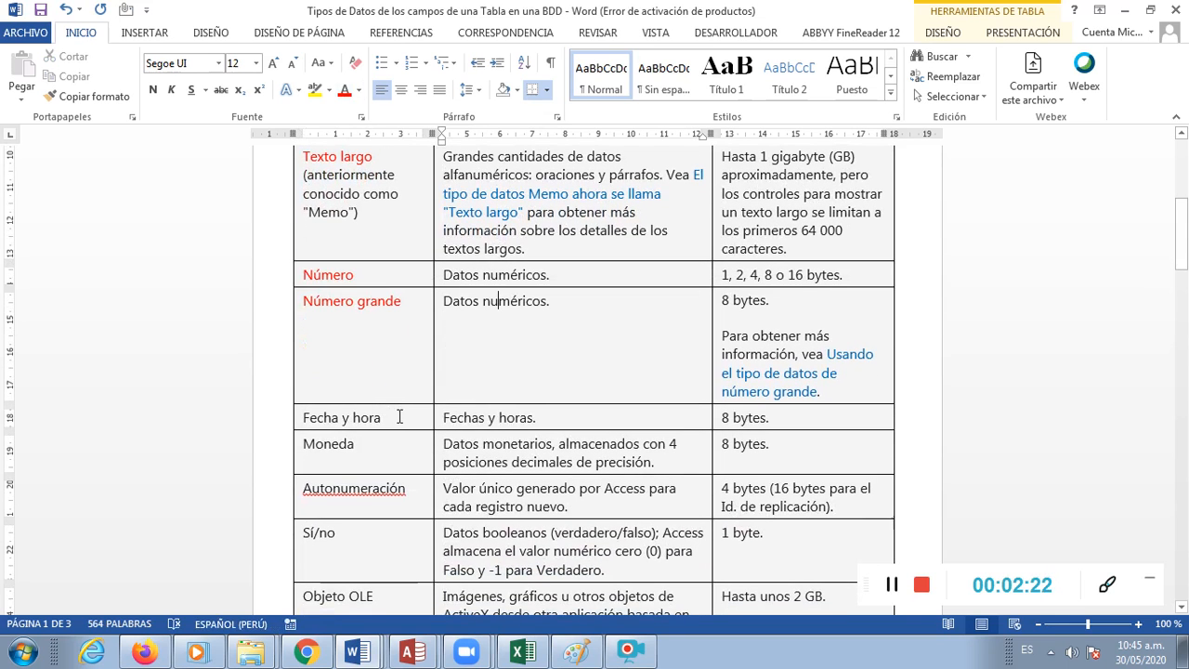
drag(382, 417, 304, 419)
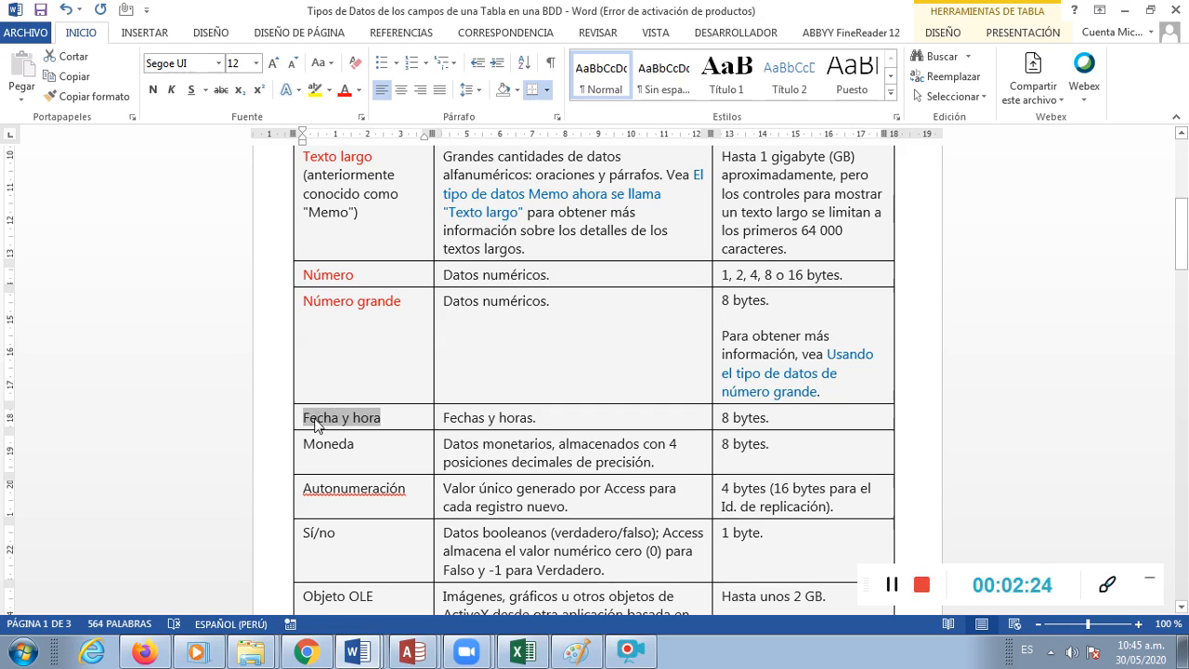
click(345, 90)
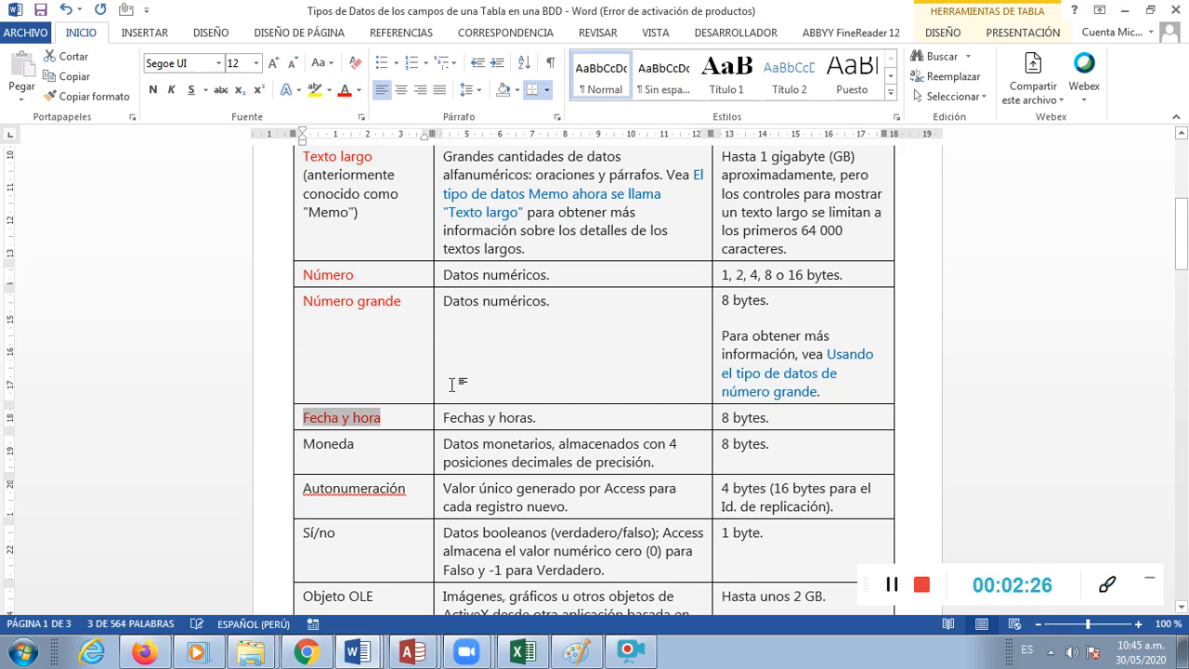
click(408, 424)
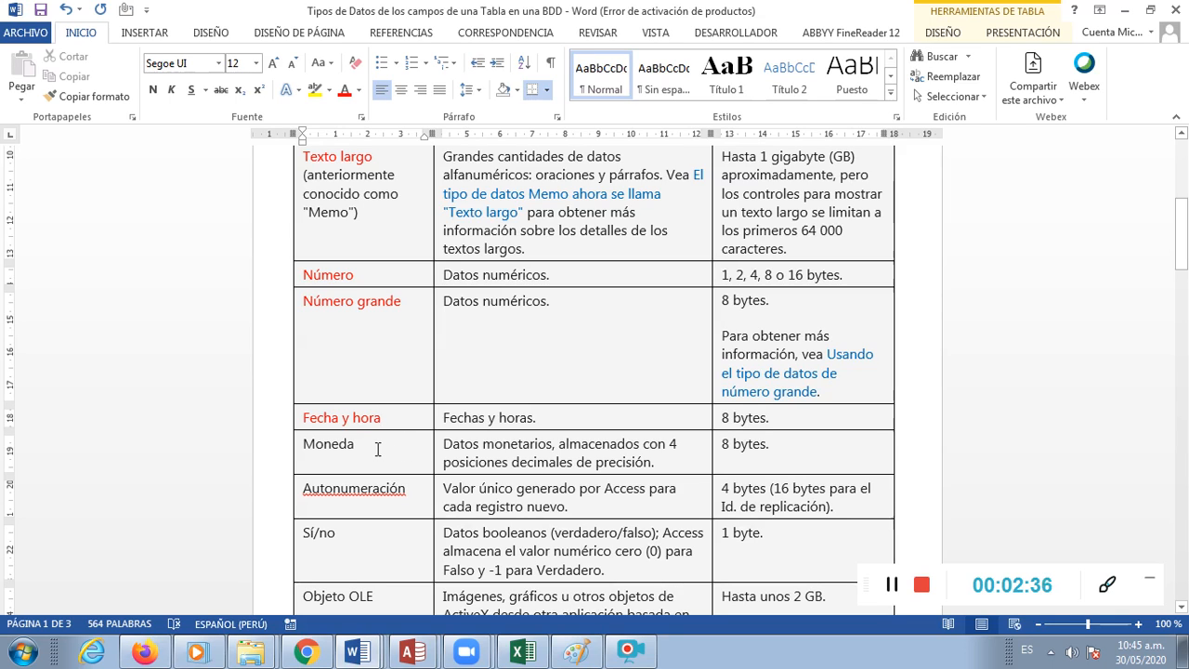
drag(362, 446, 308, 455)
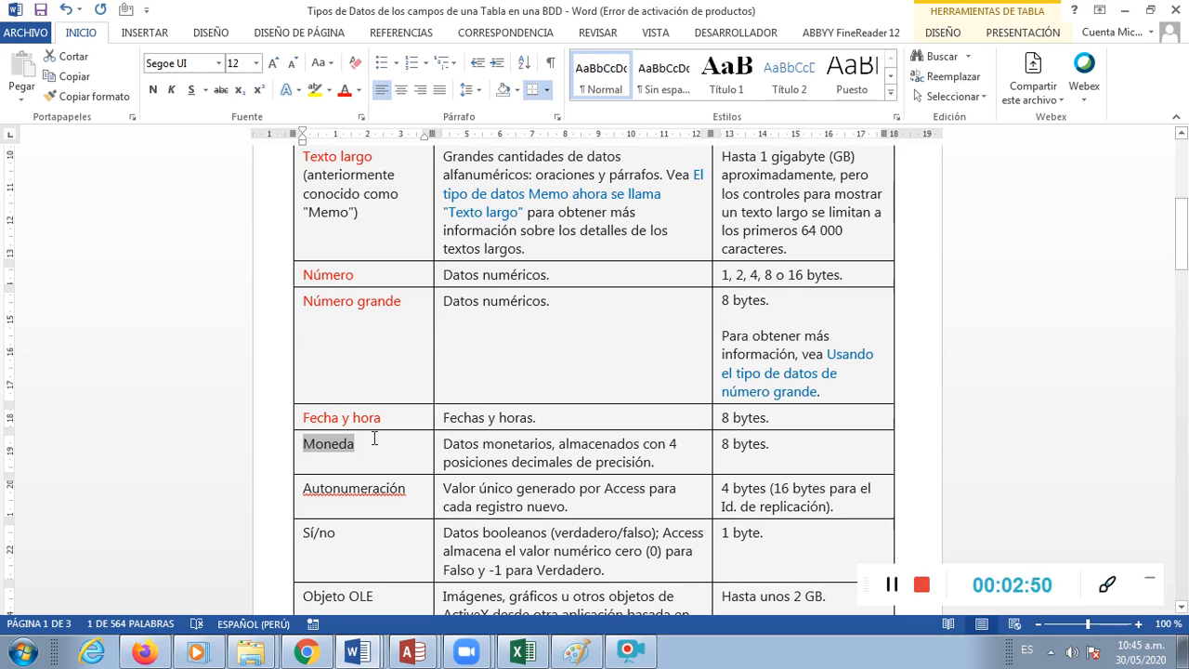
click(344, 92)
click(560, 465)
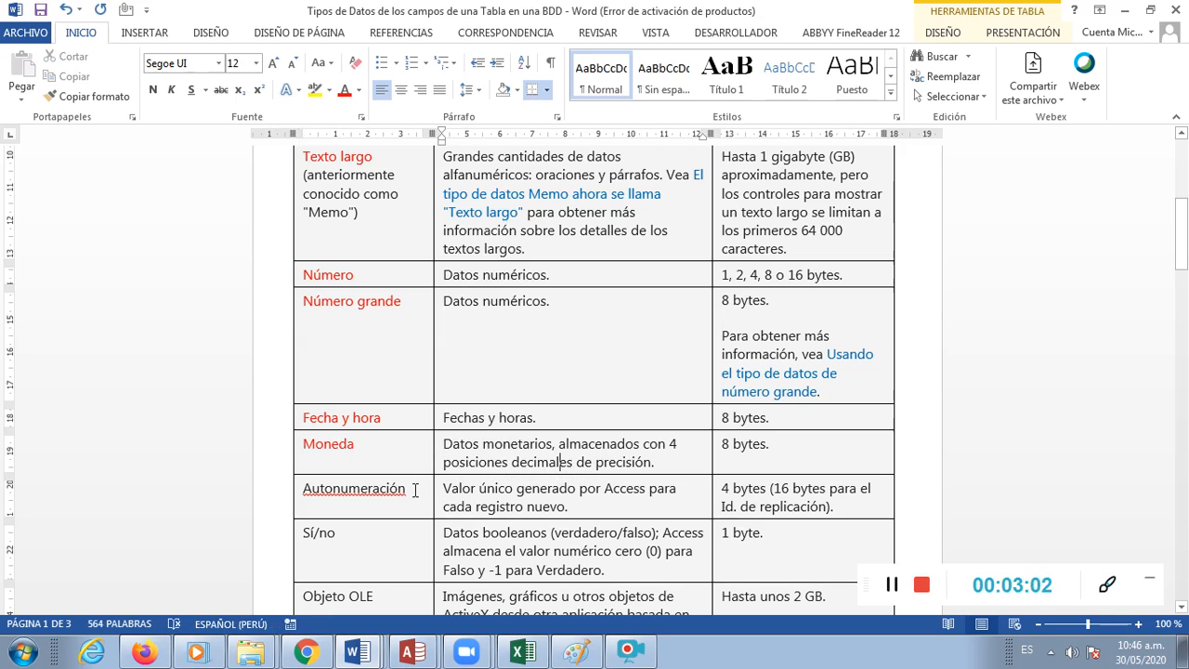
- Color all the text in the Texto corto cell of the Tipo de datos column green
scroll(423, 473, up, 1)
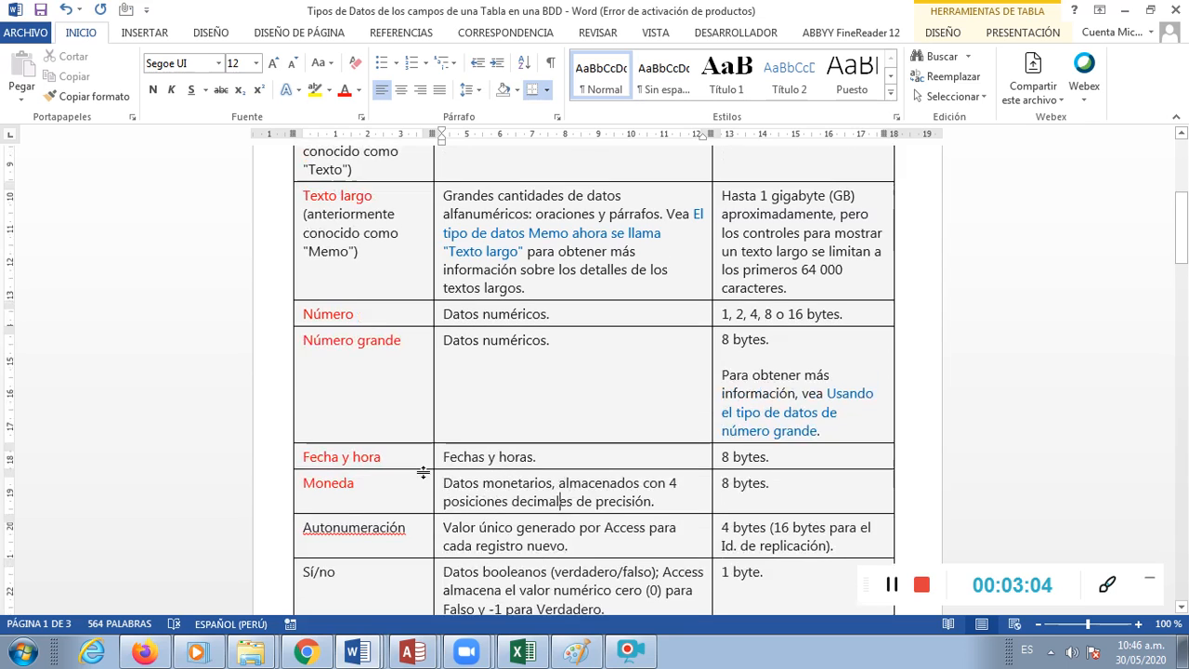
scroll(423, 473, up, 3)
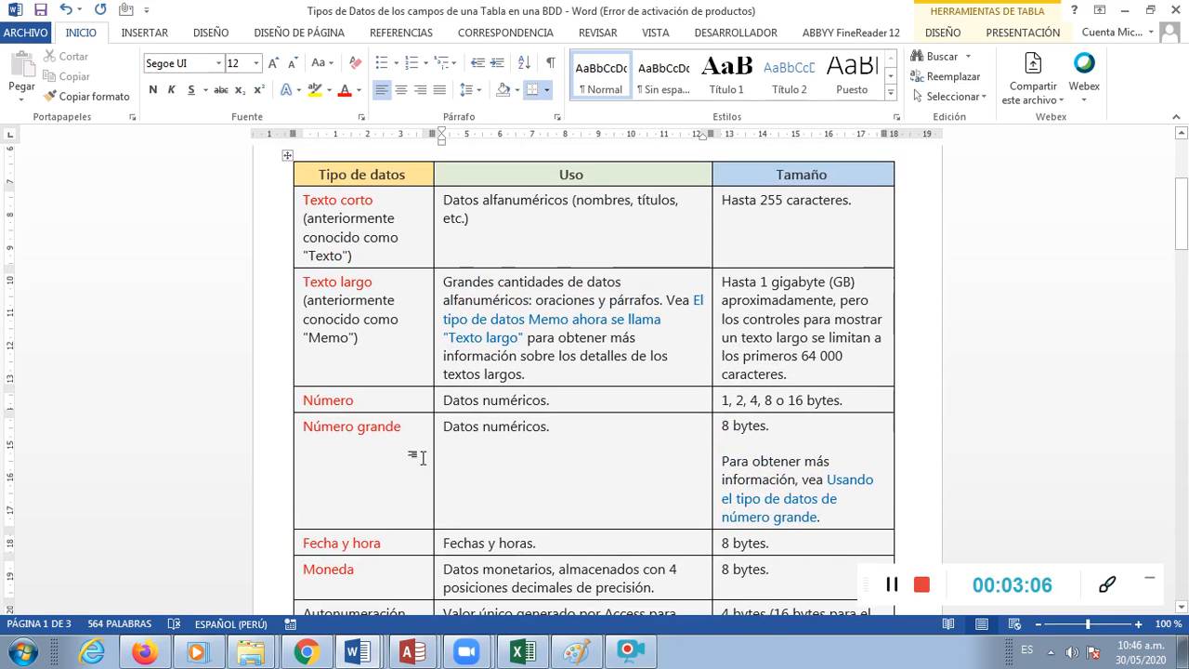
click(297, 203)
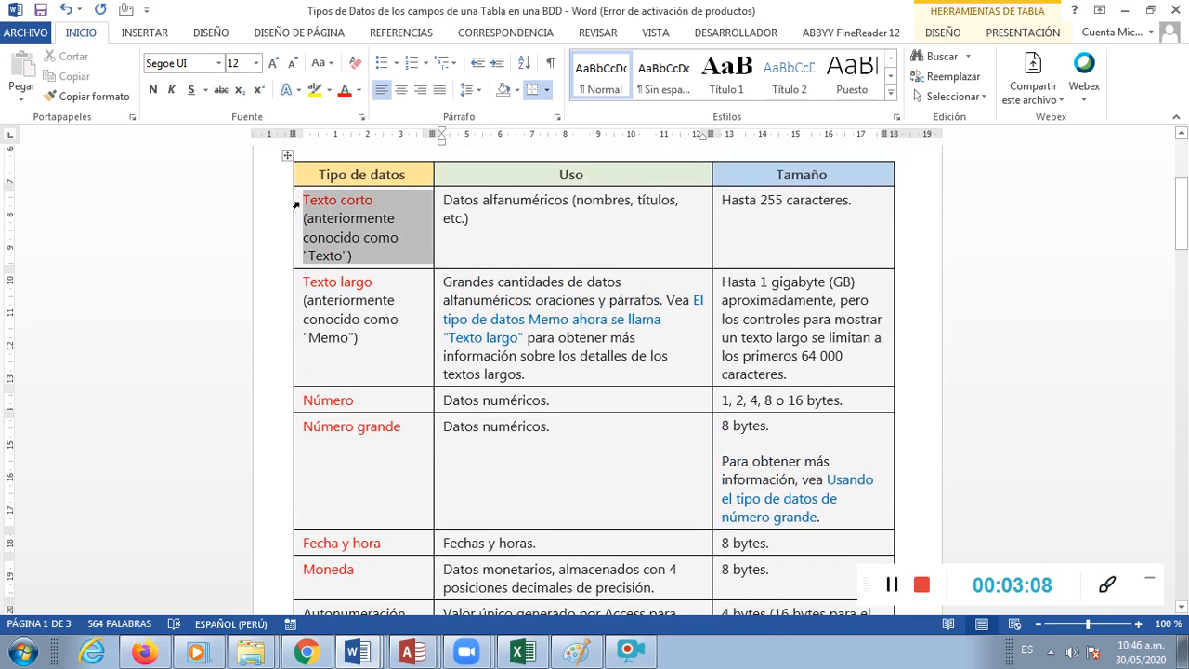
click(359, 91)
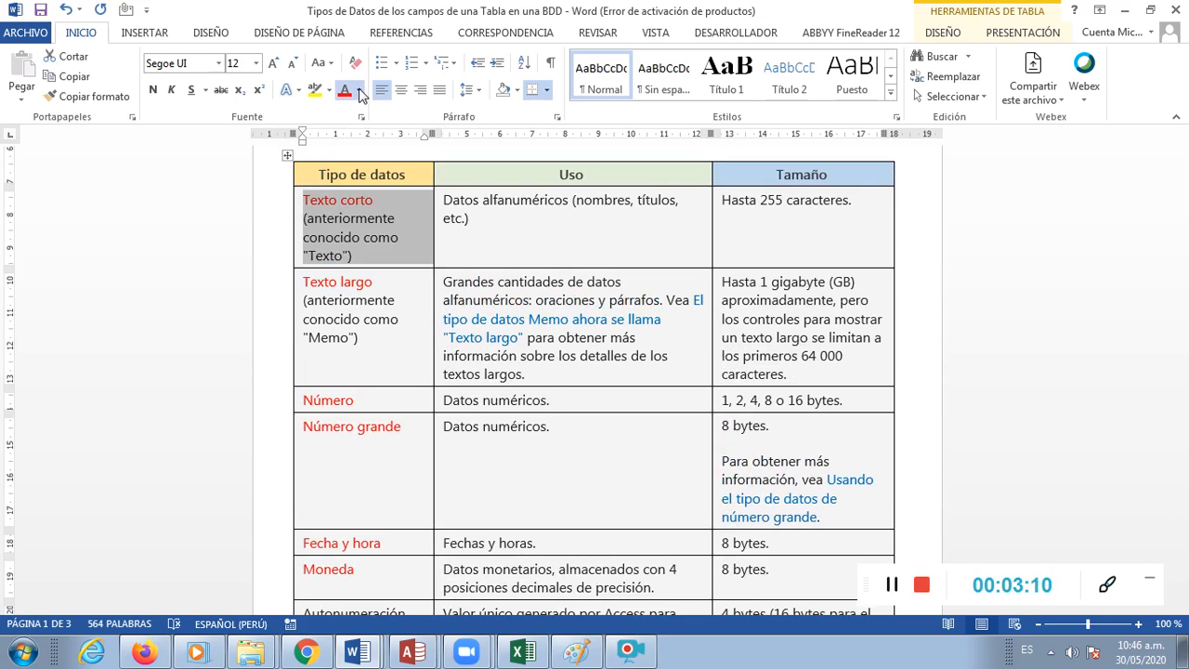
click(422, 244)
- Recolor the names Número and Fecha y hora green in the Tipo de datos column
scroll(424, 296, down, 1)
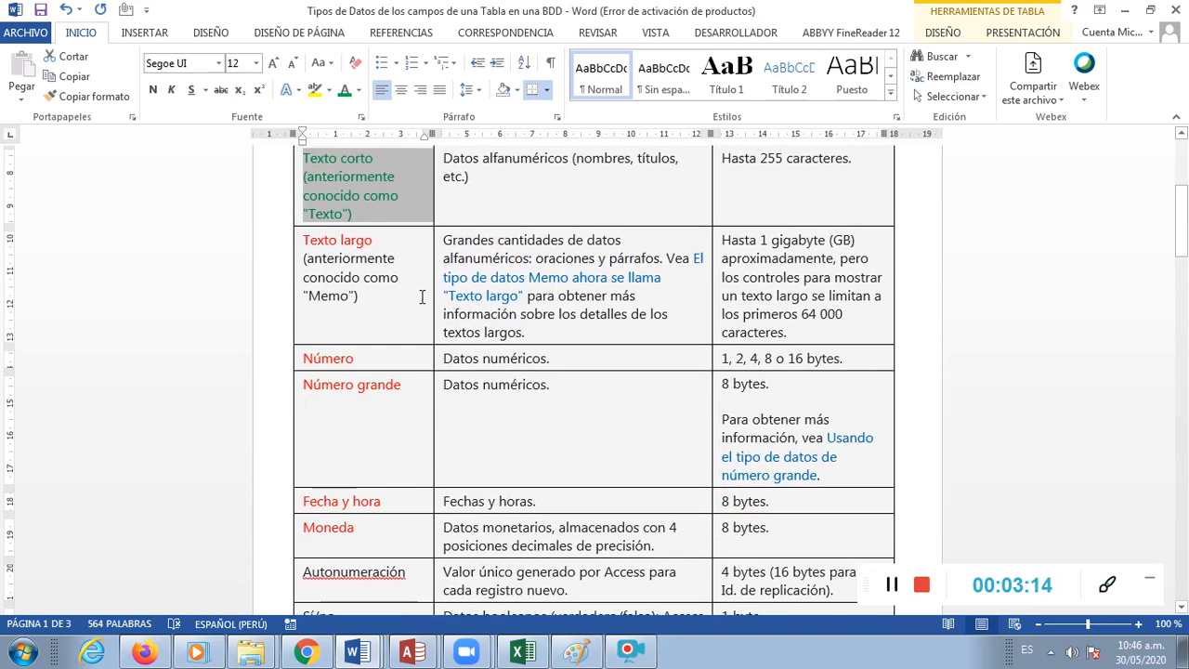
drag(372, 353, 306, 366)
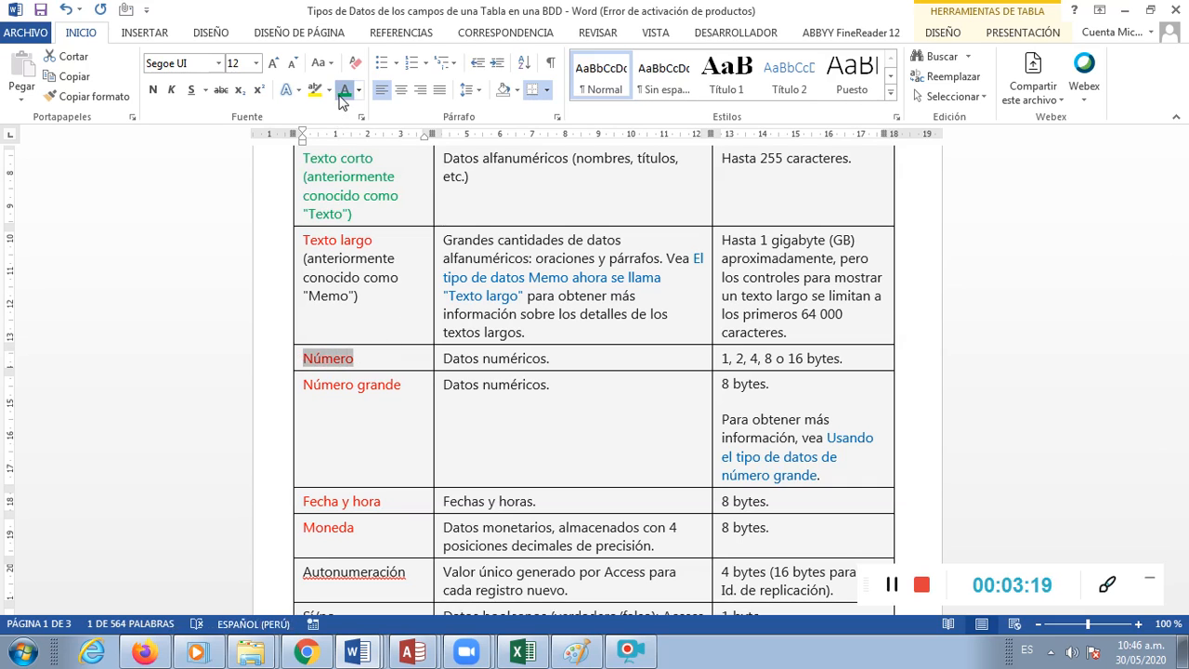
click(374, 360)
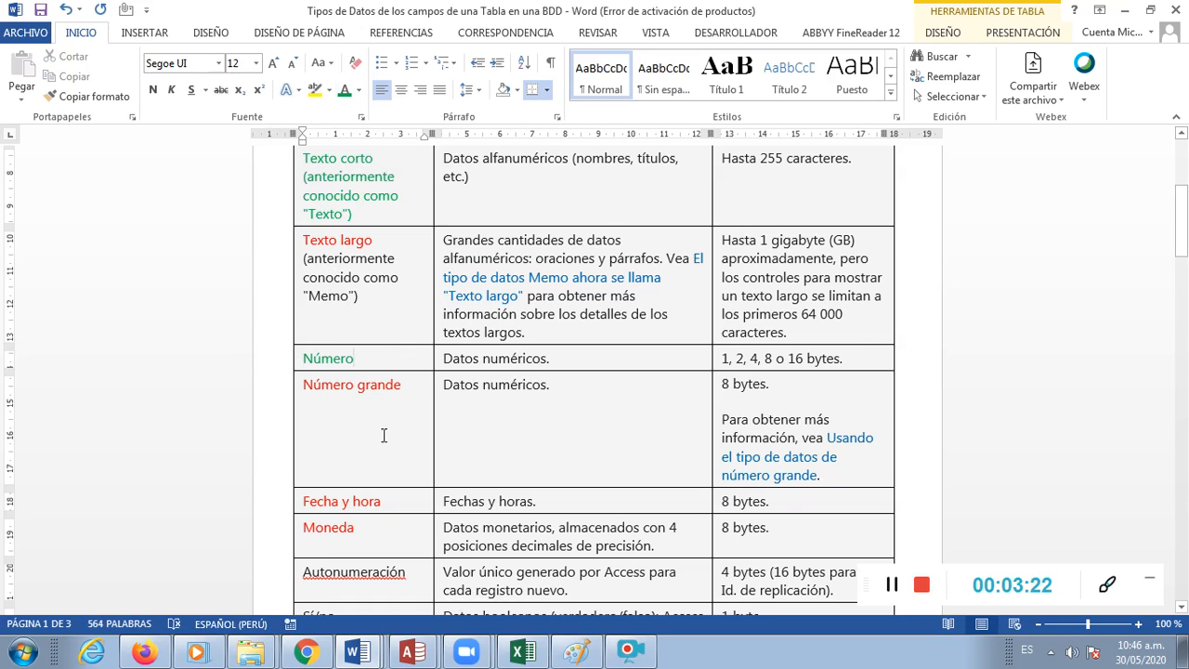
scroll(378, 467, down, 2)
drag(383, 418, 310, 425)
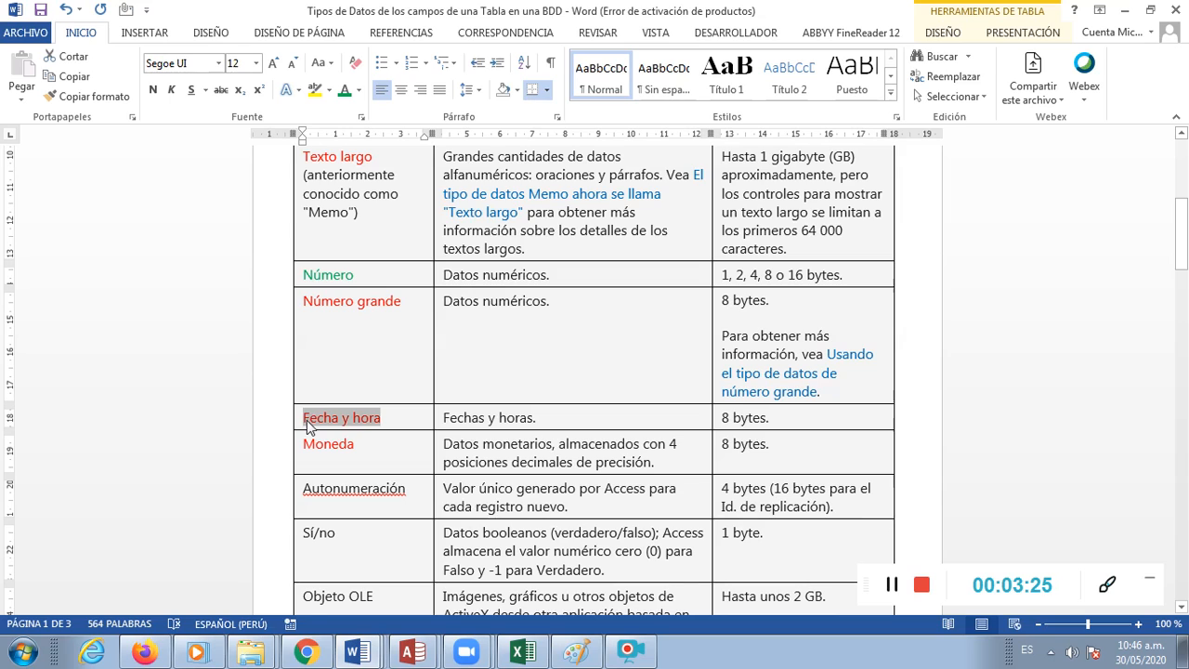
click(343, 92)
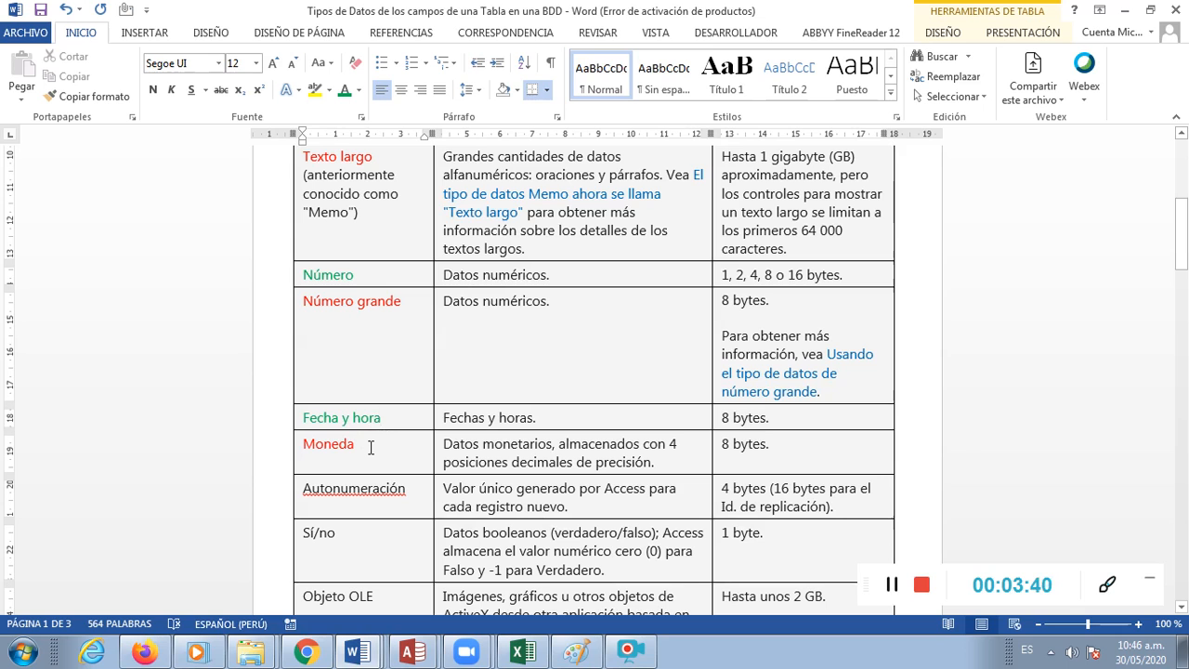
- Recolor the name Moneda green in the Tipo de datos column
scroll(370, 447, down, 1)
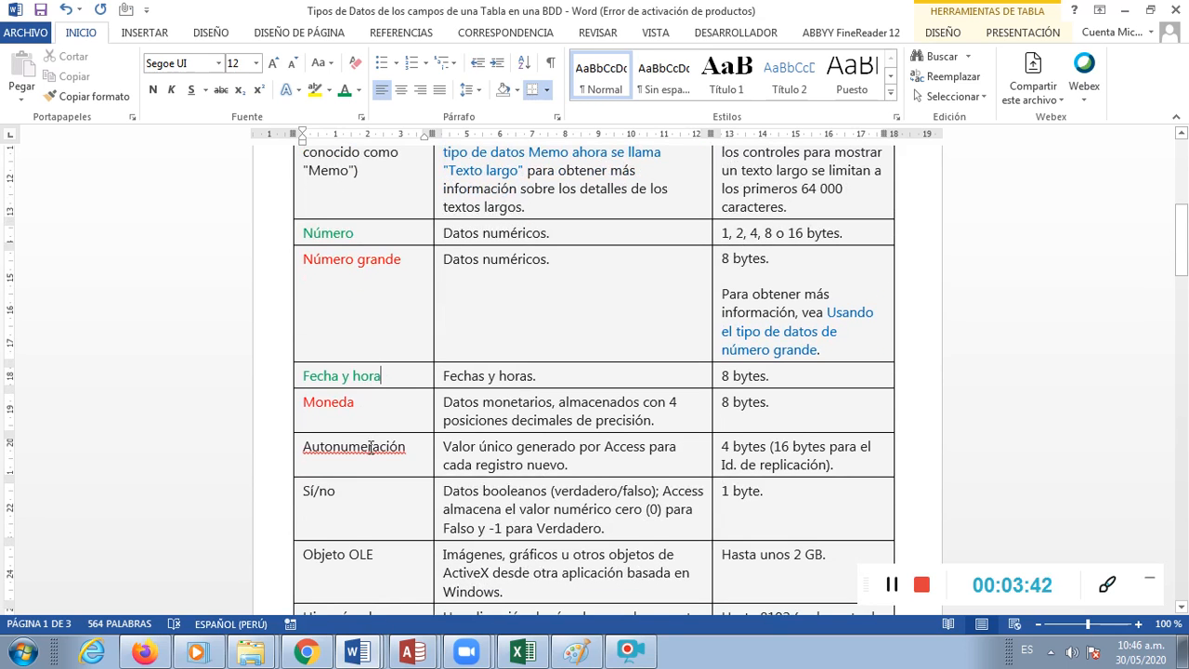
scroll(372, 388, down, 1)
drag(363, 361, 294, 364)
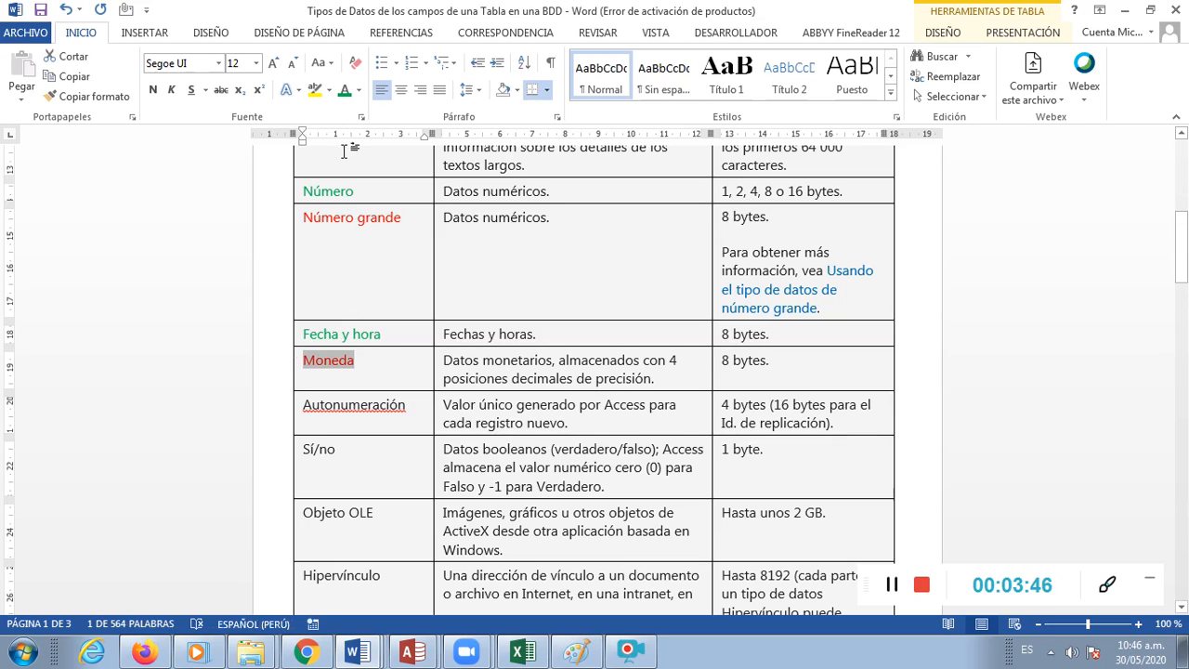
click(345, 91)
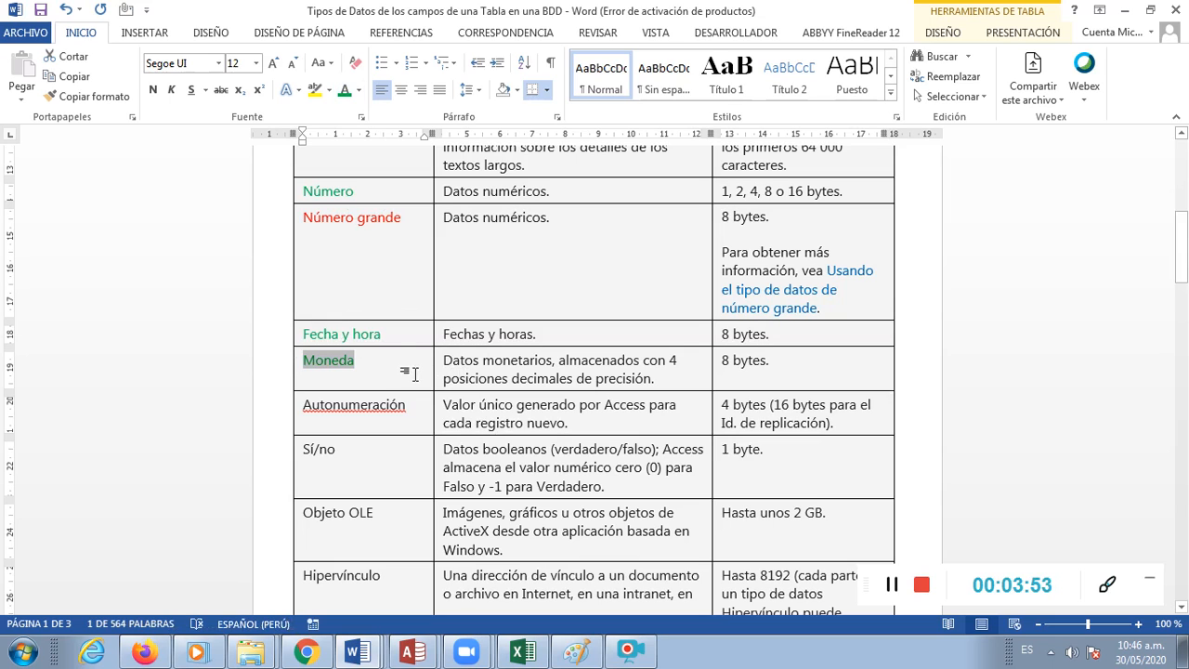
click(466, 373)
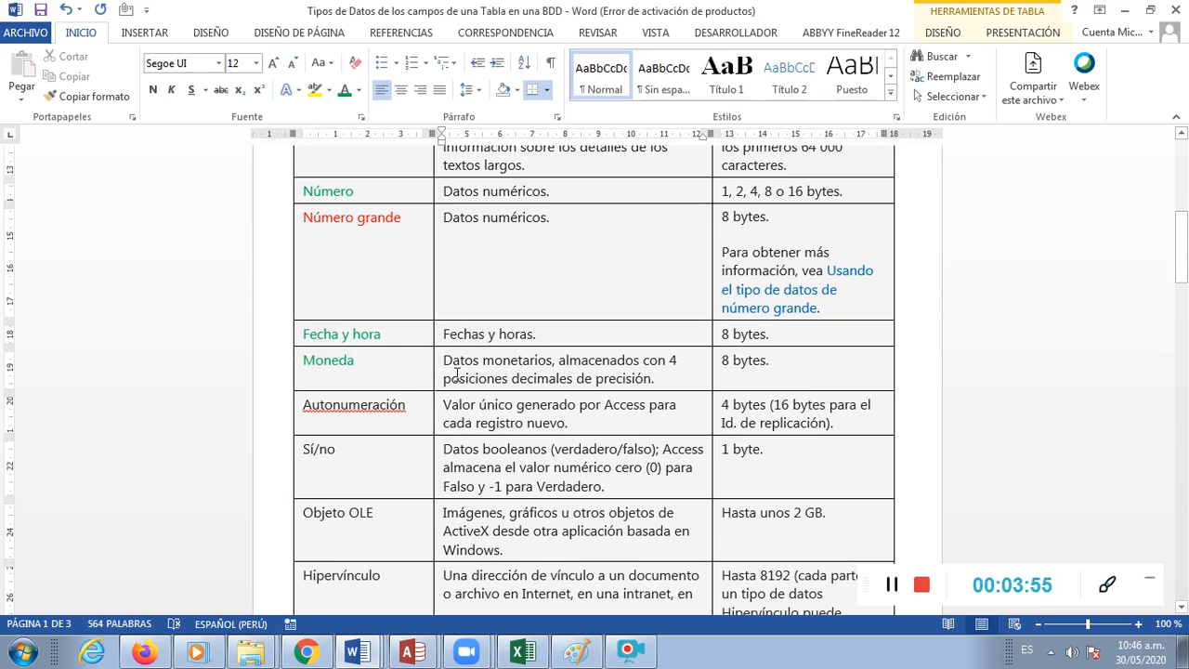
scroll(361, 369, up, 1)
scroll(361, 369, up, 4)
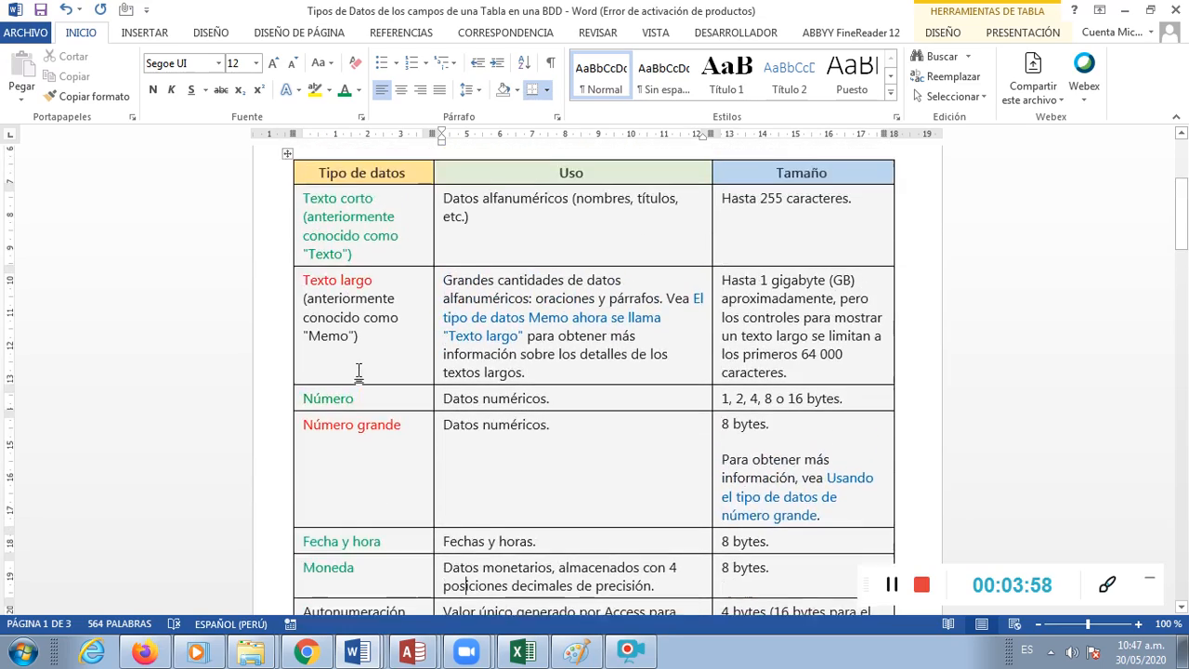
- Color the name Autonumeración green in the Tipo de datos column
scroll(359, 371, down, 4)
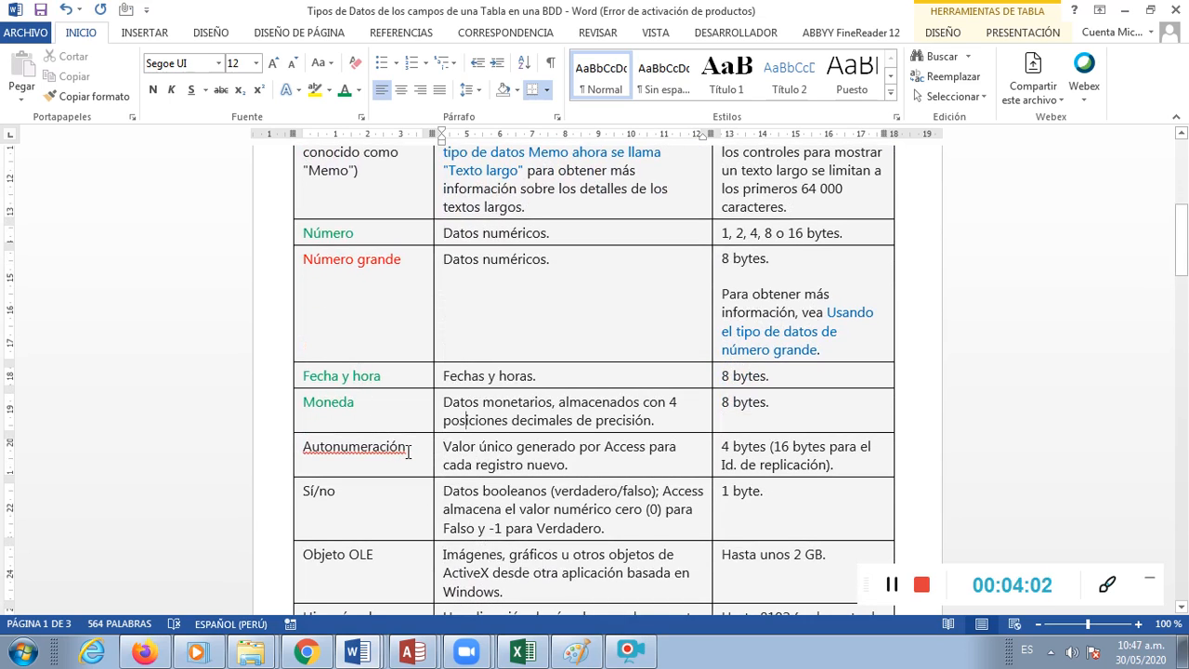
drag(408, 452, 306, 453)
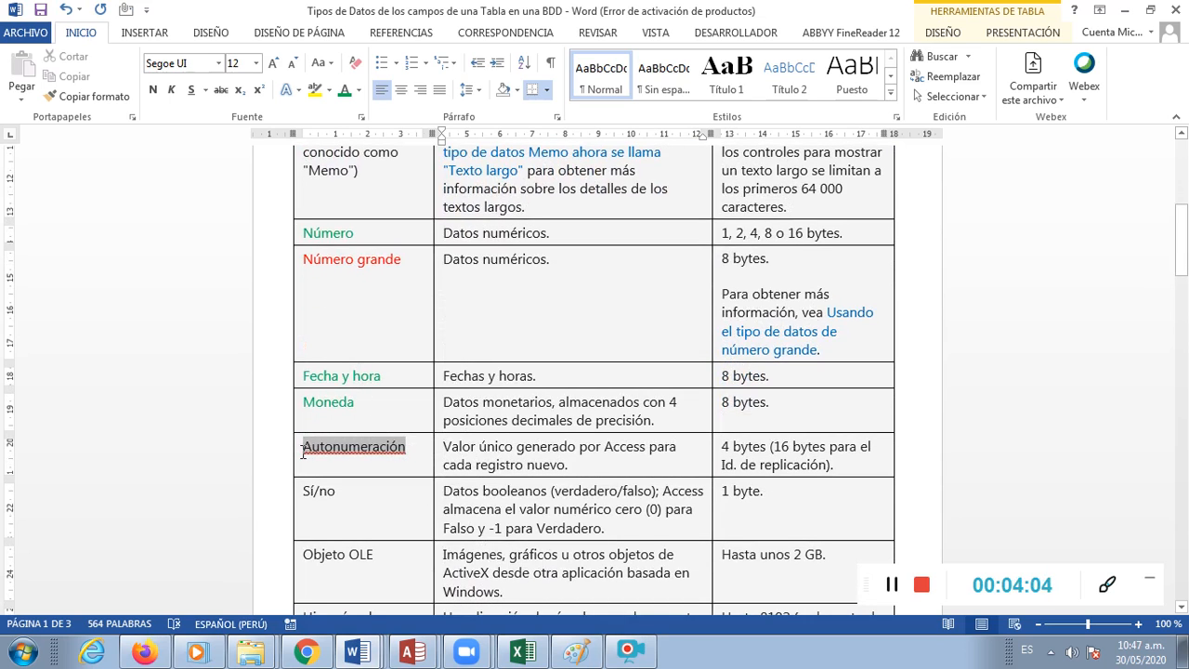
click(344, 90)
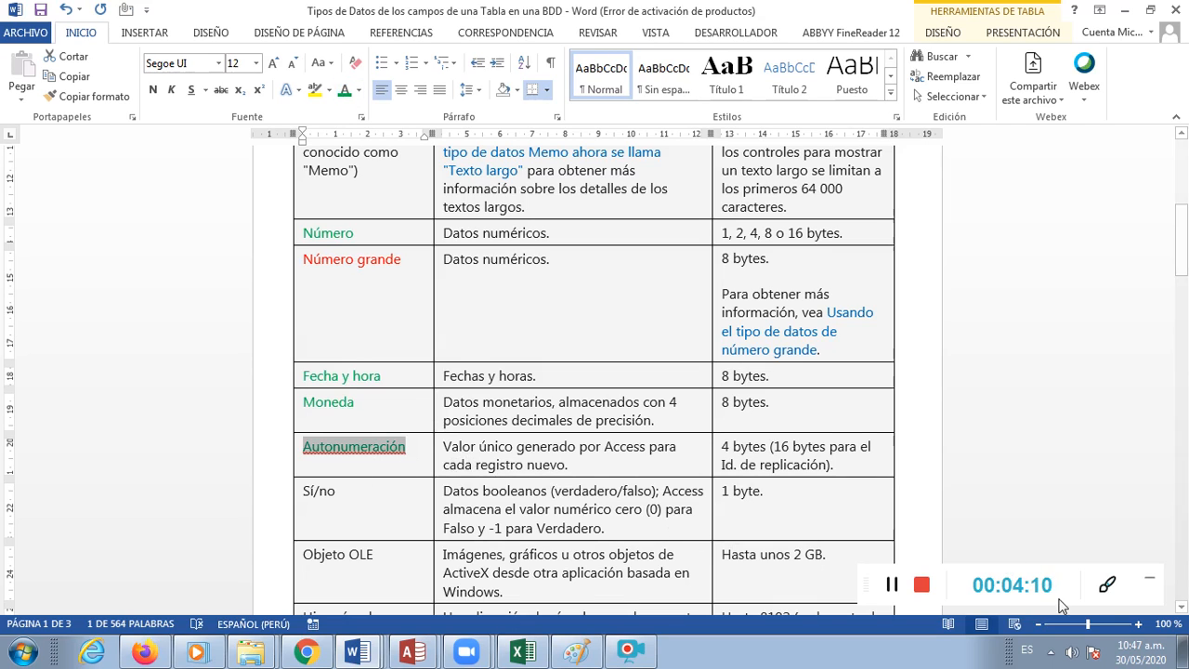
click(1151, 587)
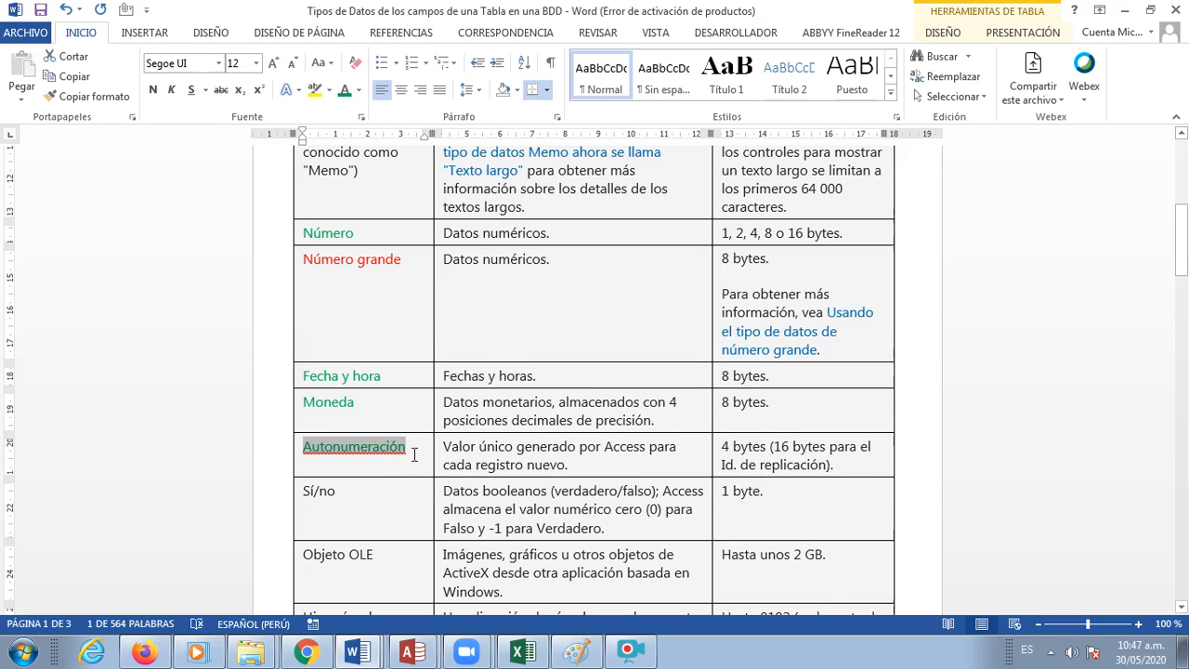
click(334, 450)
drag(334, 451, 303, 449)
click(346, 456)
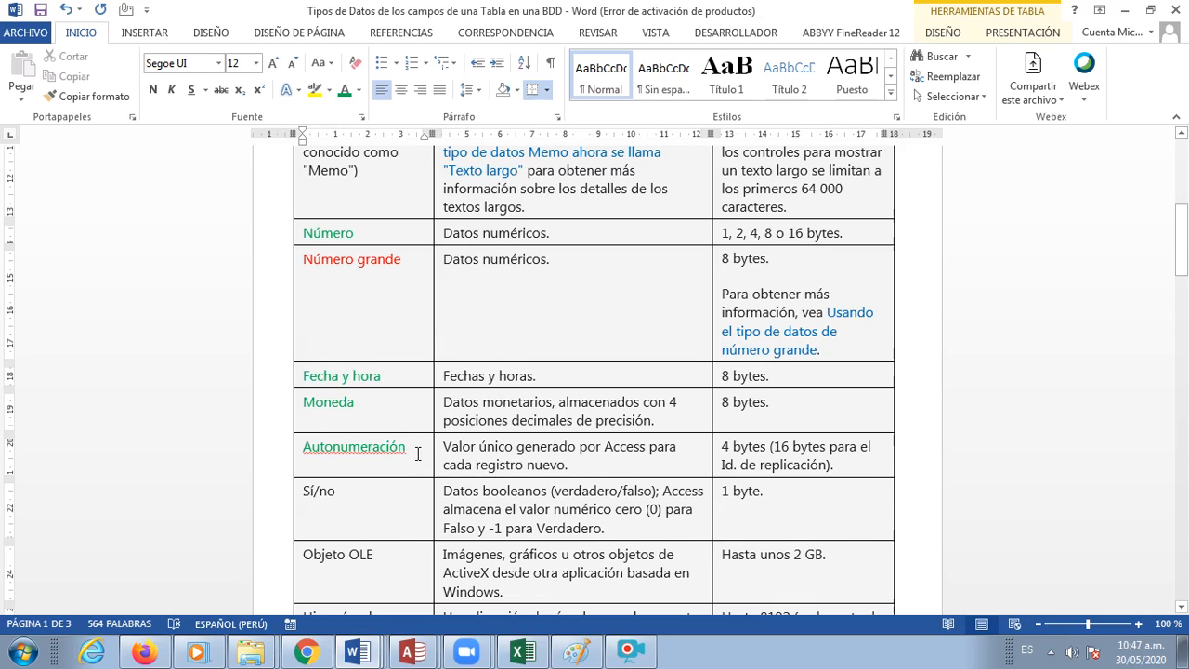
drag(417, 452, 287, 450)
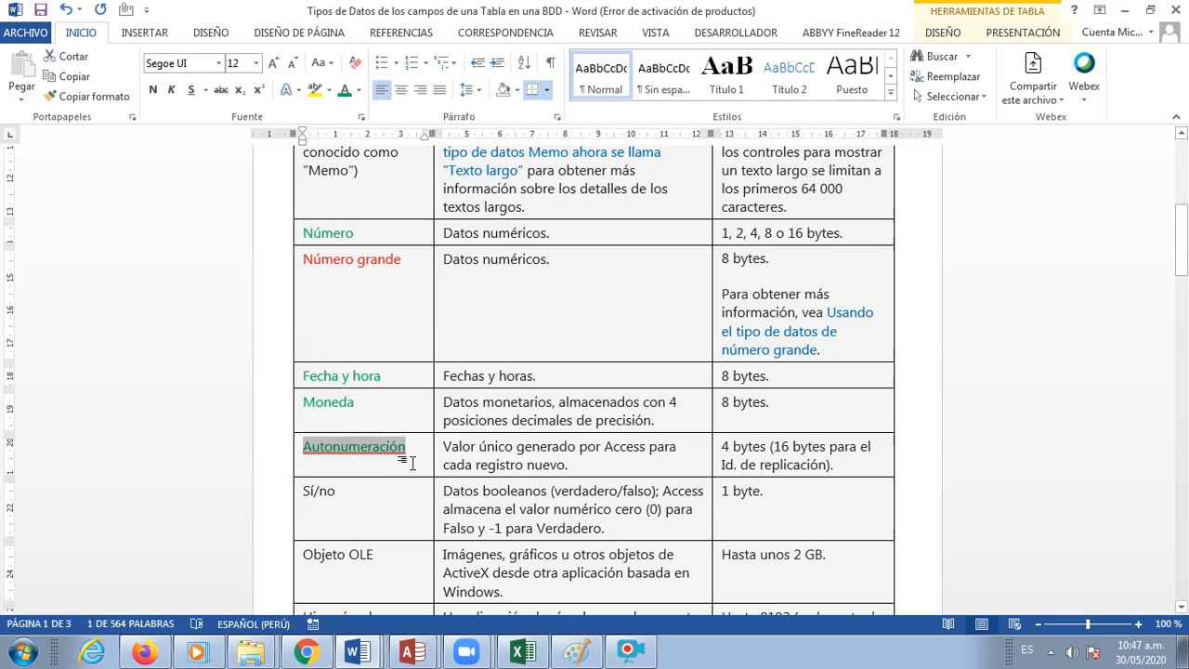
click(584, 468)
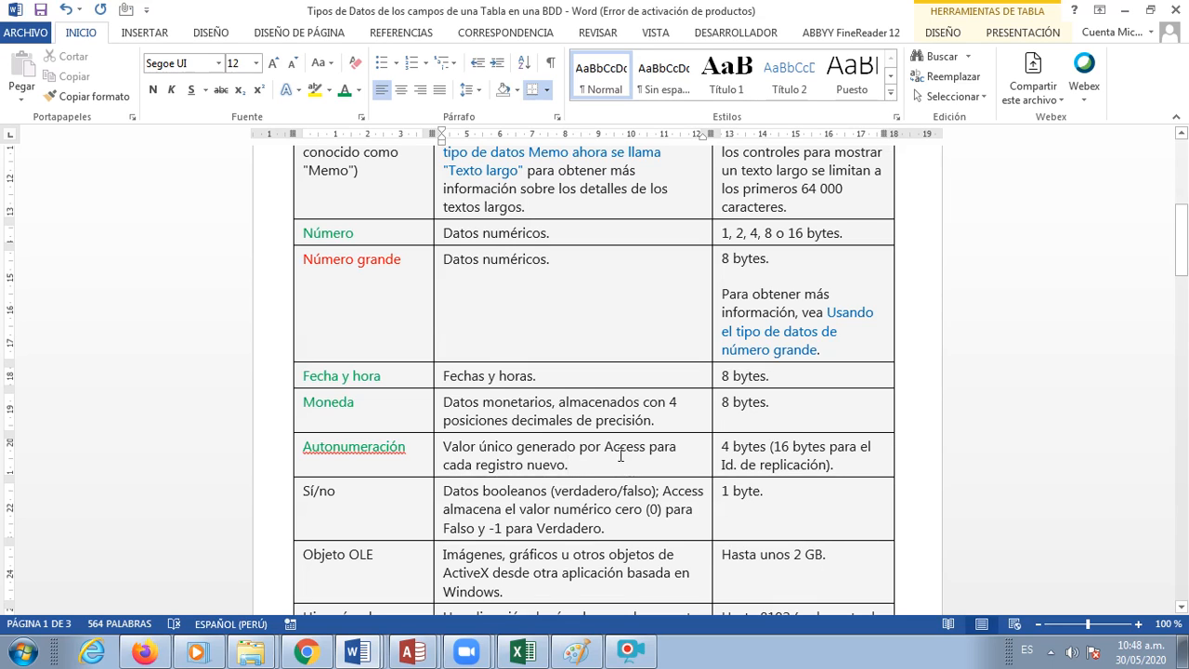
- Color the name Sí/no green in the Tipo de datos column
click(426, 457)
drag(342, 497, 304, 500)
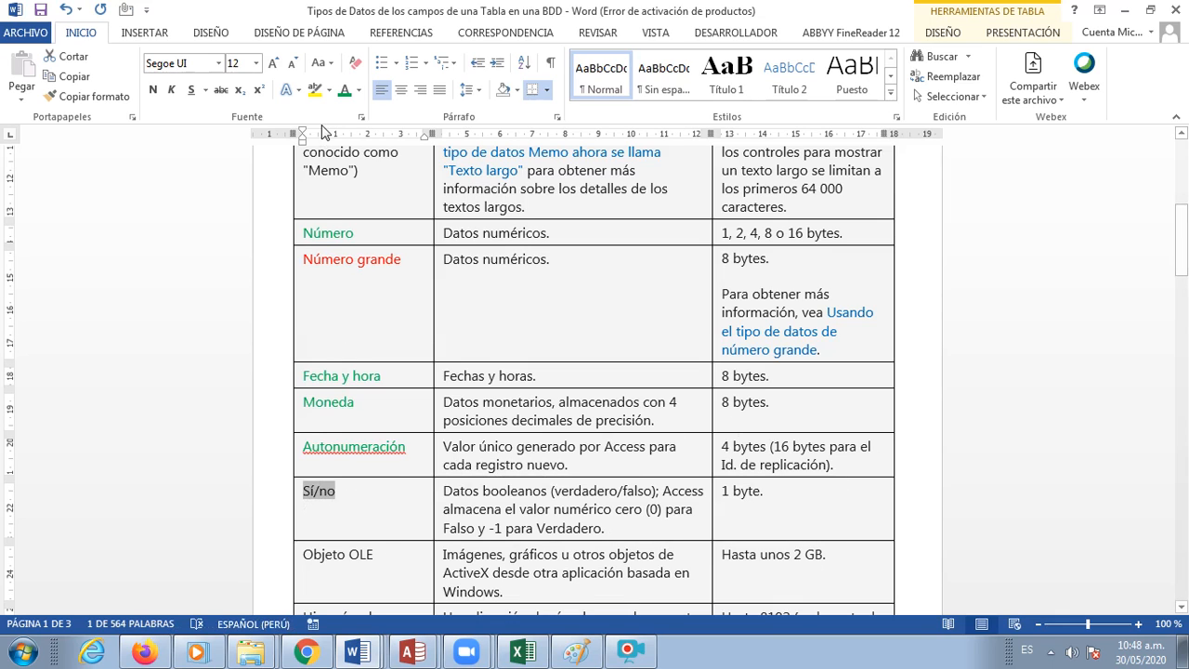
click(405, 505)
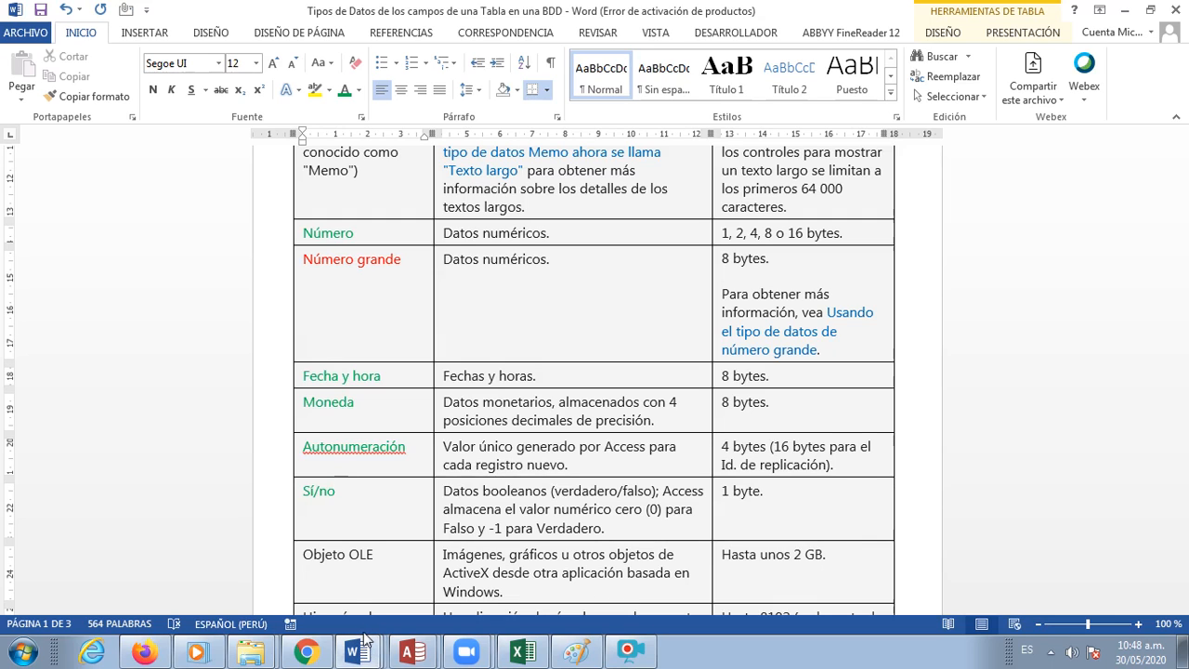
- Switch to the file explorer and open the EJEMPLOS BDD document from the 5TO SECUNDARIA folder inside CursosSIL
click(233, 648)
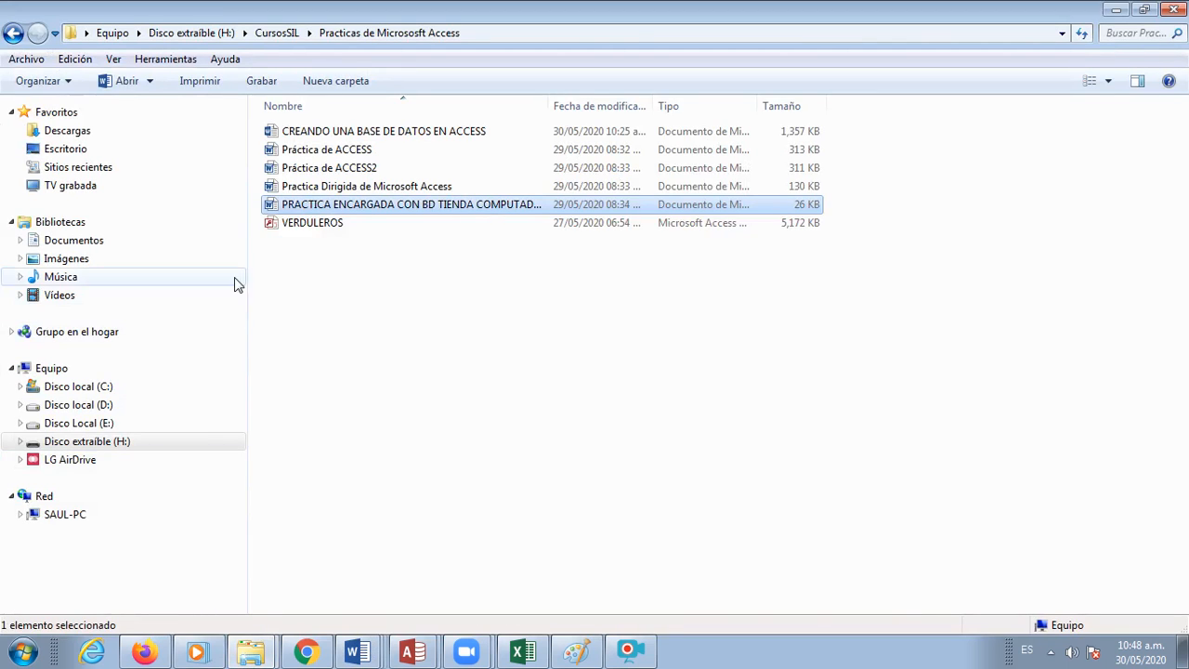
click(277, 32)
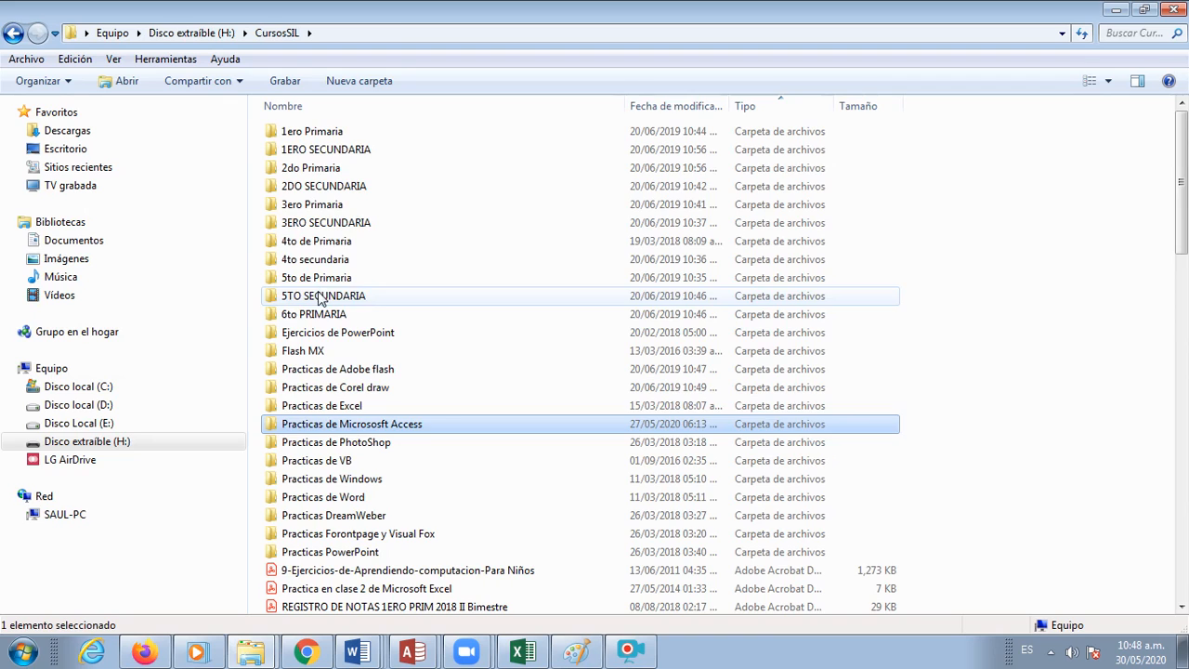
double_click(320, 296)
double_click(362, 167)
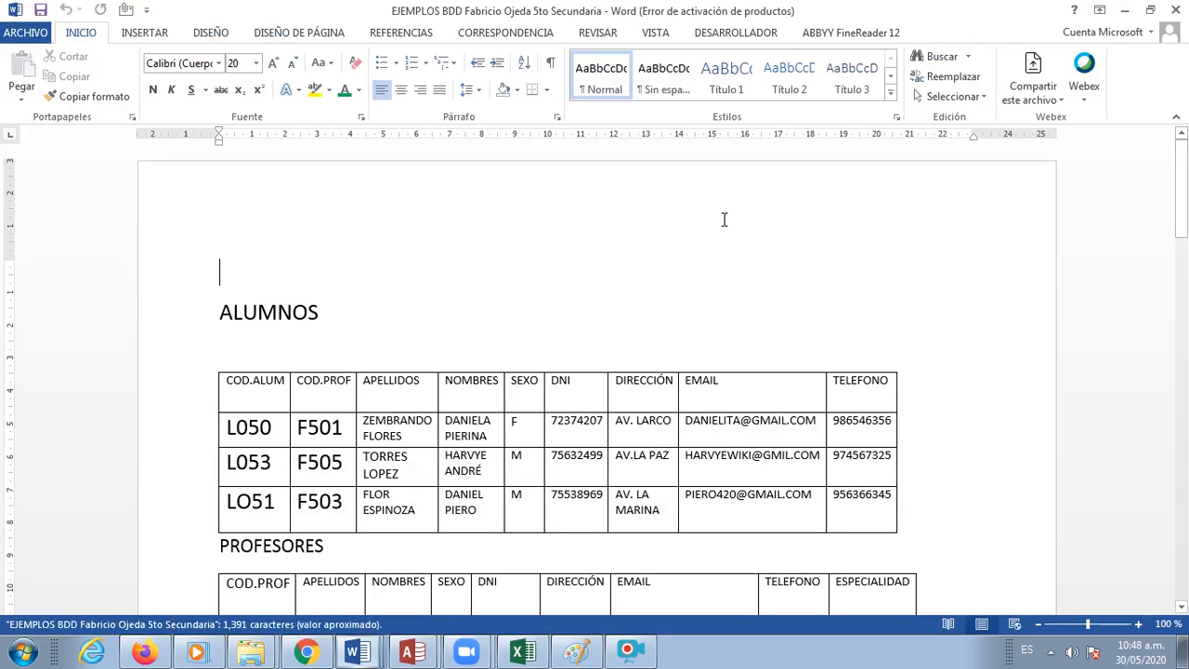
- Highlight the SEXO column of the ALUMNOS table to examine its values, then clear the selection
scroll(729, 437, down, 3)
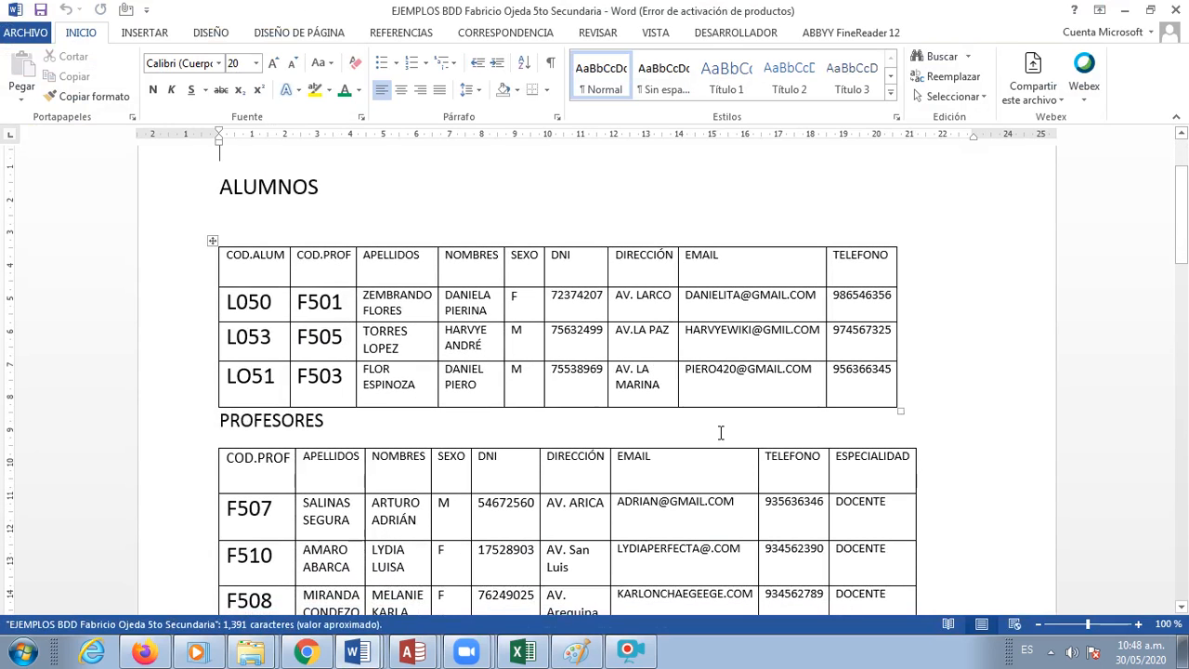
click(522, 244)
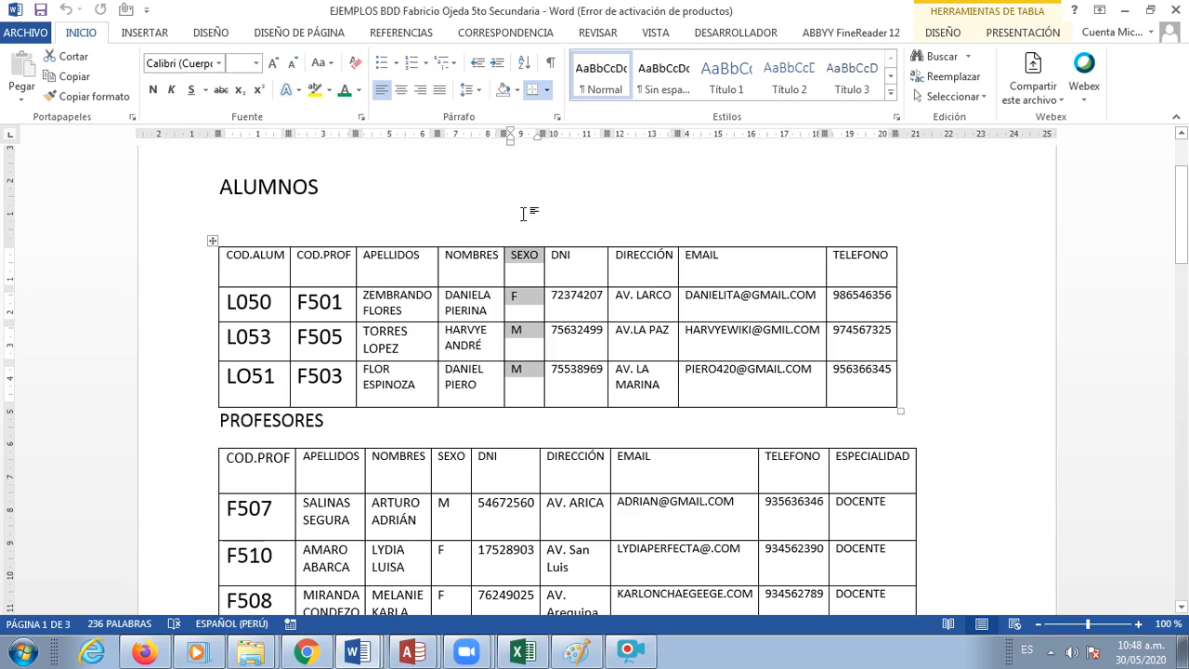
click(523, 213)
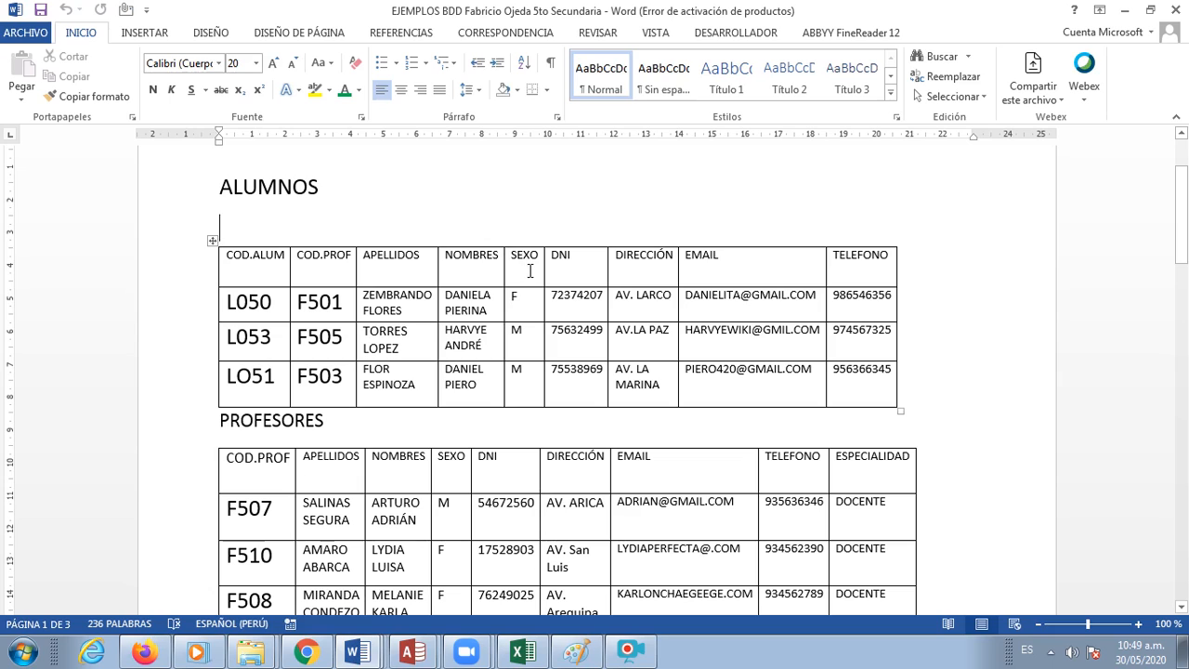
drag(513, 259, 518, 384)
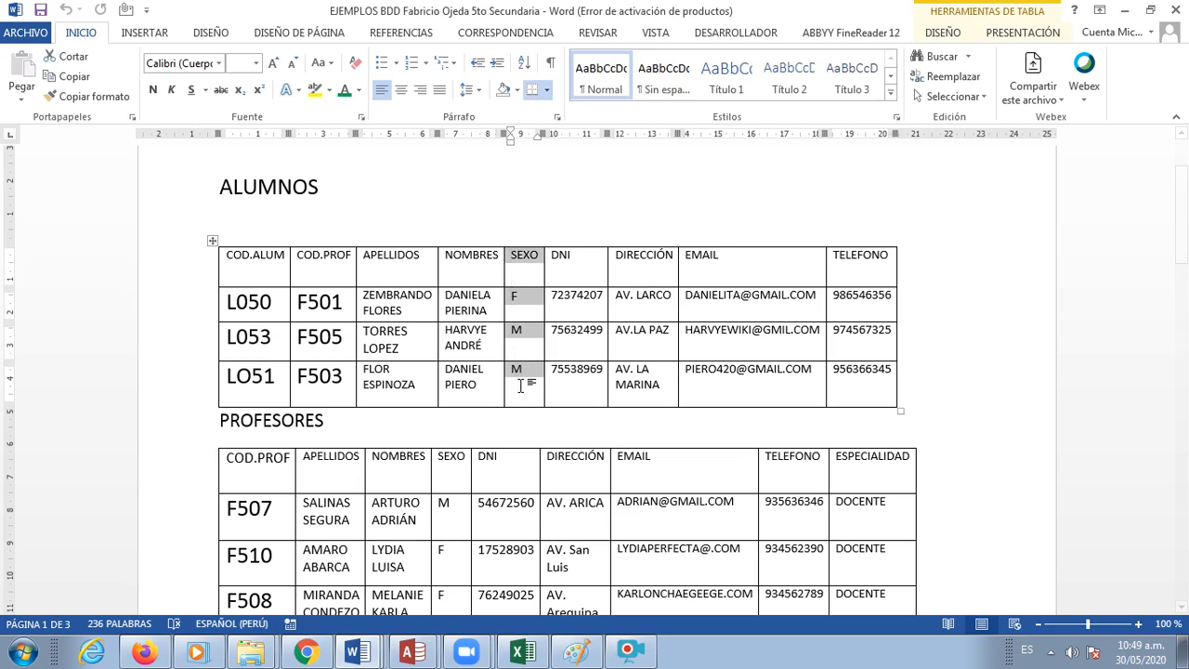
click(521, 391)
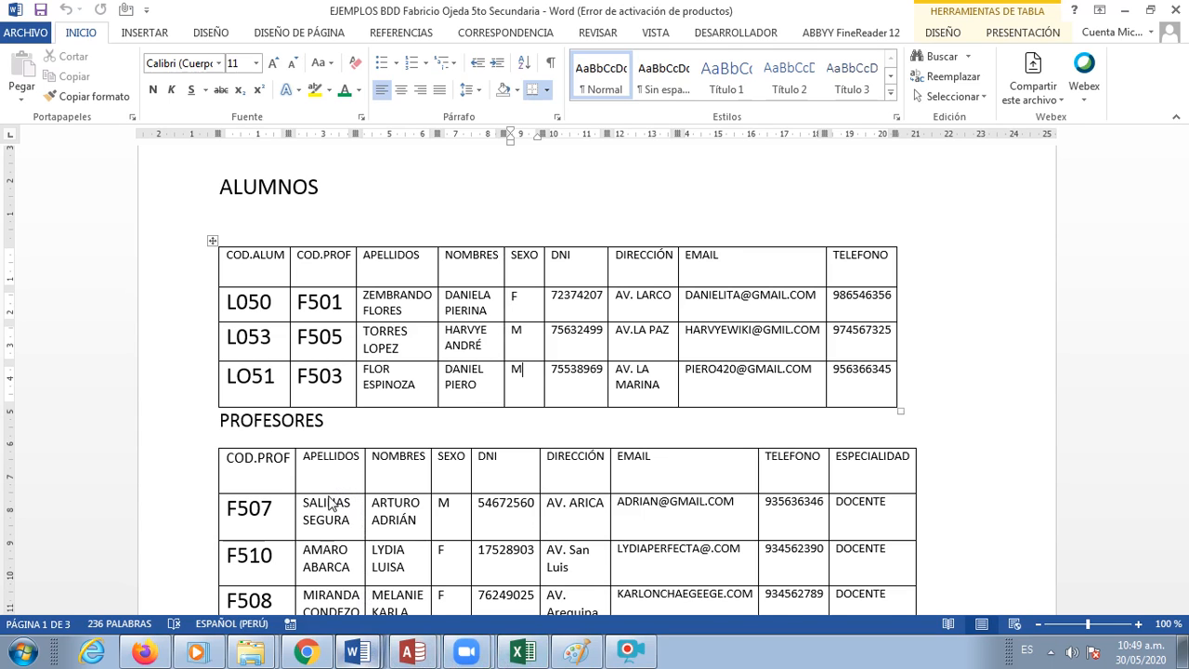
- Return to the data types document and highlight Sí/no to review its Uso description
key(alt+Tab)
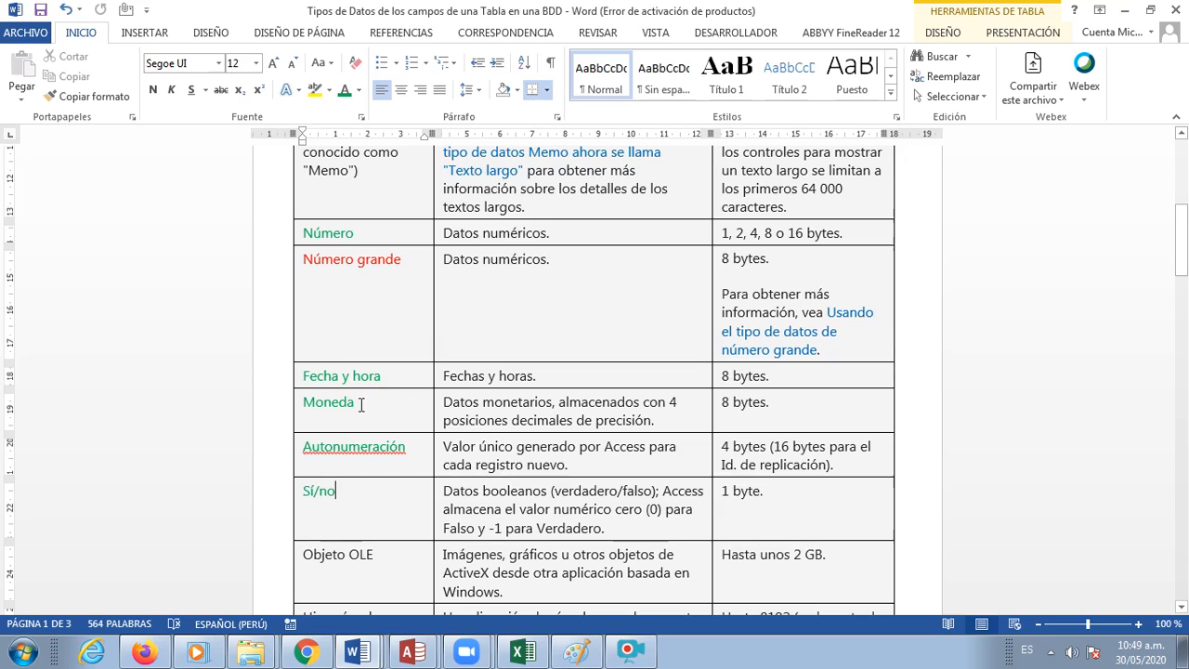
drag(348, 490, 303, 491)
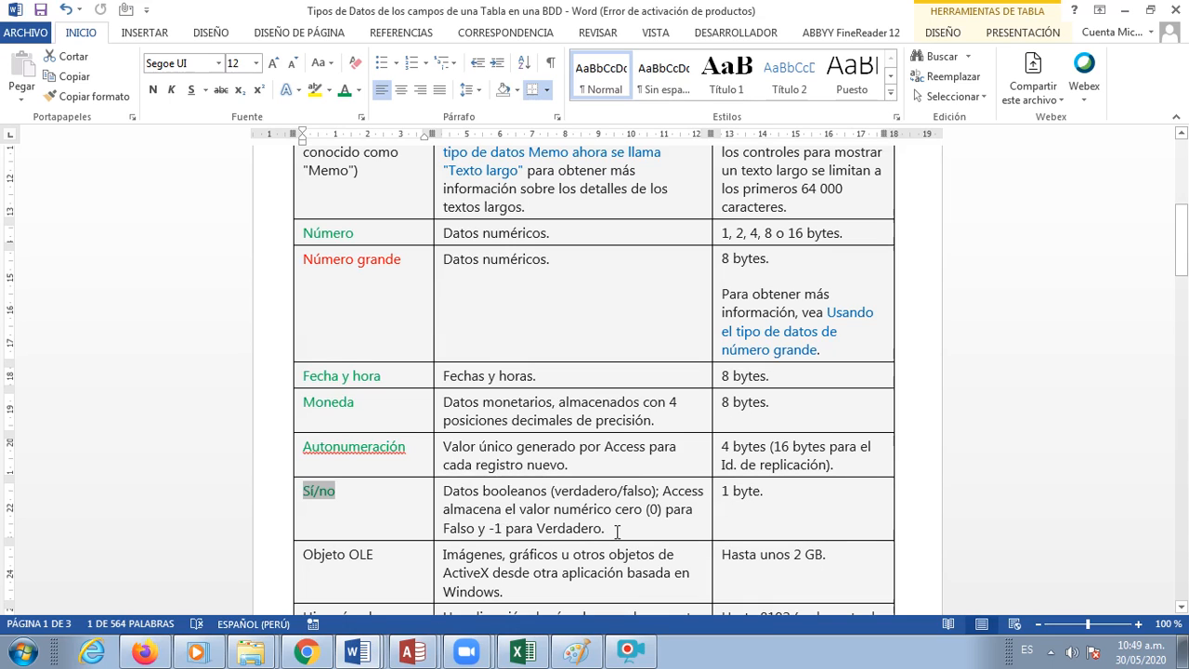
click(375, 511)
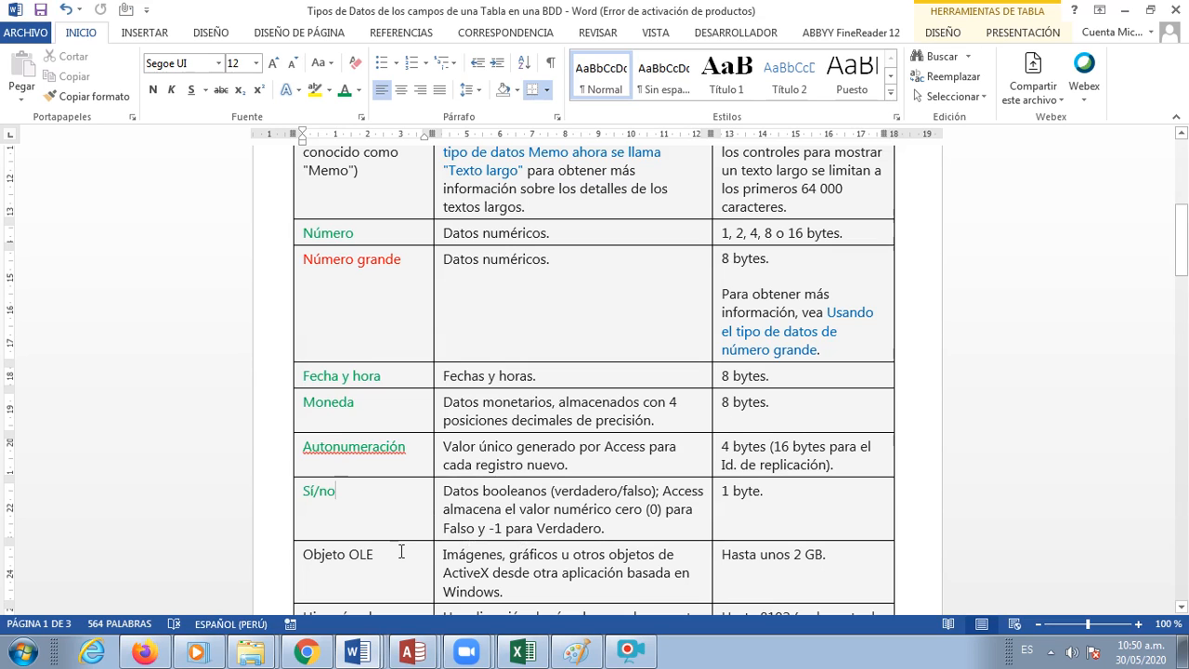
- Examine the Objeto OLE row, highlighting its name and the word Imágenes in the Uso column
scroll(395, 549, down, 3)
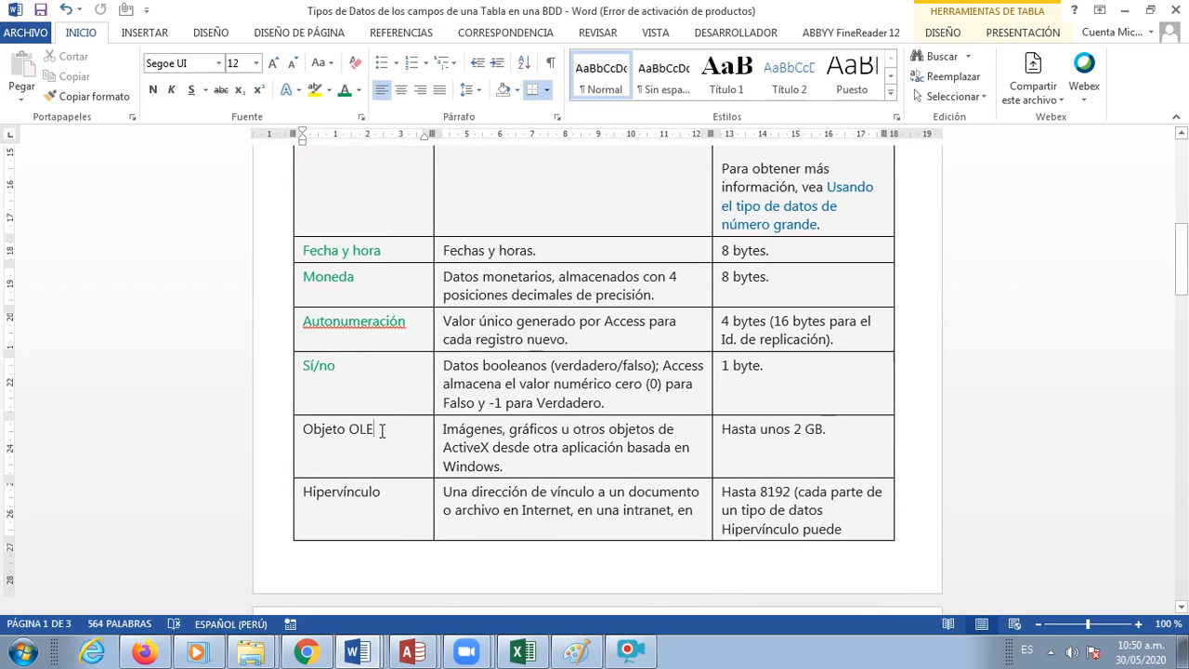
drag(379, 431, 310, 442)
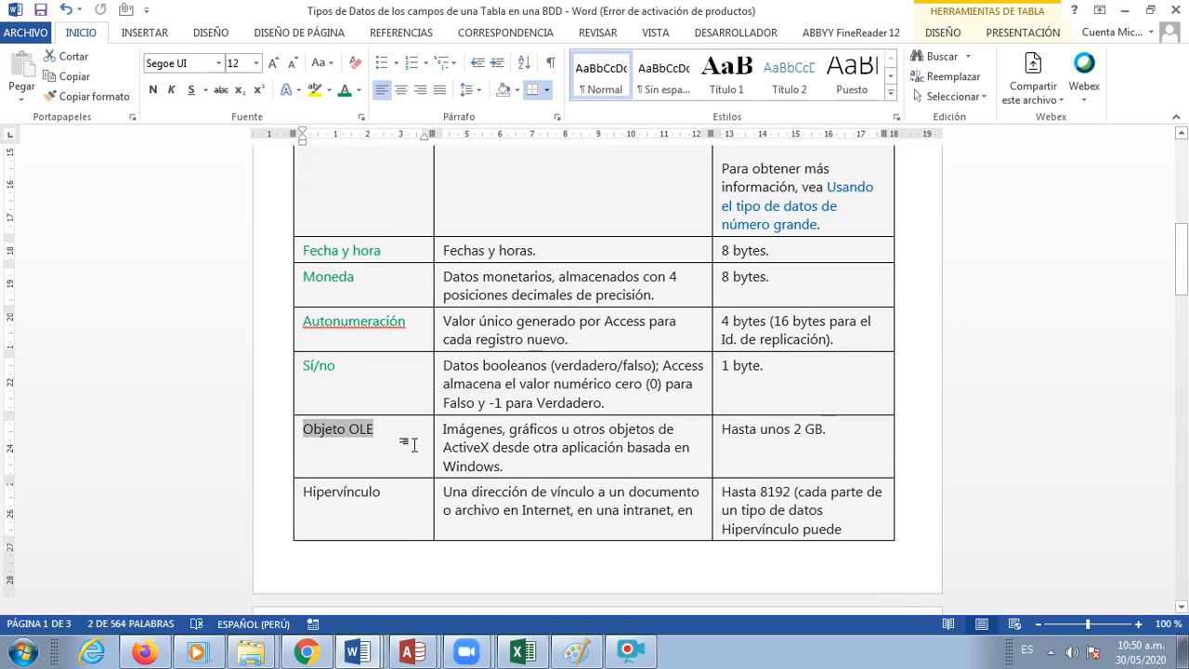
click(384, 433)
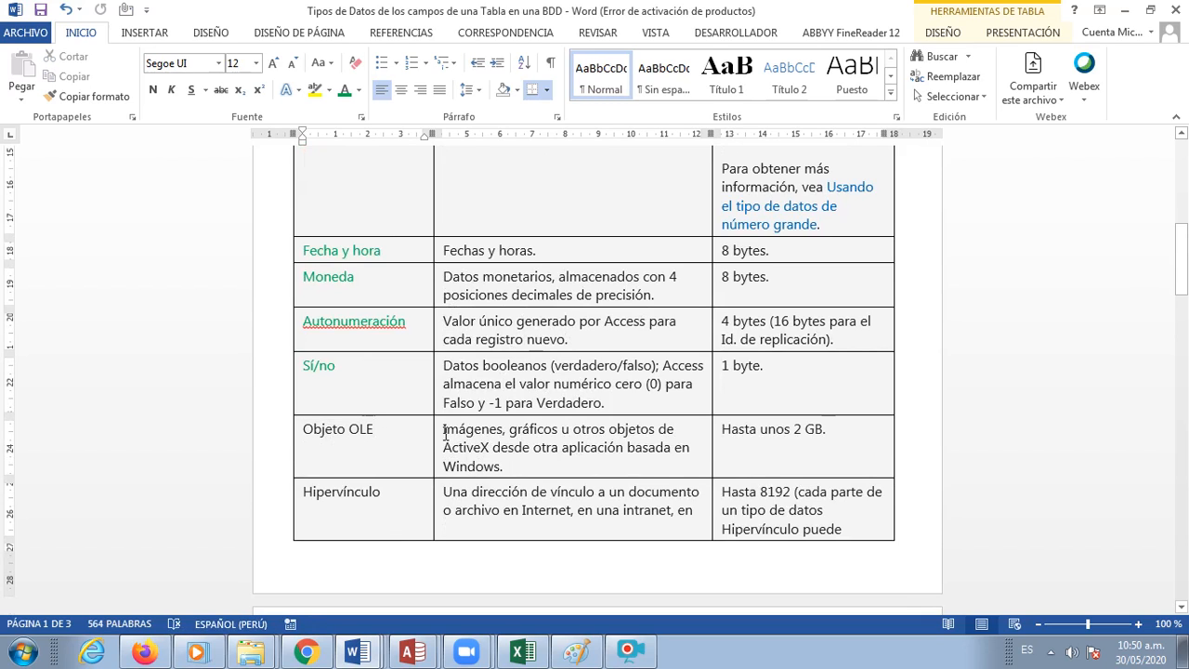
drag(444, 433, 511, 436)
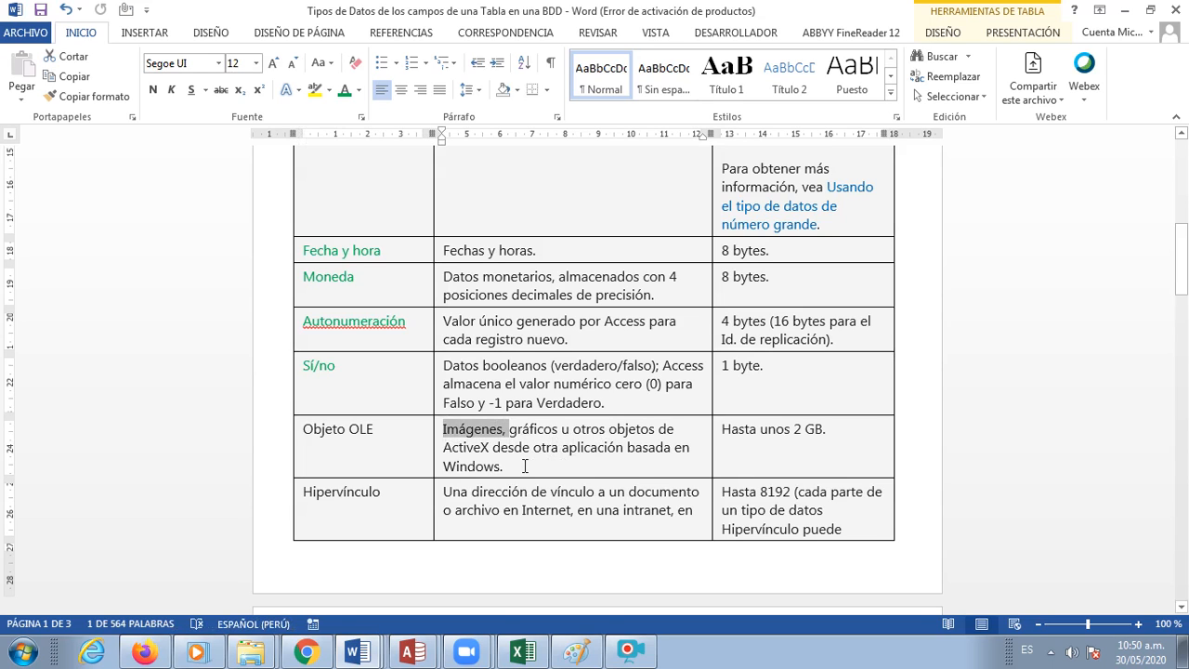
click(525, 466)
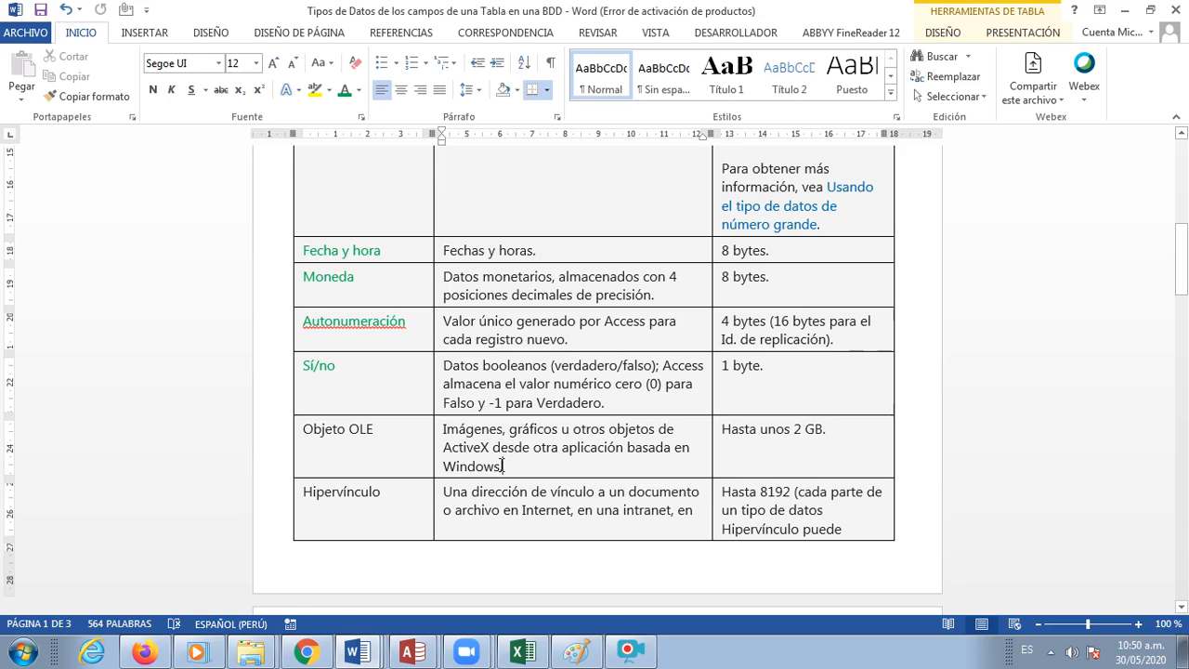
triple_click(380, 434)
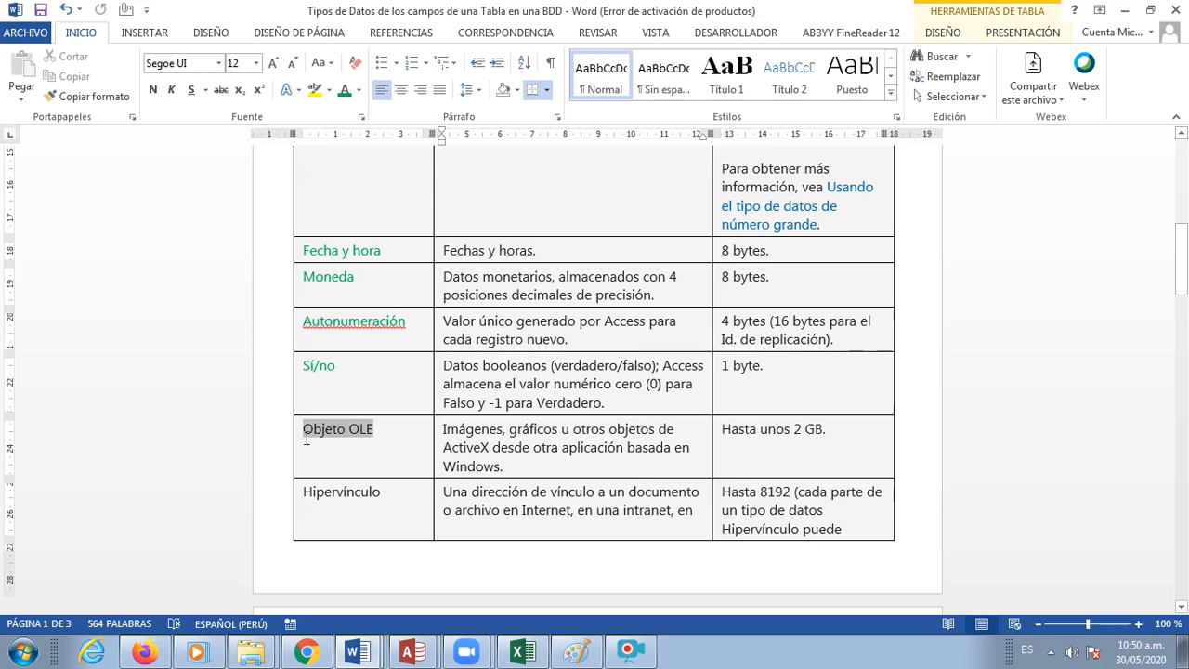
click(382, 449)
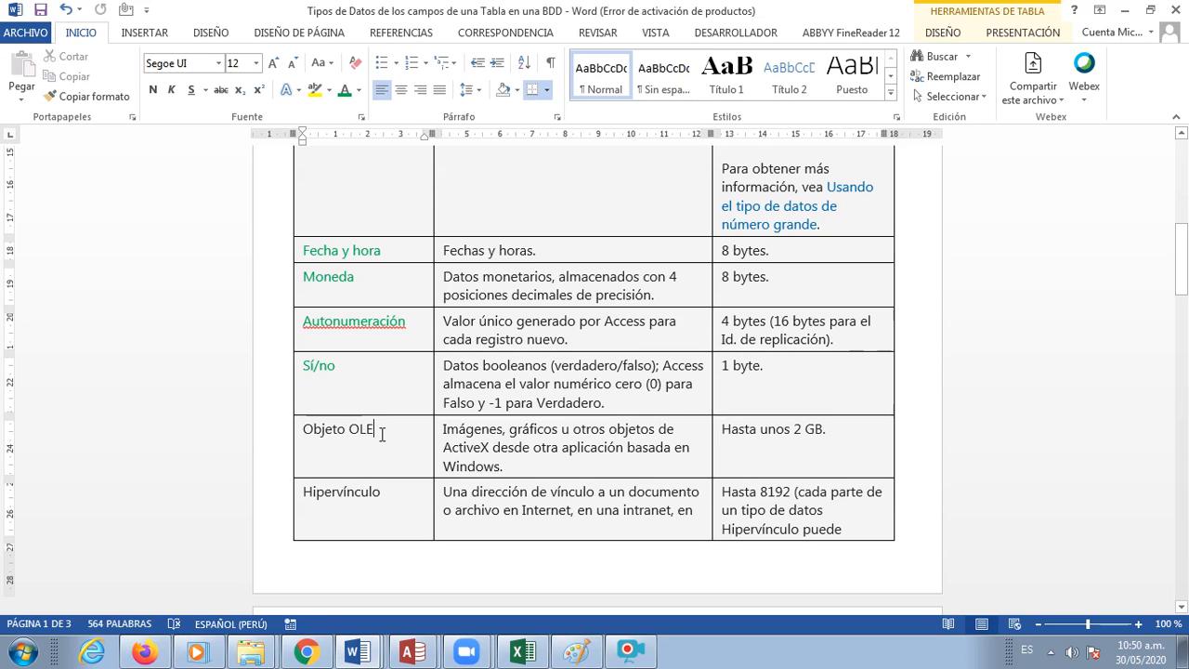
triple_click(381, 430)
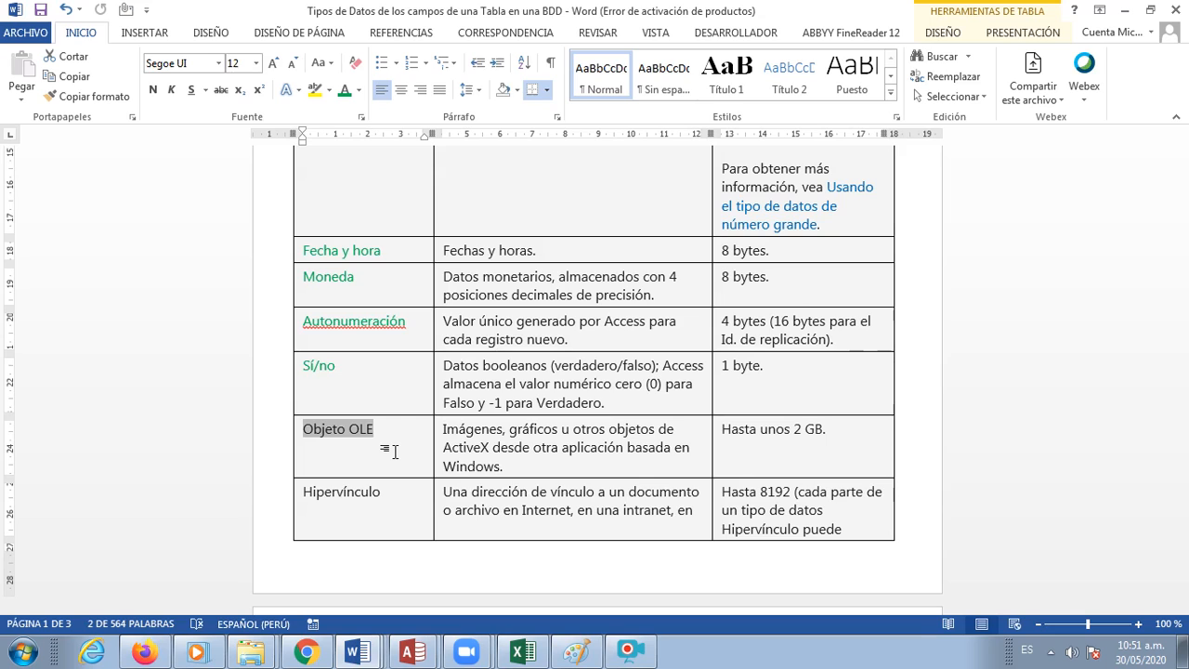
click(394, 451)
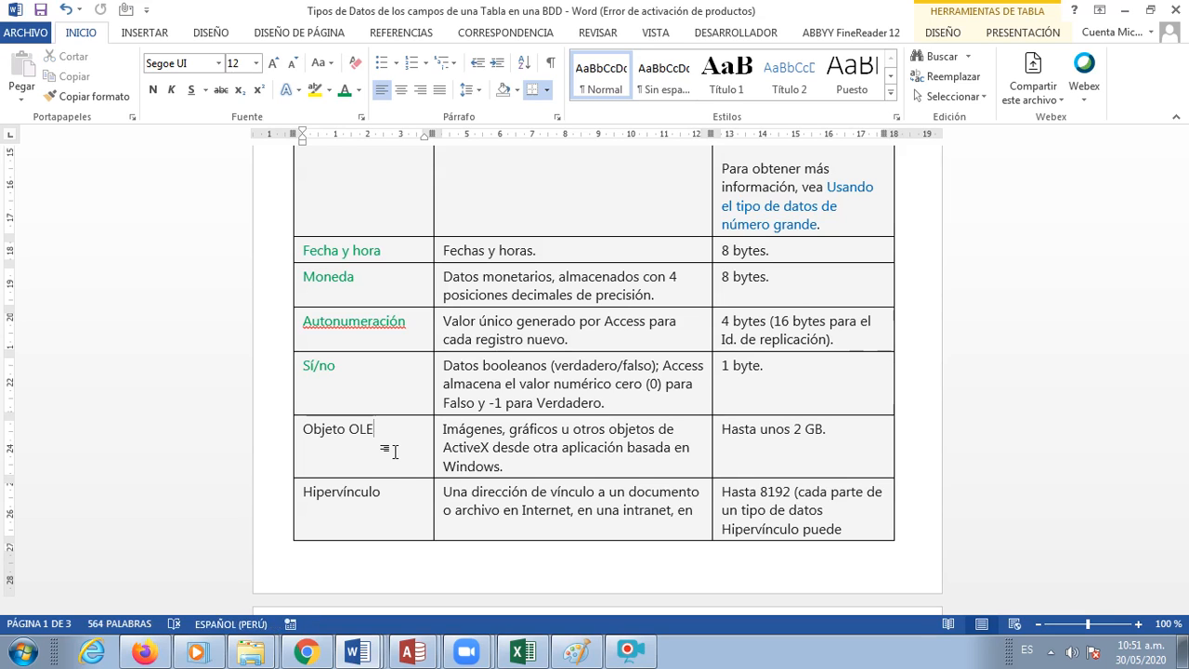
- Examine the Hipervínculo row, highlighting the part of its Uso description on the first page
click(401, 520)
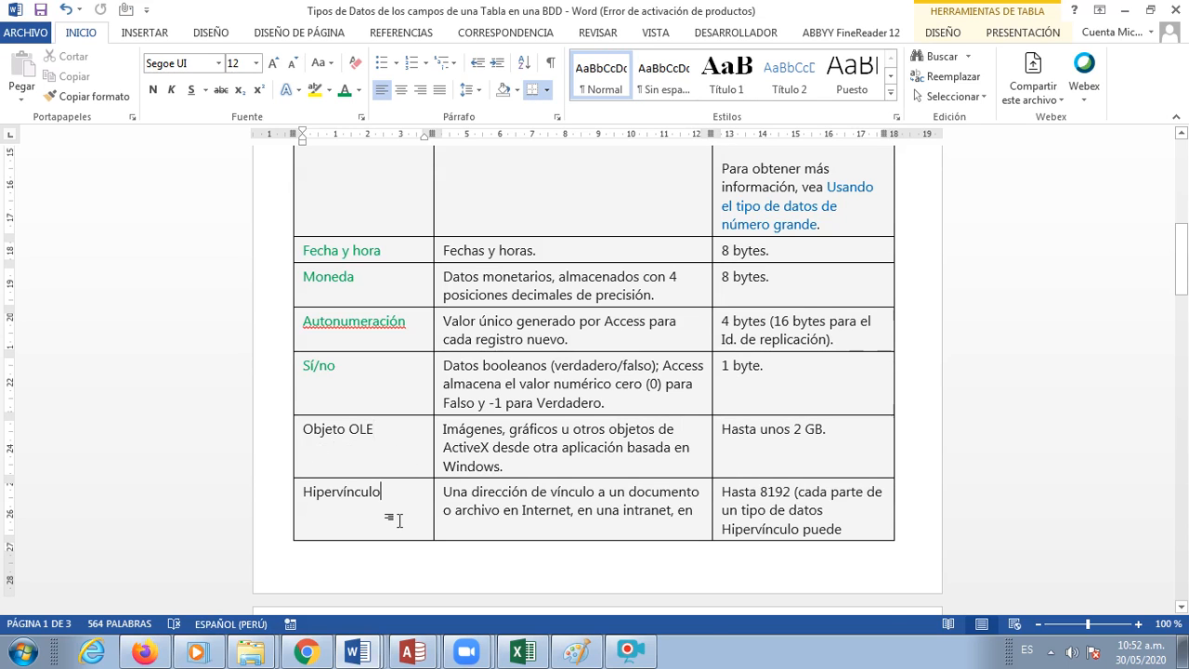
scroll(401, 521, down, 1)
scroll(402, 520, down, 1)
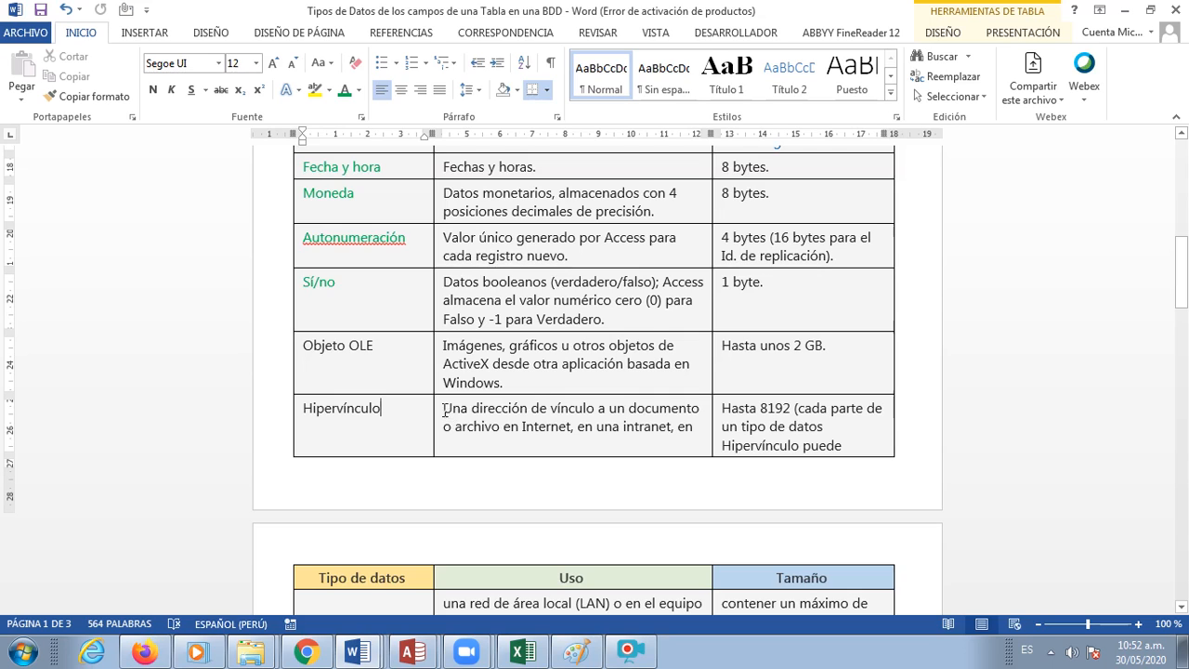
drag(445, 410, 622, 407)
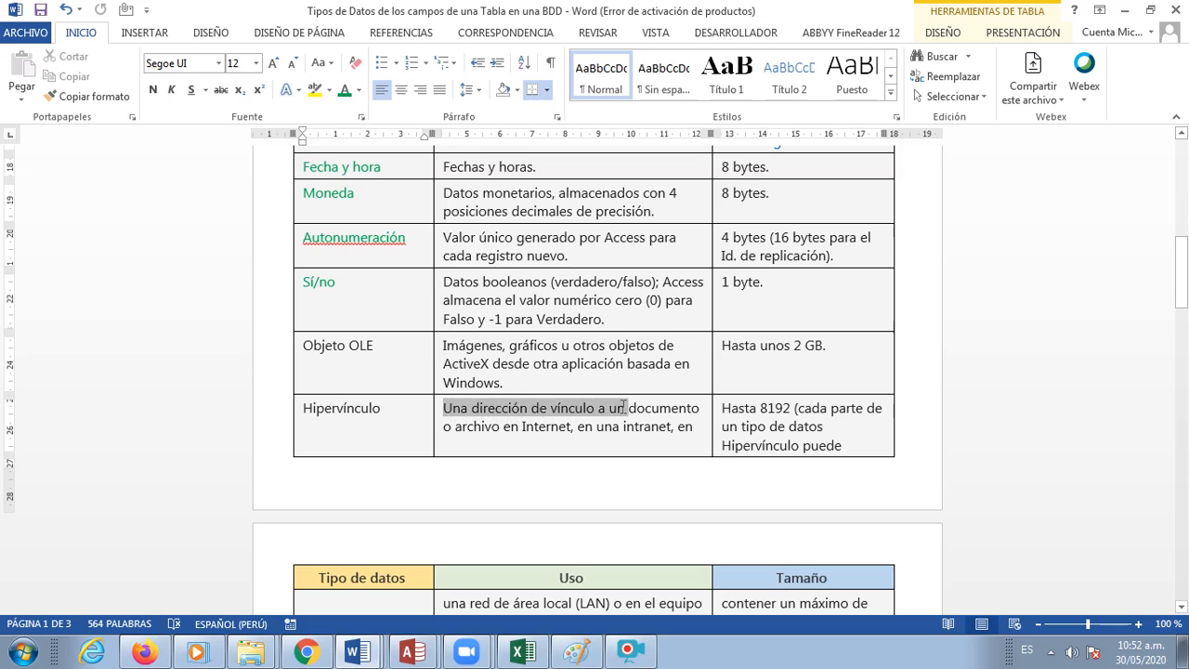
drag(626, 408, 696, 433)
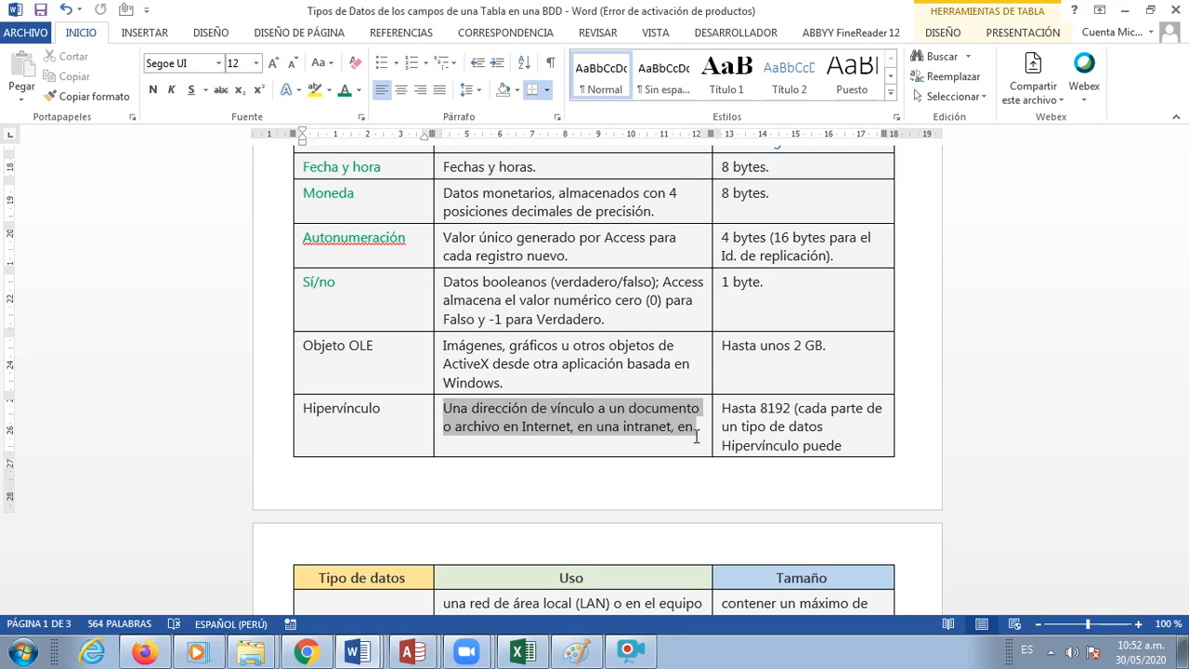
click(399, 414)
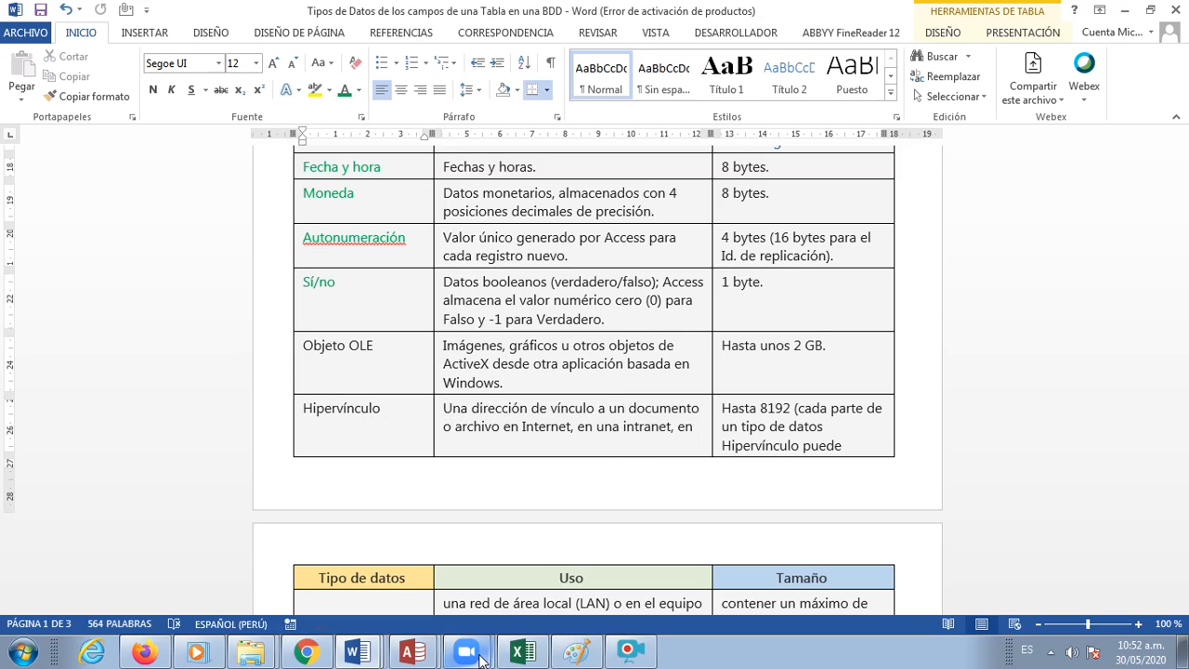
click(371, 653)
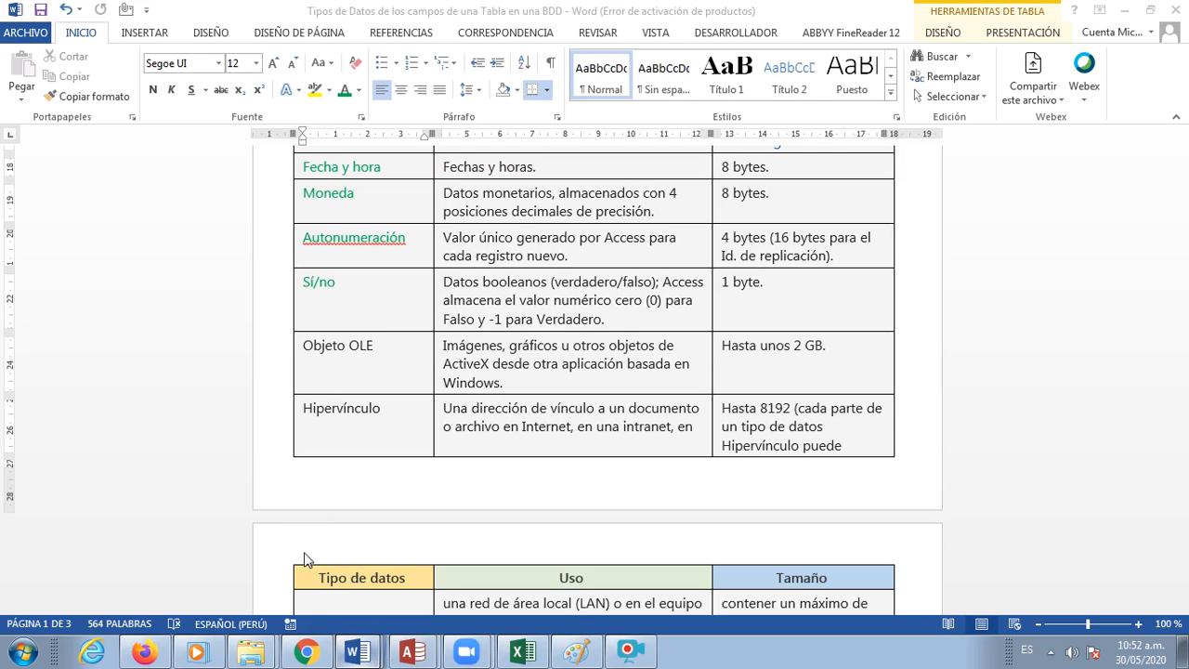
- Switch to the example tables document and highlight the EMAIL column of the ALUMNOS table, then only the first student's e-mail
click(243, 656)
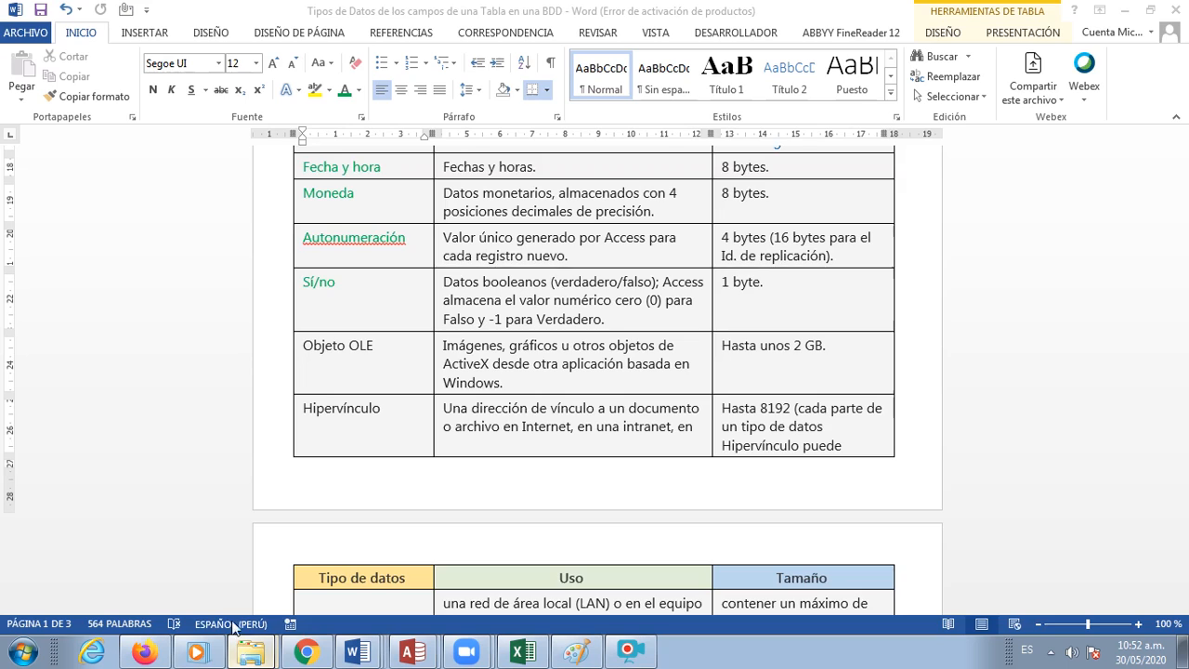
double_click(349, 169)
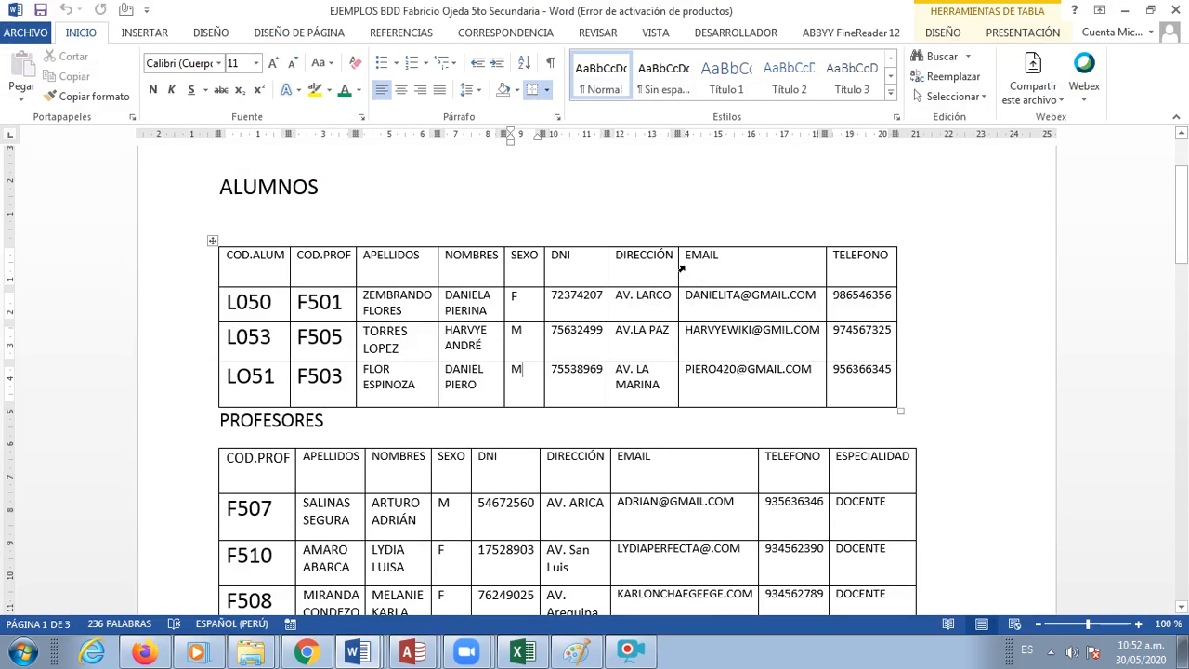
drag(685, 254, 779, 378)
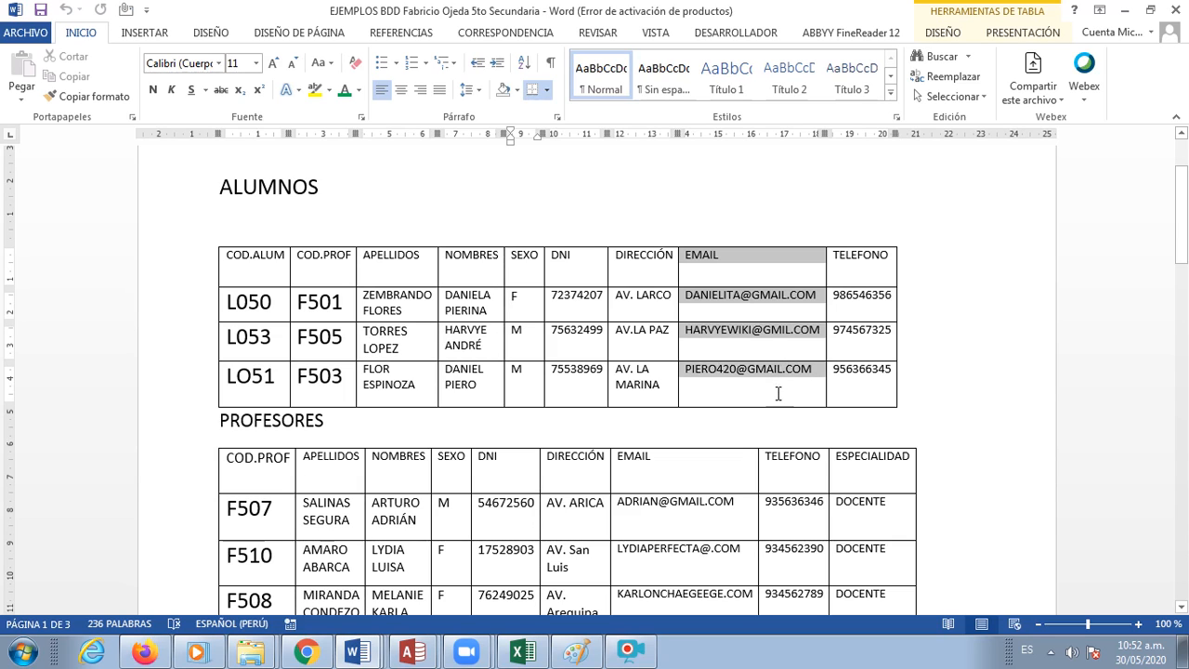
drag(780, 396, 779, 398)
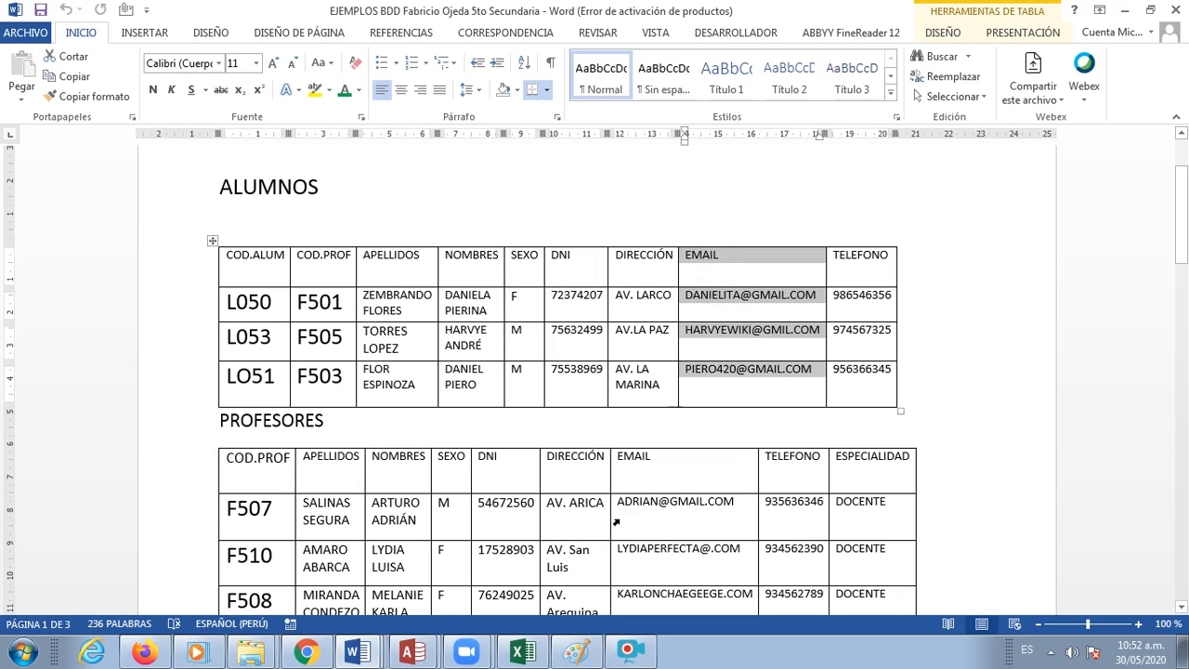
click(692, 295)
drag(686, 294, 810, 302)
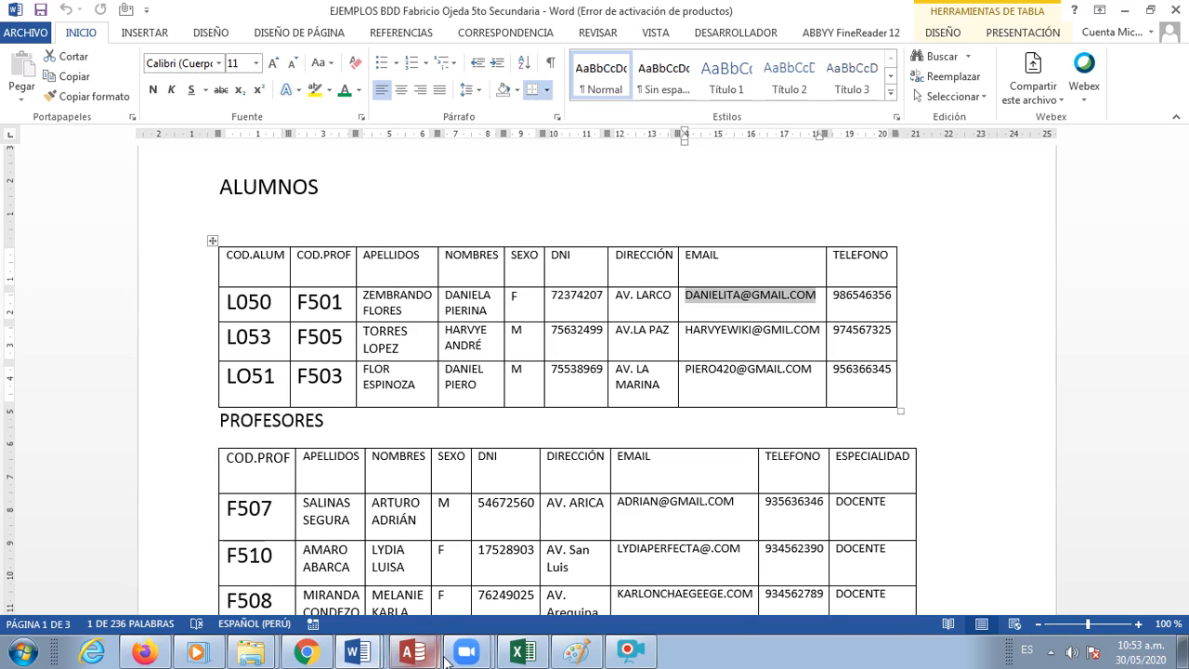
- Return to the data types document and highlight Hipervínculo and the first-page part of its Uso description, then clear the selection
click(343, 650)
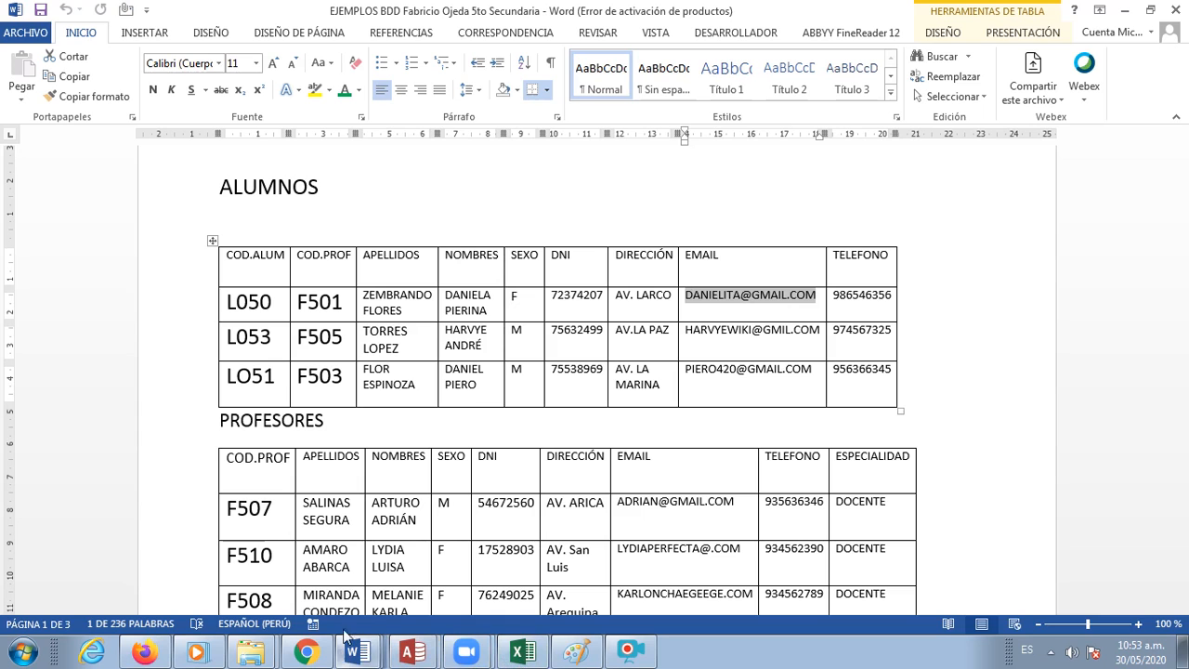
click(305, 502)
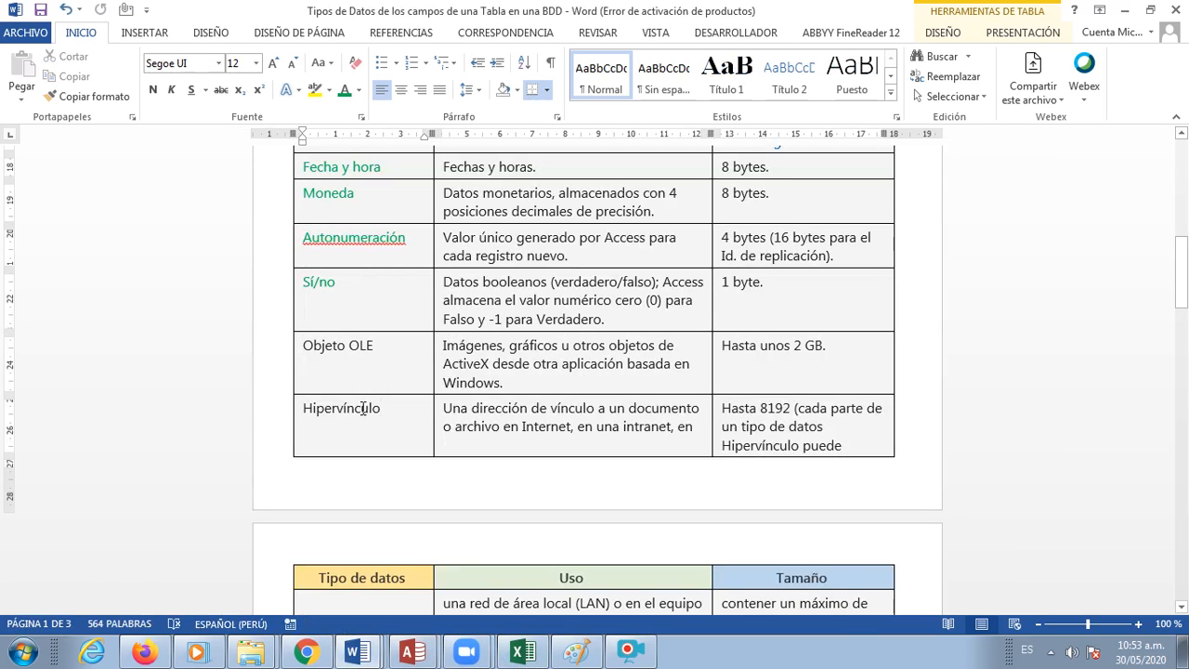
drag(383, 410, 304, 414)
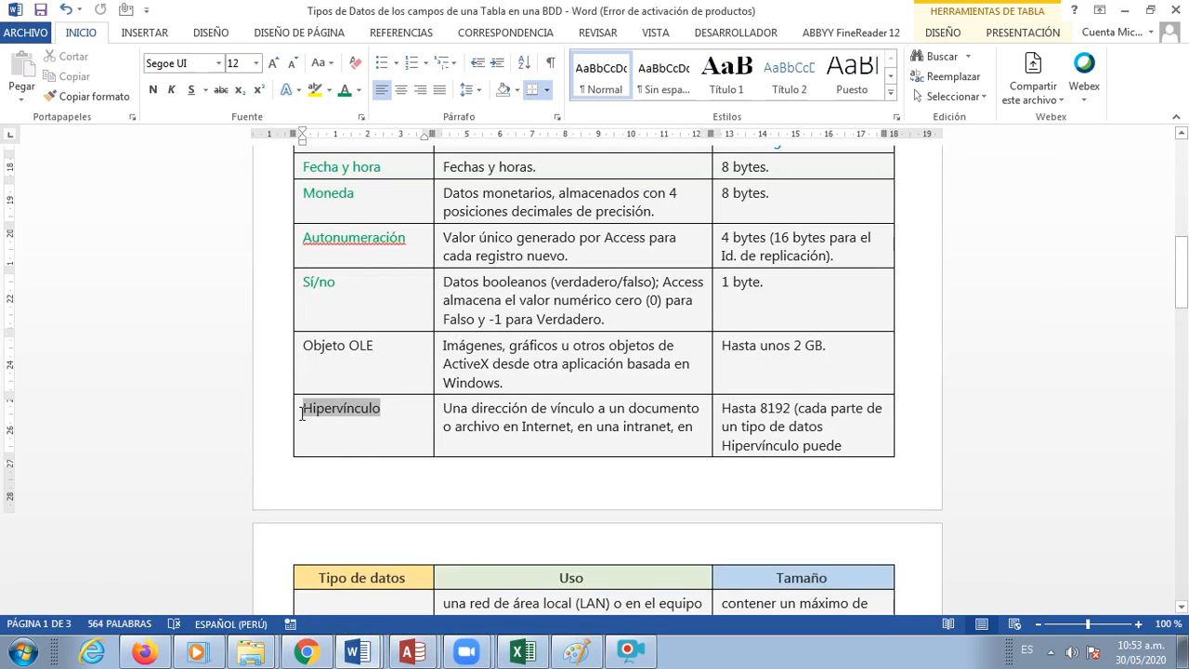
click(452, 418)
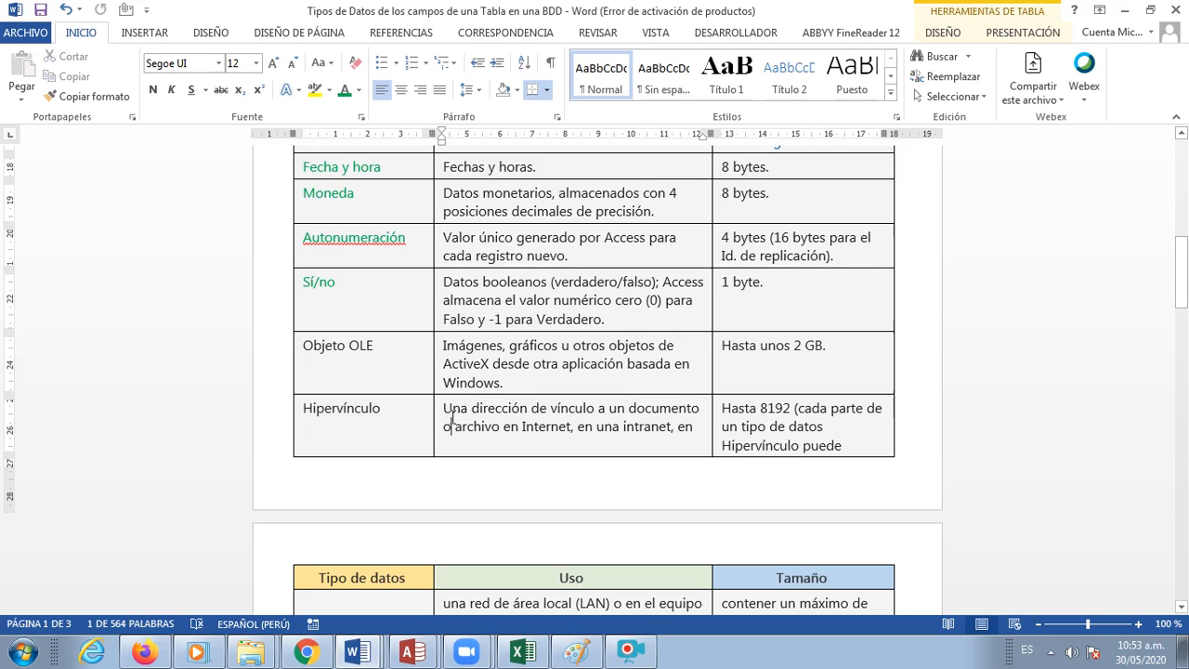
drag(444, 408, 690, 435)
scroll(607, 453, down, 1)
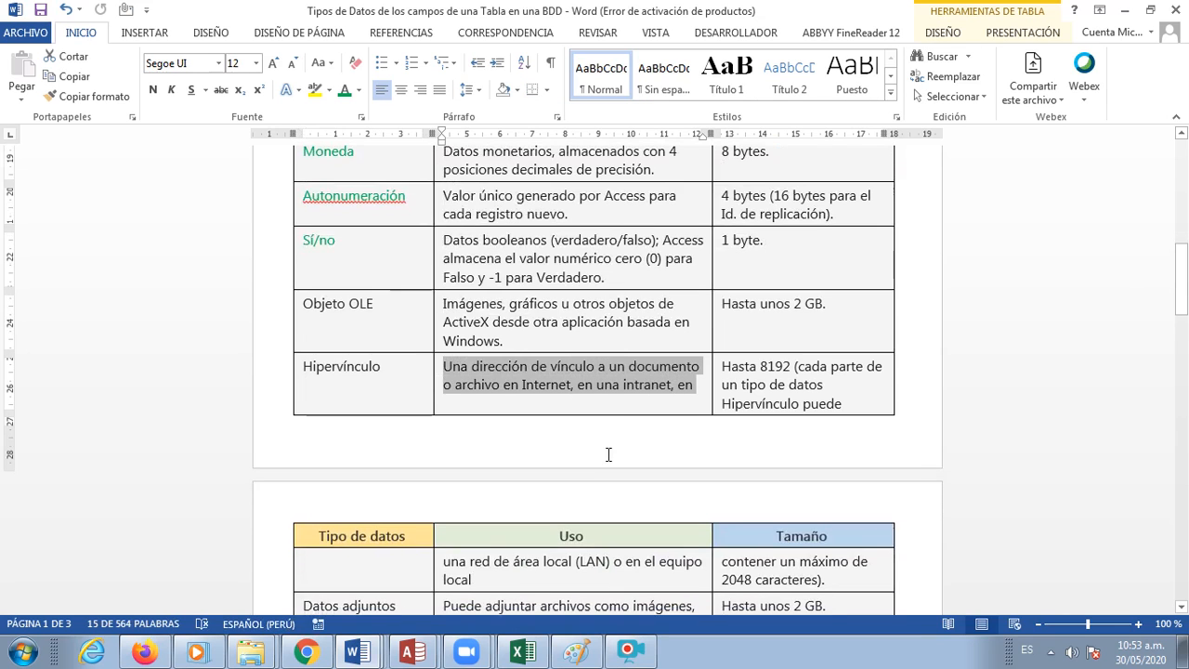
click(384, 396)
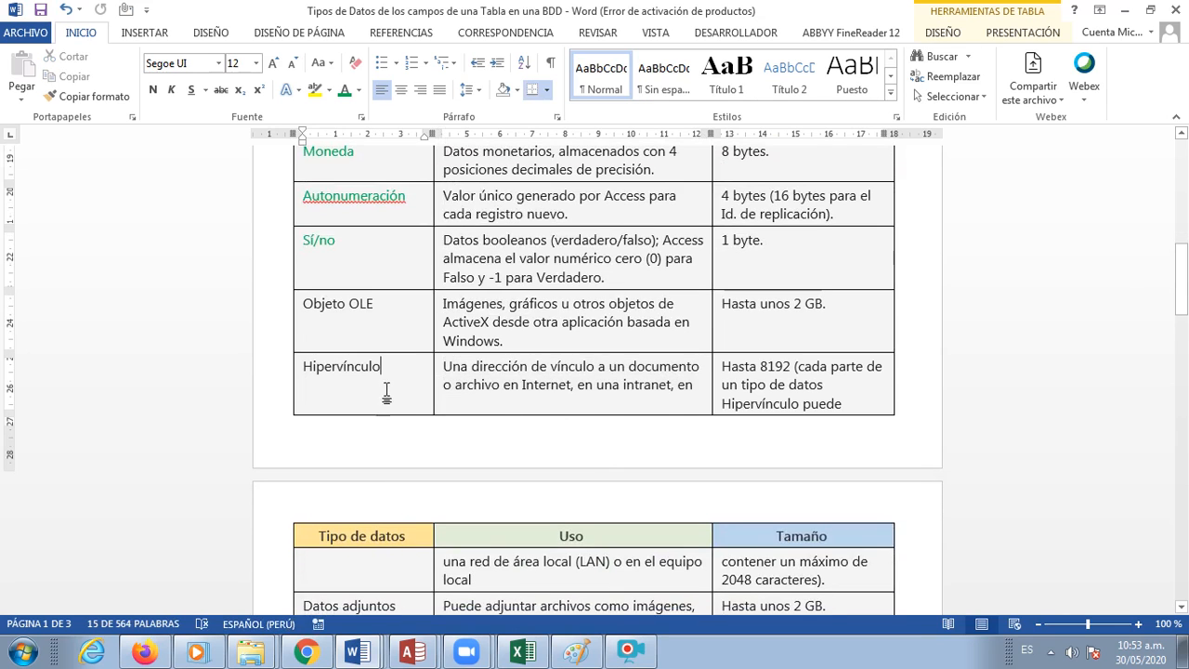
- Examine the Datos adjuntos row on the second page, highlighting its name
scroll(497, 384, down, 2)
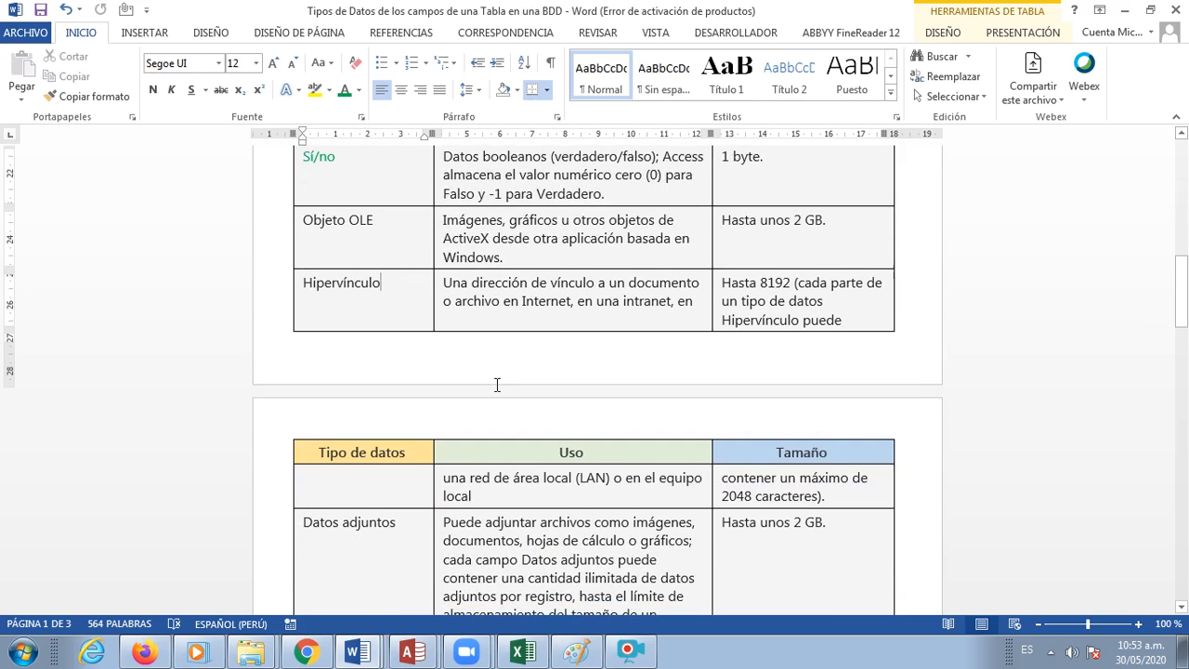
scroll(497, 385, down, 4)
scroll(497, 385, down, 2)
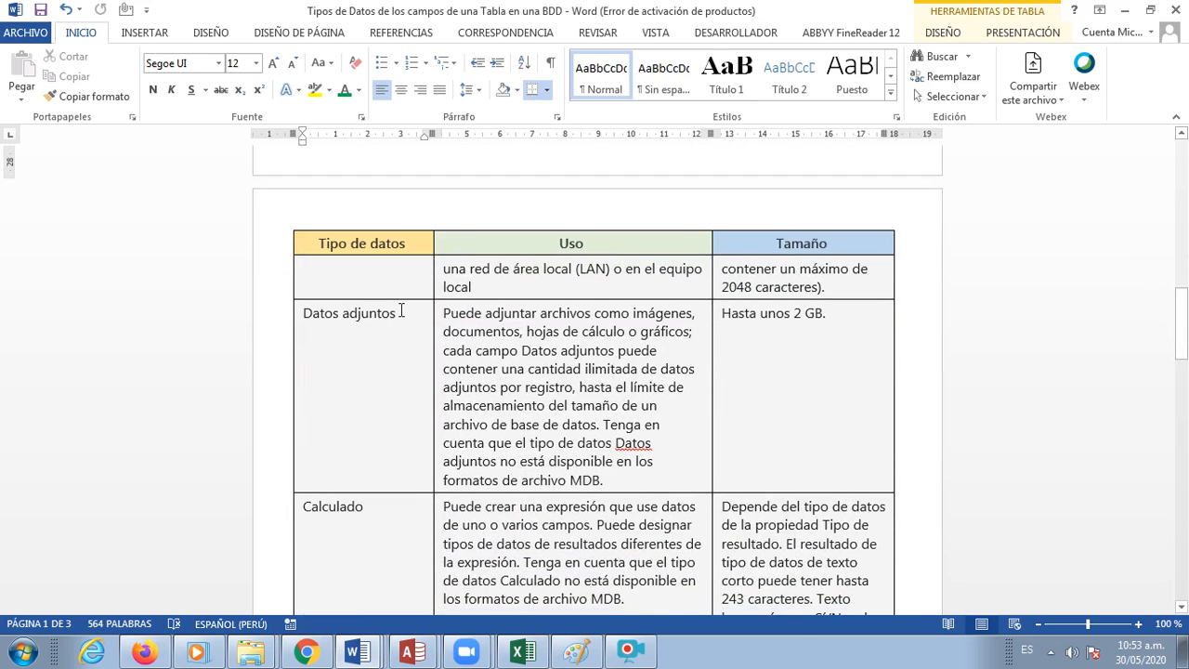
drag(402, 317, 307, 317)
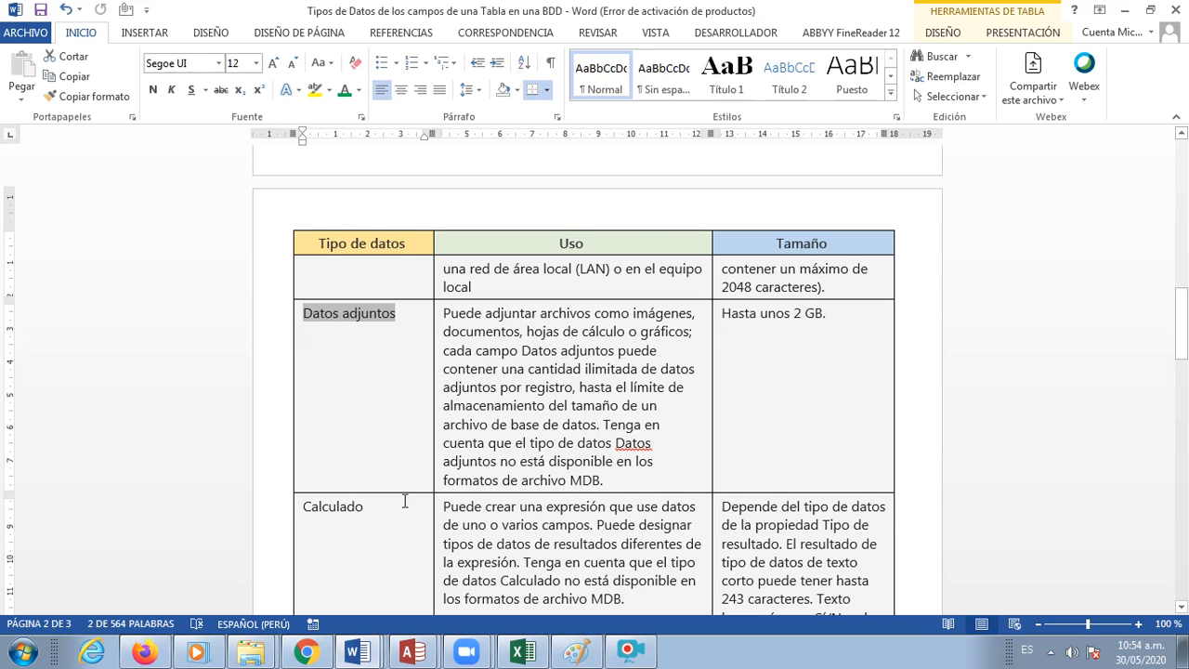
- Look over the Calculado and Asistente para búsquedas rows, then review the earlier data types and return to Calculado
scroll(405, 502, down, 3)
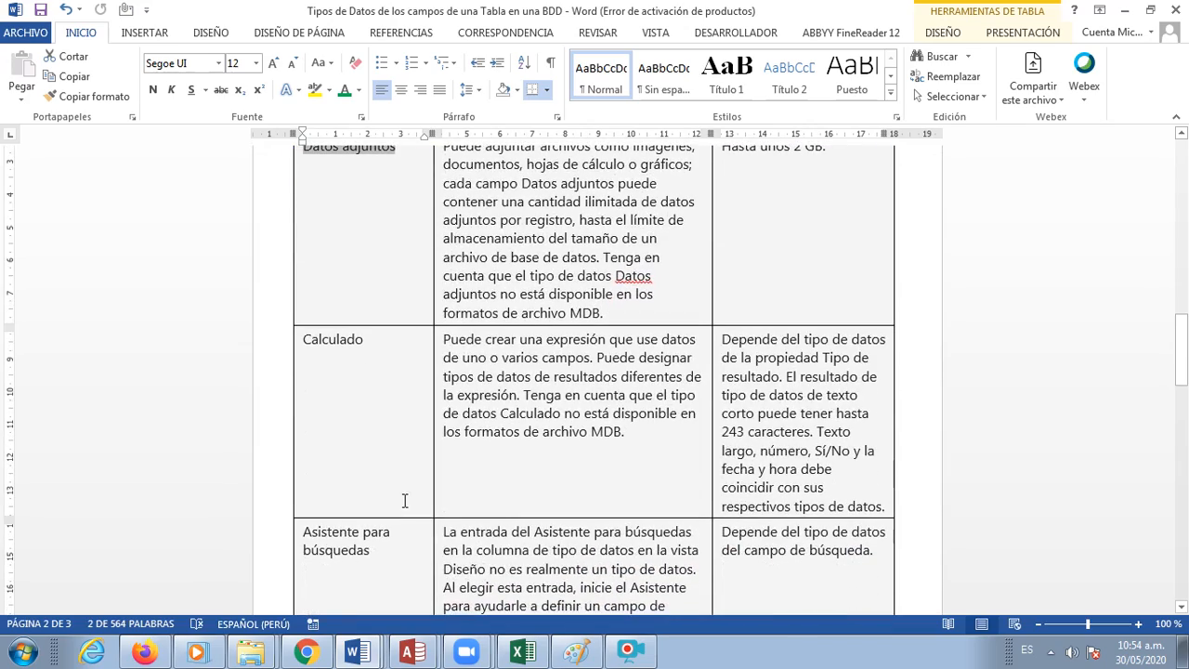
scroll(404, 502, down, 4)
scroll(404, 502, up, 5)
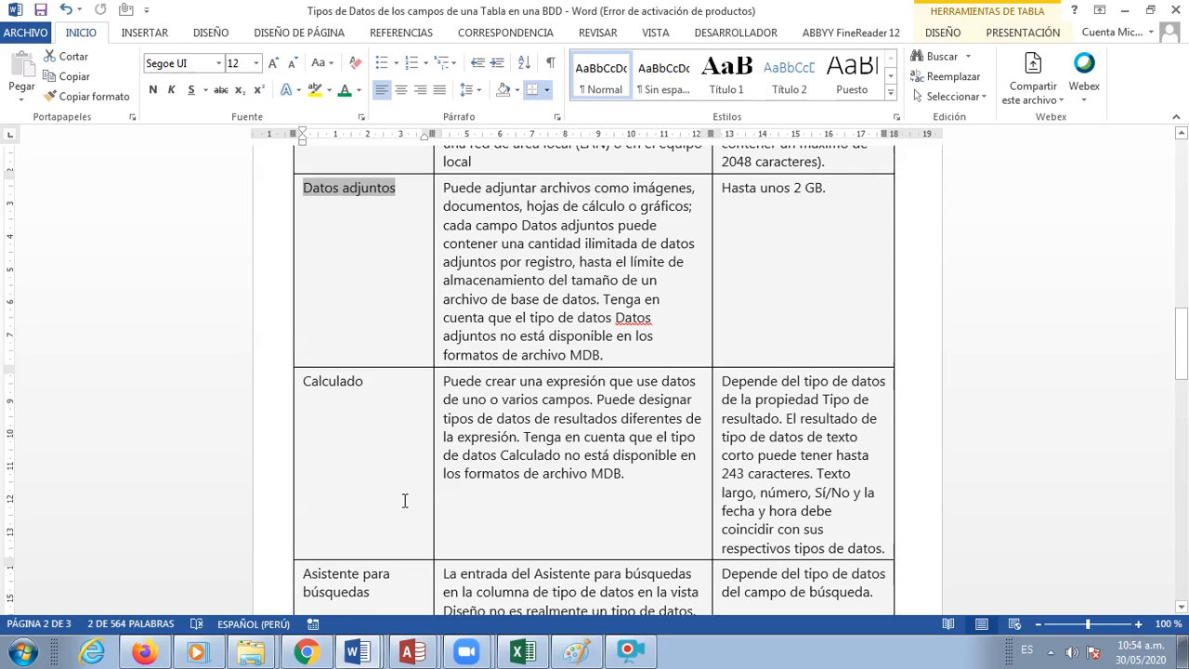
scroll(404, 502, up, 2)
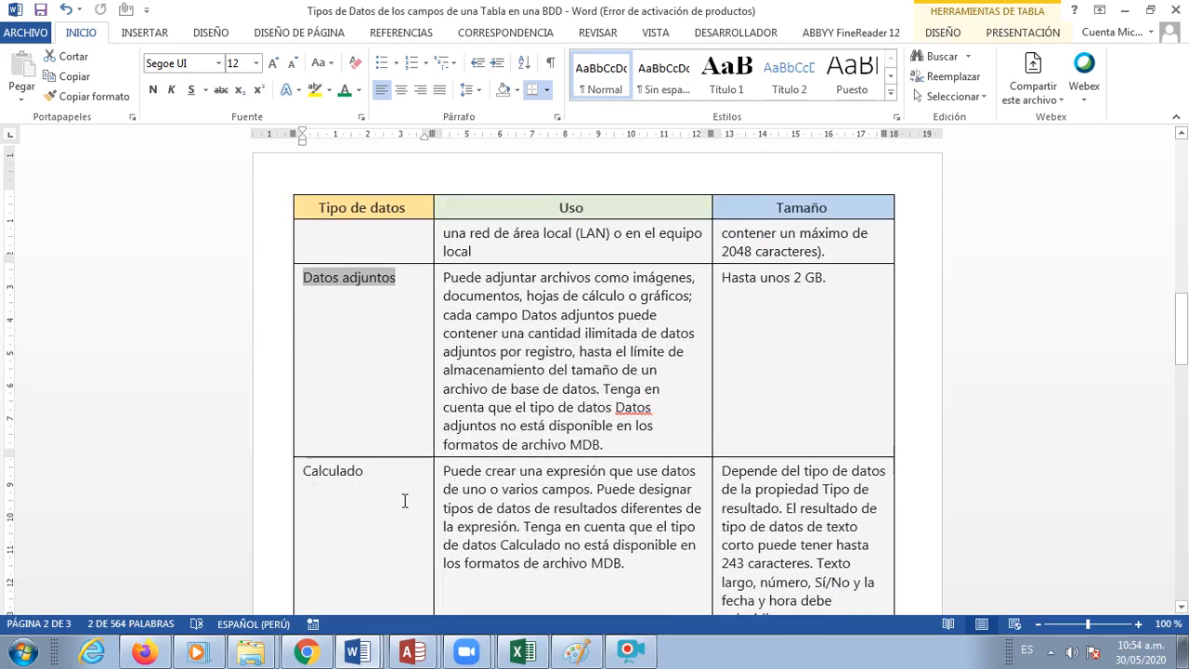
scroll(405, 501, up, 1)
scroll(404, 501, down, 1)
scroll(404, 502, down, 4)
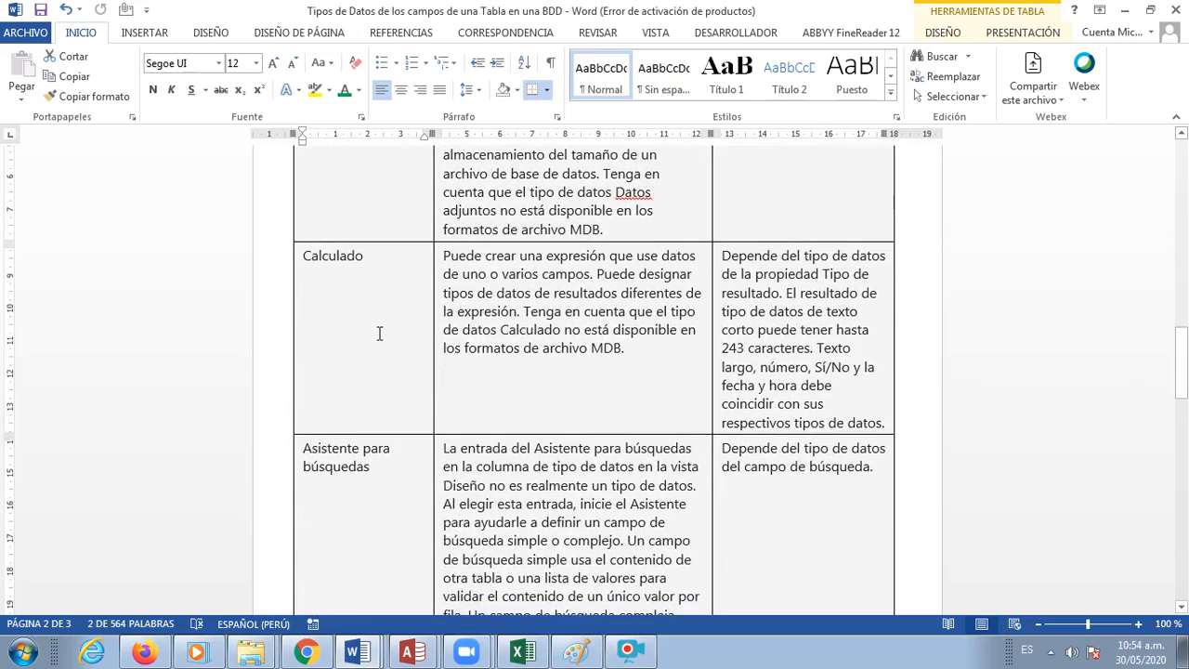
scroll(379, 333, up, 10)
scroll(379, 353, up, 12)
scroll(378, 354, up, 2)
scroll(378, 354, down, 7)
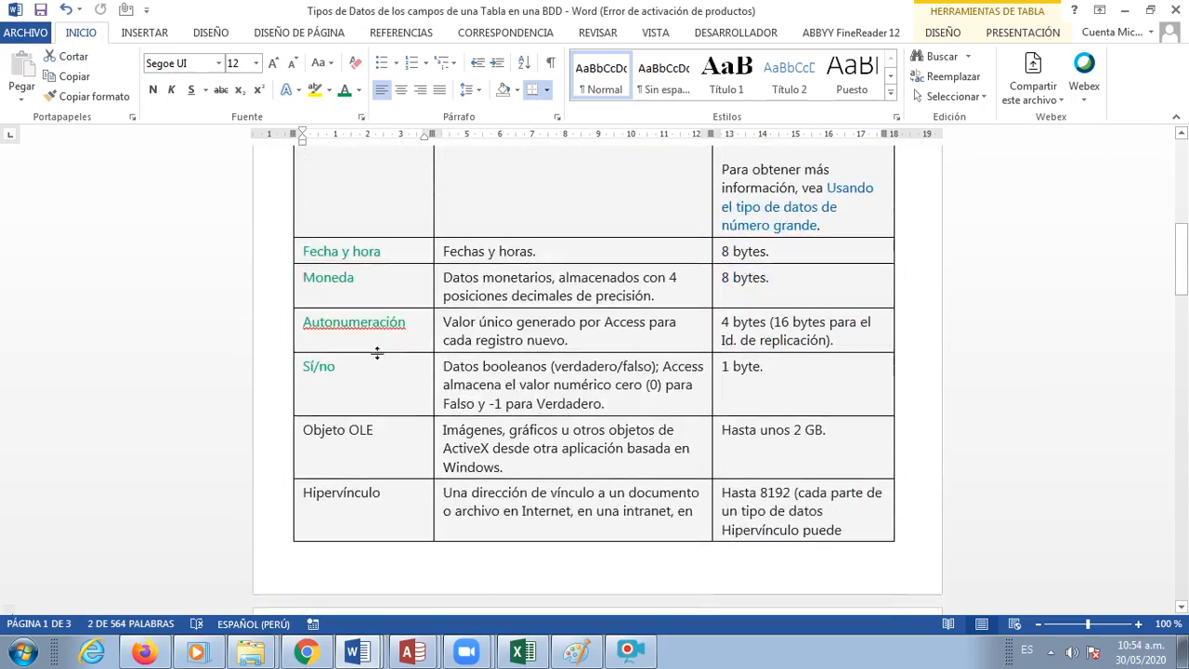
scroll(377, 353, down, 8)
scroll(377, 356, down, 3)
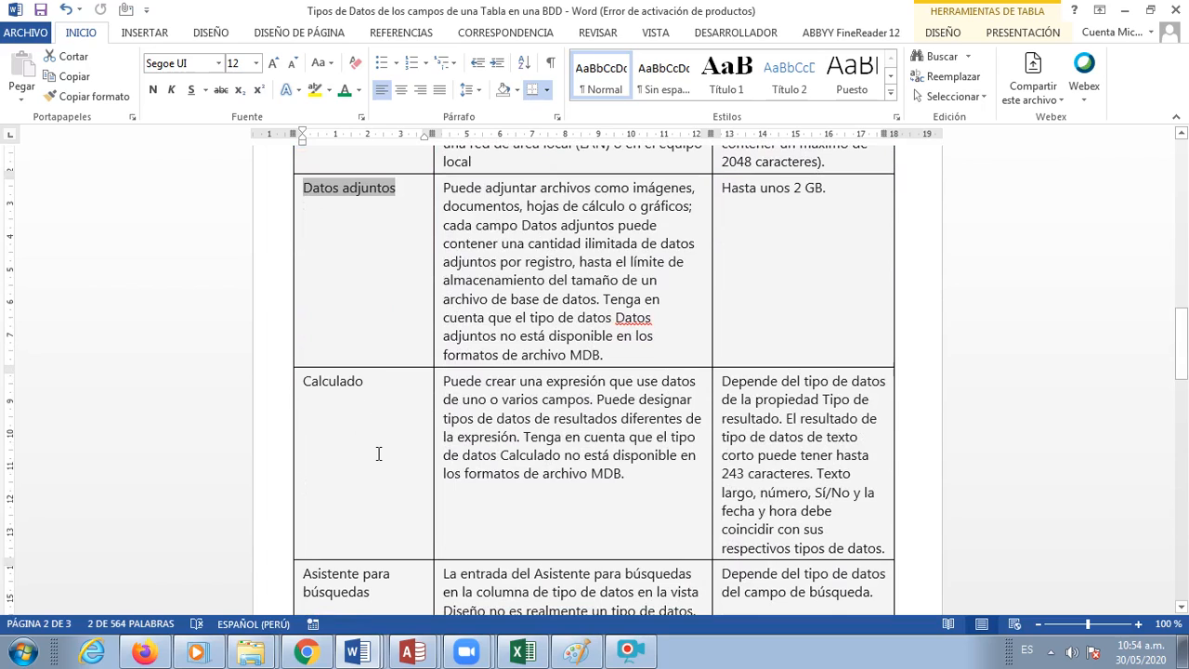
- Examine the Calculado row, placing the cursor in its Uso description and after its name
click(364, 387)
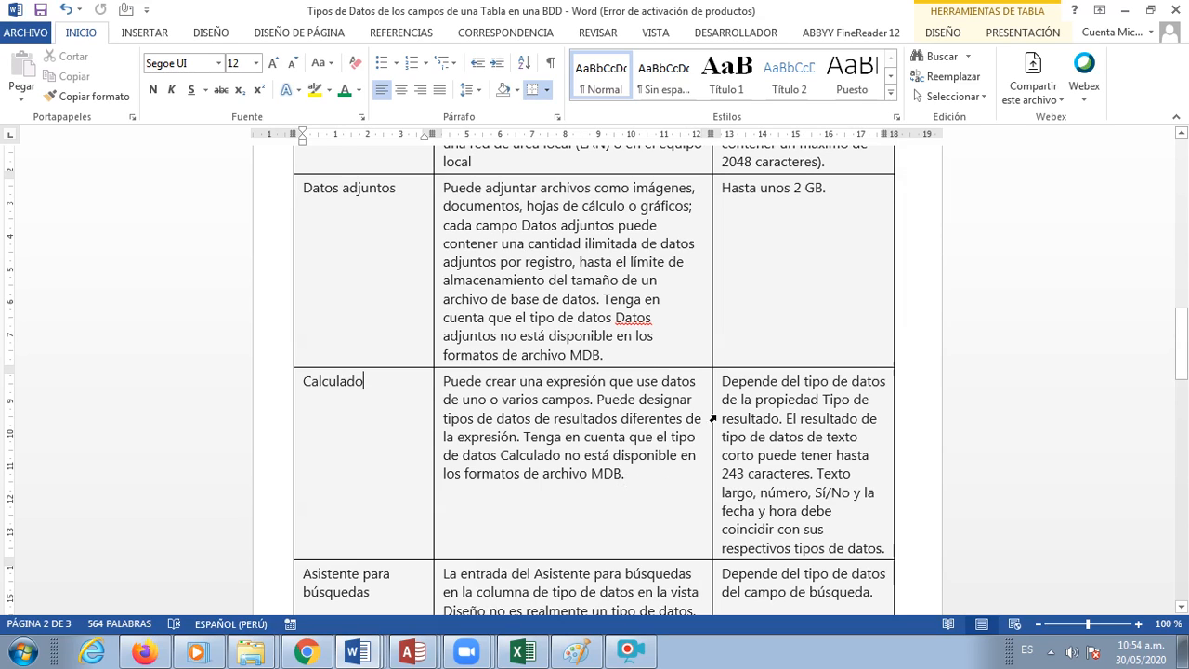
click(491, 402)
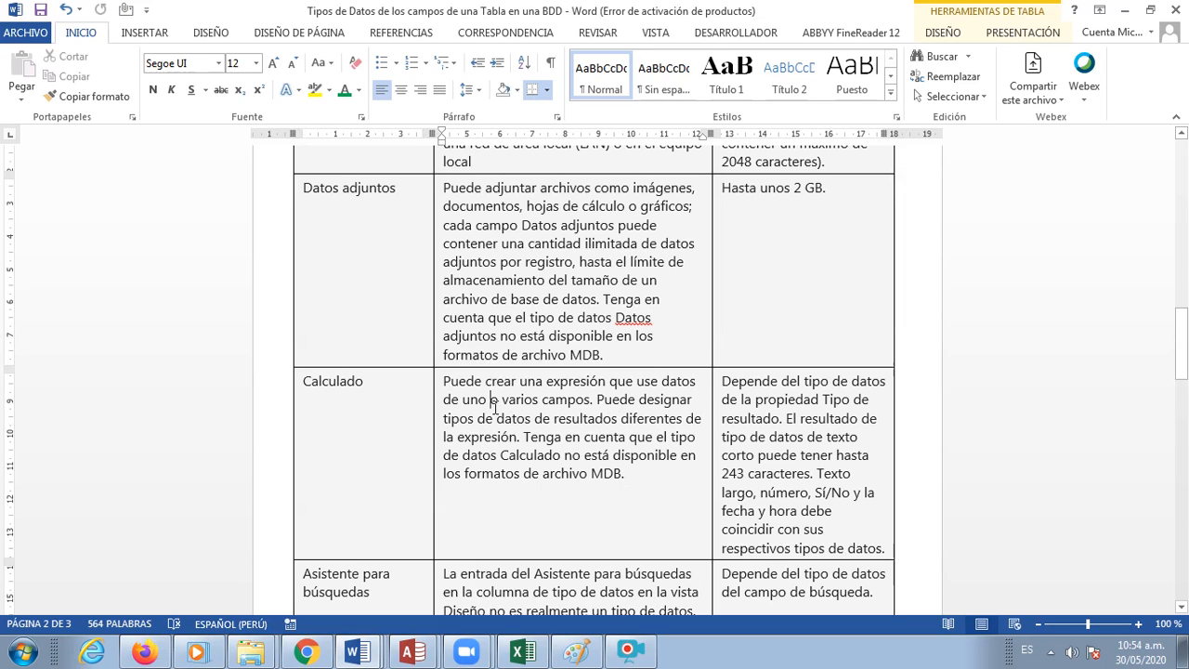
click(373, 390)
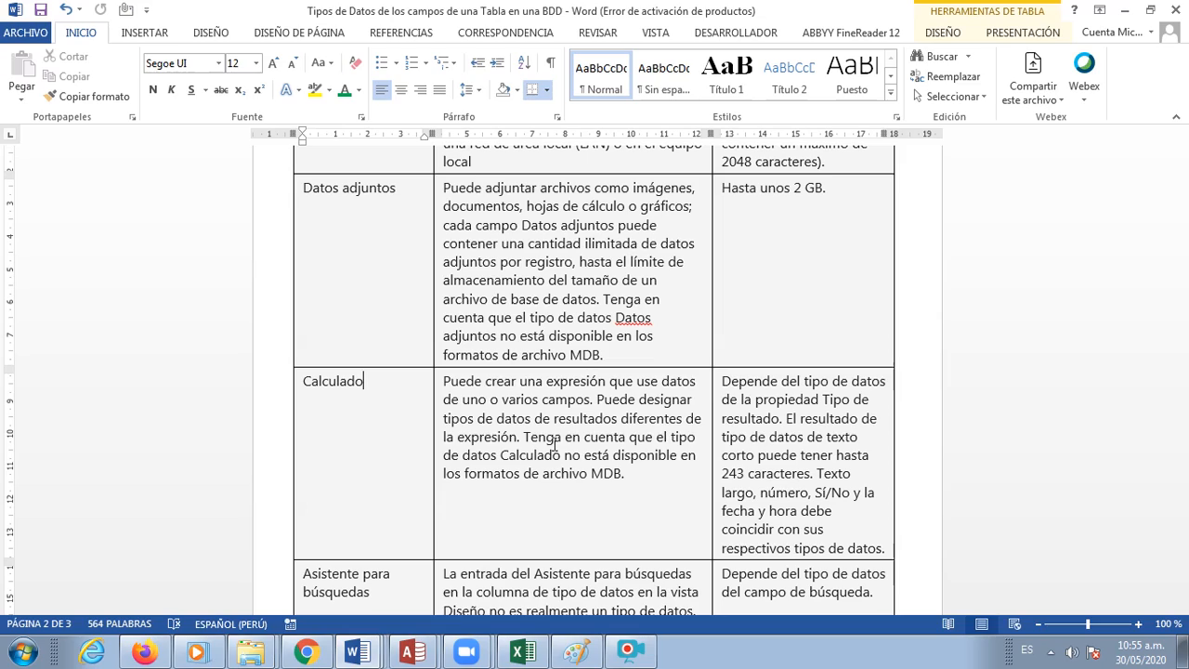
- Review the Asistente para búsquedas description and look back over the data types from Texto largo to Datos adjuntos
scroll(563, 507, down, 4)
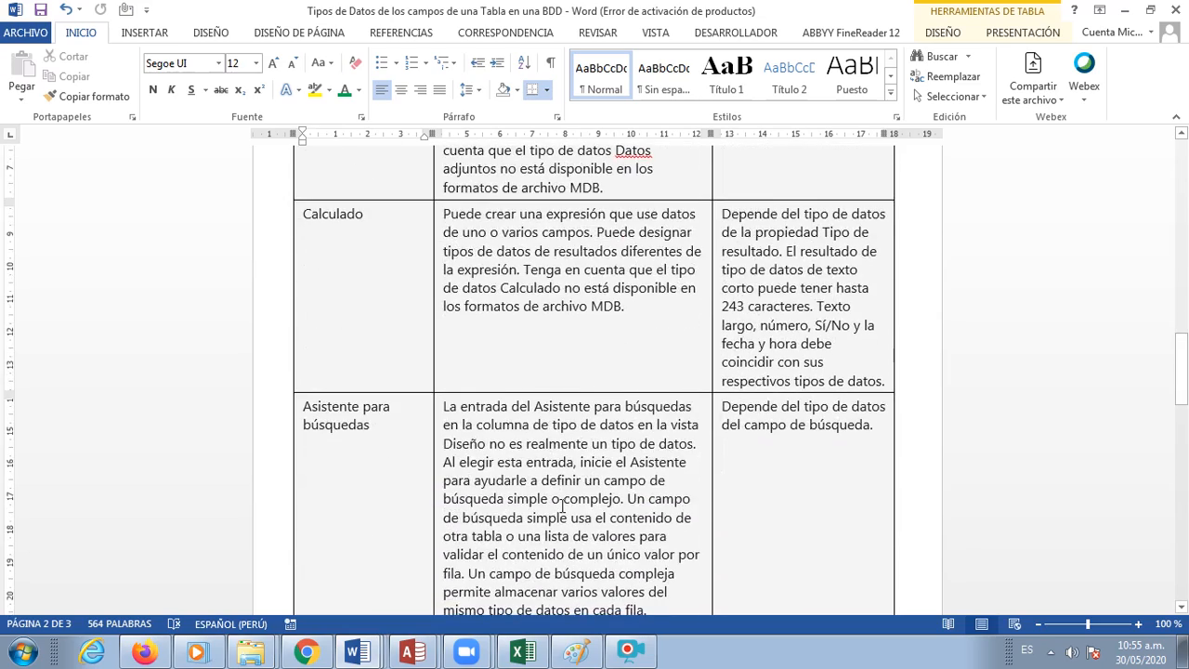
scroll(562, 506, down, 2)
scroll(562, 506, up, 10)
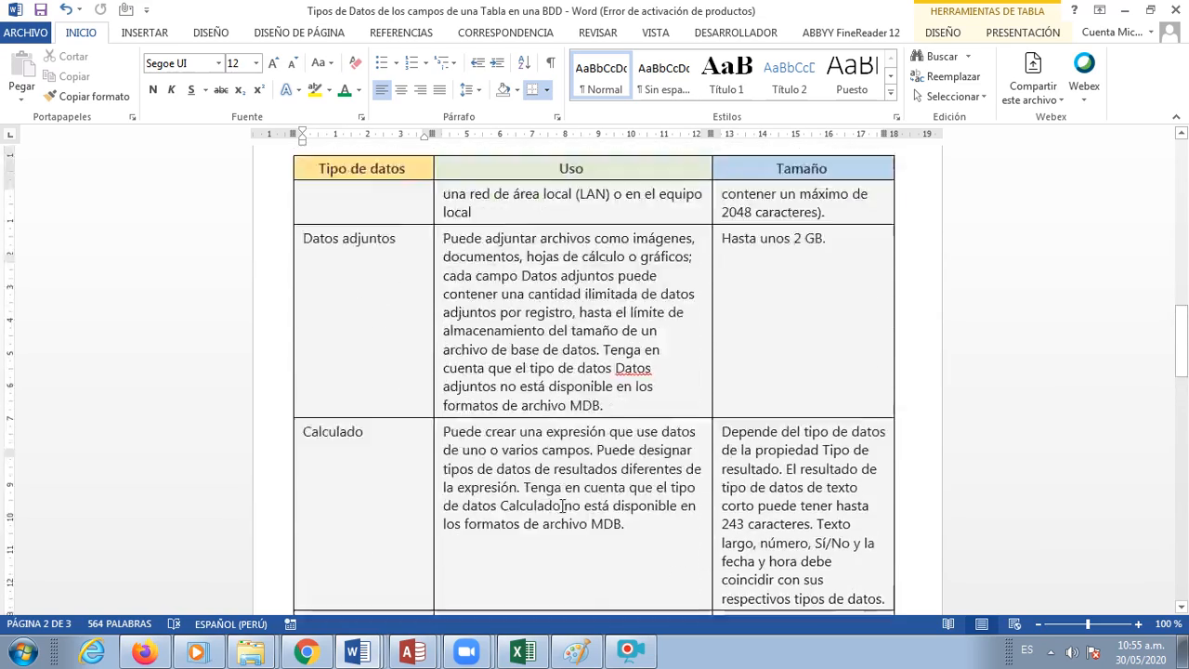
scroll(562, 507, up, 15)
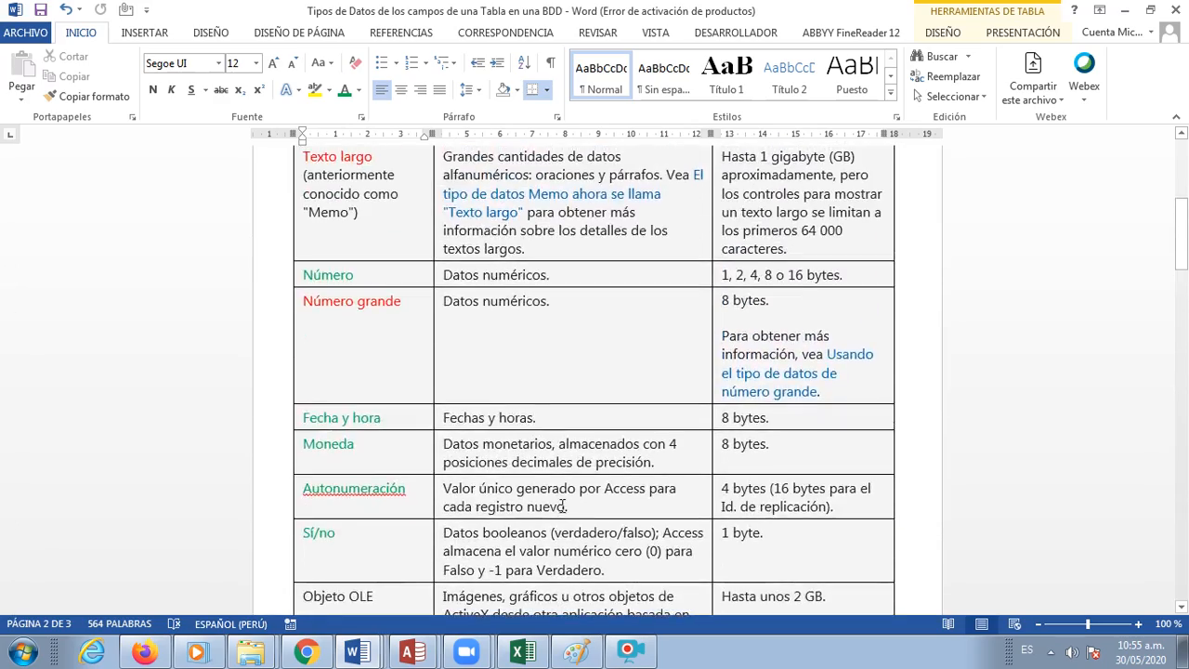
scroll(562, 506, up, 1)
scroll(562, 506, down, 9)
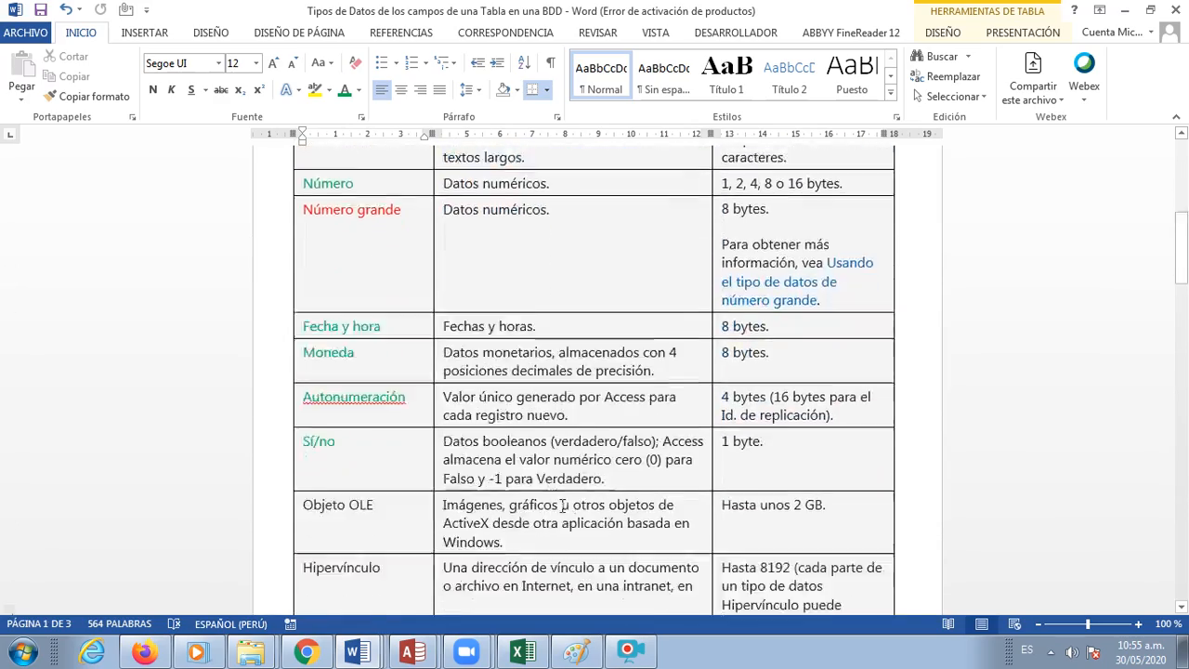
scroll(562, 506, down, 4)
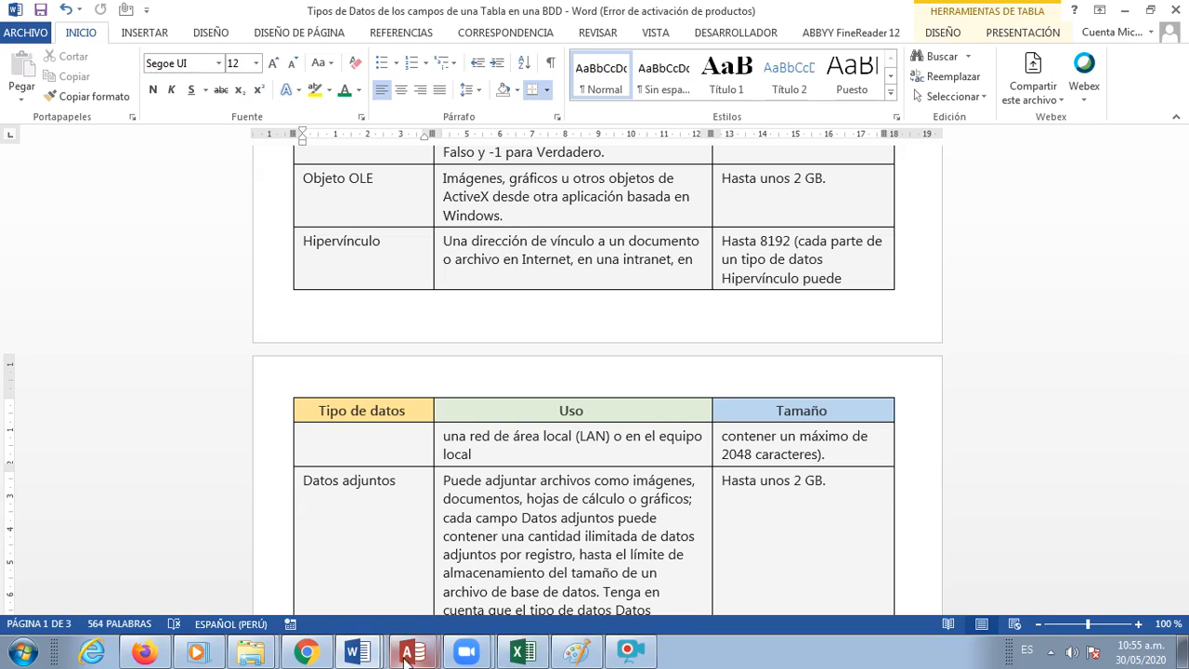
- Switch to the example tables document, clear the e-mail selection, and review the ALUMNOS, PROFESORES, PADRES and PAGOS tables
click(356, 653)
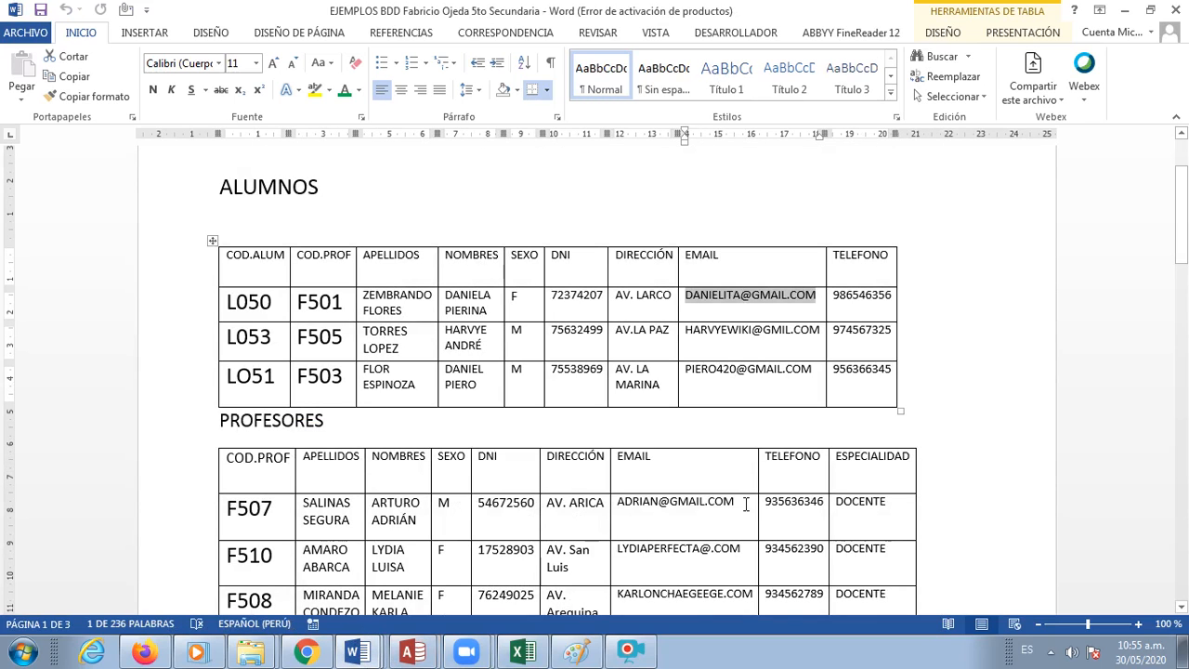
click(716, 275)
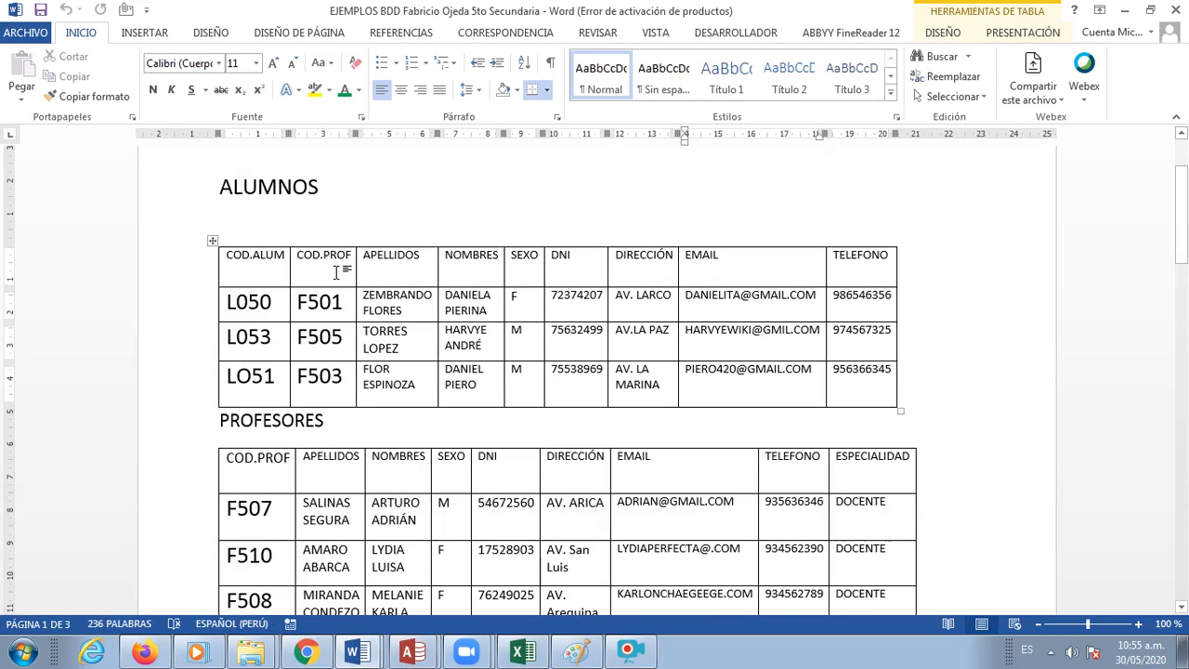
click(403, 226)
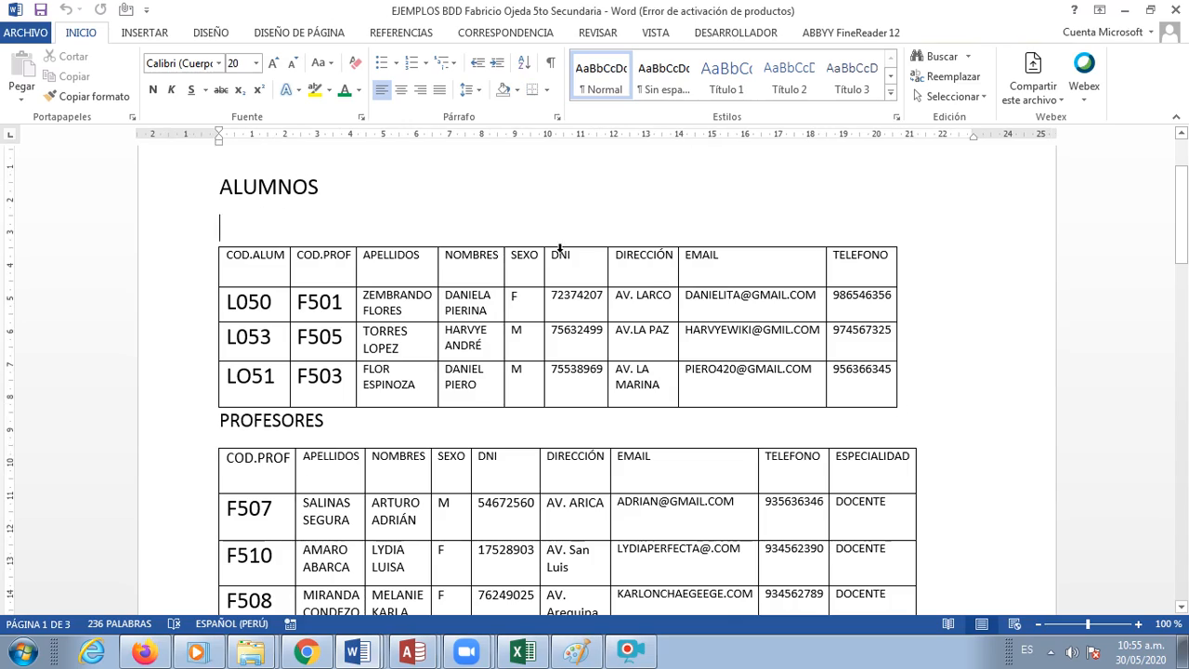
scroll(920, 473, down, 3)
scroll(922, 471, down, 13)
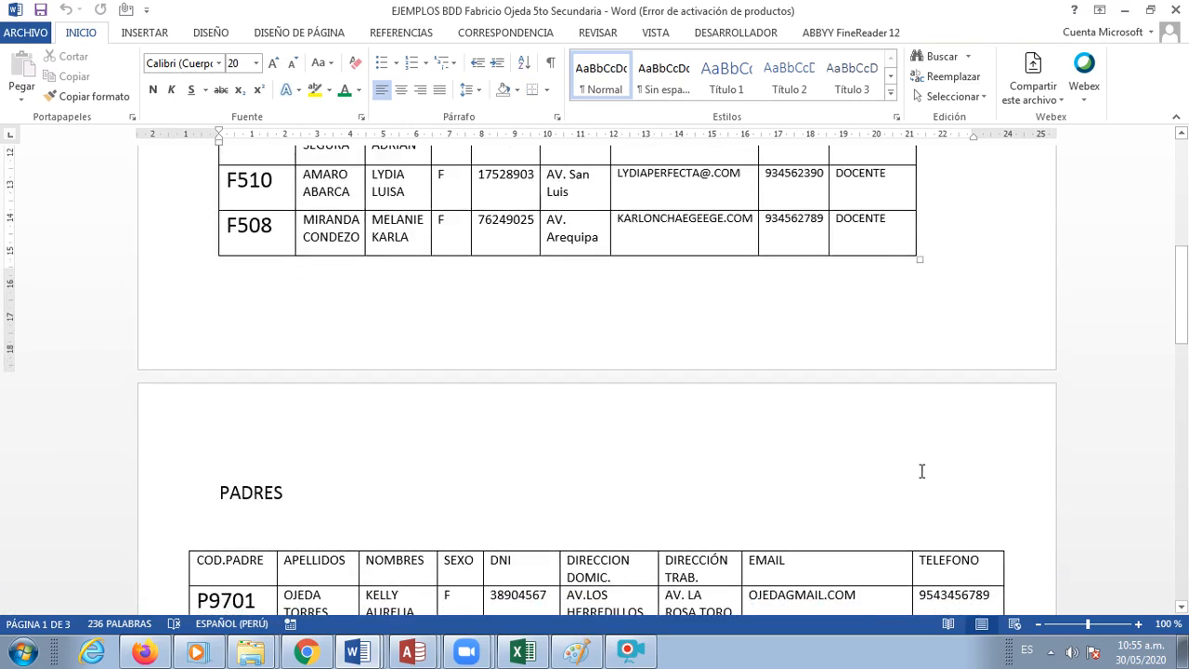
scroll(922, 471, down, 9)
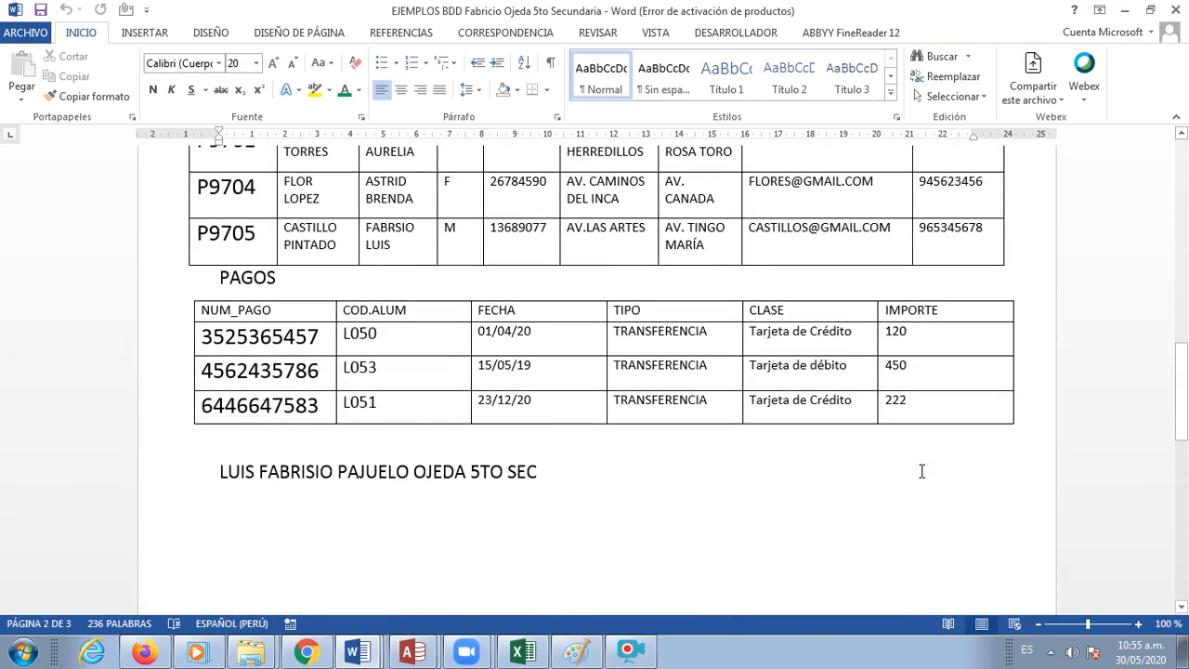
scroll(922, 471, up, 3)
scroll(922, 471, up, 15)
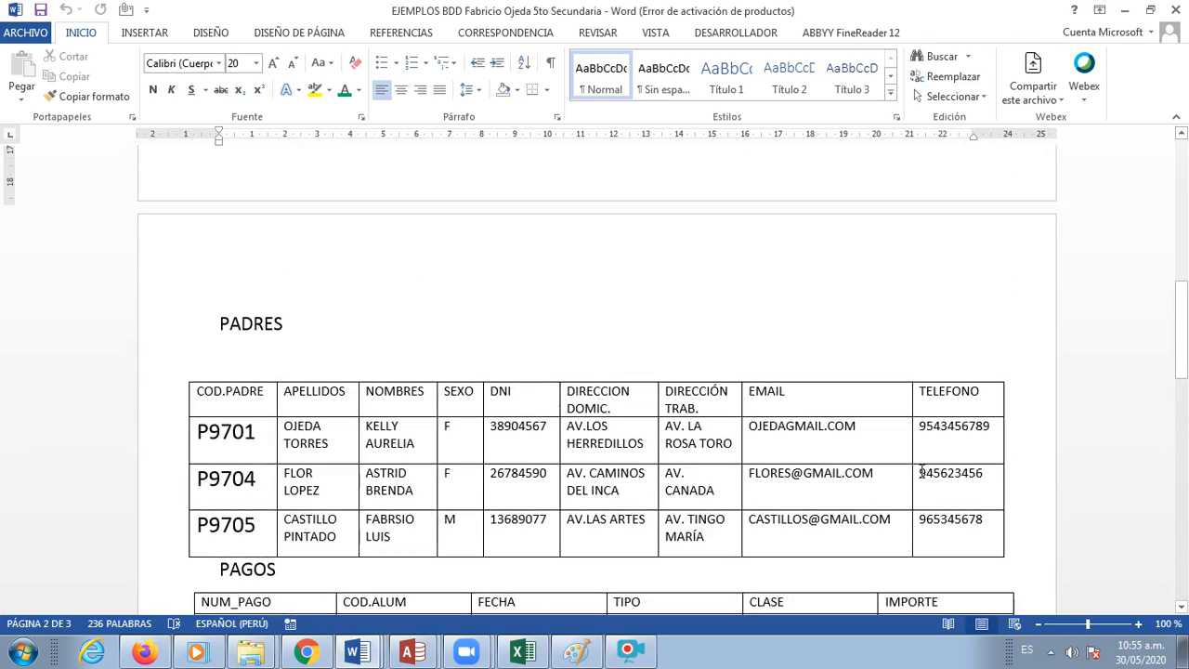
scroll(922, 471, up, 11)
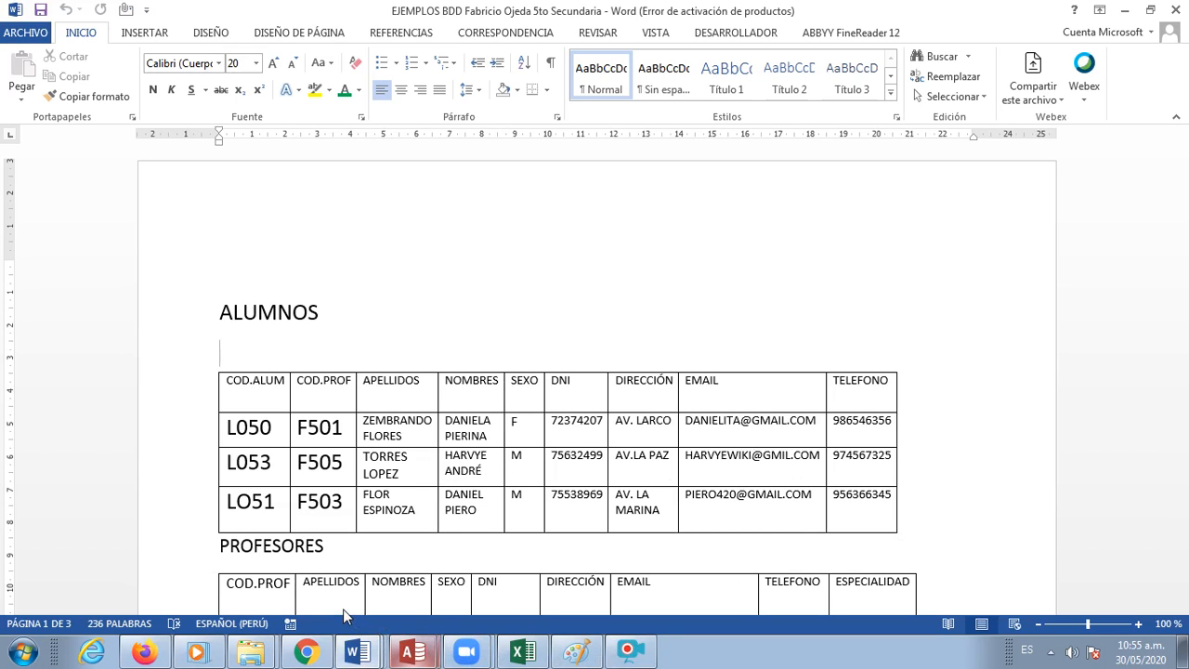
- Switch to Access, start a blank desktop database and open the selection of its save location
key(alt+Tab)
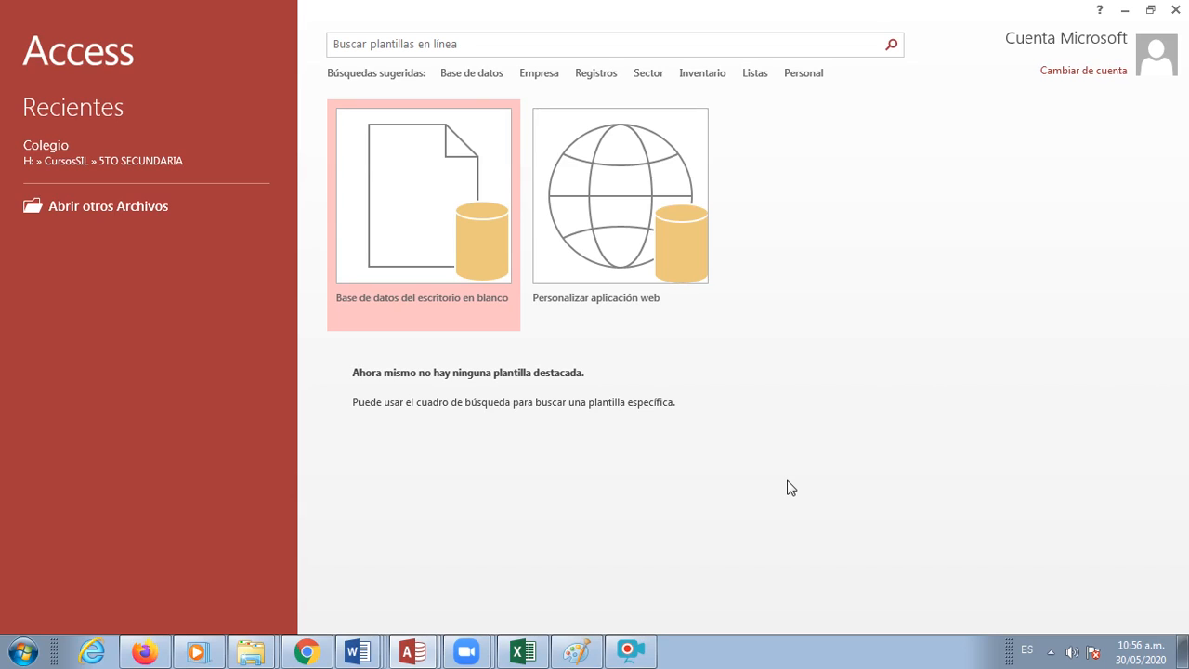
click(422, 217)
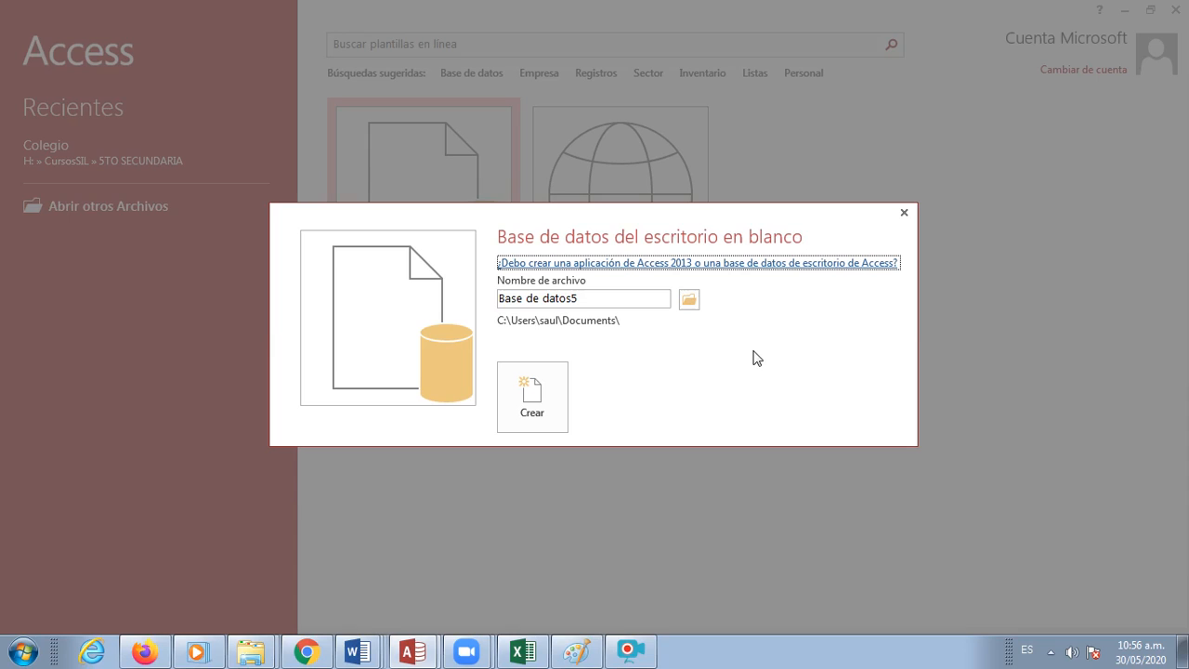
click(690, 303)
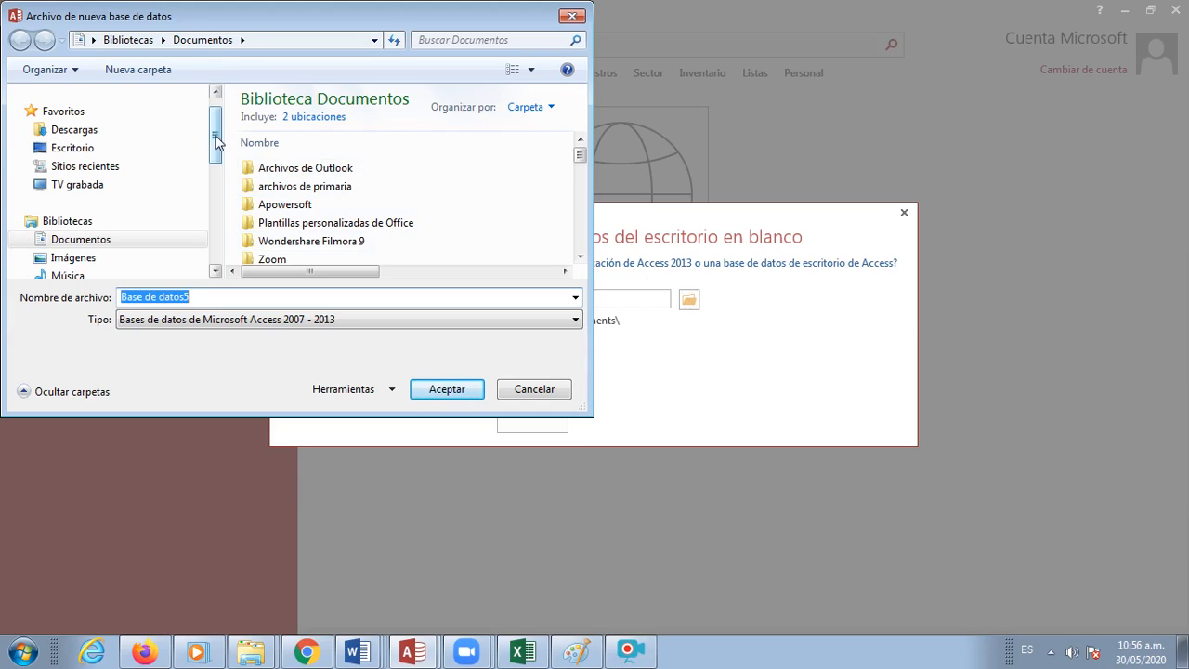
- Choose the CursosSIL\5TO SECUNDARIA folder on drive H: for the new database and select the proposed file name
drag(216, 139, 213, 215)
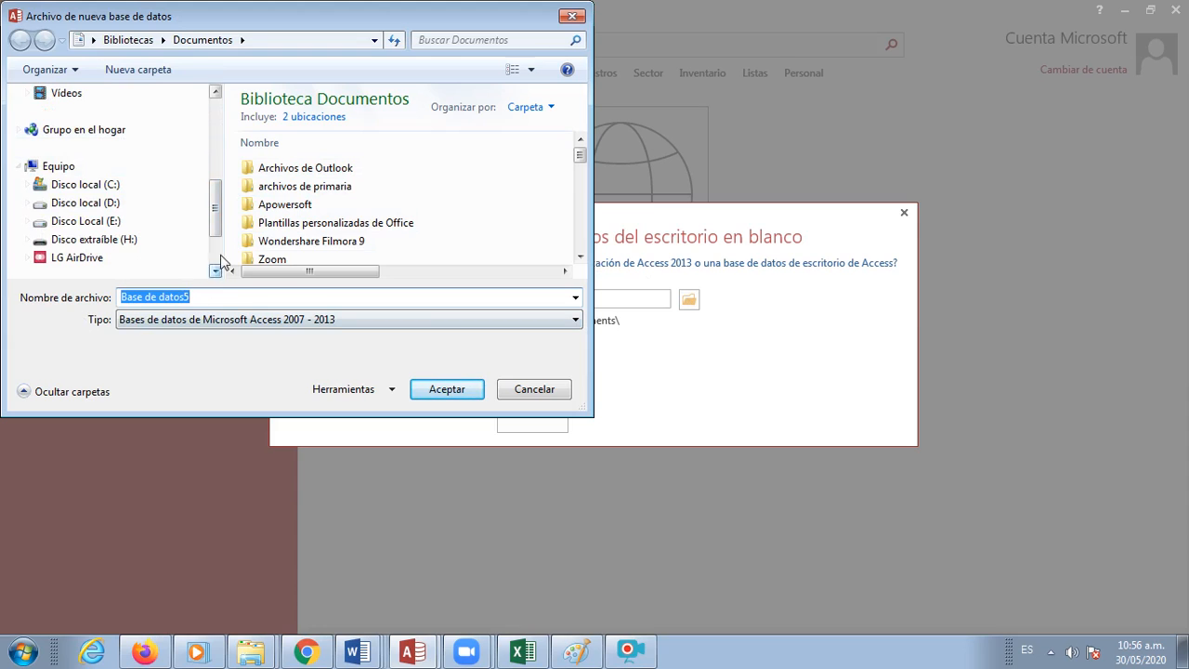
click(120, 243)
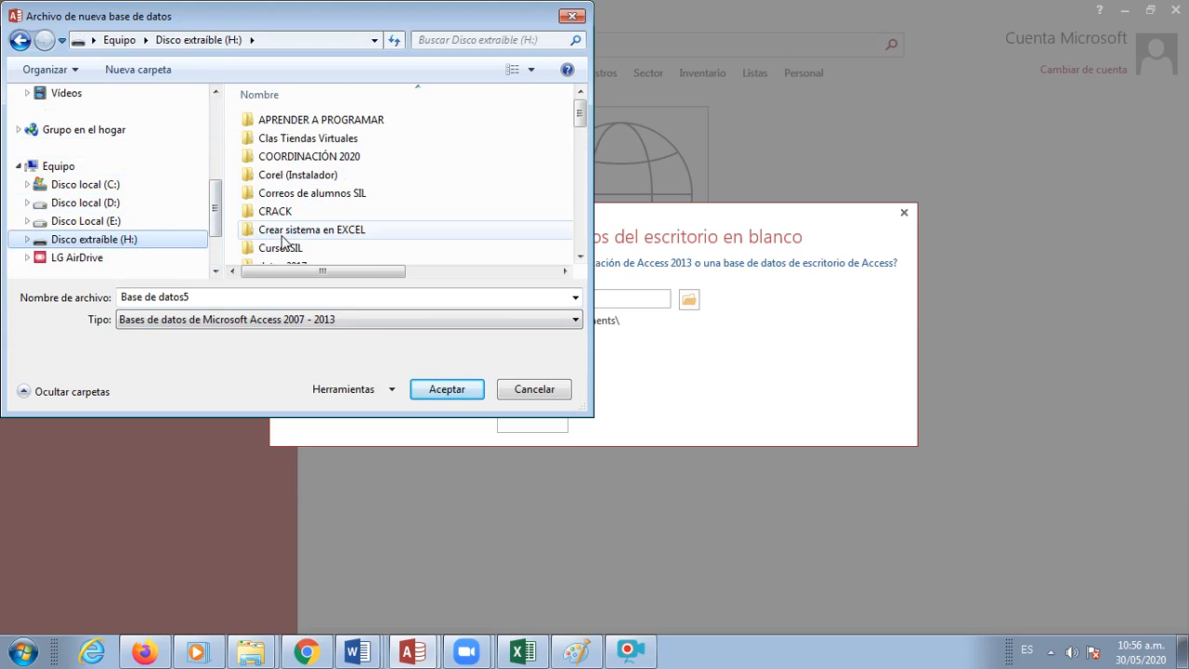
click(284, 250)
double_click(284, 250)
scroll(340, 223, down, 2)
click(319, 182)
double_click(320, 182)
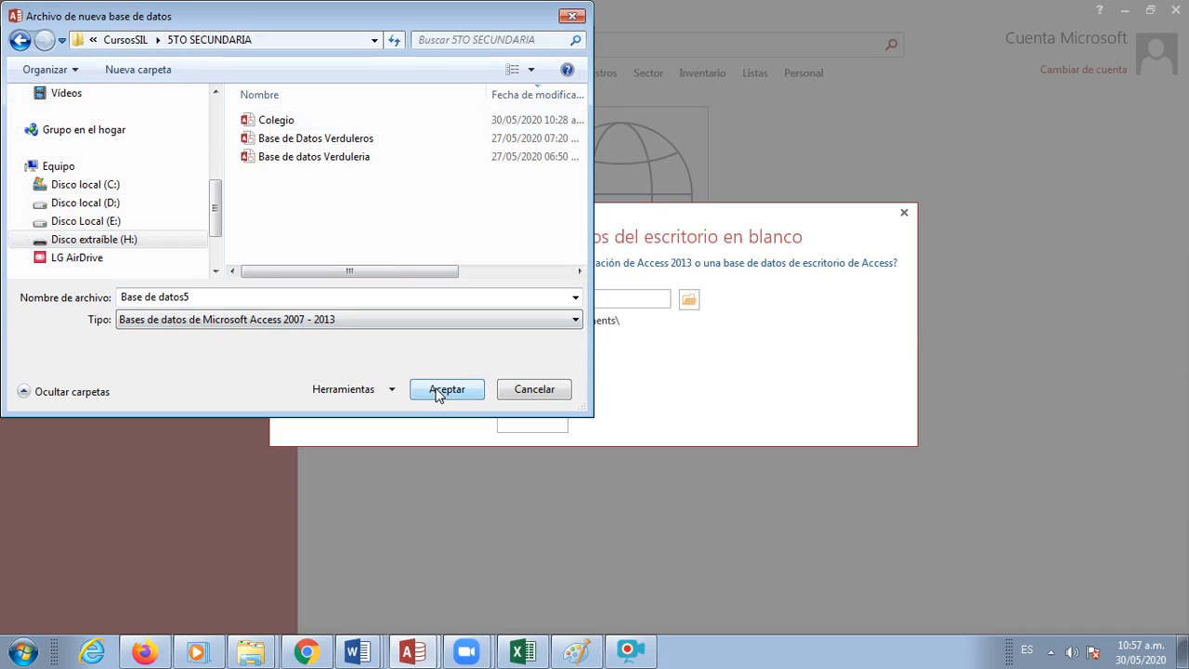
click(196, 297)
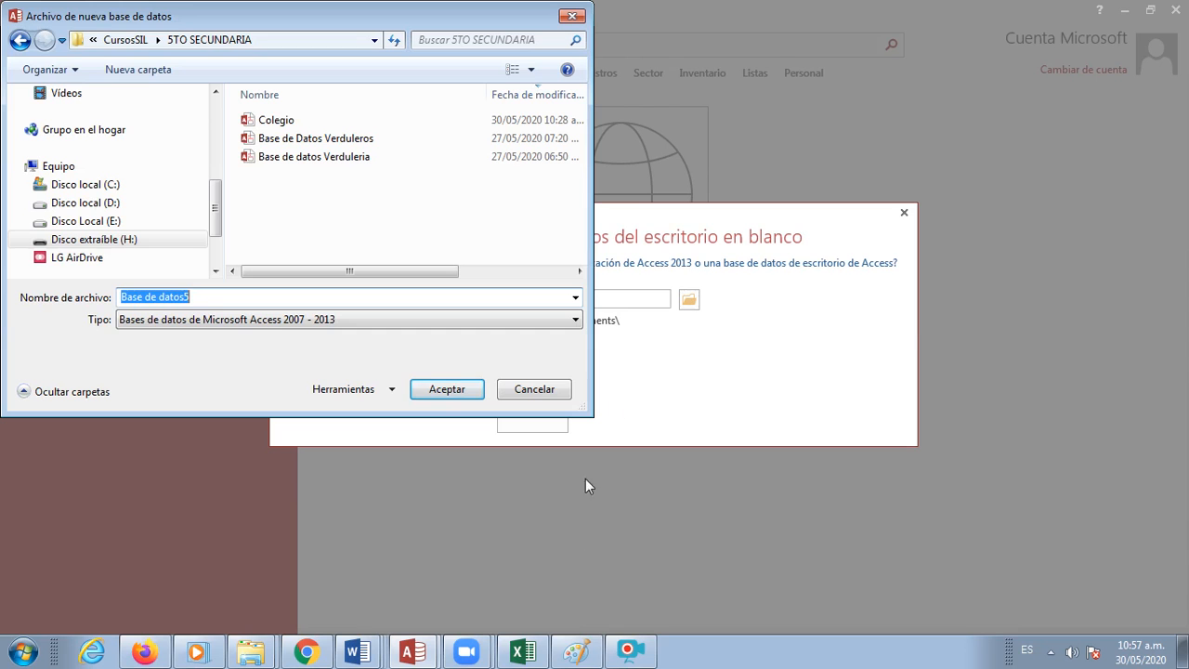
- Switch to the example tables document in Word and review the tables from ALUMNOS through PAGOS, NOTAS and CURSOS
click(353, 650)
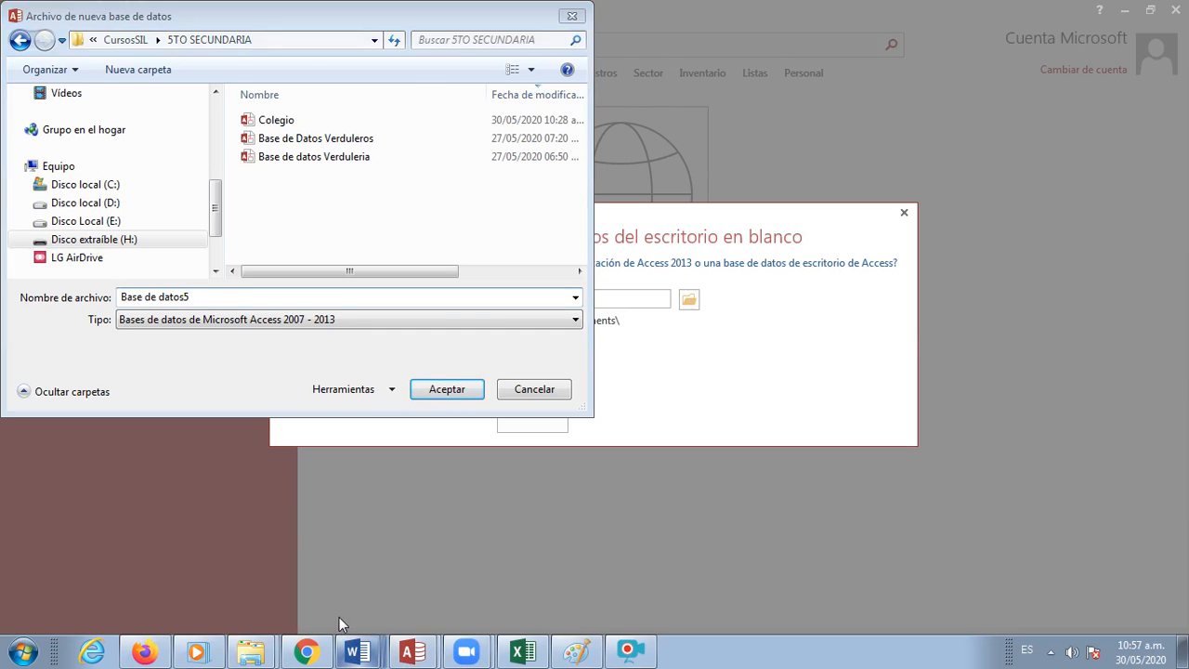
scroll(688, 474, down, 10)
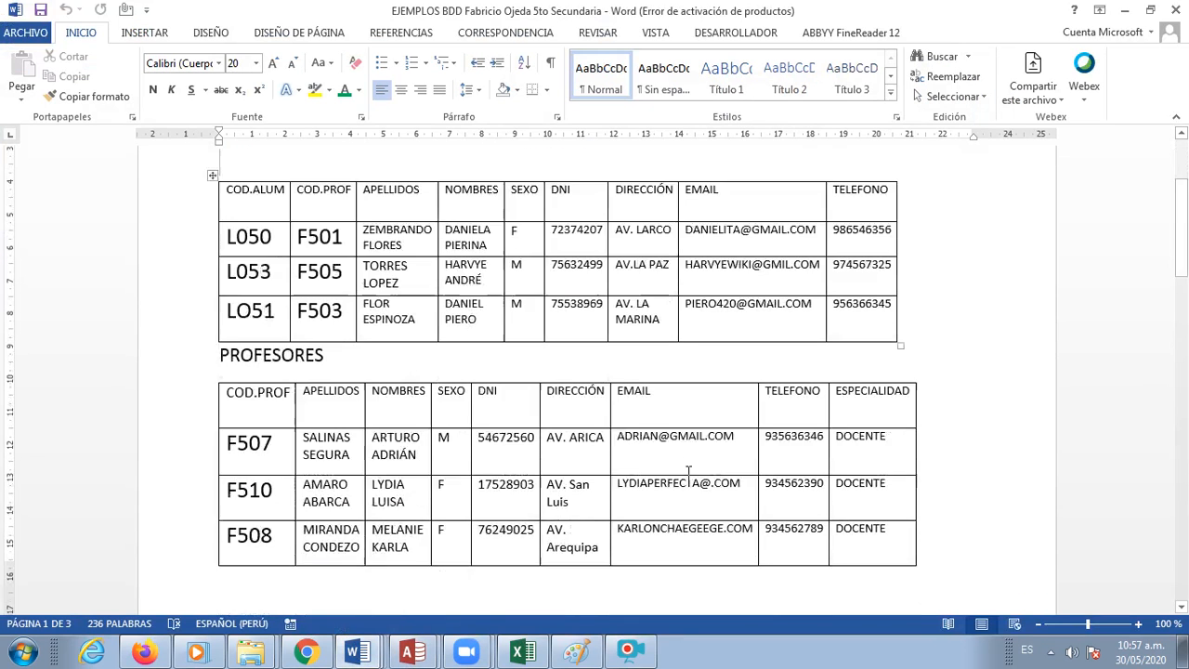
scroll(689, 476, down, 7)
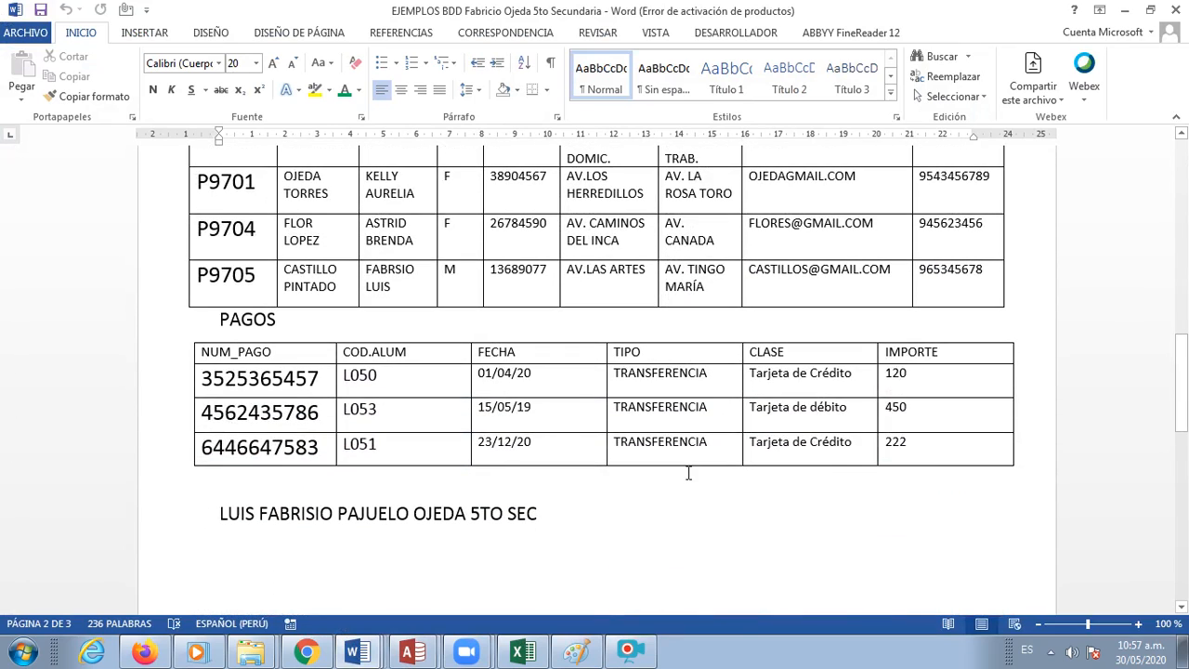
scroll(688, 473, down, 8)
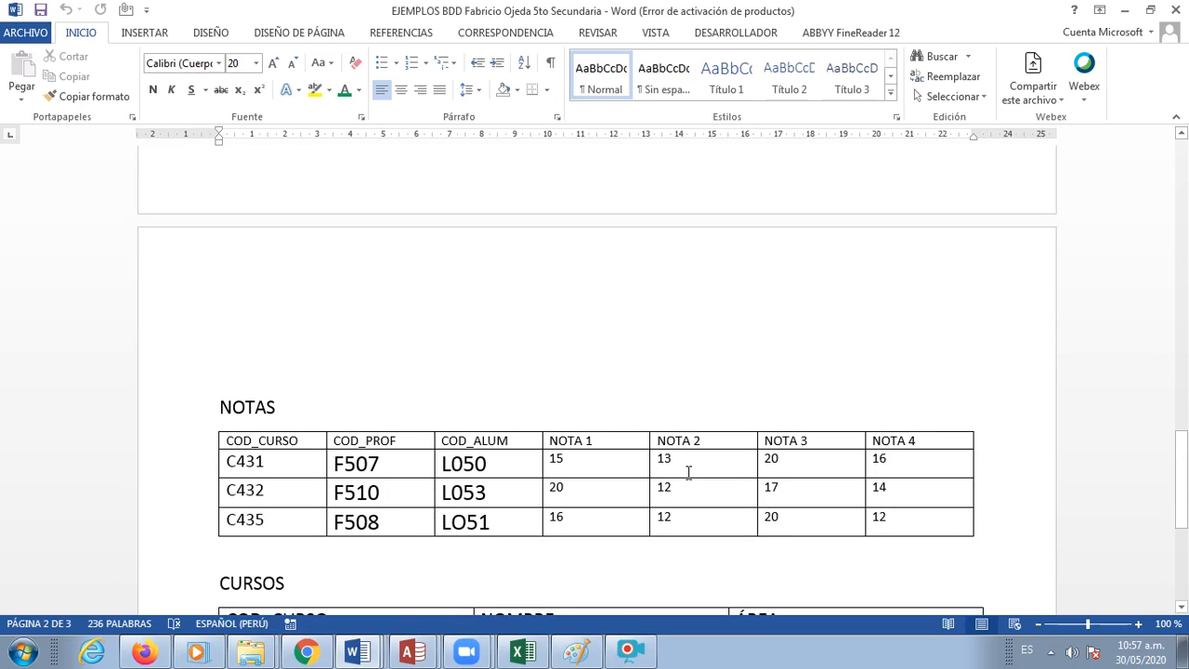
scroll(688, 474, down, 4)
scroll(689, 474, up, 4)
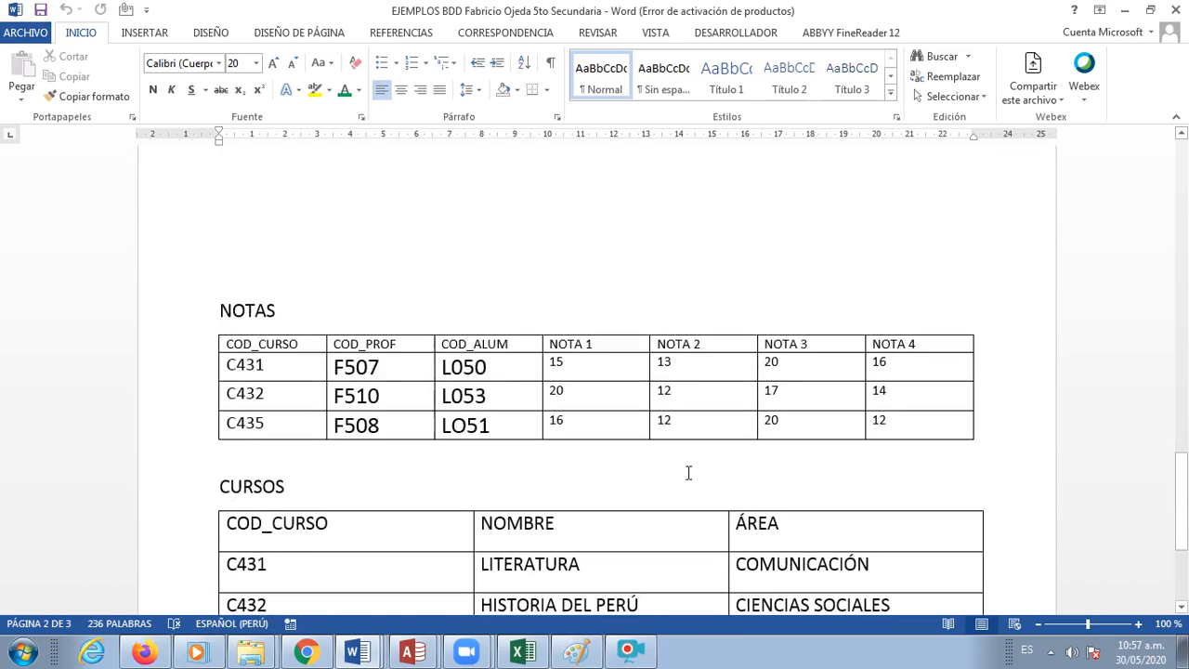
scroll(689, 474, up, 8)
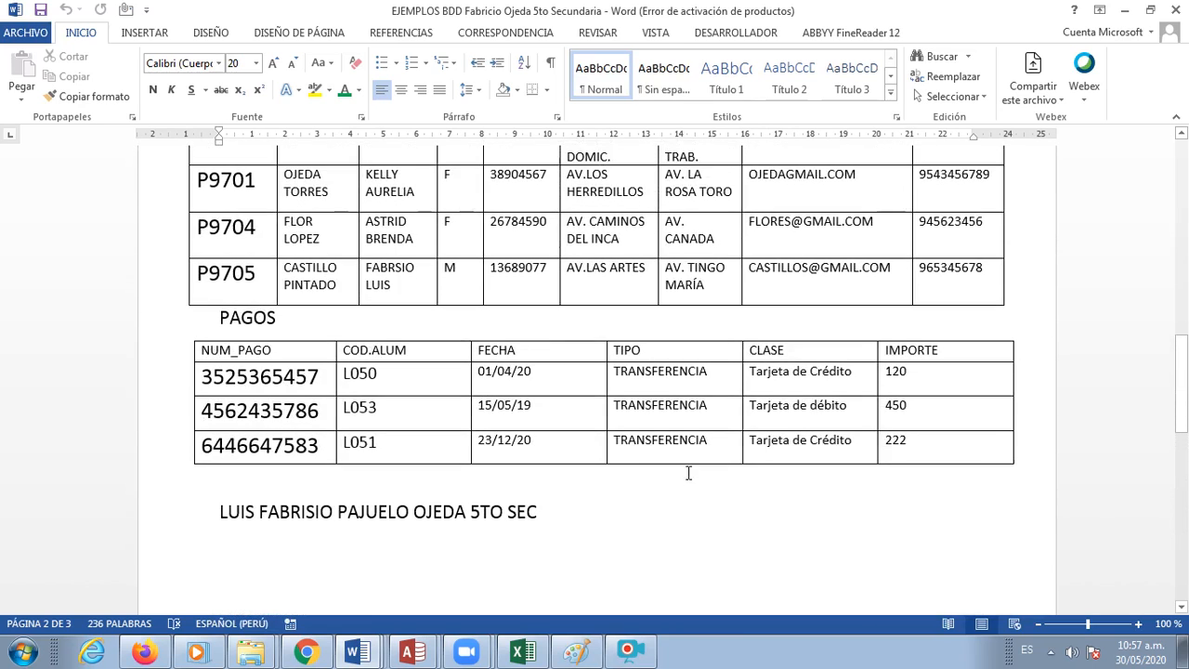
scroll(688, 474, up, 1)
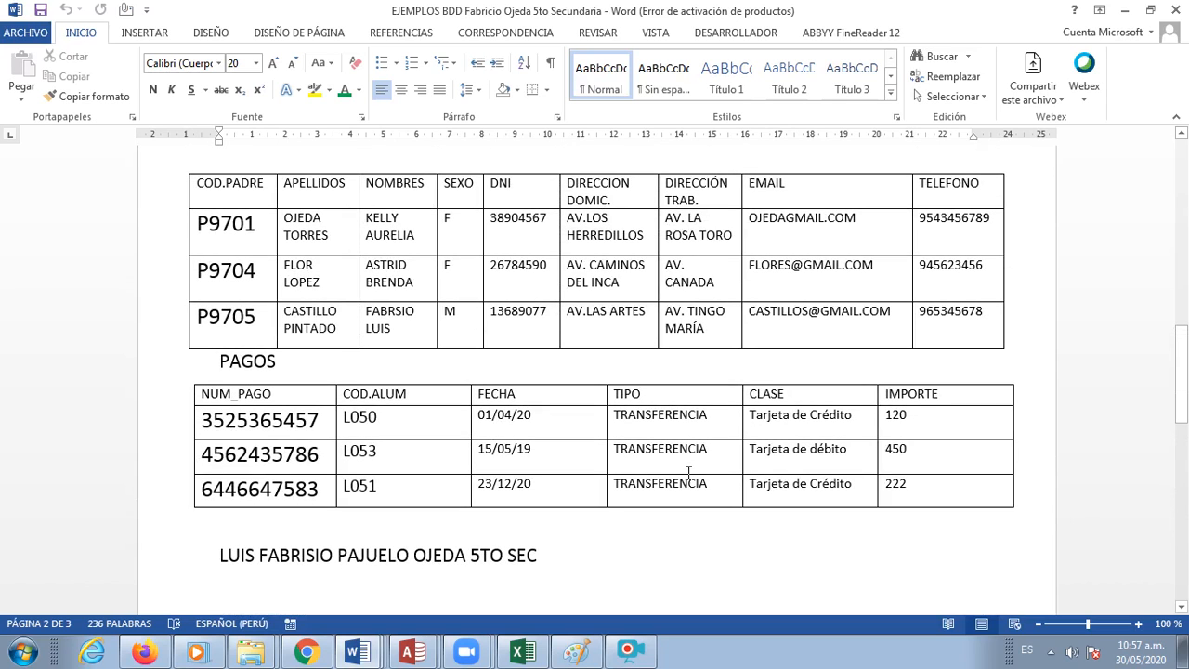
scroll(689, 472, up, 1)
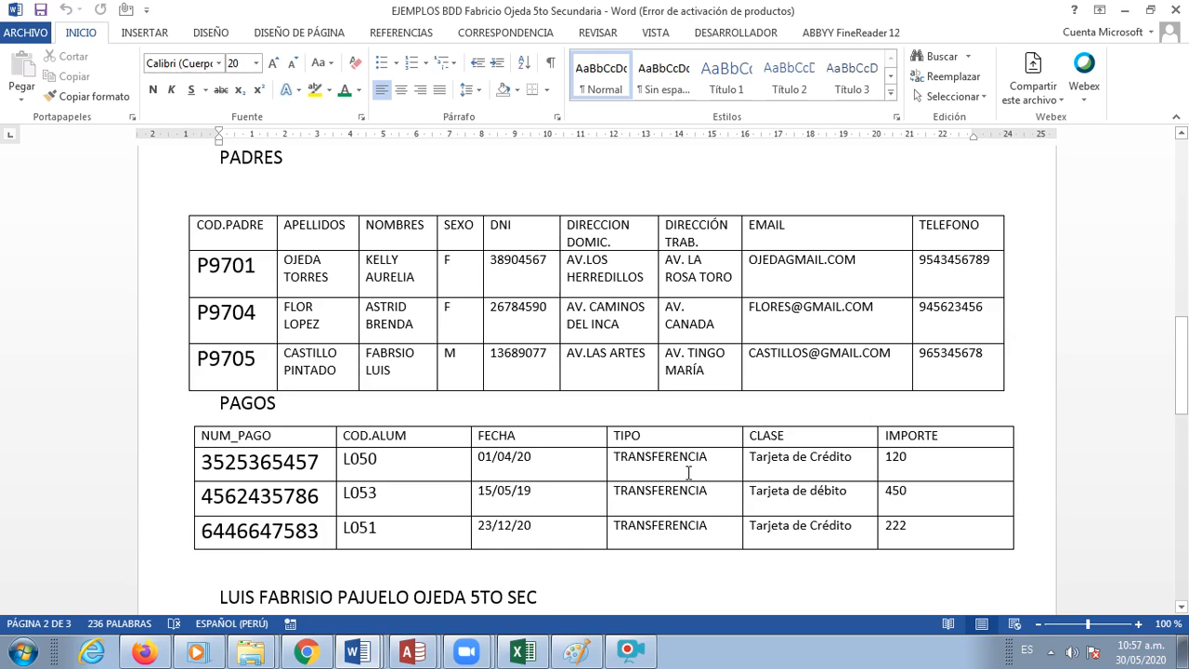
scroll(688, 472, up, 4)
scroll(689, 472, down, 5)
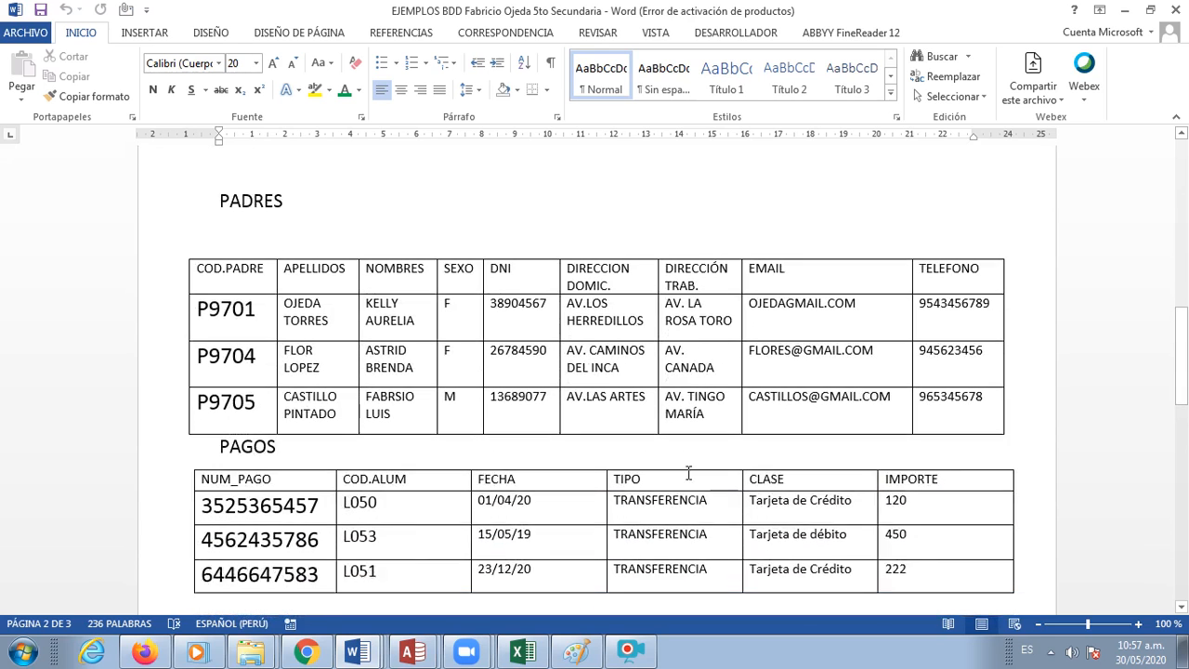
- Return to Access, name the new database file "Base de datos Colegio" and create it
click(414, 653)
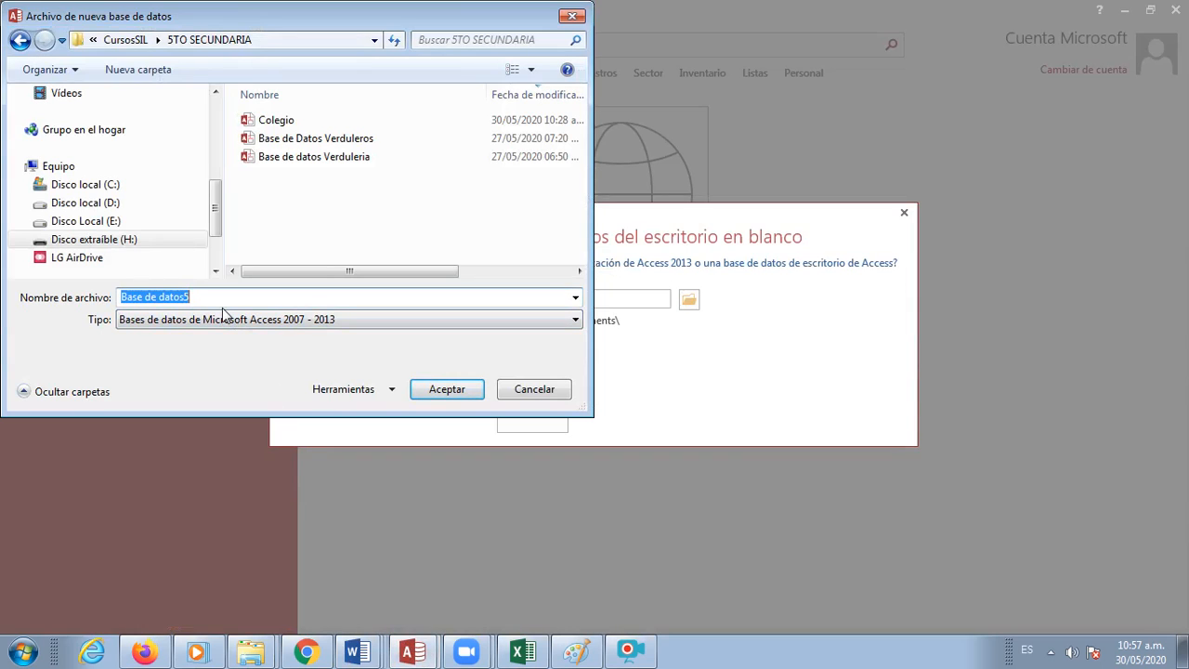
text(B)
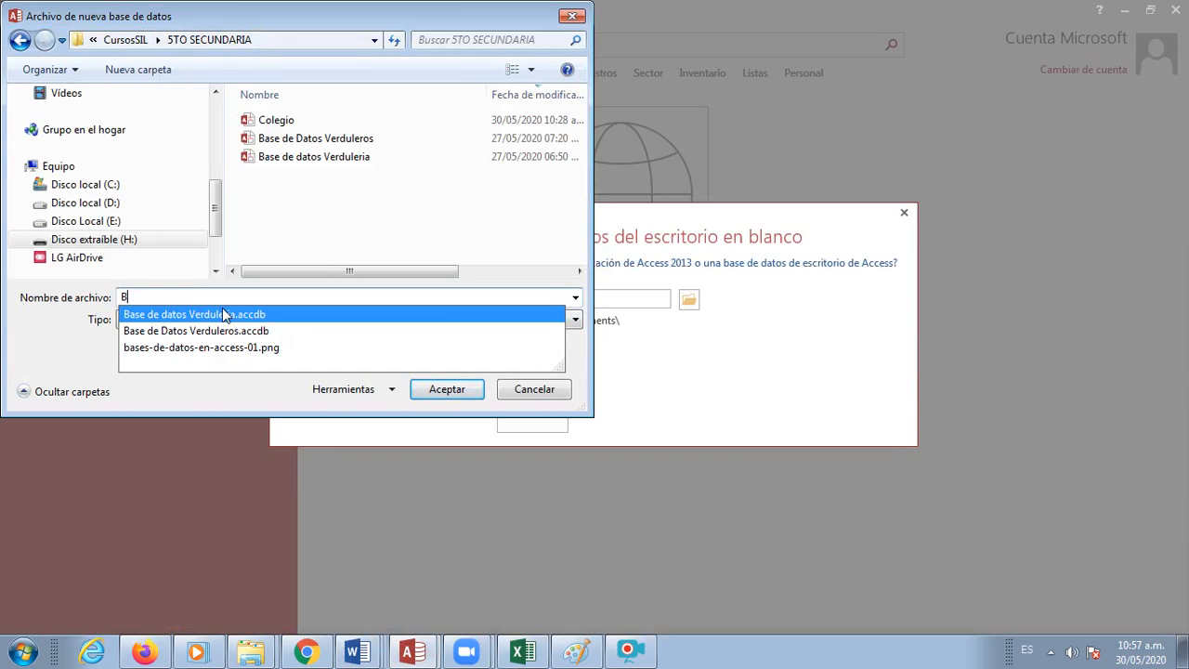
text(ase de)
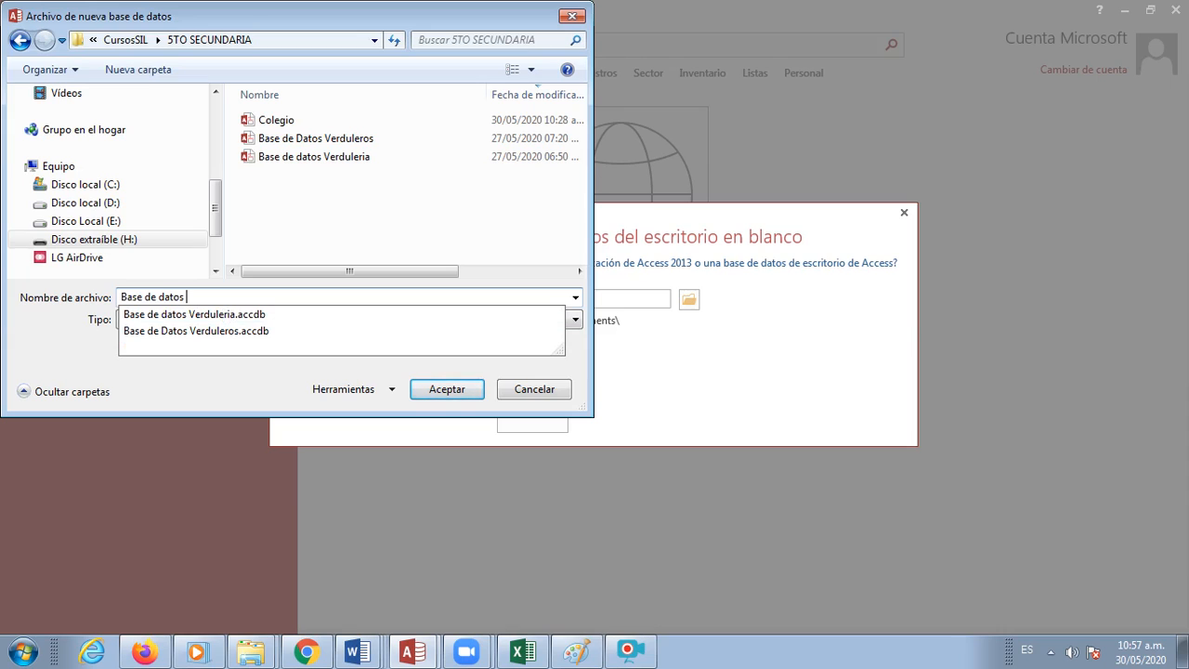
text(datos Colegio)
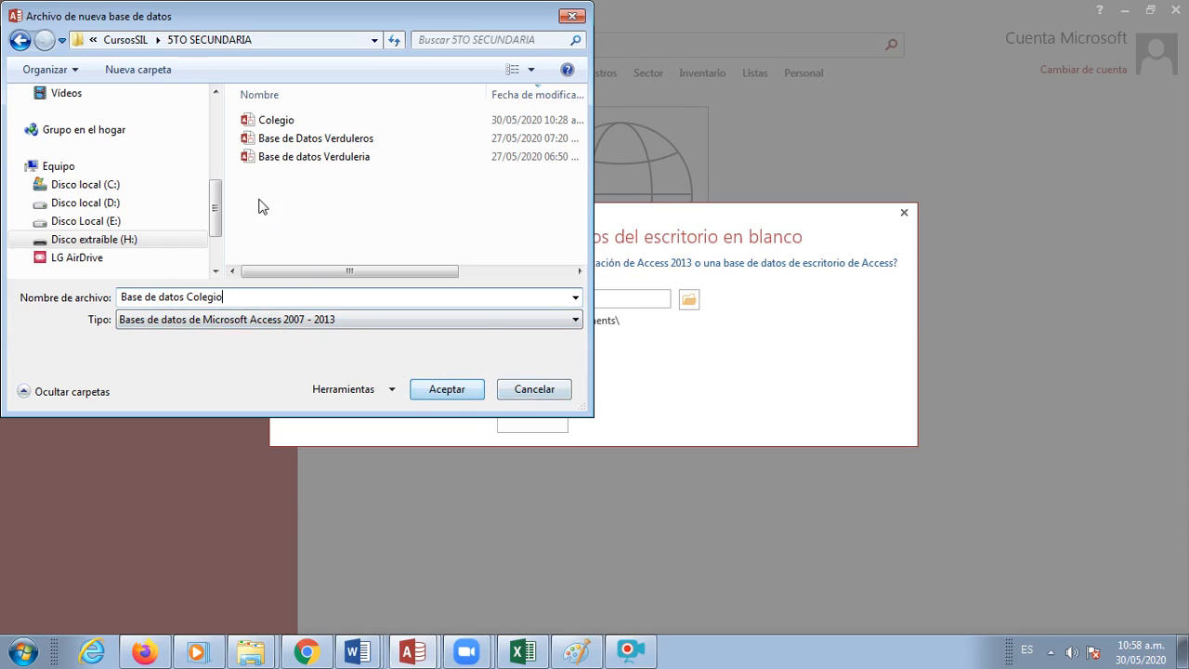
click(457, 389)
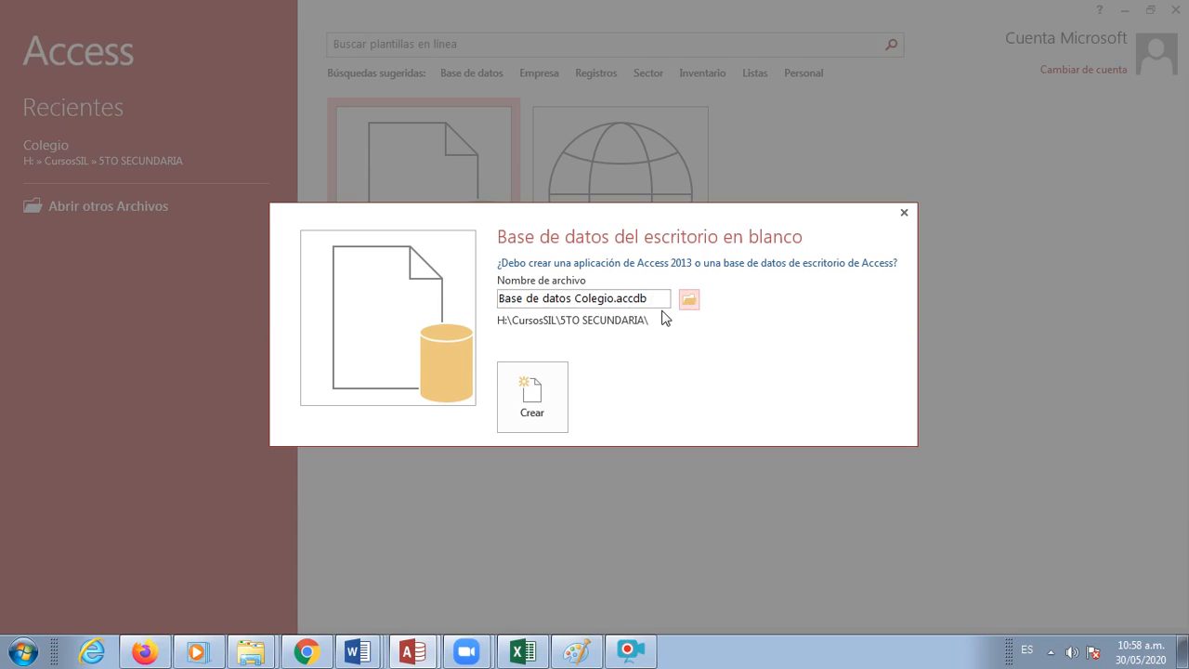
click(537, 401)
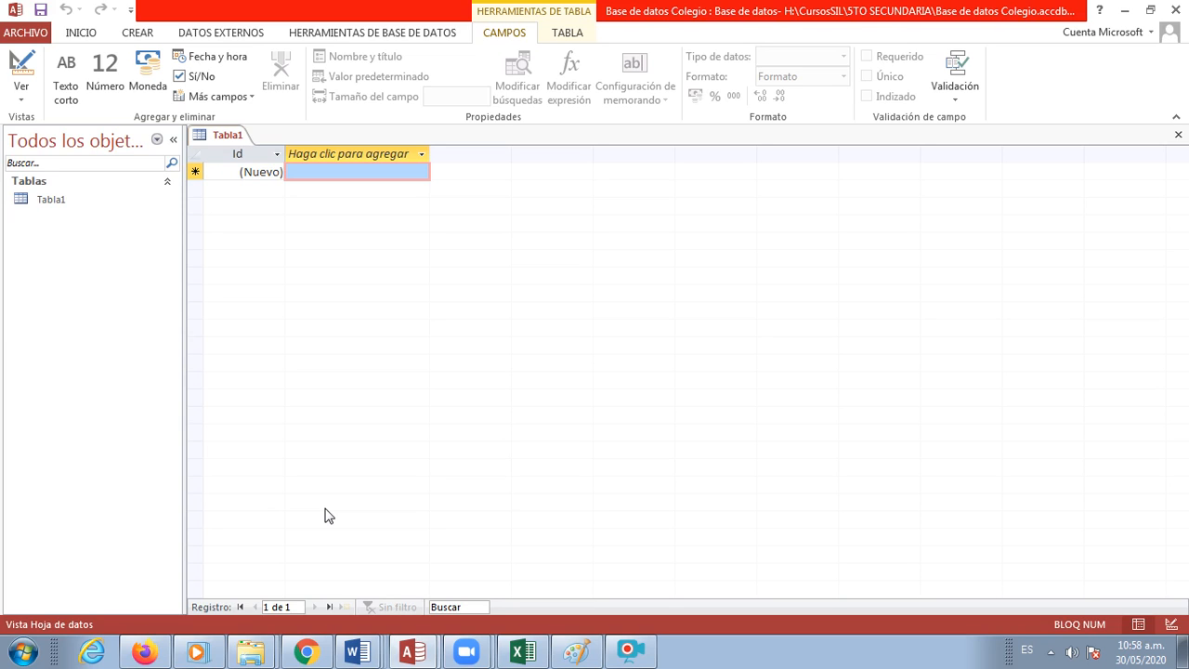
- Review the fields of the ALUMNOS and PROFESORES tables in the Word document, comparing them with the empty Tabla1 in Access
click(356, 651)
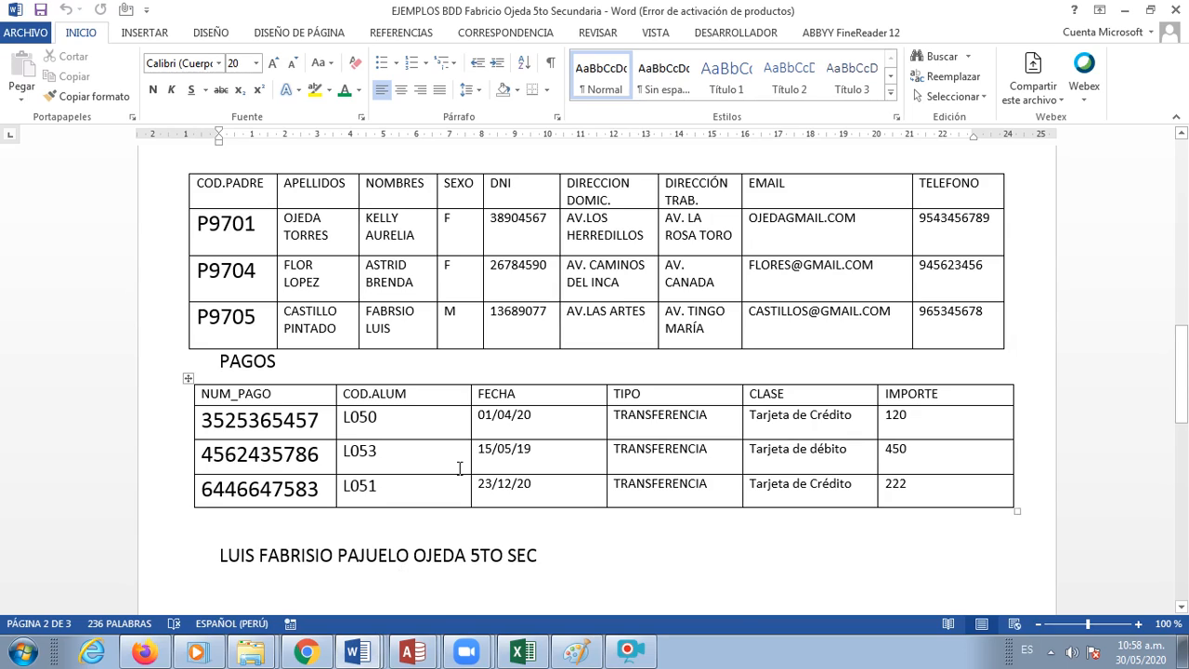
scroll(458, 468, up, 15)
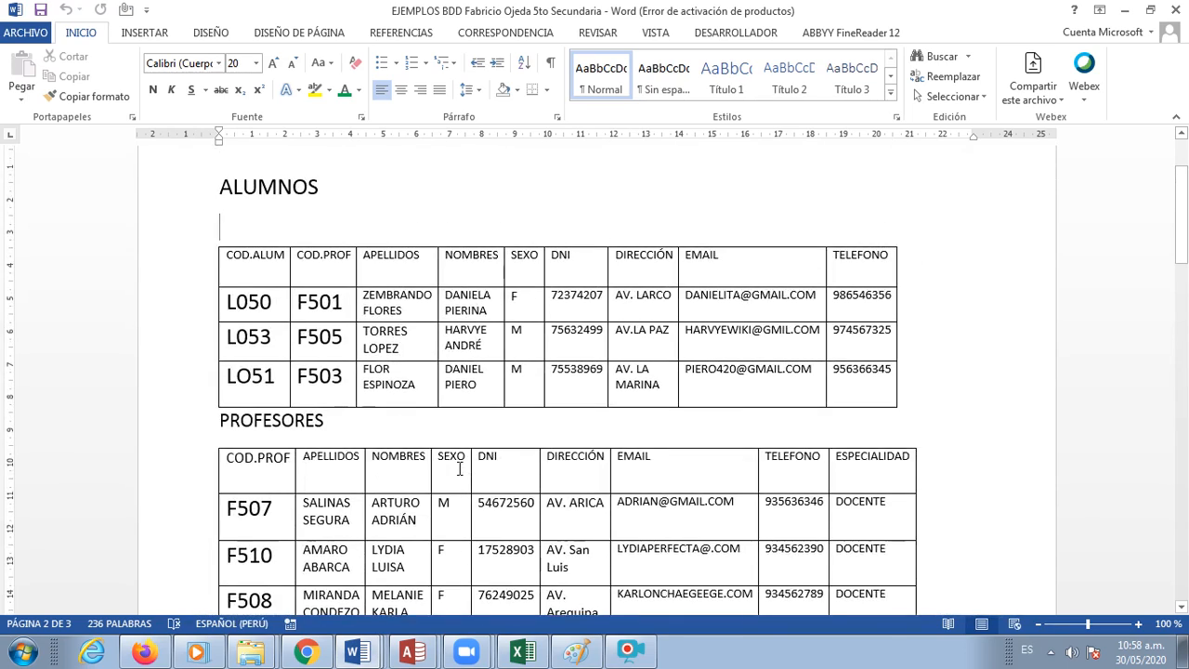
scroll(459, 468, up, 2)
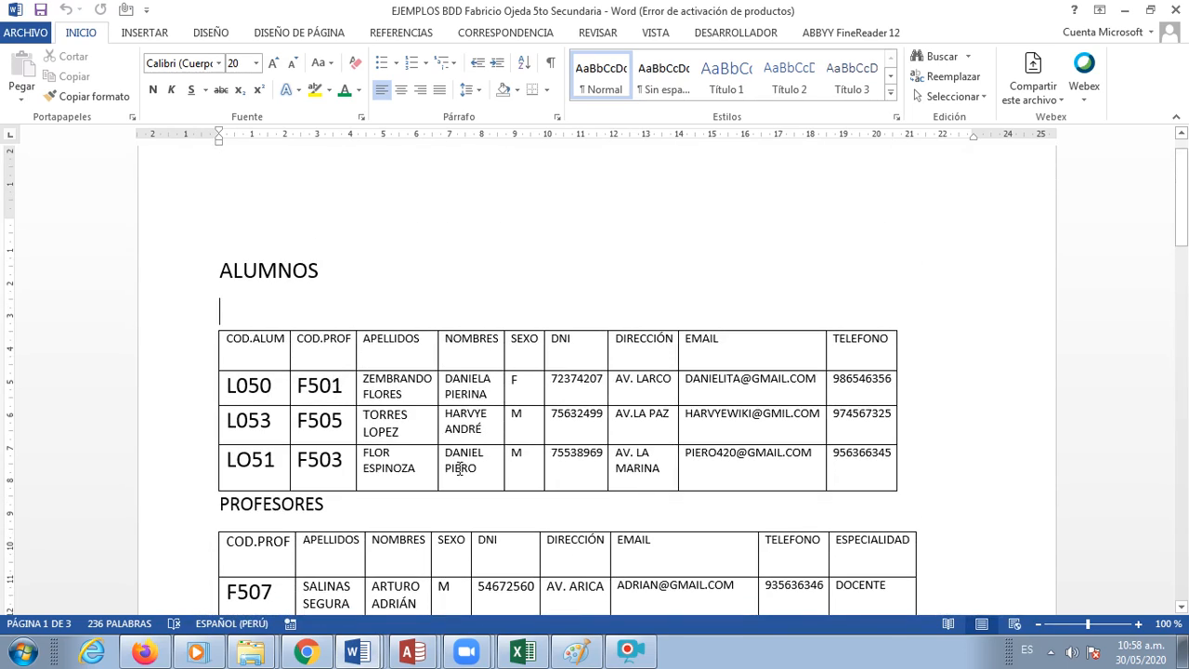
scroll(459, 469, down, 3)
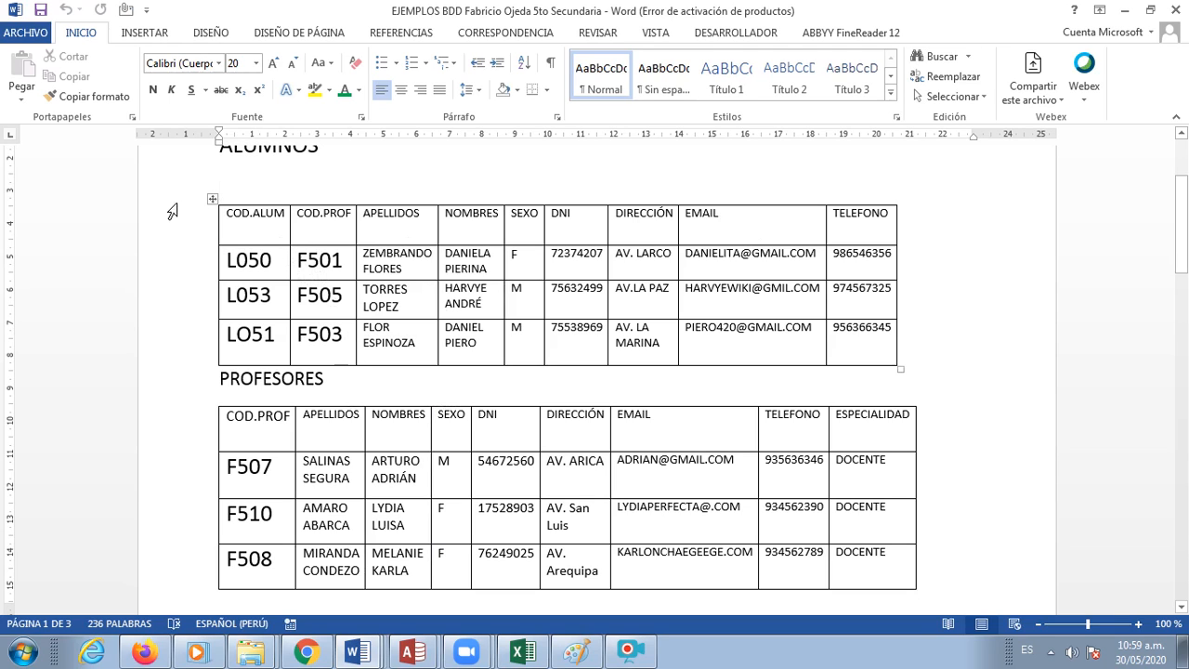
scroll(375, 458, up, 1)
scroll(374, 458, up, 3)
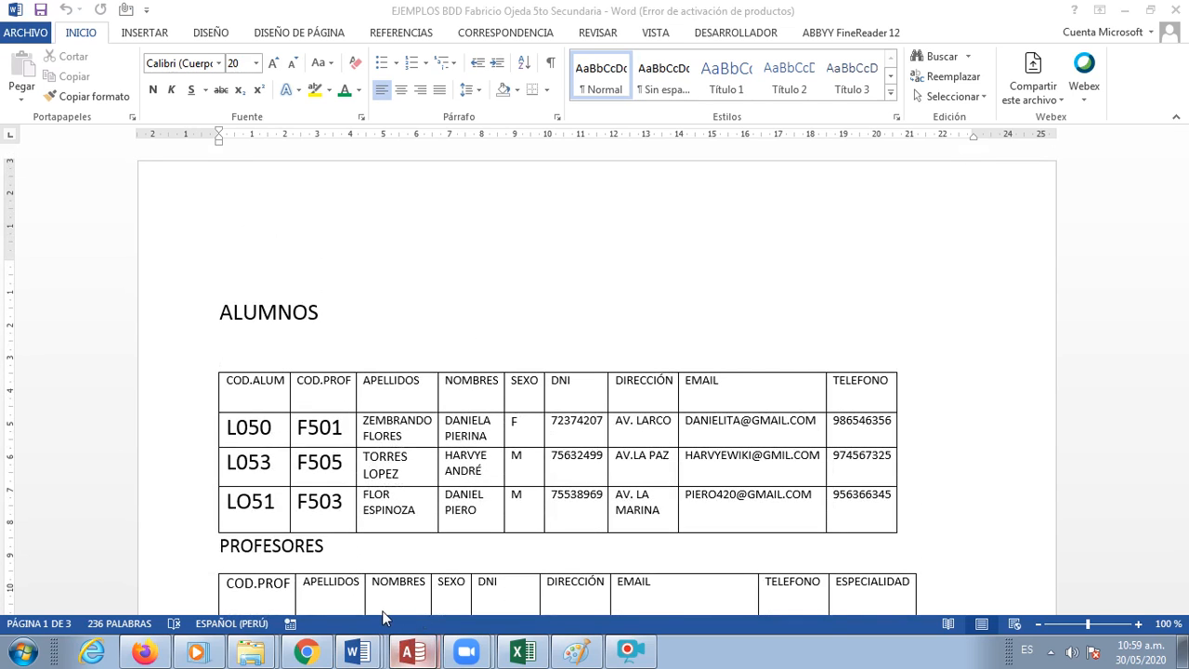
click(409, 651)
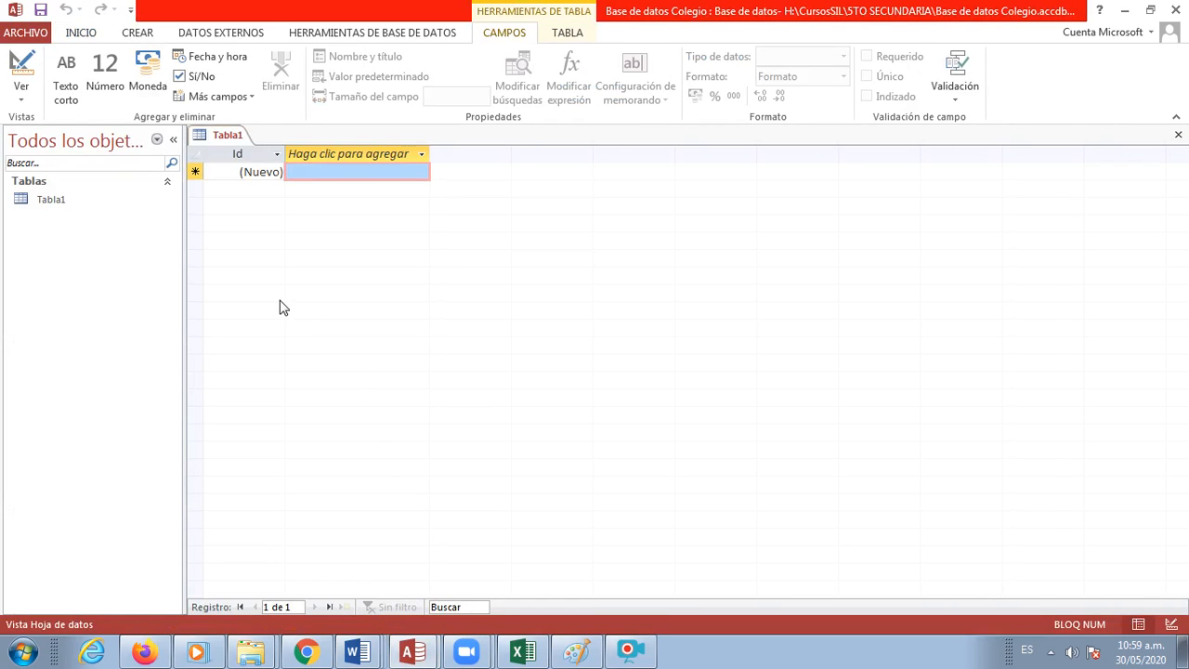
click(359, 653)
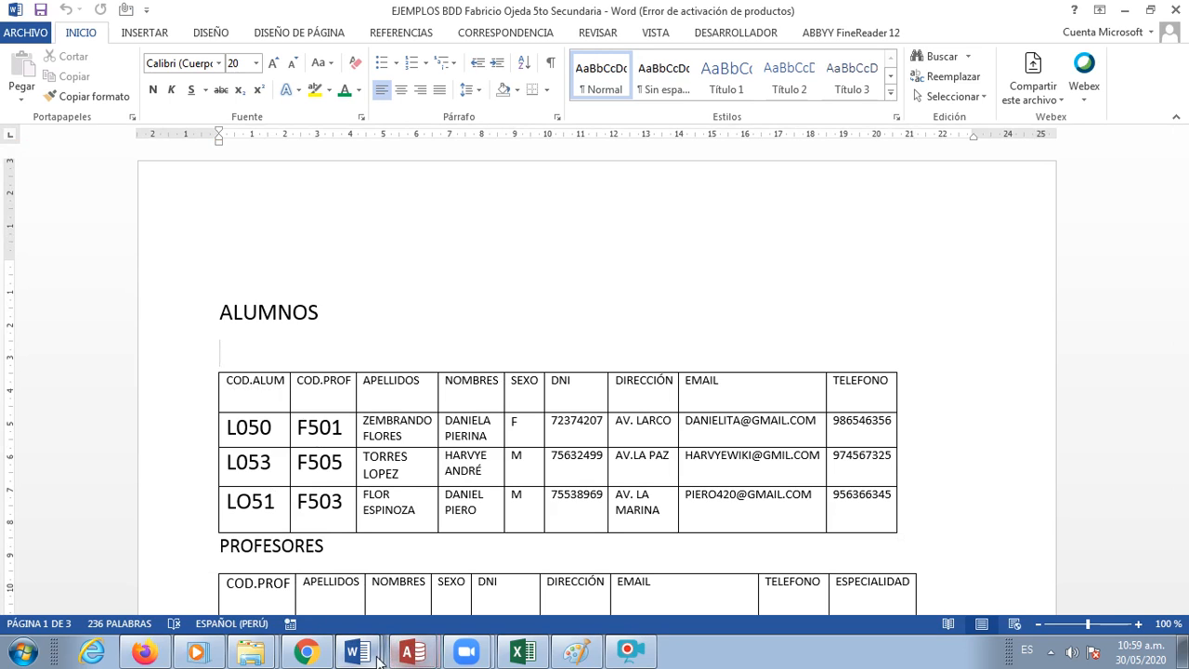
click(406, 657)
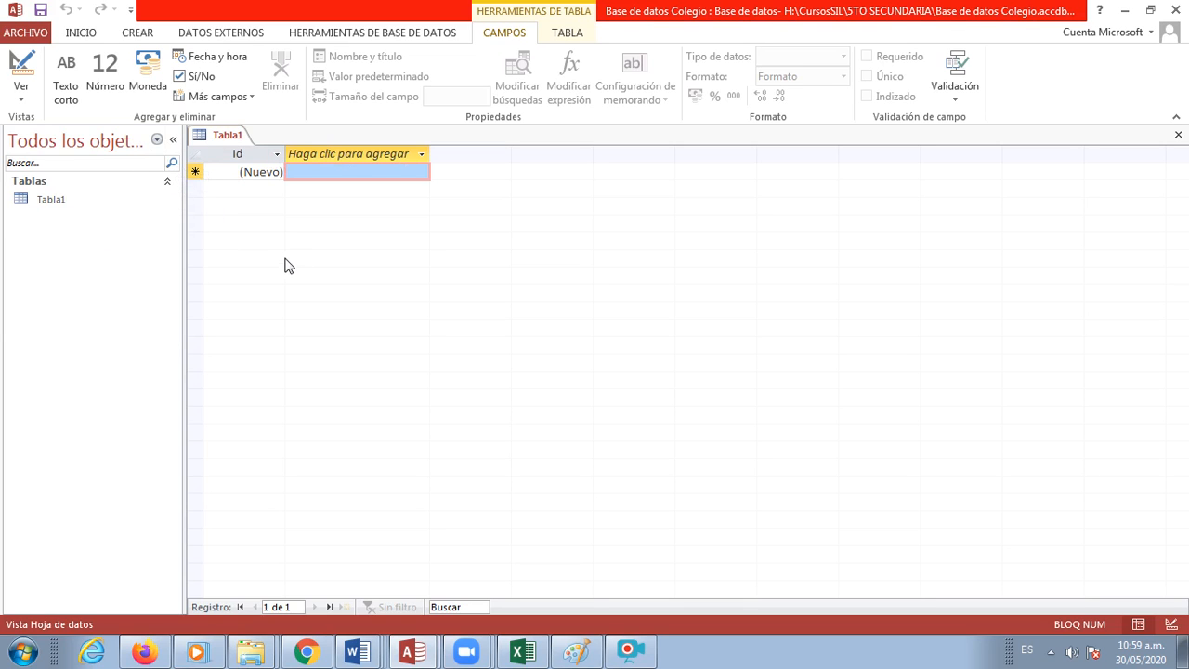
- Try to delete the (Nuevo) entry in the Id field of Tabla1's new record
click(255, 177)
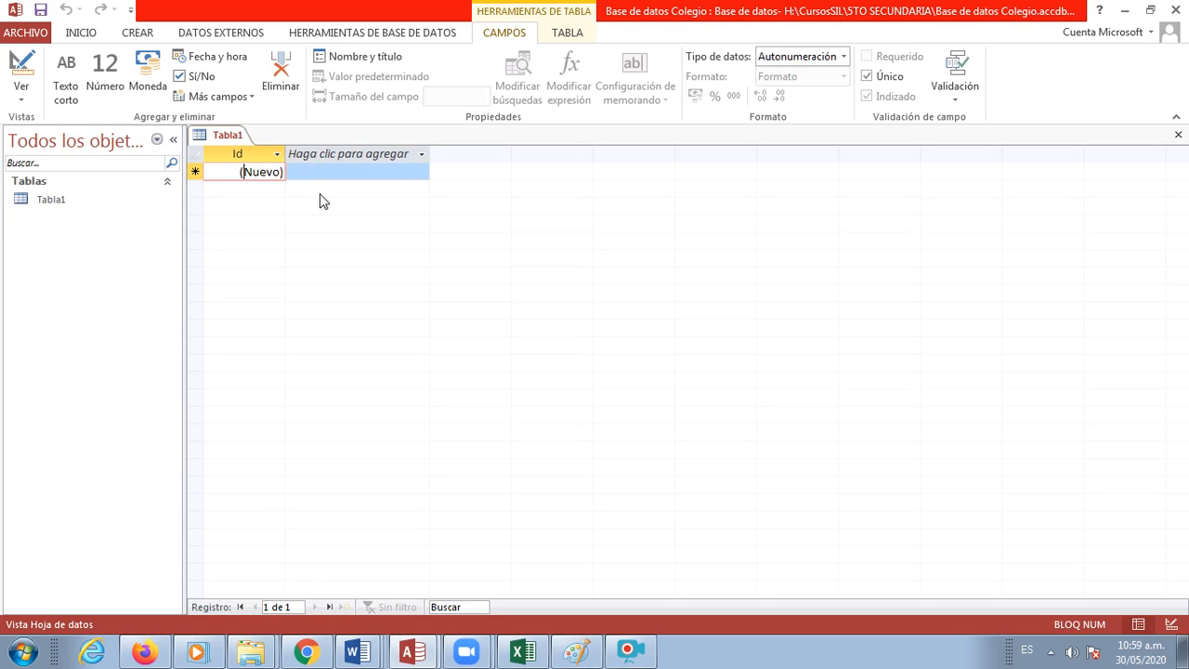
key(Delete)
key(Right)
key(Delete)
key(Right)
key(Right)
key(Left)
- Look at the data types offered for a new field, and try to enter 1 in Tabla1's Id field
click(354, 156)
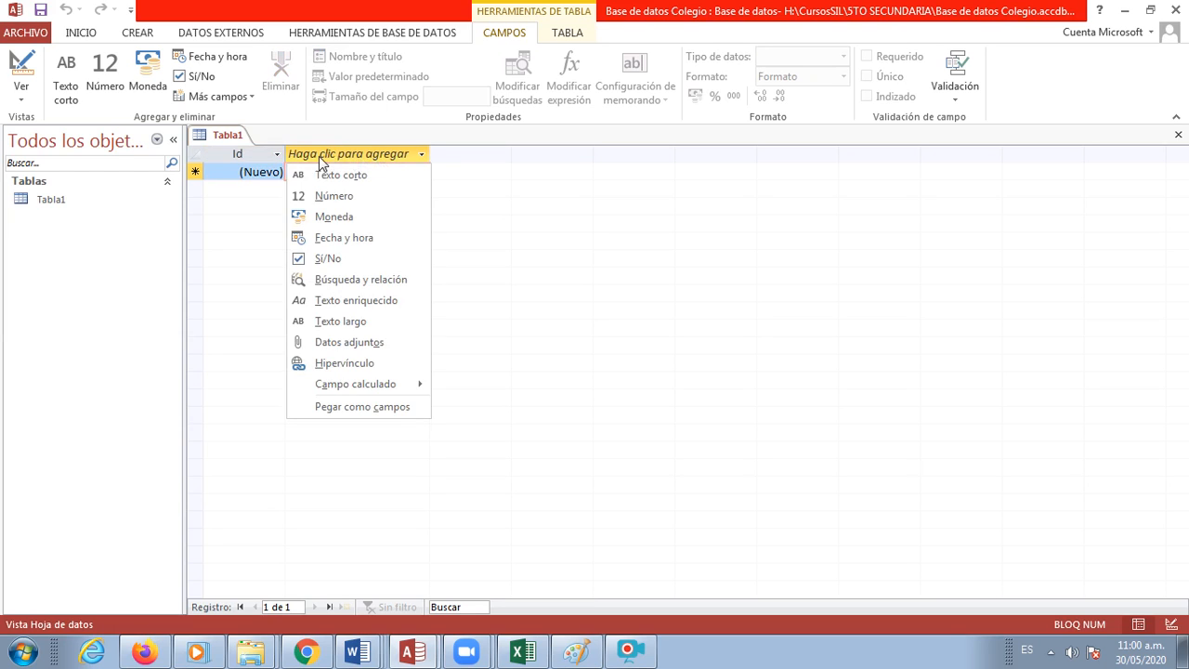
click(262, 172)
click(229, 177)
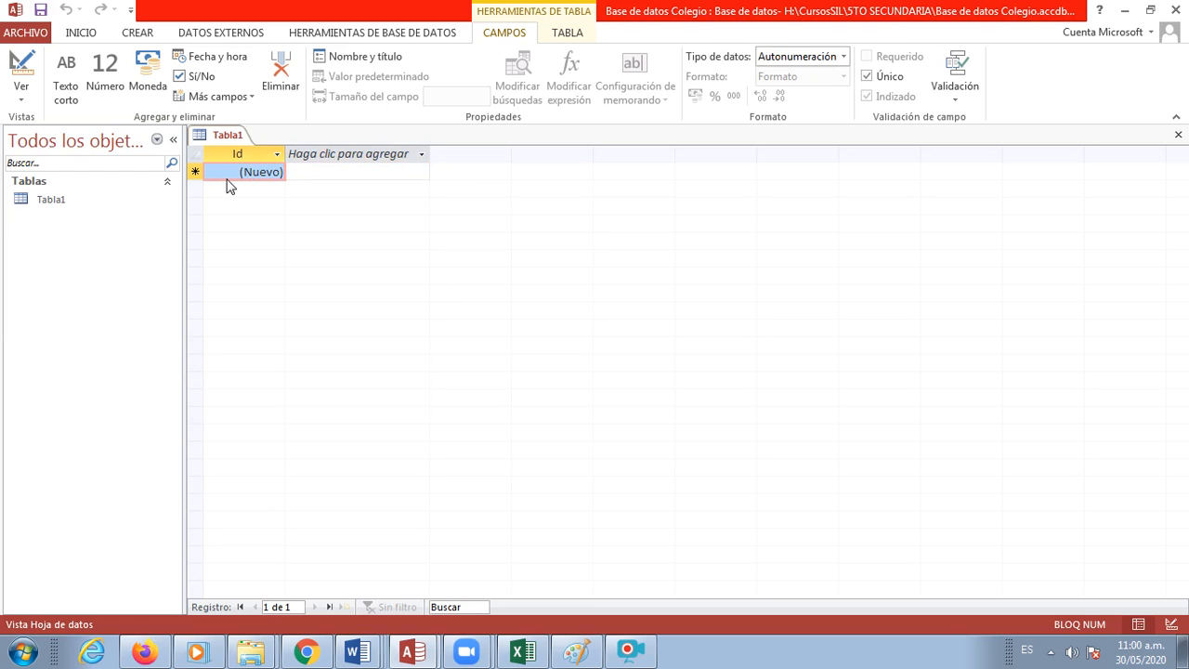
click(226, 178)
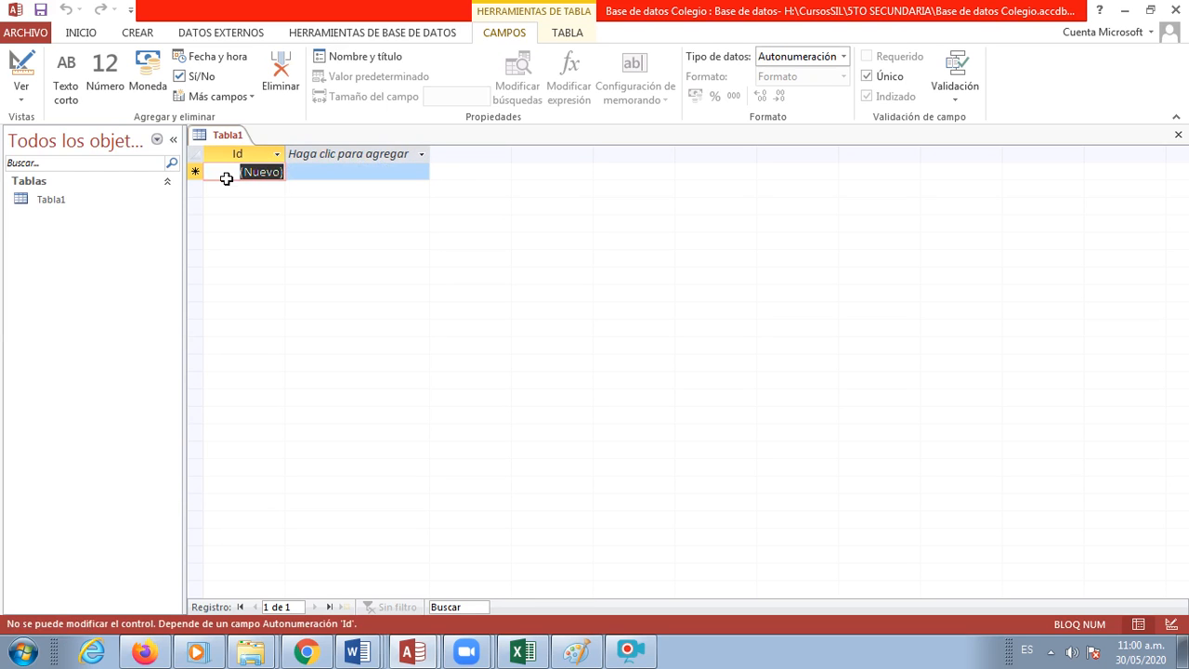
key(1)
- Create a new table in Design view and close the empty Tabla1
click(141, 37)
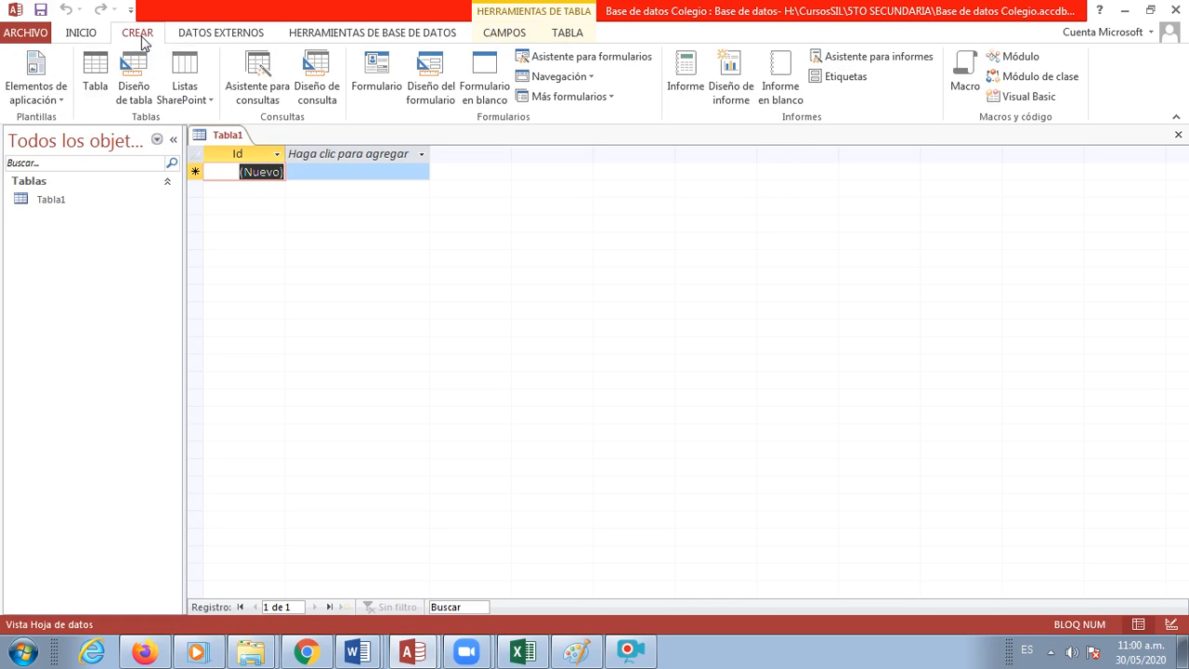
click(131, 93)
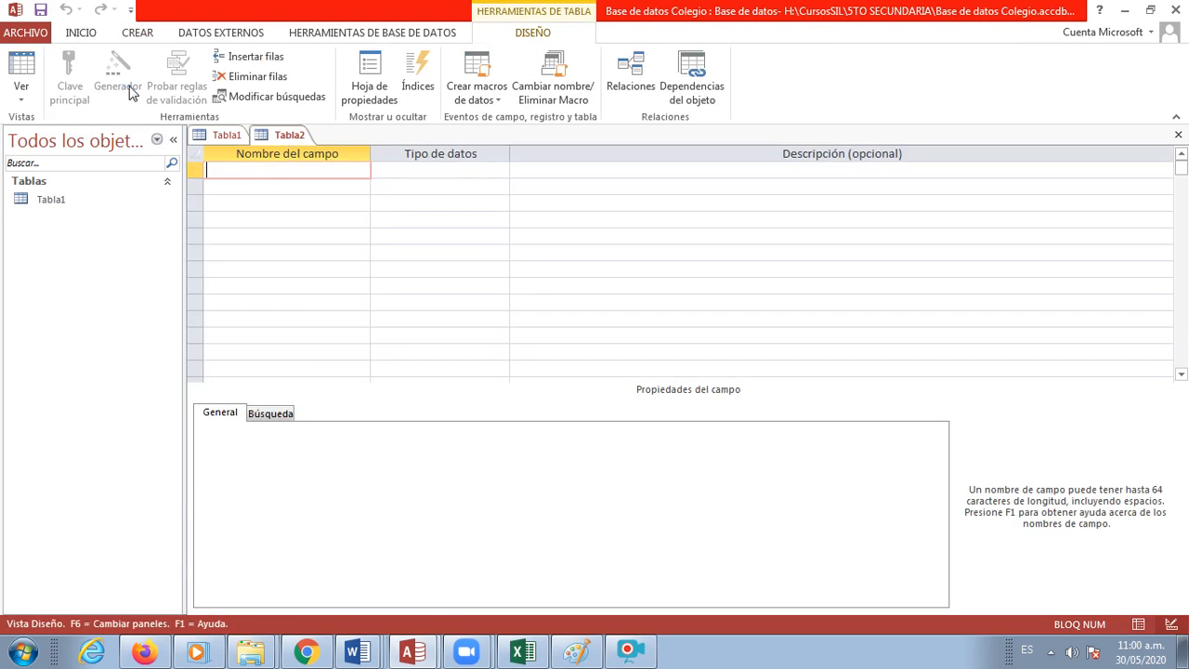
click(225, 136)
right_click(224, 137)
click(239, 171)
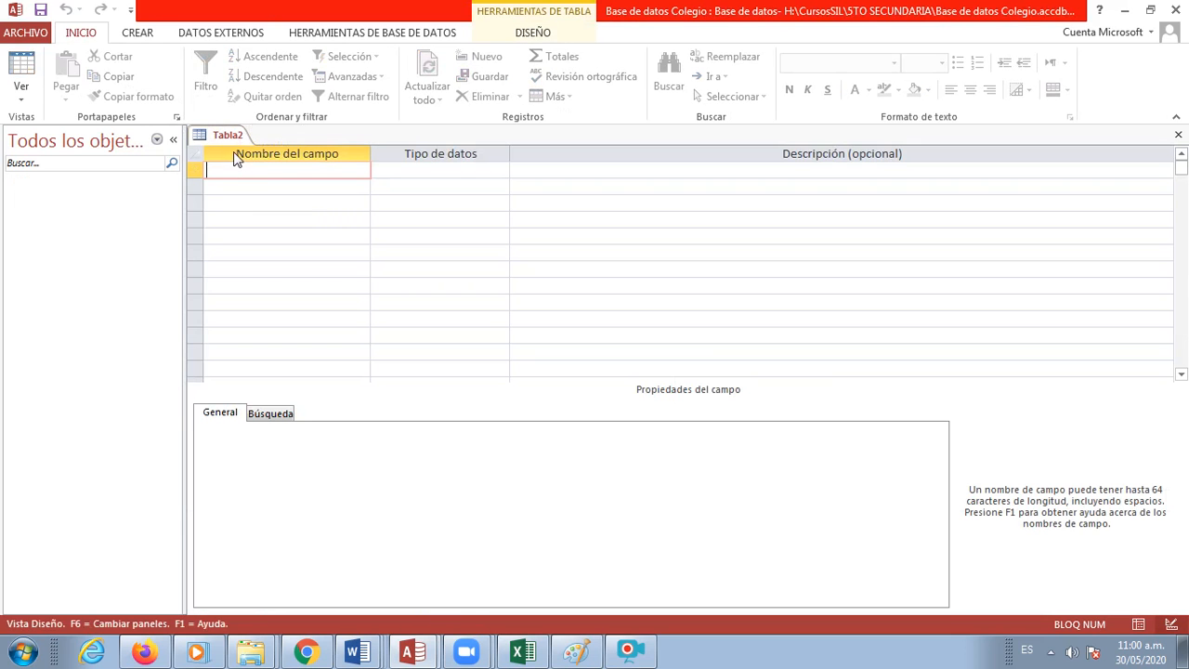
click(137, 35)
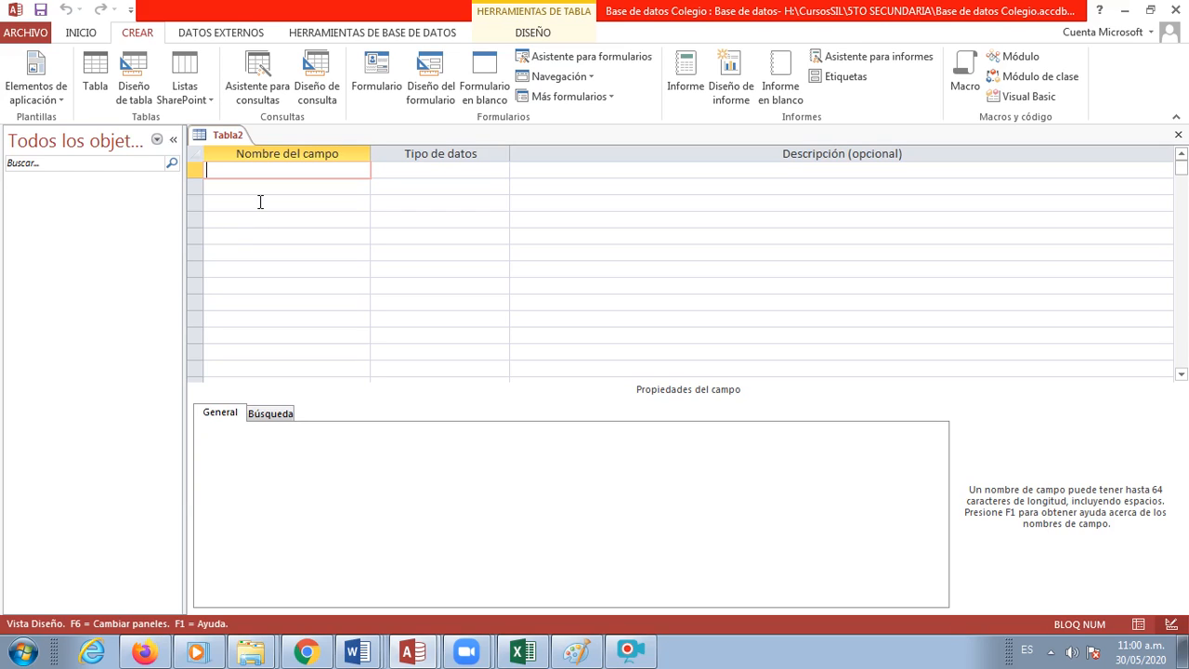
- Name the first field of Tabla2 CODALUMNO, all in capitals
text(Cod)
key(BackSpace)
key(BackSpace)
key(BackSpace)
key(Caps_Lock)
key(Caps_Lock)
text(CodAlumno)
key(BackSpace)
key(BackSpace)
key(BackSpace)
key(BackSpace)
key(BackSpace)
key(BackSpace)
key(BackSpace)
key(BackSpace)
key(Caps_Lock)
text(ODALUMNO)
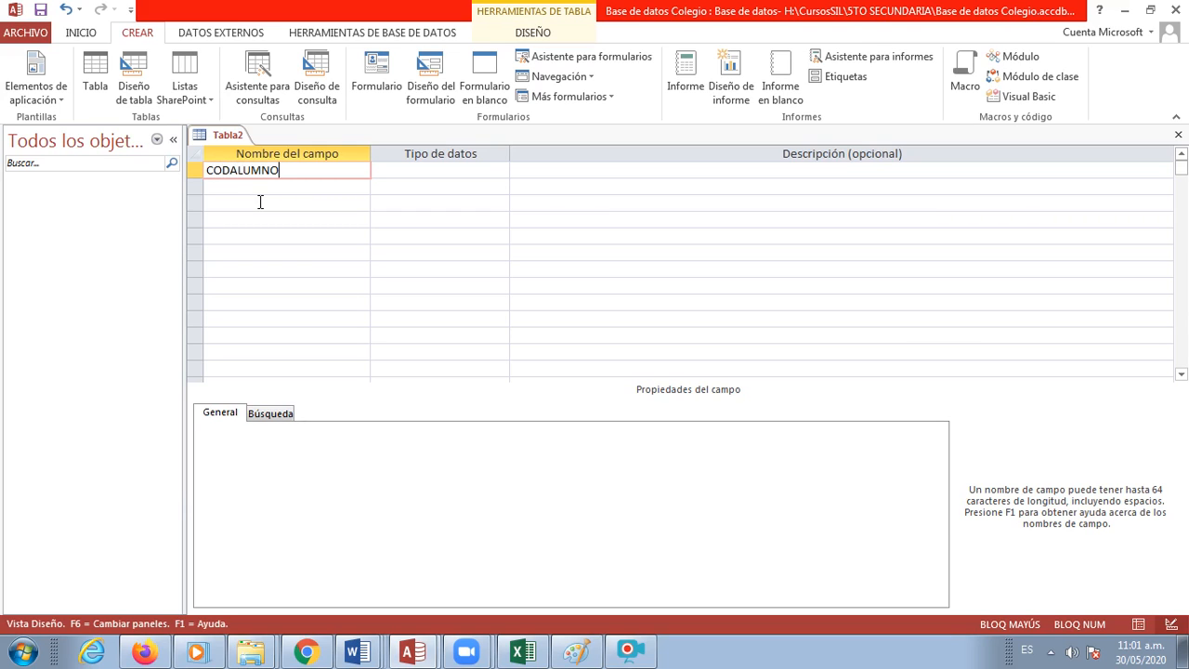
- Try an underscore and a period as separators between COD and ALUMNO in the field name, removing each one
key(Left)
key(Left)
key(Left)
key(Left)
key(Left)
text(_)
key(BackSpace)
text(.)
key(BackSpace)
- Check the student codes in the Word document's ALUMNOS table, and give the CODALUMNO field the Texto corto data type in Access
click(415, 170)
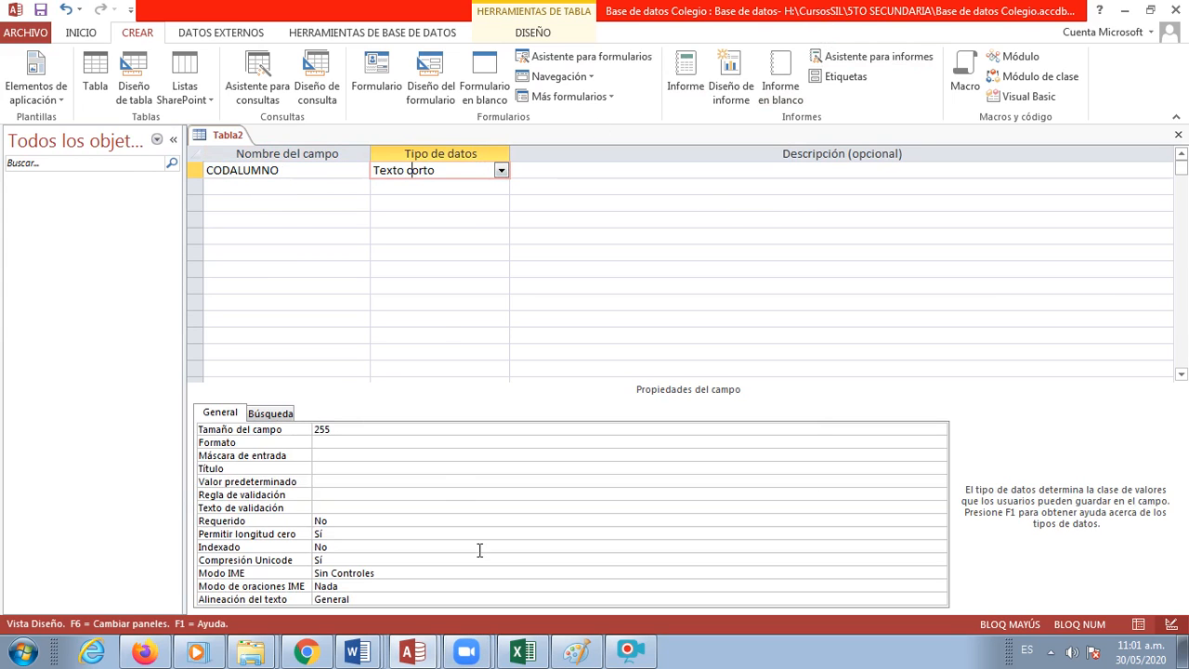
click(355, 652)
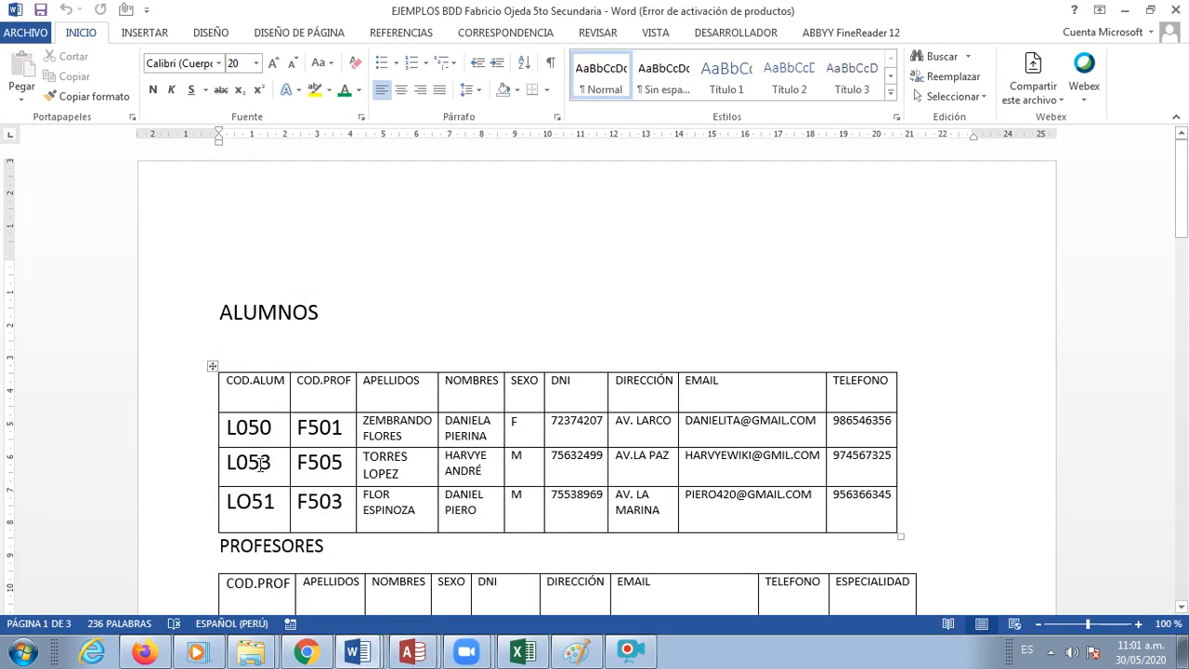
click(414, 653)
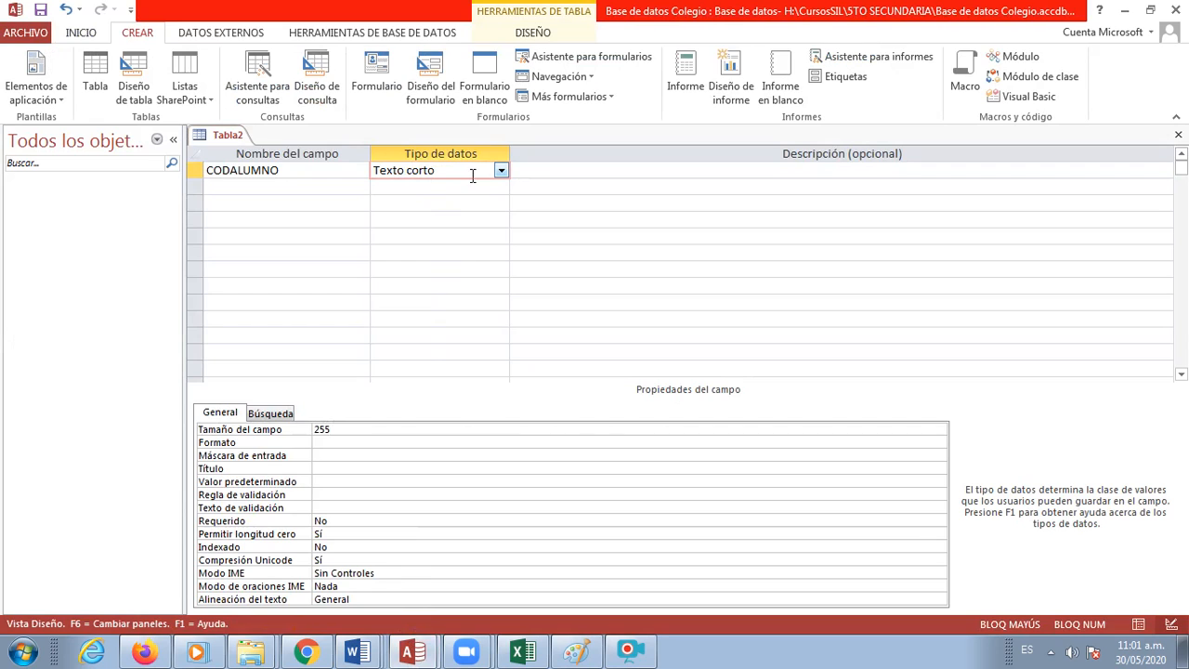
click(501, 171)
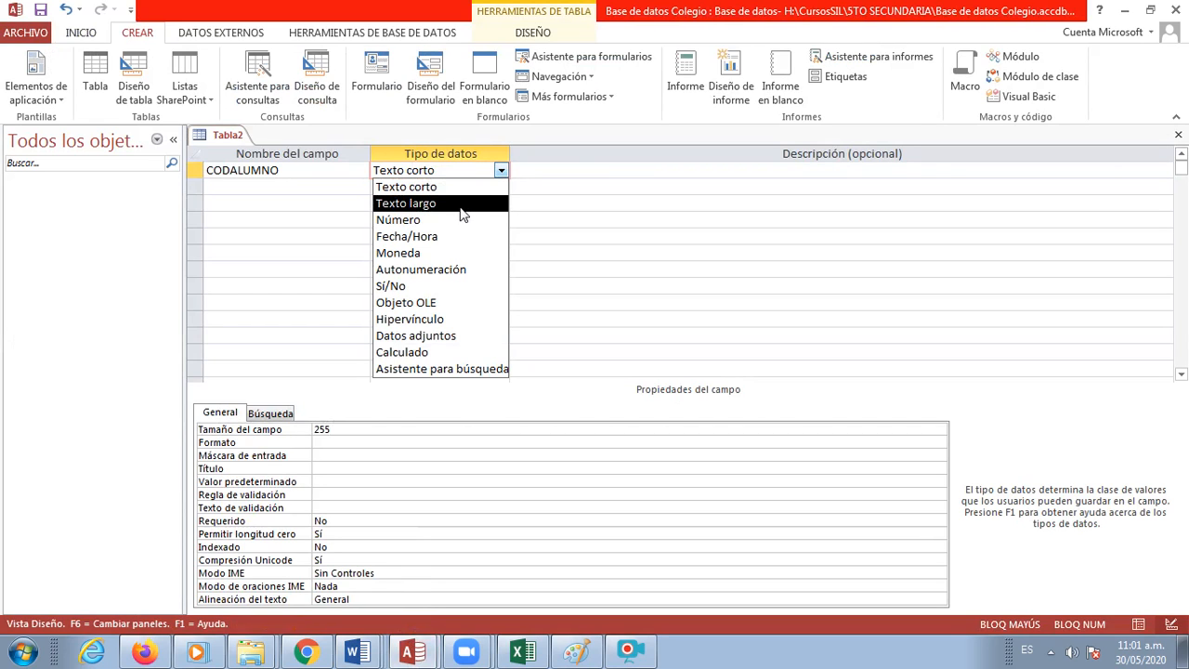
click(579, 143)
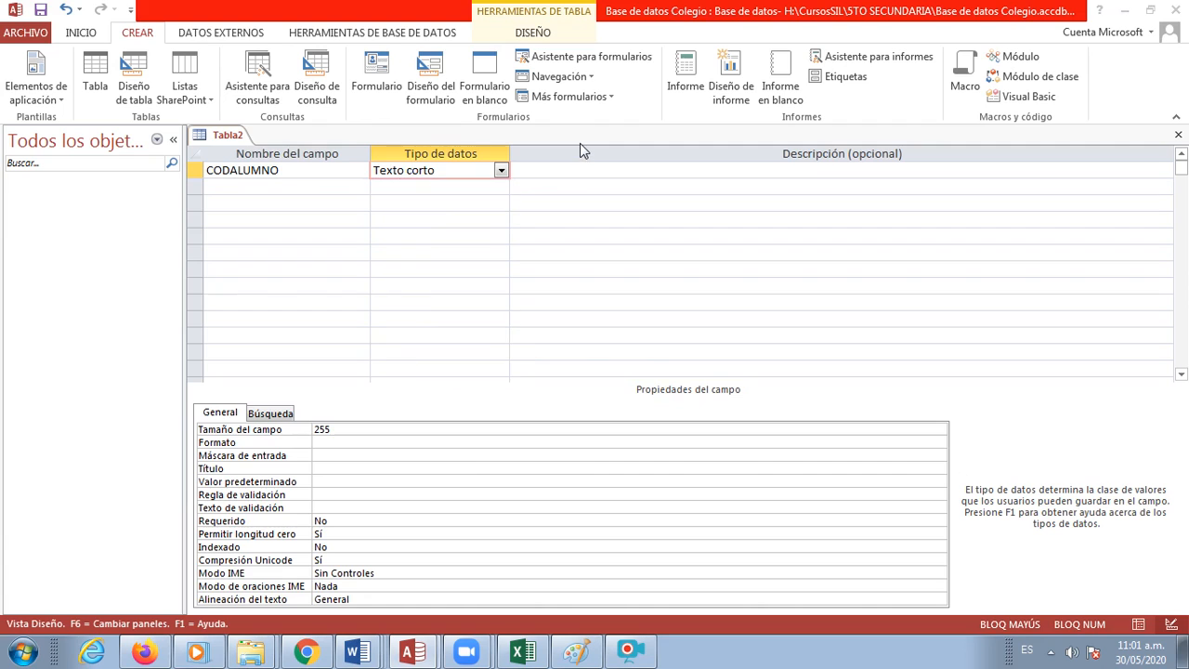
click(501, 173)
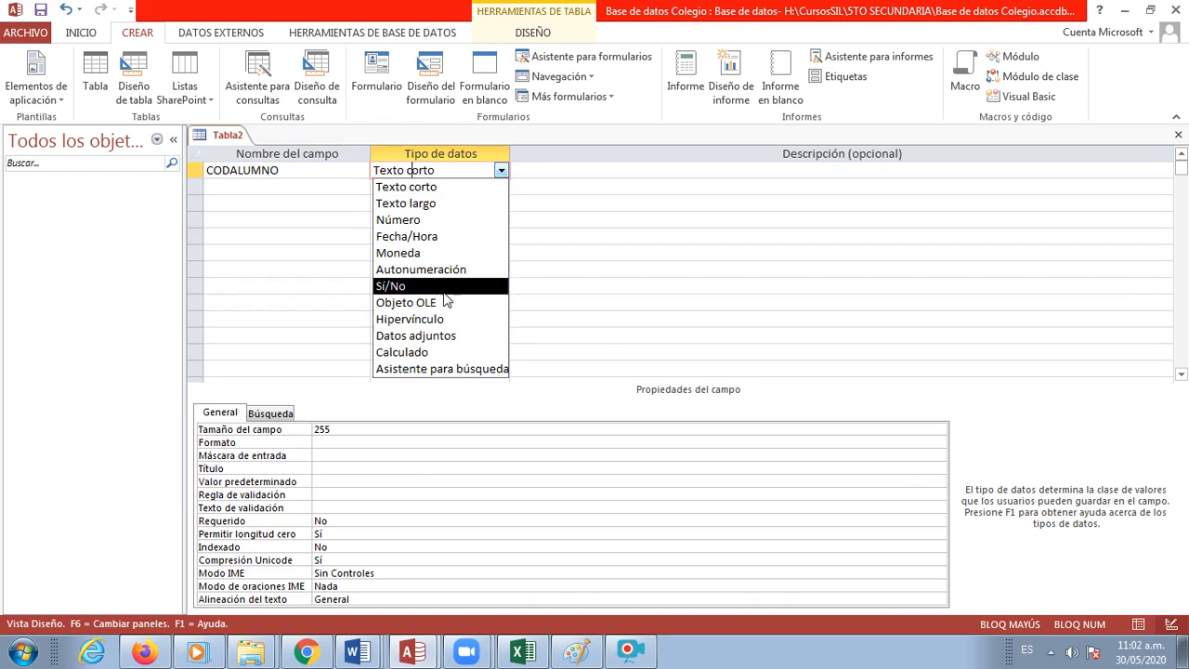
click(420, 187)
click(435, 171)
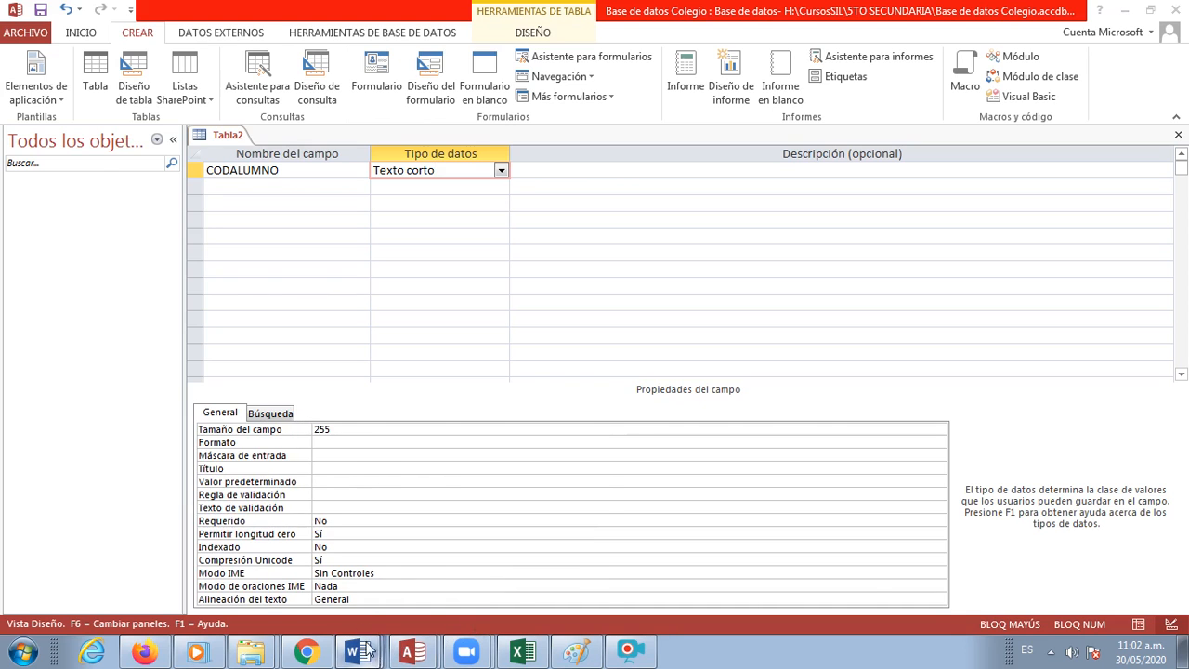
- Check the length of the student codes in the Word document, and set CODALUMNO's field size to 4 in Access
click(351, 610)
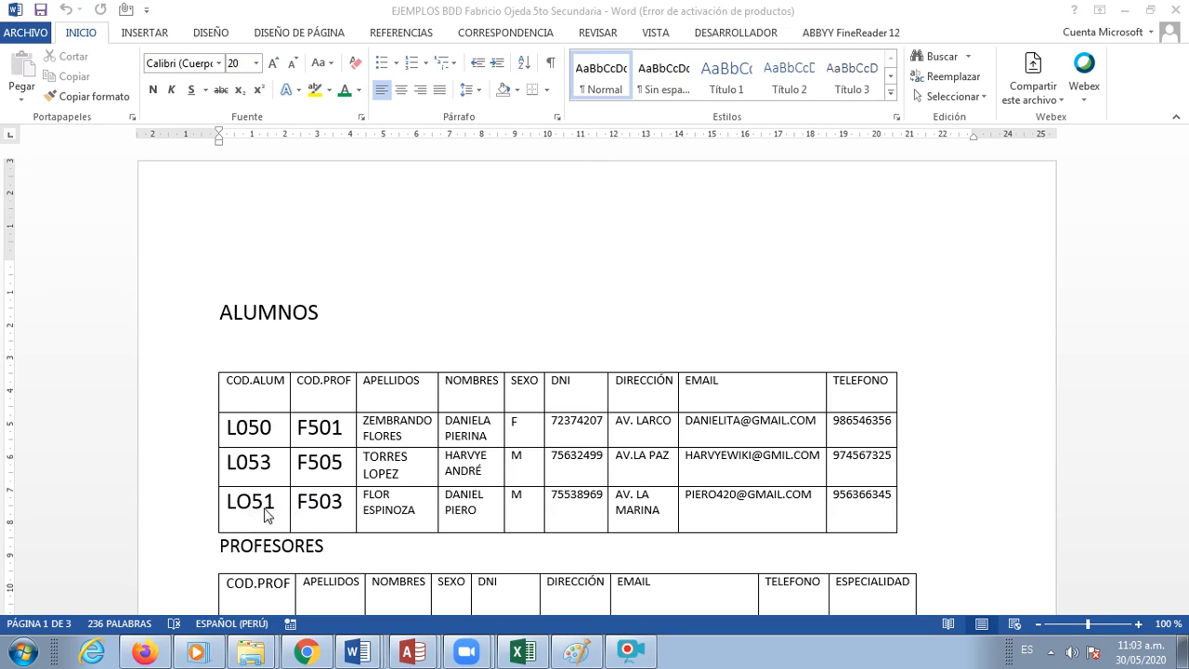
click(406, 656)
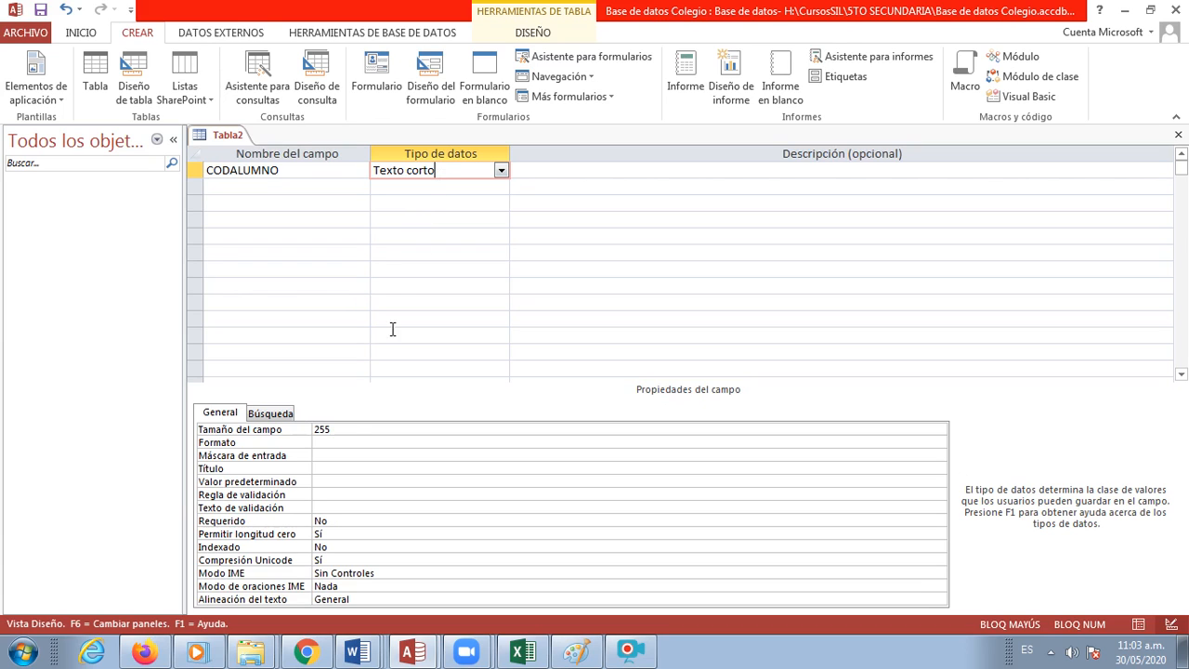
click(349, 425)
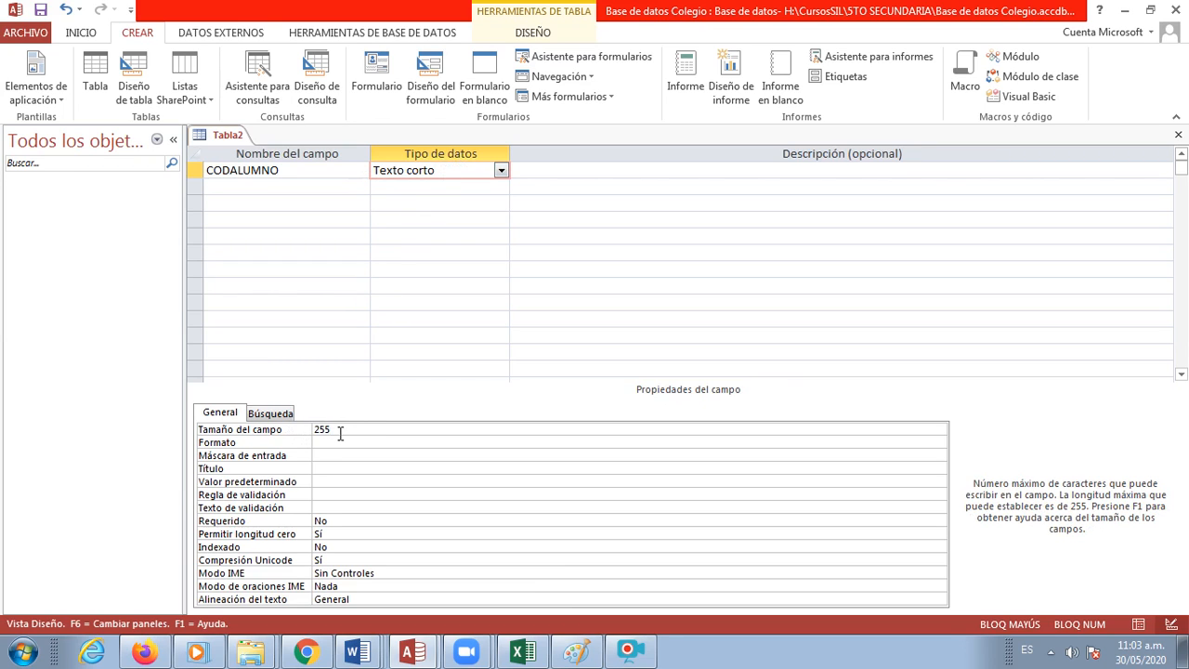
key(BackSpace)
key(Return)
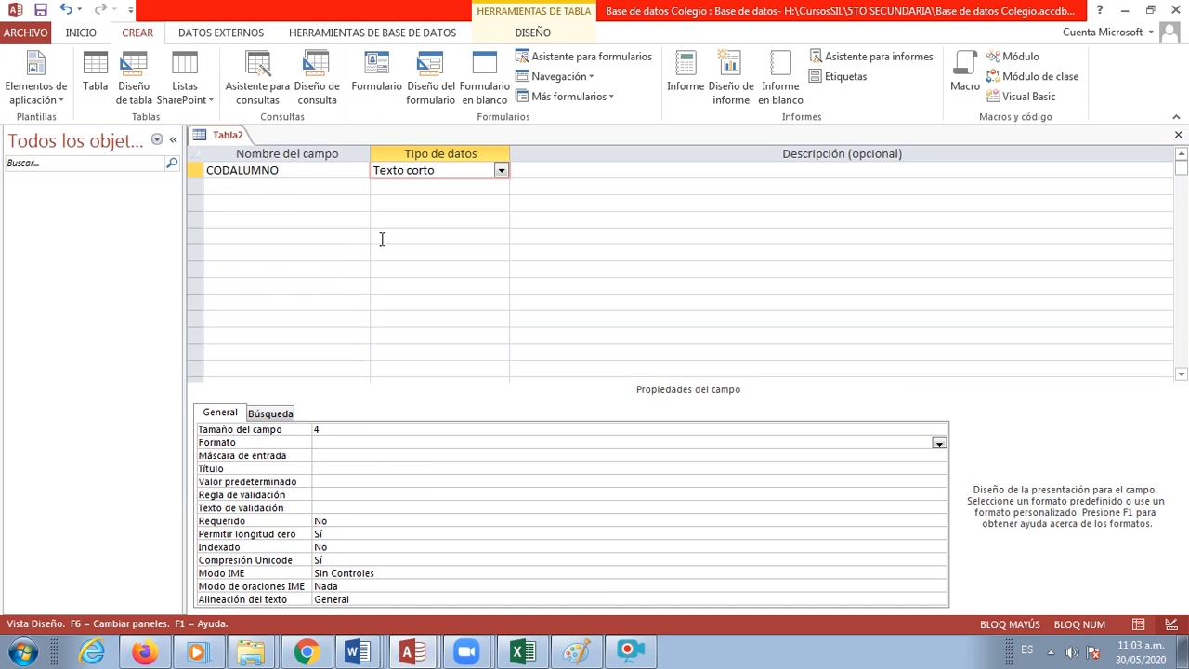
- Consult the ALUMNOS columns in Word, and add a second field CODPADRE with the Texto corto data type in Access
click(322, 186)
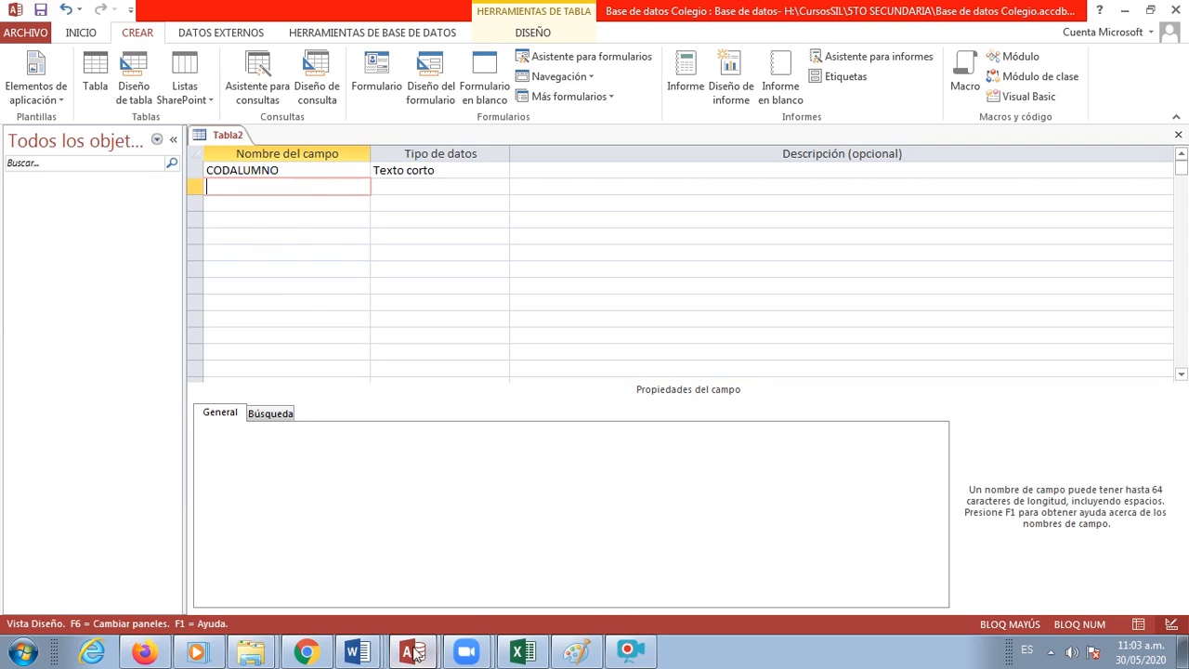
click(362, 654)
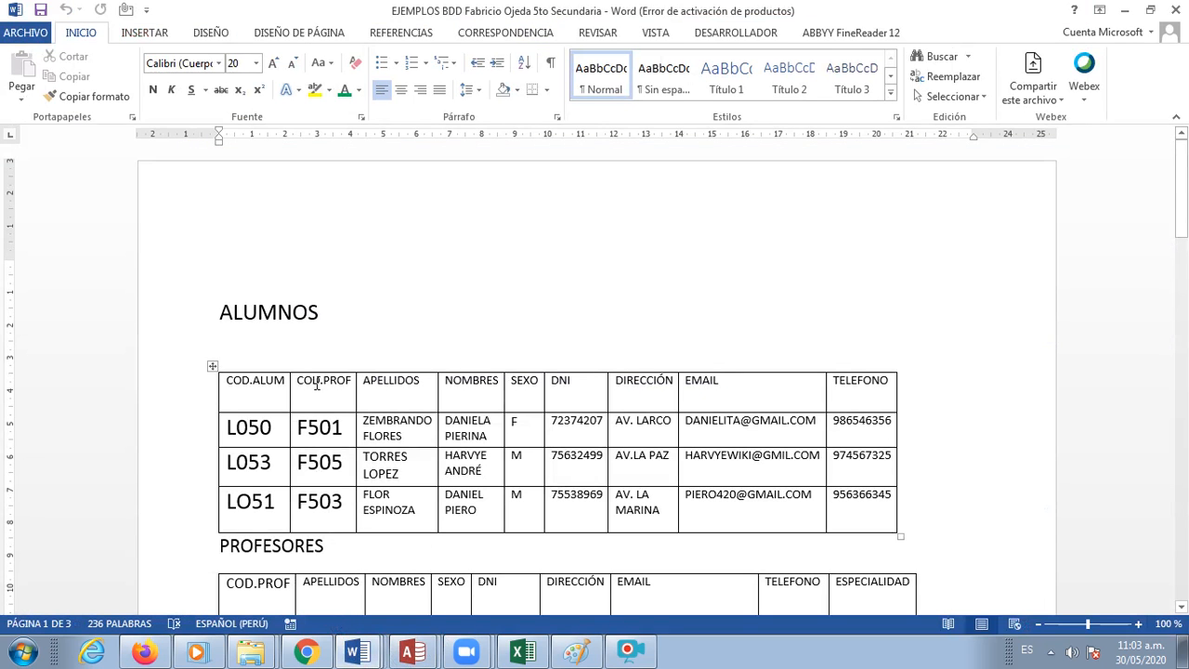
scroll(339, 390, down, 1)
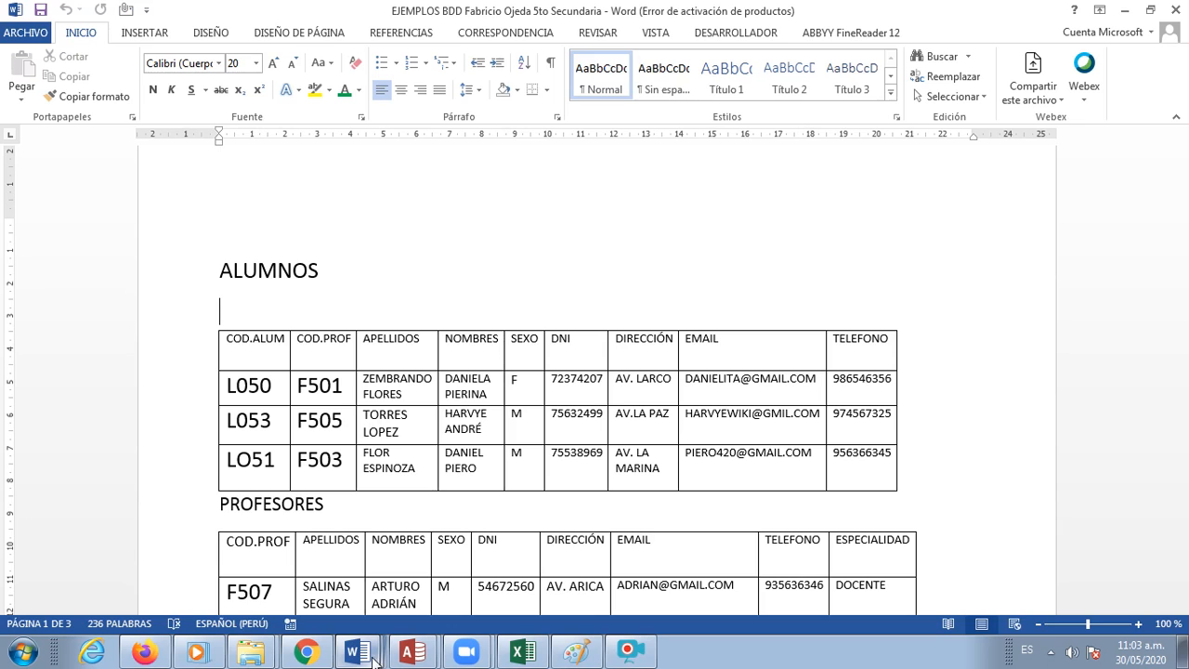
click(412, 650)
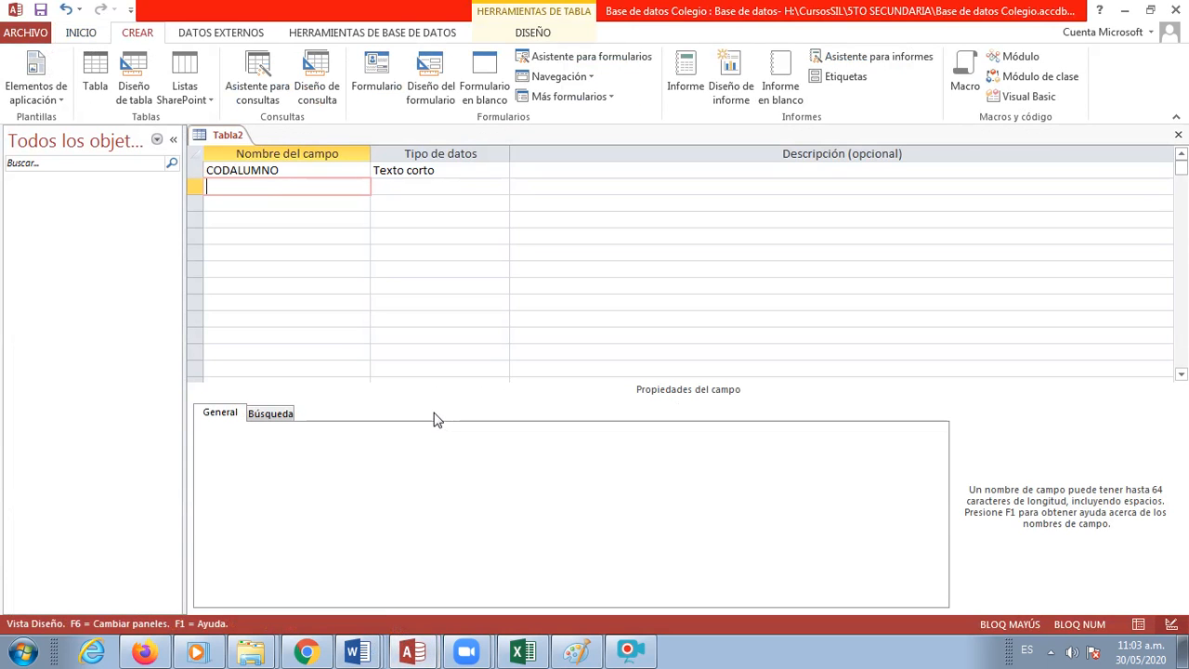
text(CODPADRE)
click(409, 187)
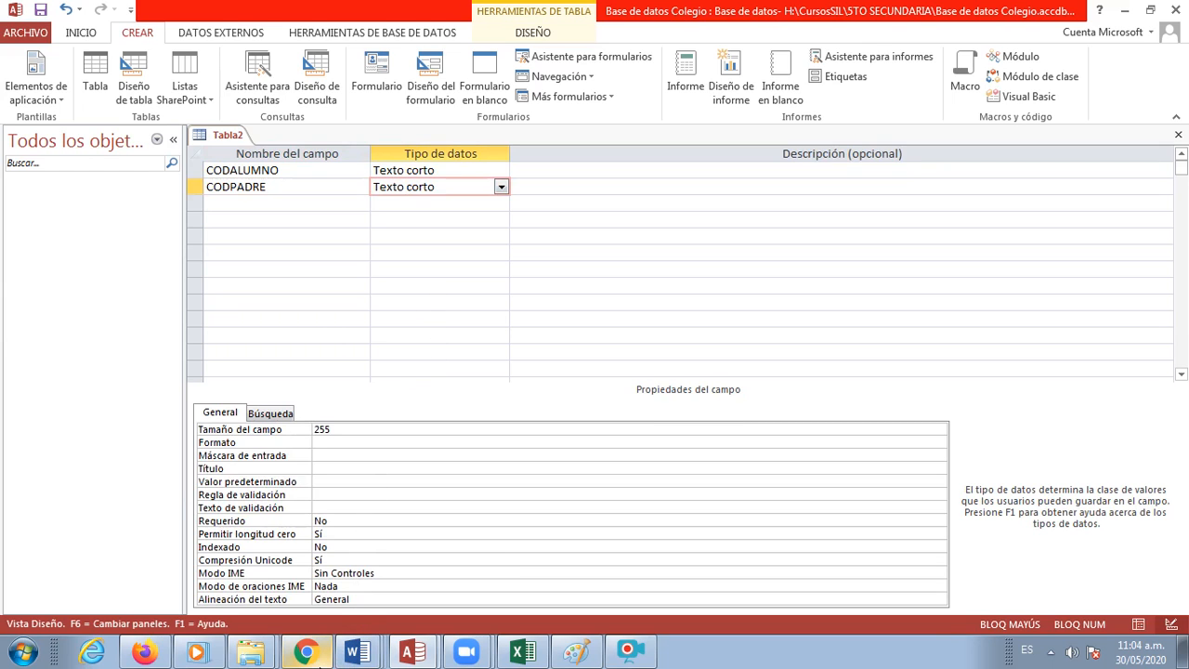
- Review the code examples in the Word document, and set CODPADRE's field size to 4 in Access
click(356, 643)
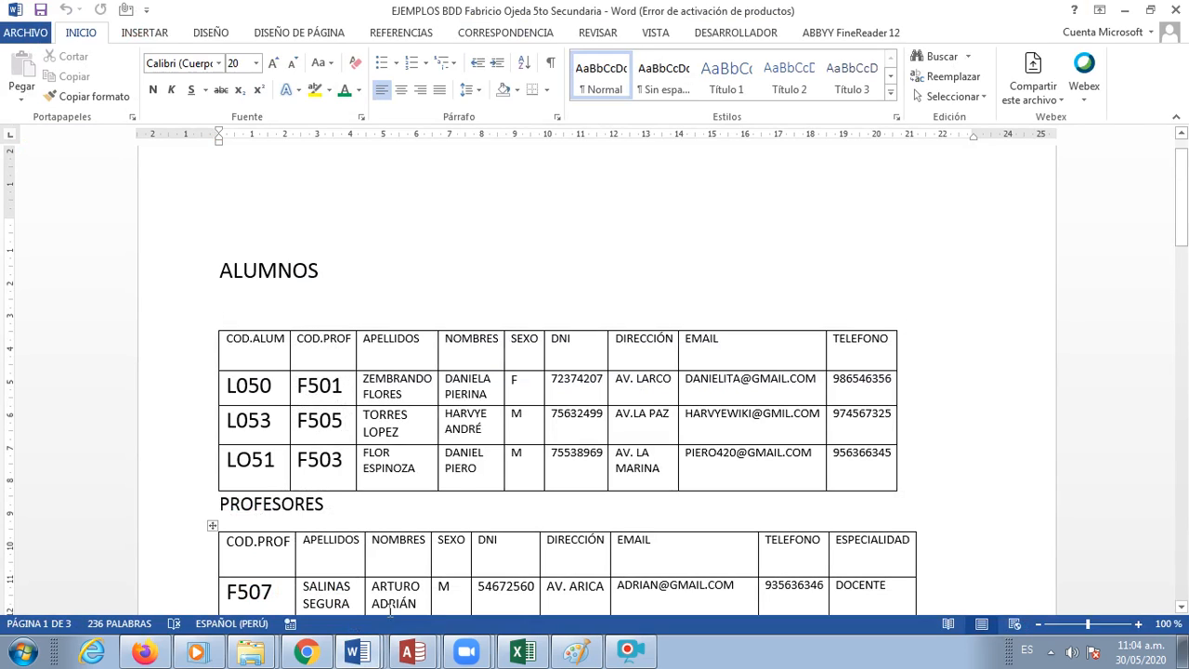
click(404, 654)
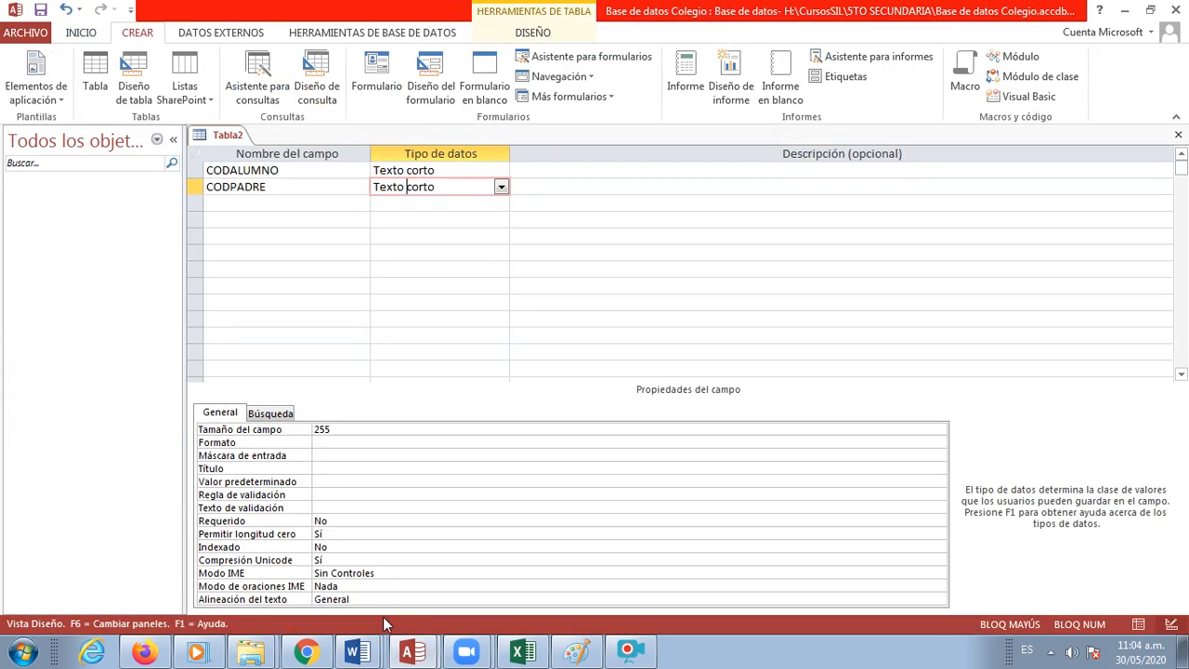
click(342, 431)
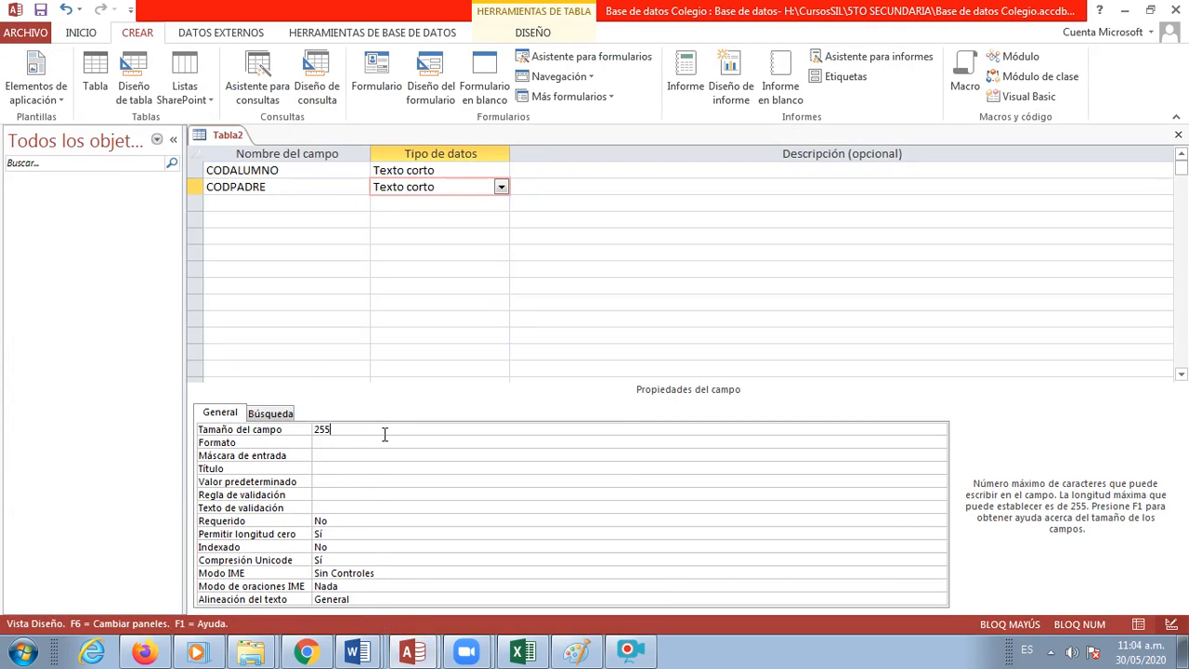
key(BackSpace)
key(BackSpace)
text(4)
key(Return)
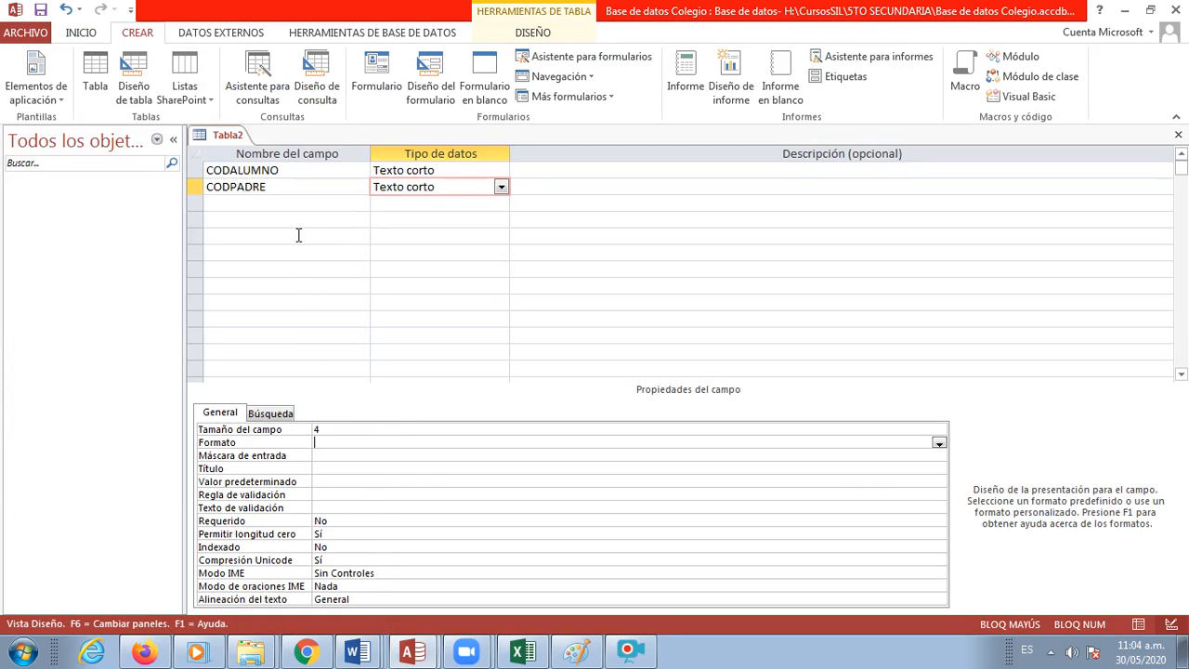
- Check the next ALUMNOS column in Word, and add a third field APELLIDOS with the Texto corto data type in Access
click(288, 204)
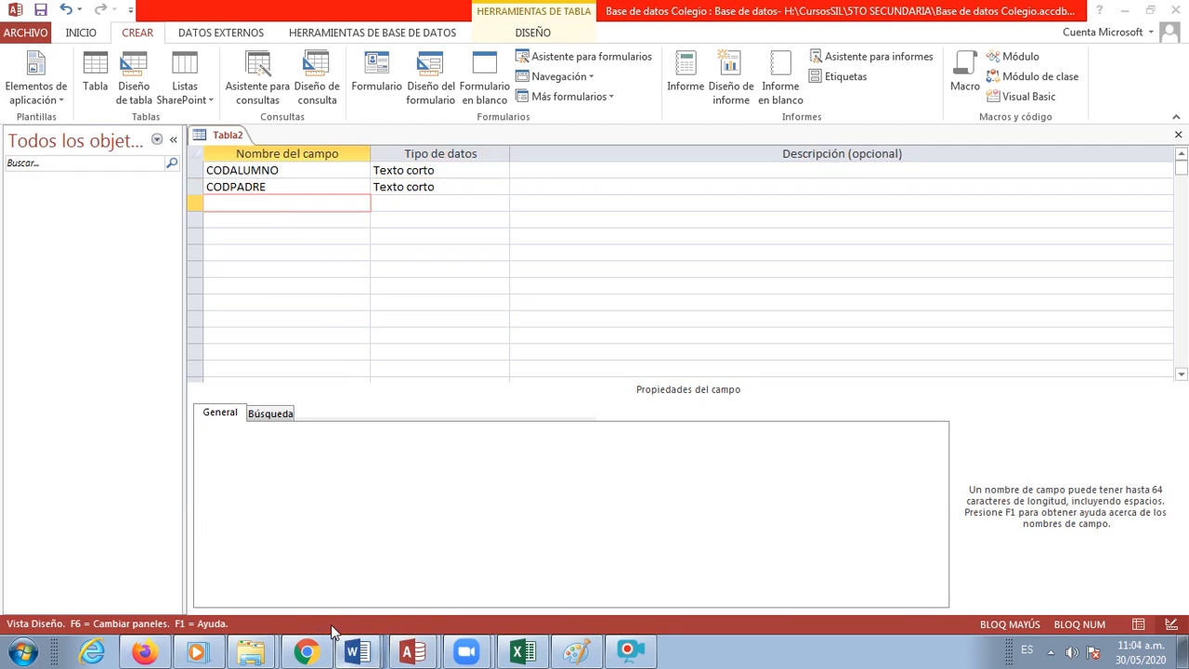
click(351, 650)
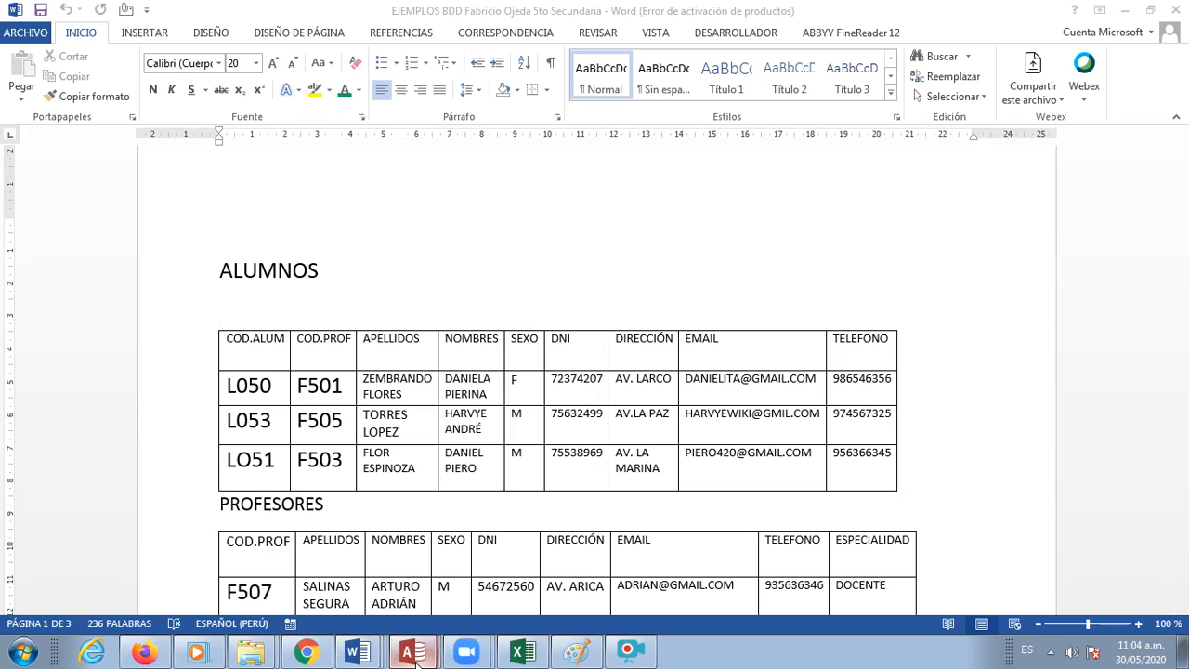
key(alt+Tab)
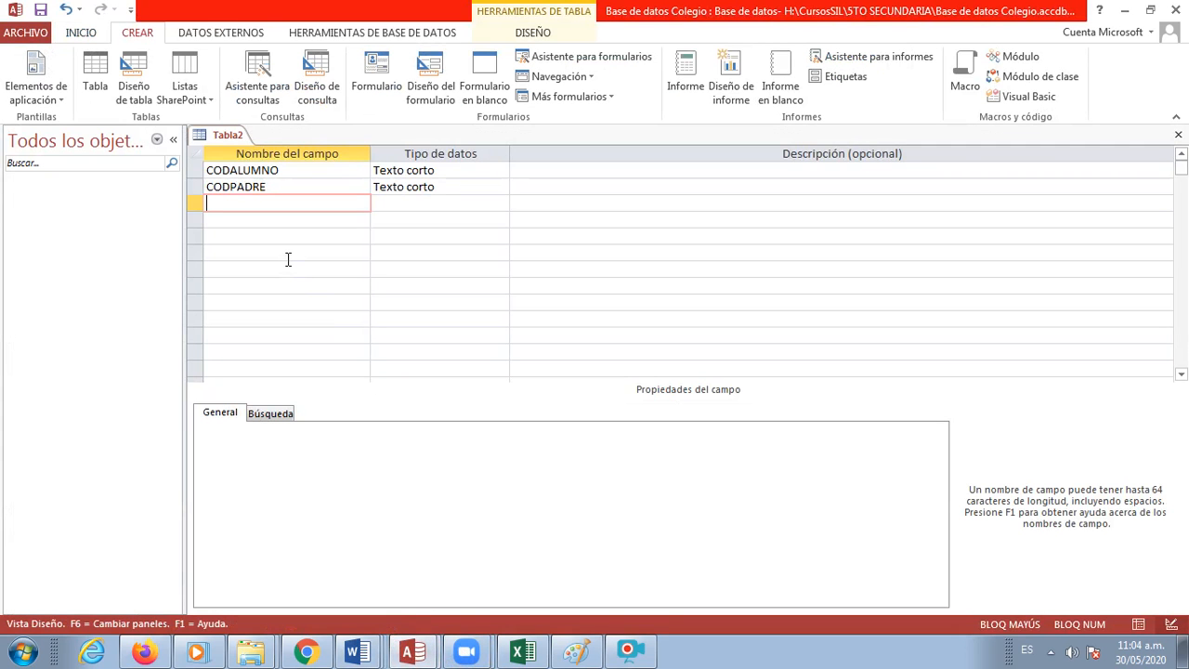
text(PELLIDOS)
key(Tab)
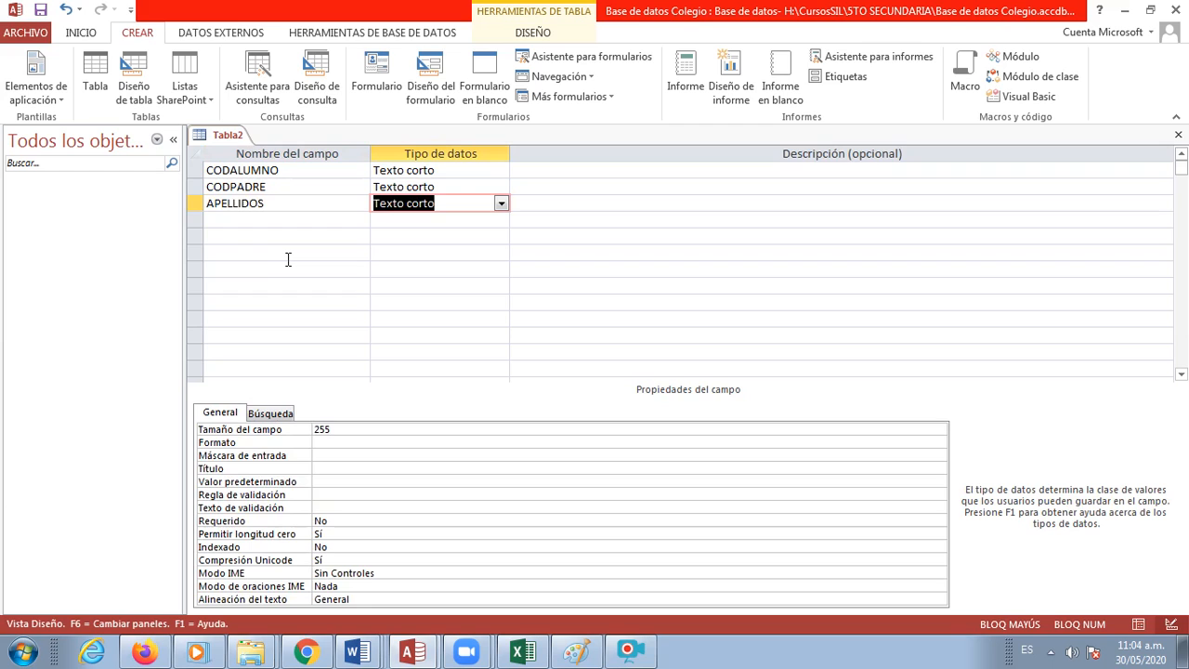
- Review the surnames in the Word document's ALUMNOS table, and set APELLIDOS's field size to 80 in Access
click(343, 433)
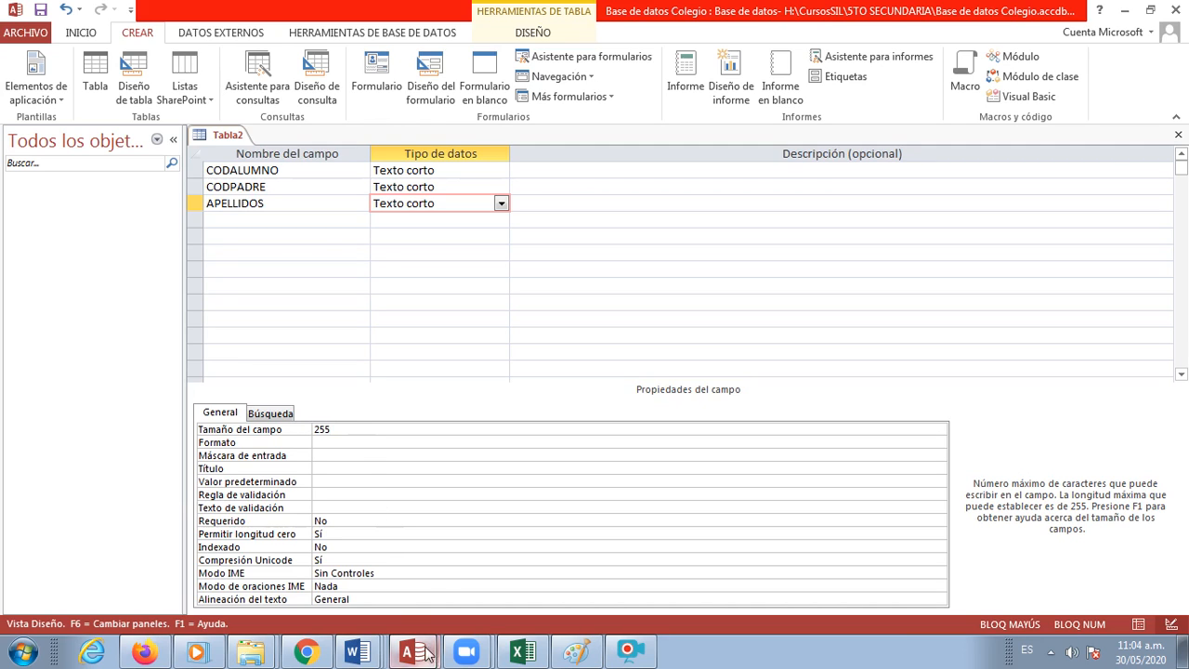
click(357, 653)
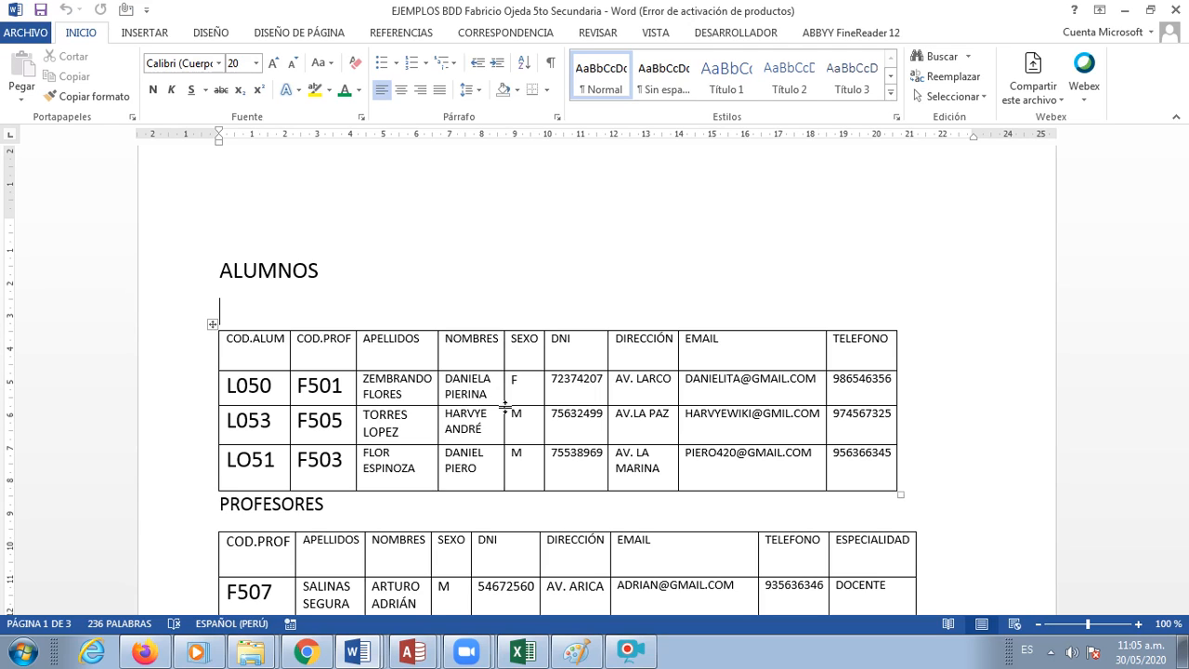
click(403, 392)
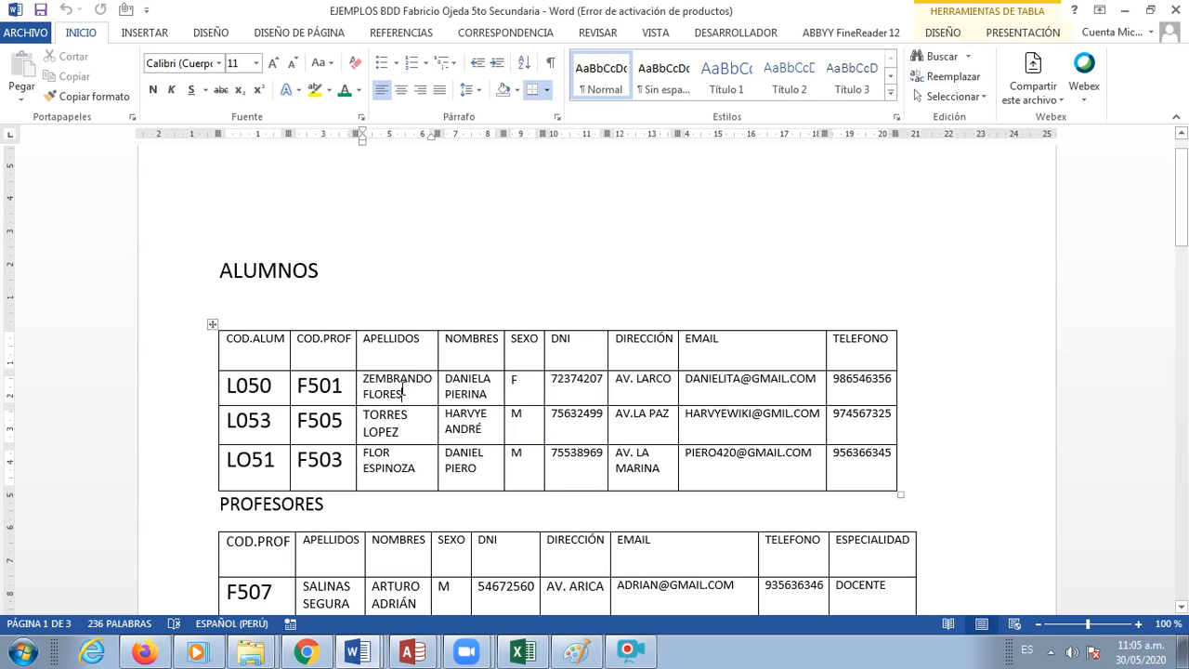
click(409, 650)
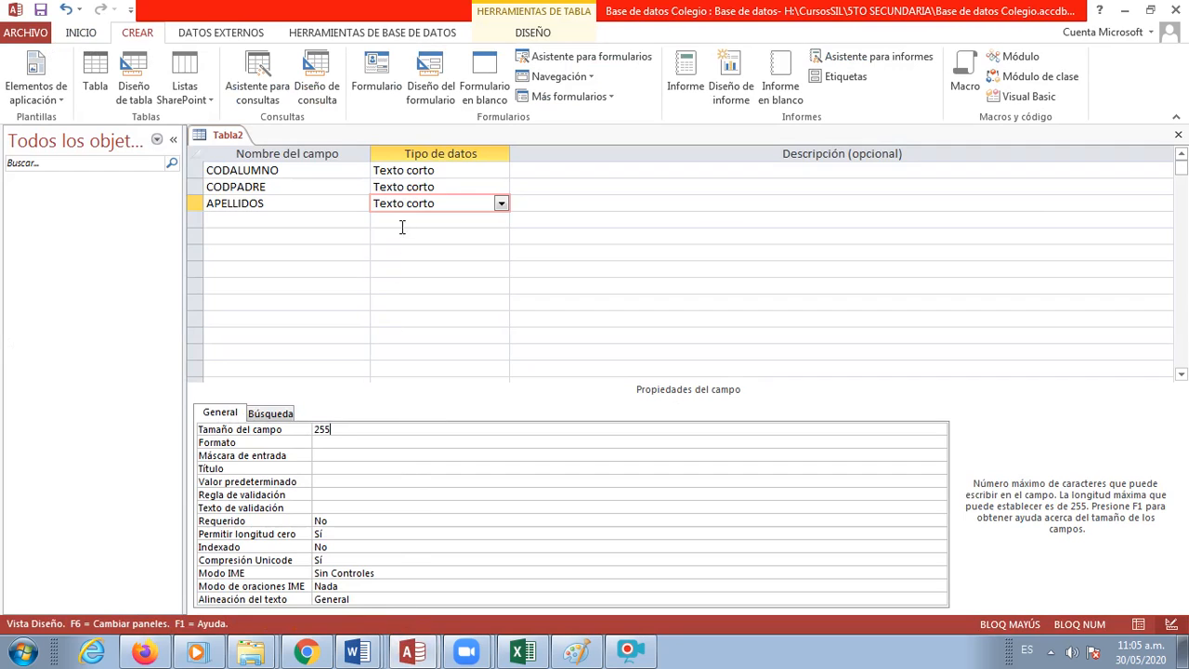
drag(348, 429, 316, 433)
text(80)
key(Return)
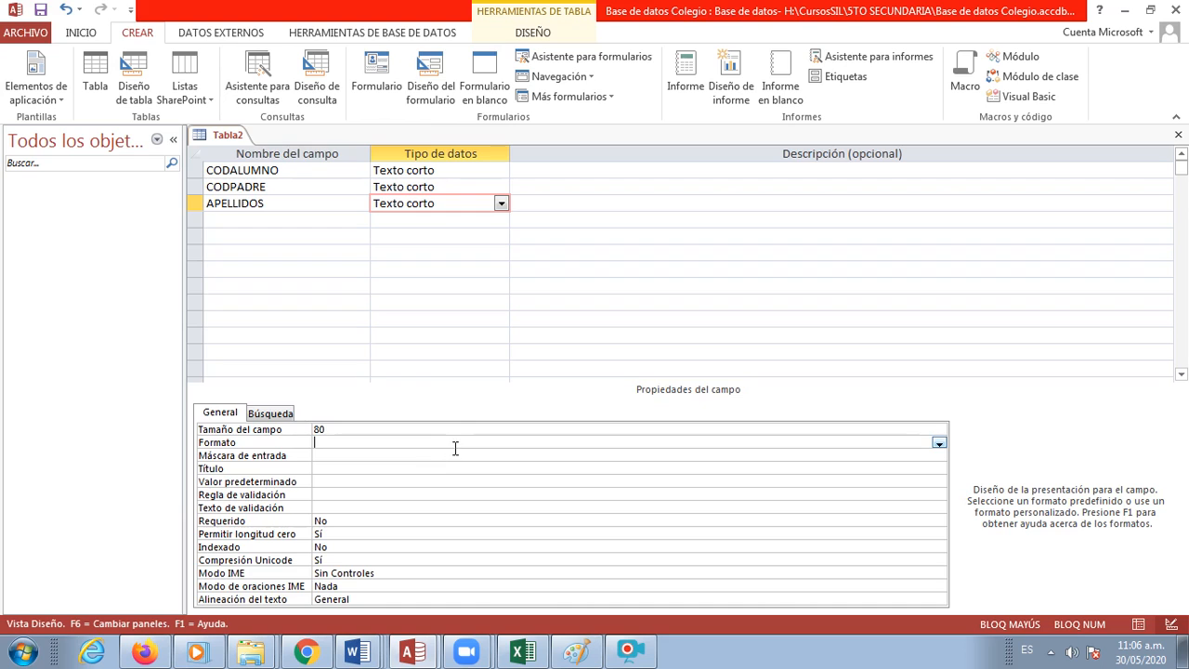
click(308, 221)
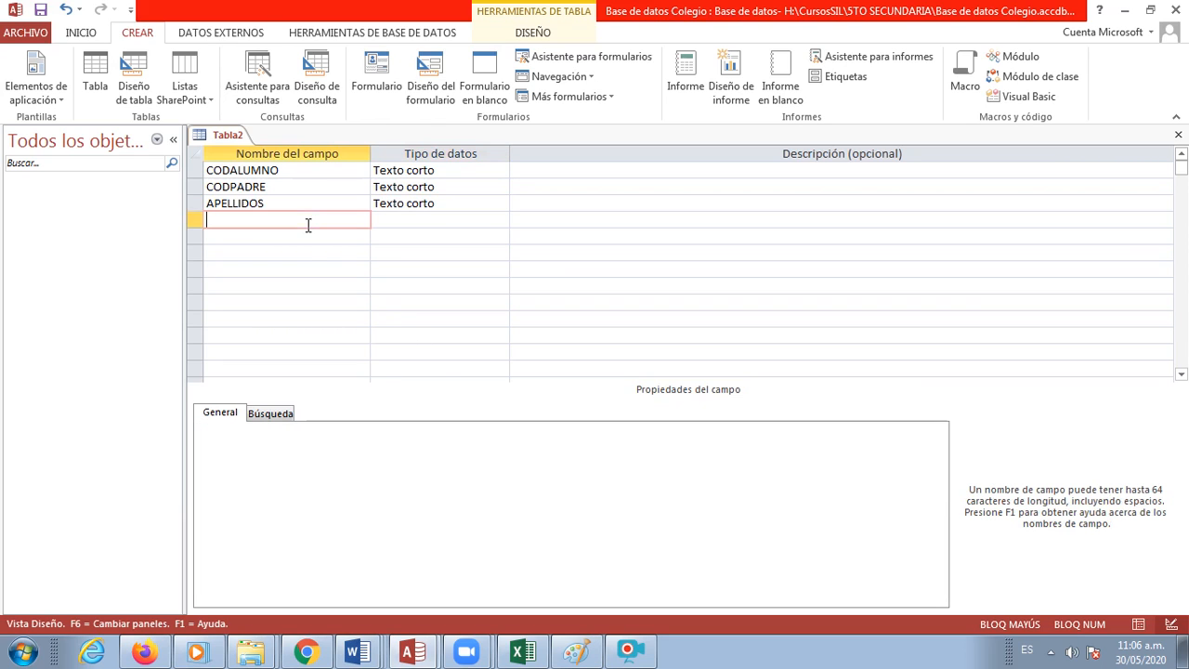
- Check the ALUMNOS columns in the Word document, and add a fourth field NOMBRES with the Texto corto data type in Access
click(372, 649)
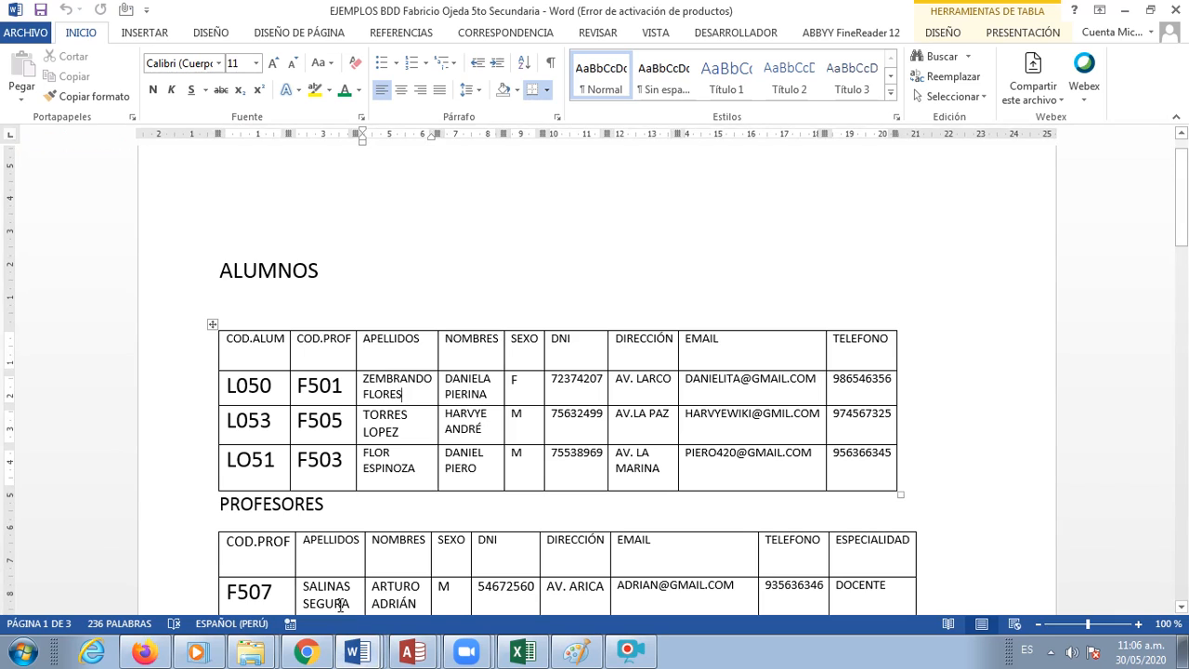
click(412, 650)
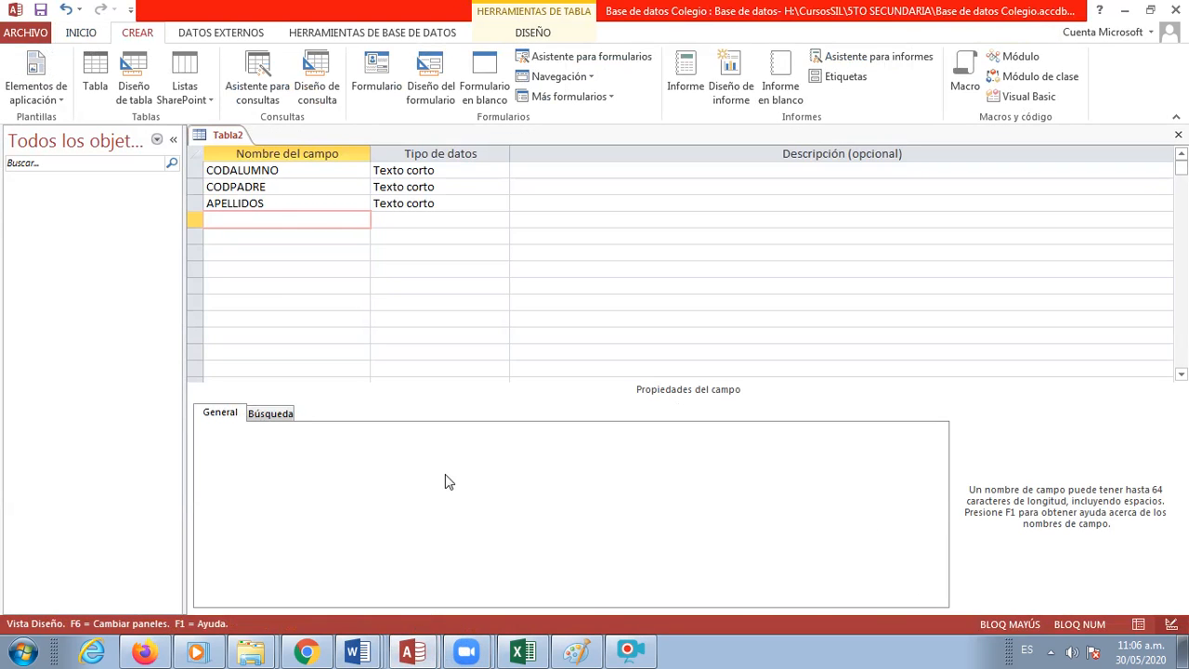
text(NOMBRES)
key(Tab)
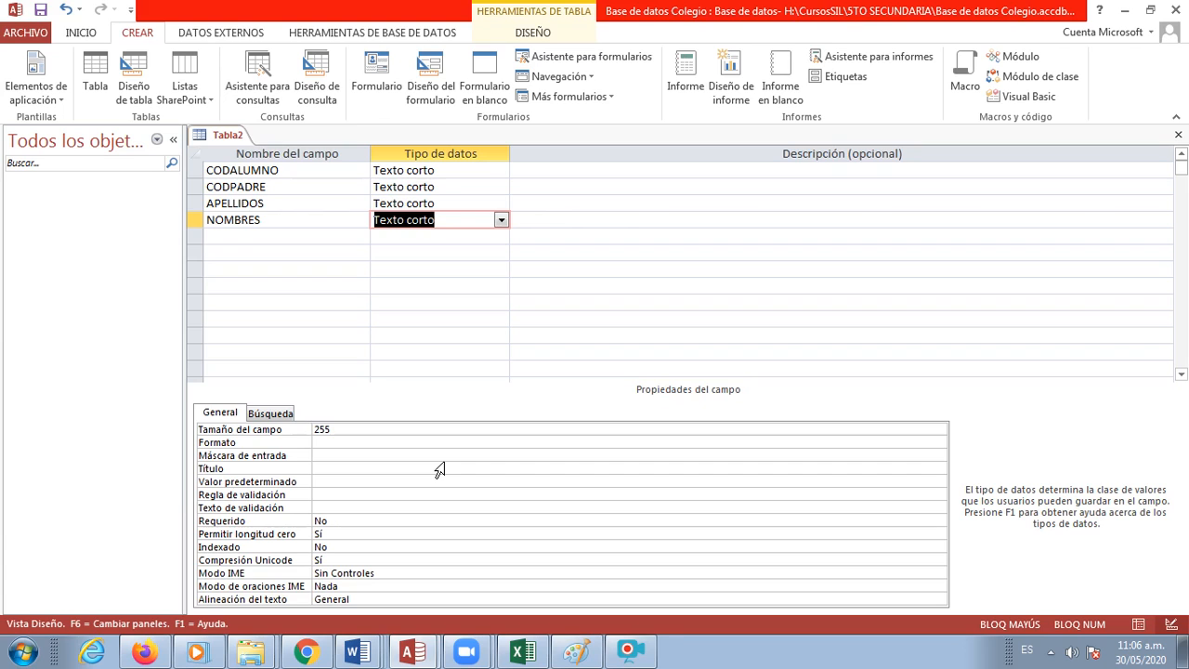
- Set the NOMBRES field's size to 80
click(355, 439)
double_click(337, 432)
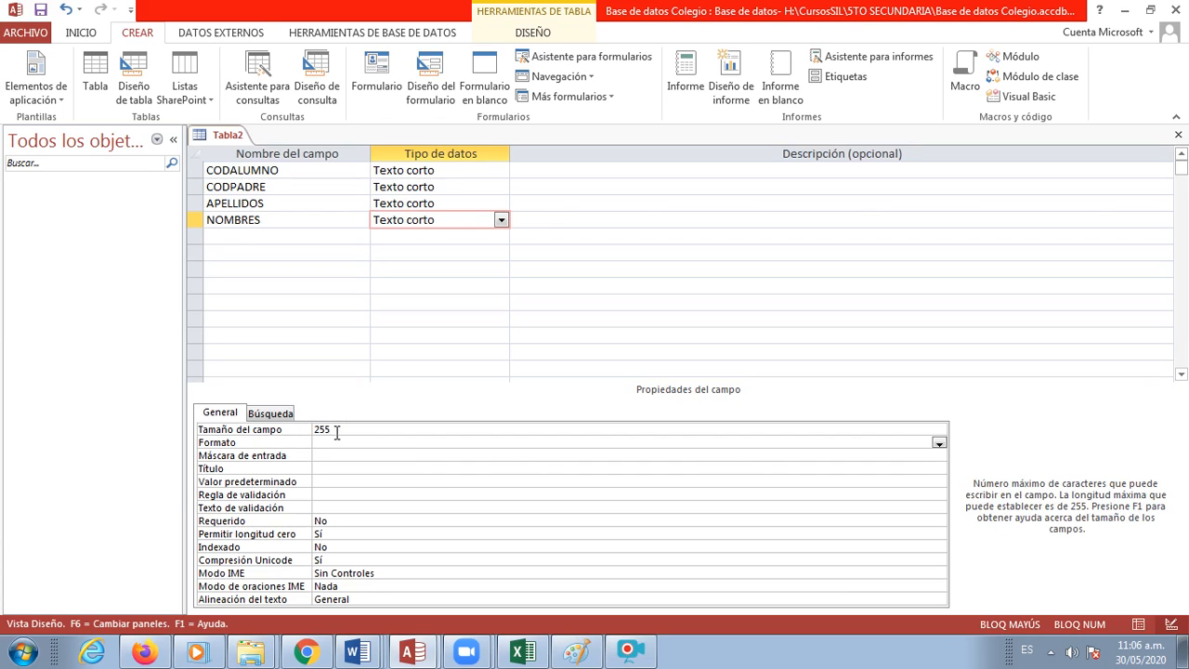
text(80)
key(Return)
- Consult the ALUMNOS table in Word, and add a fifth field SEXO with the Sí/No data type in Access
click(248, 243)
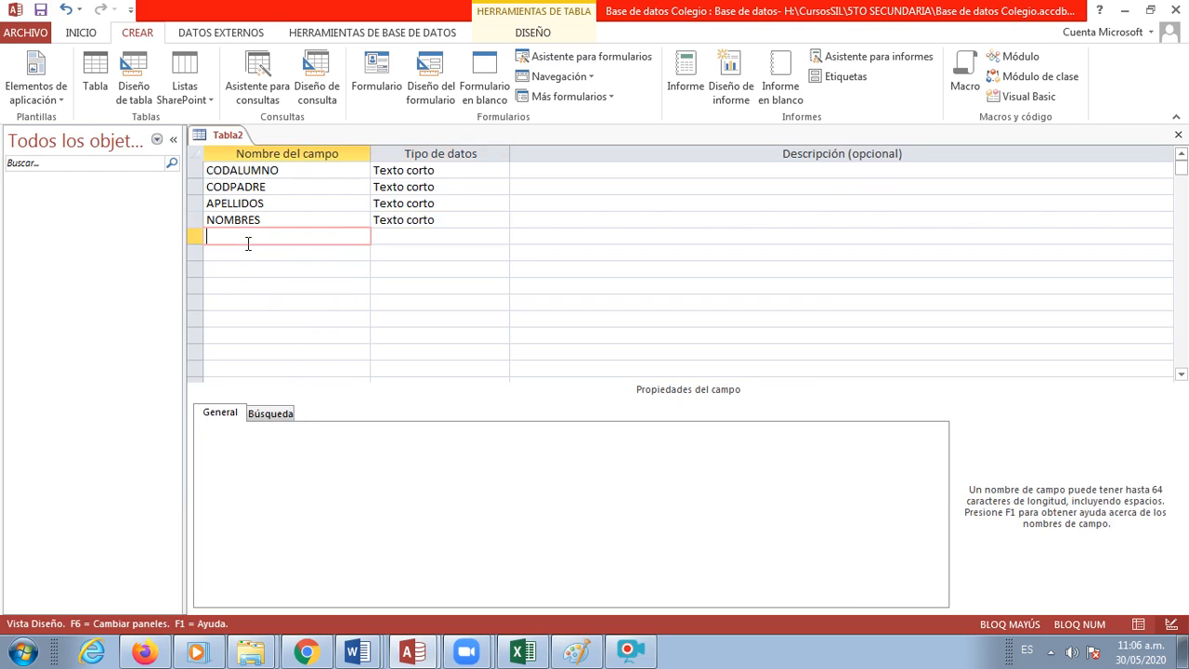
click(358, 641)
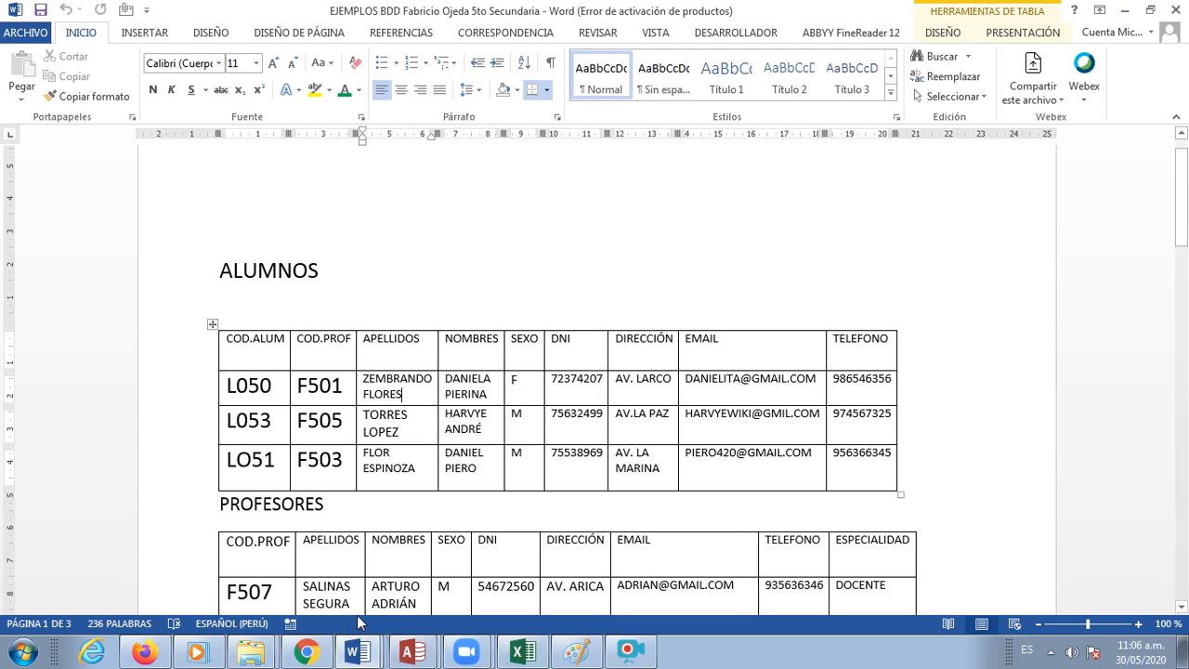
click(409, 653)
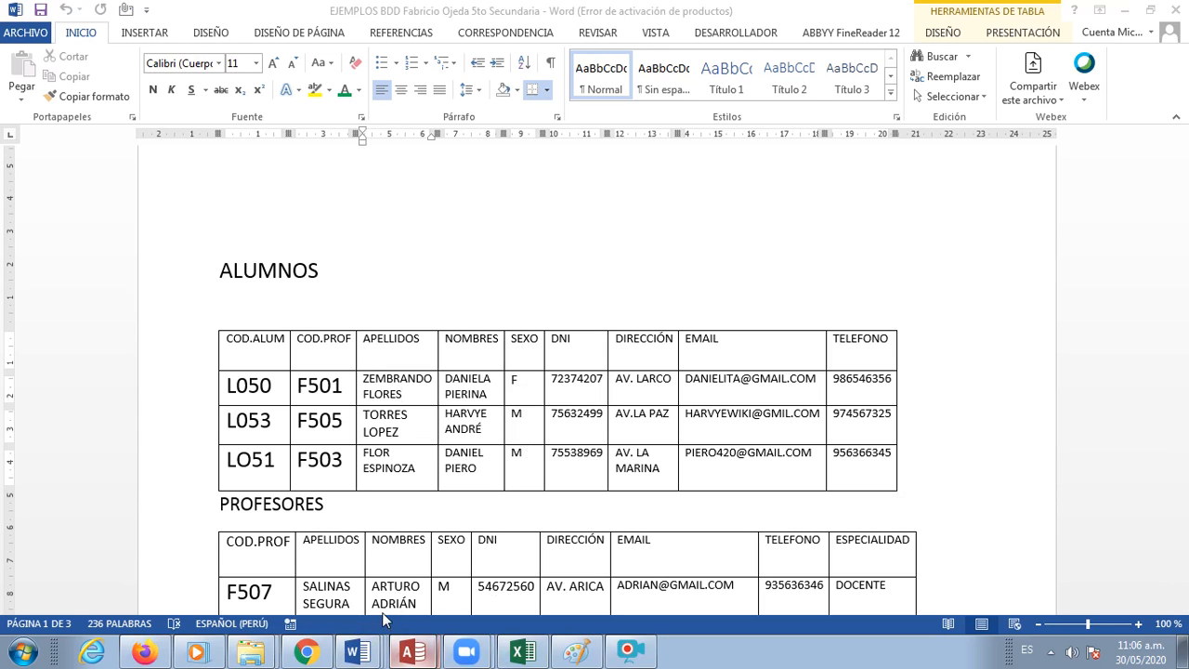
click(411, 652)
text(SEXO)
key(Tab)
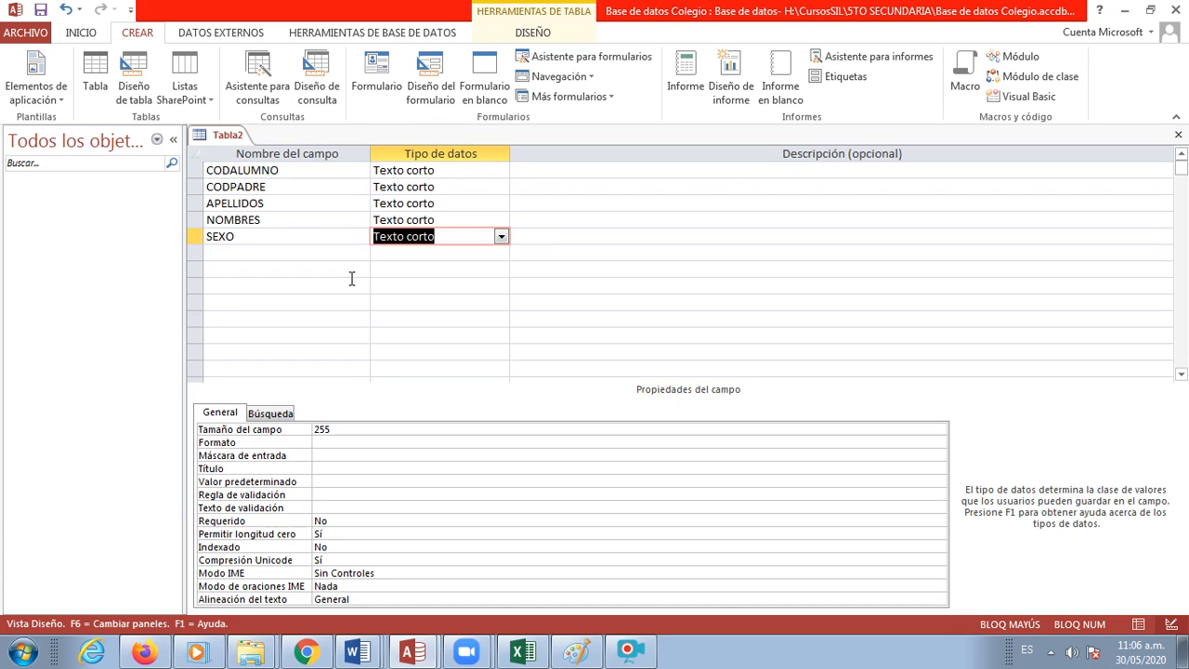
click(501, 238)
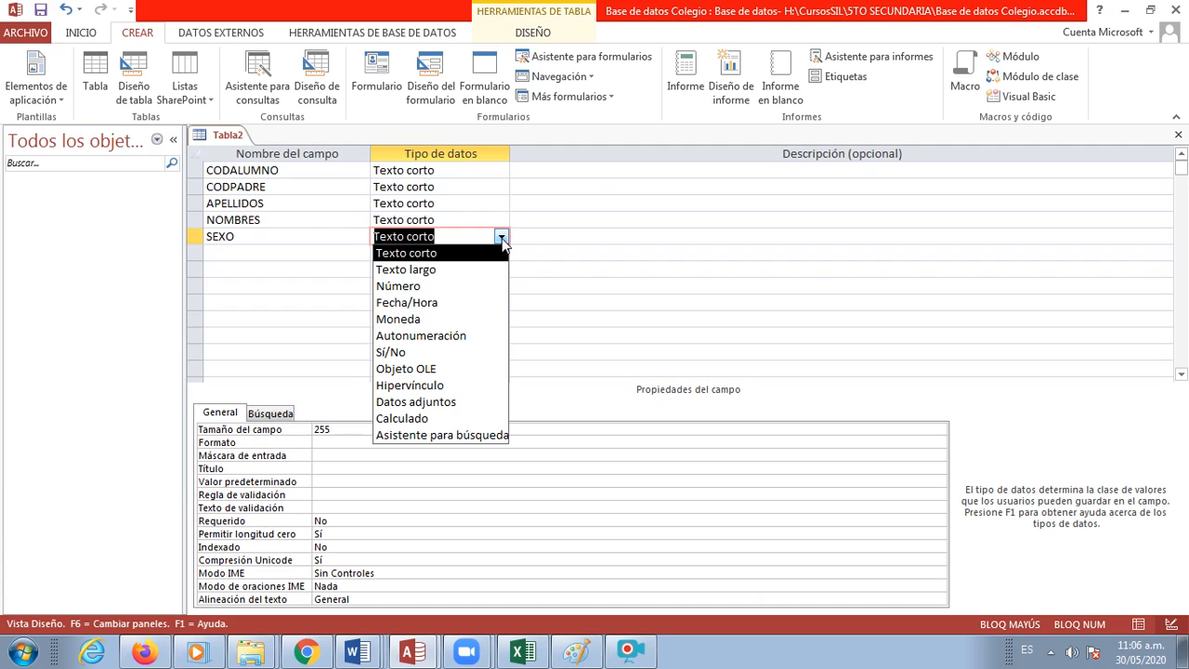
click(400, 354)
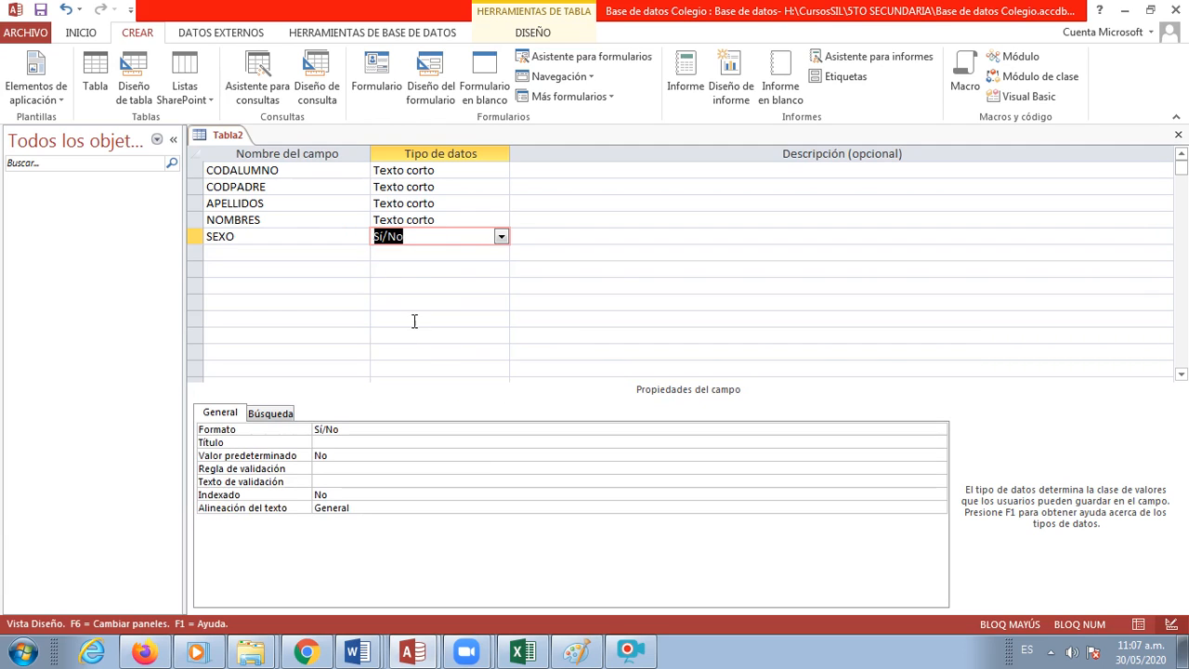
click(472, 239)
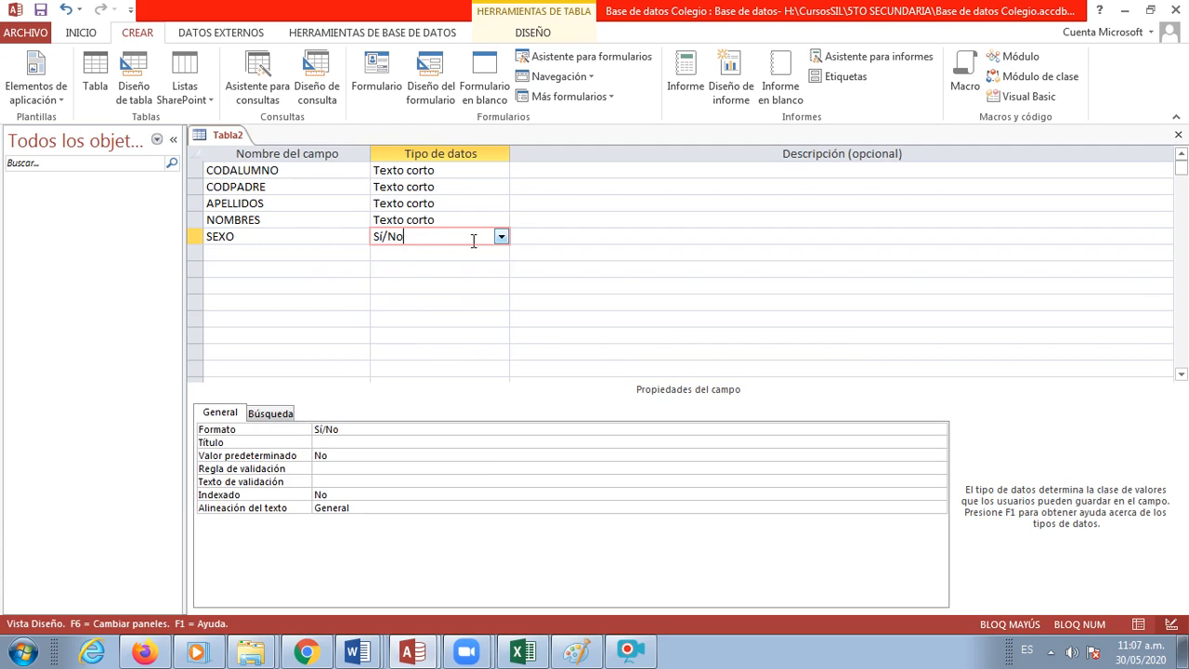
- Add a sixth field DNI with the Número data type
click(304, 257)
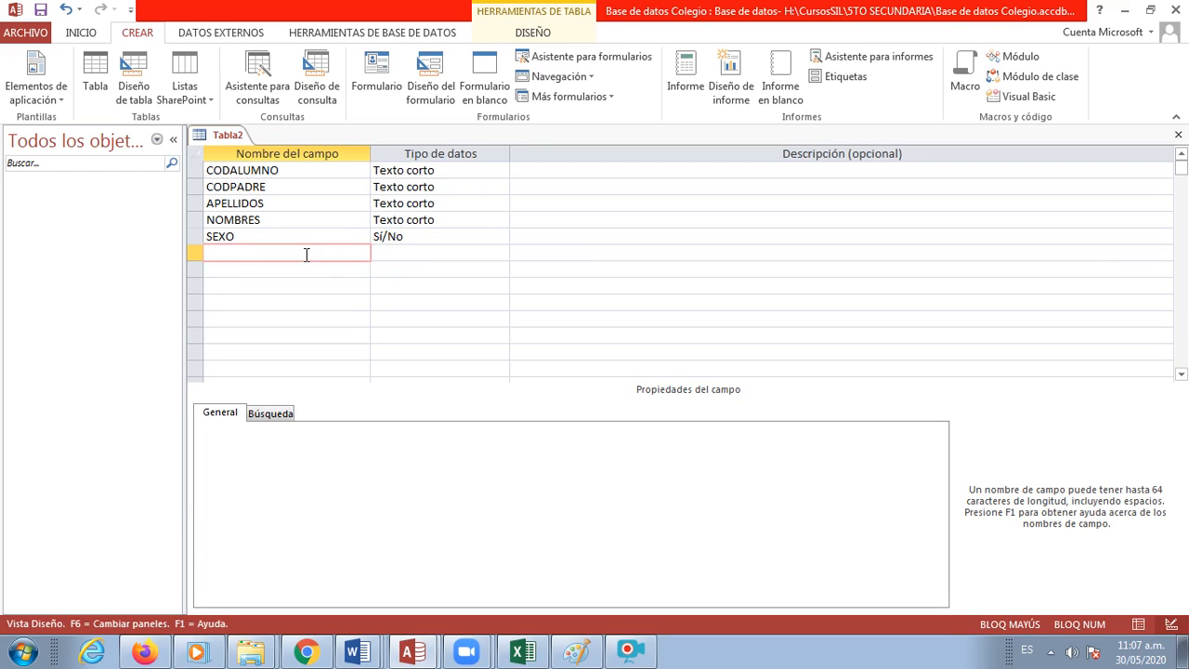
text(DNI)
key(Tab)
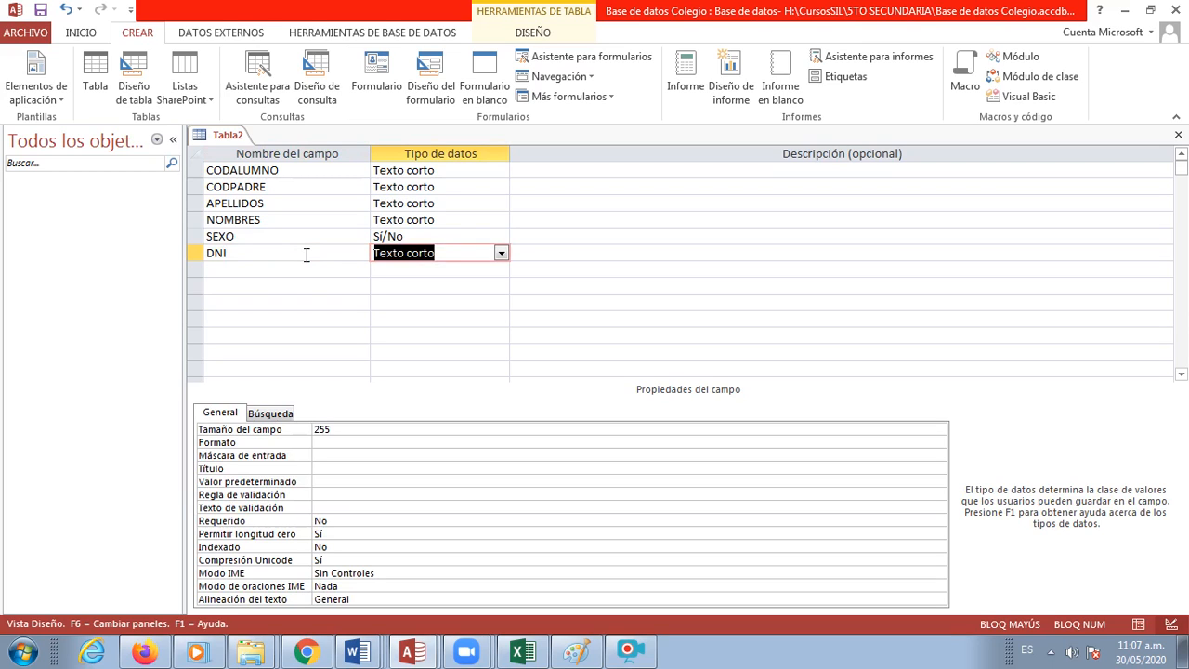
click(501, 254)
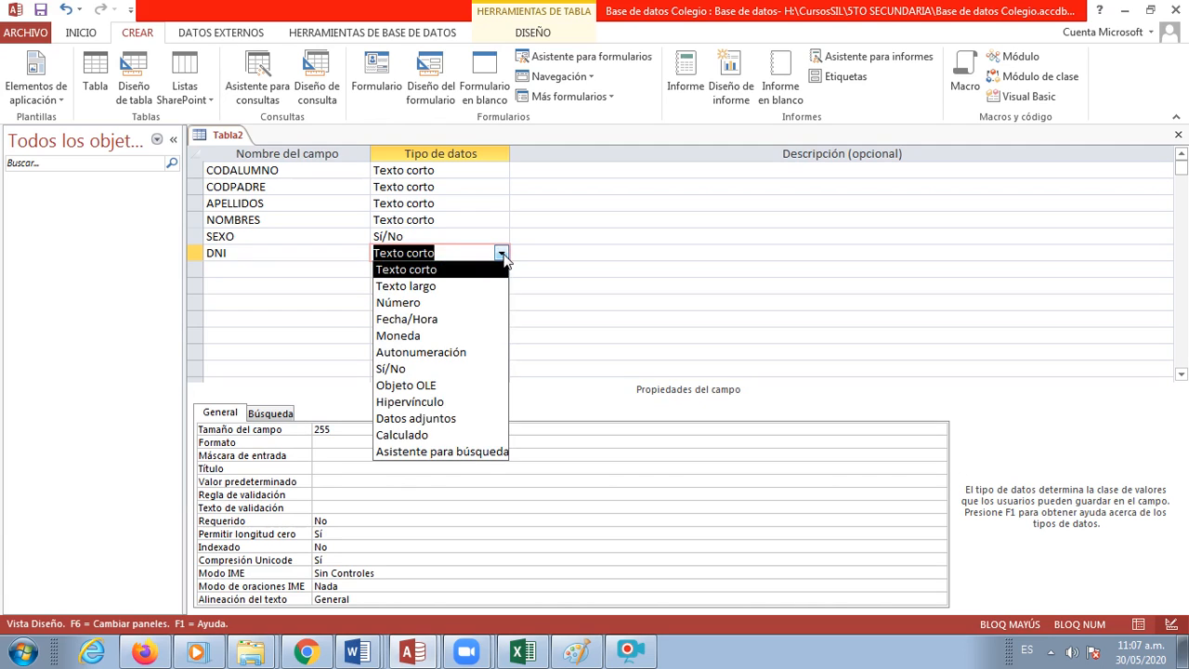
click(406, 304)
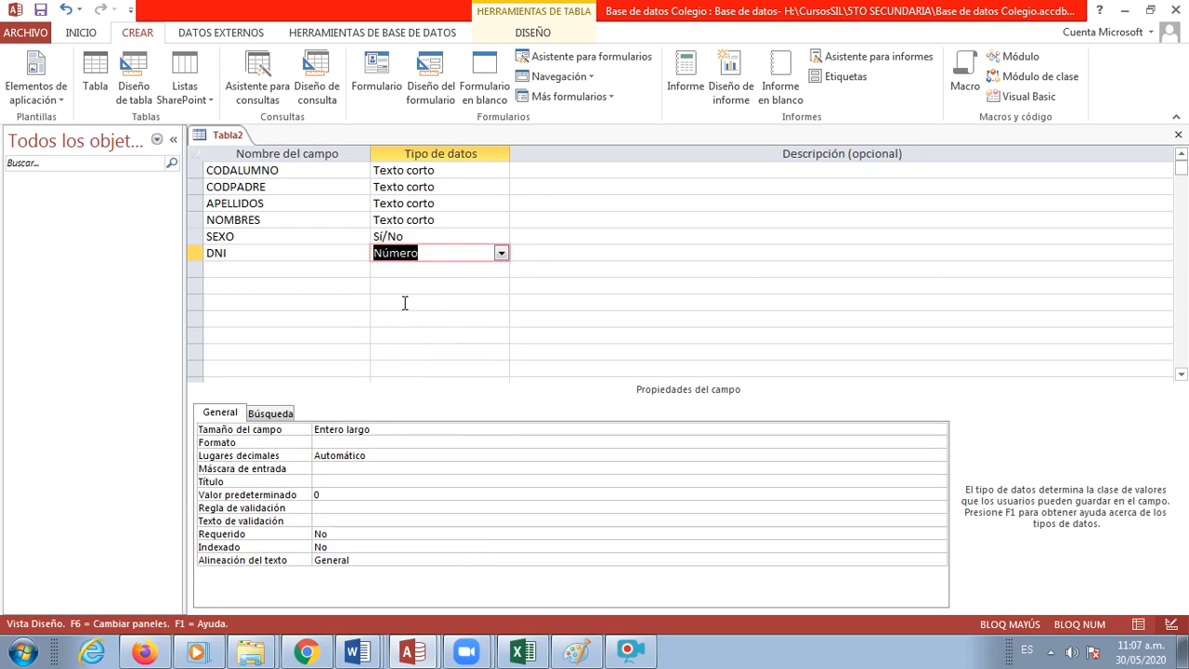
click(422, 252)
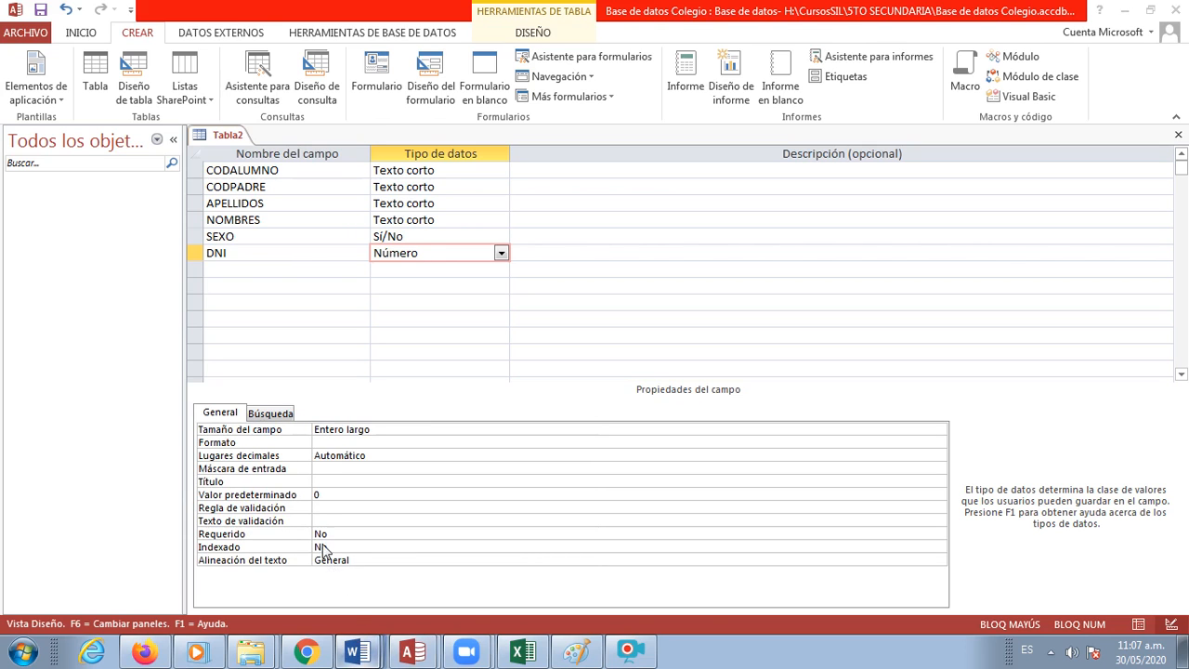
- Review the Número and Número grande descriptions and sizes in the Word document about field data types
key(alt+Tab)
scroll(327, 499, up, 2)
scroll(327, 500, up, 5)
scroll(327, 500, up, 1)
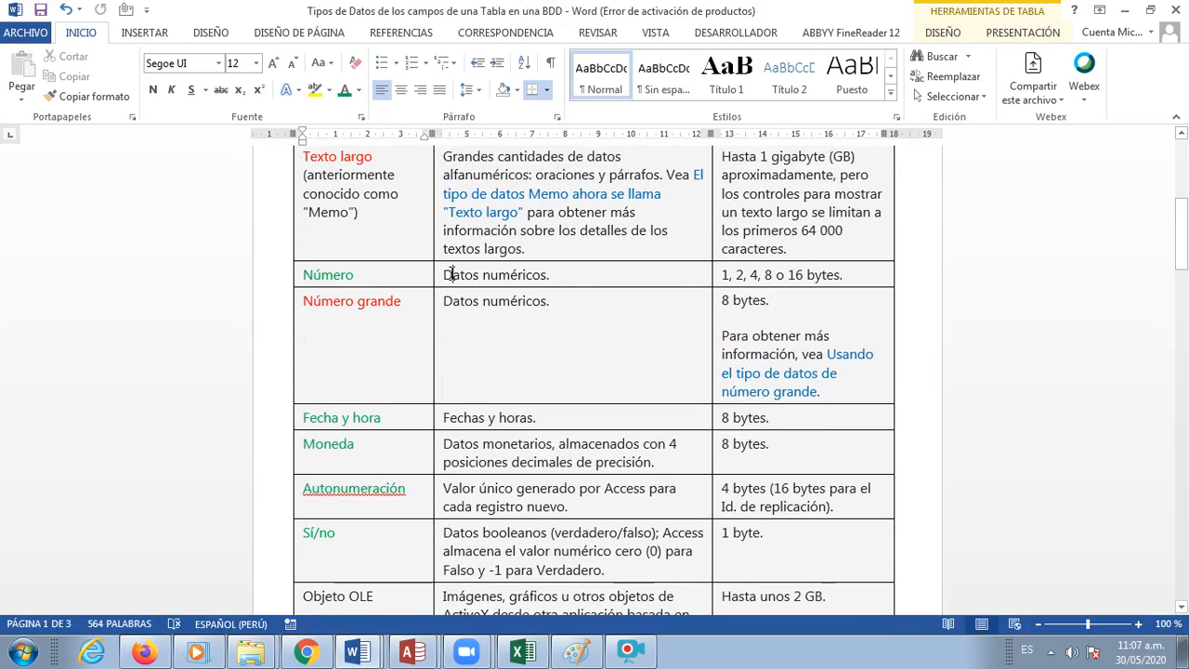
drag(445, 274, 562, 279)
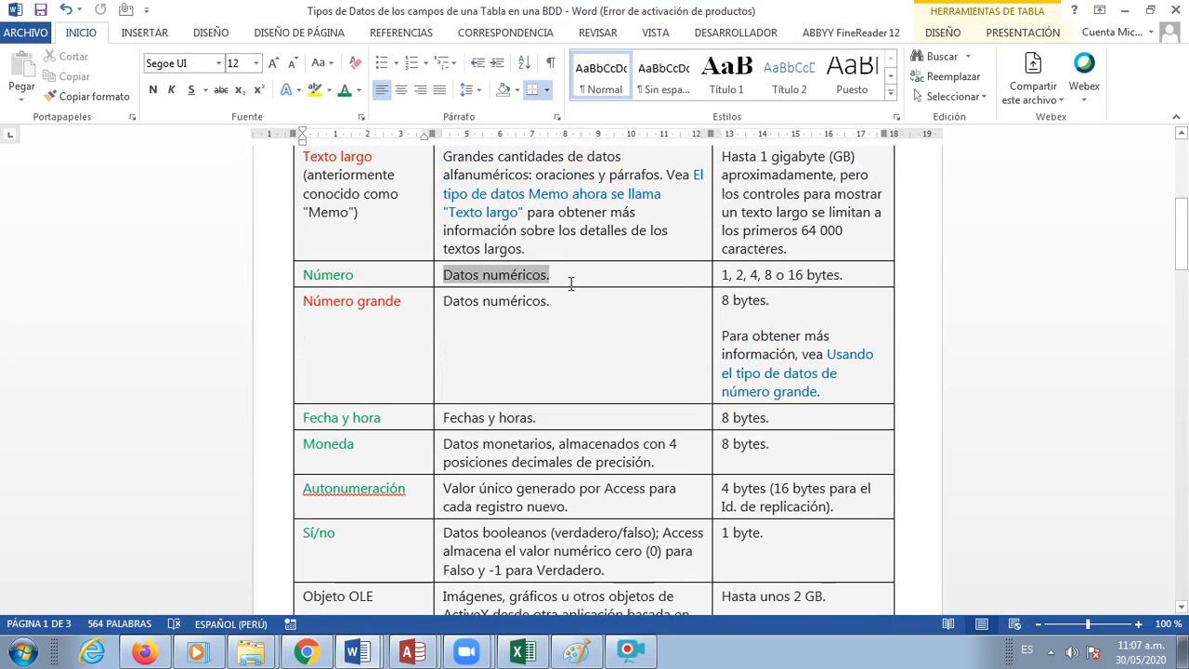
click(299, 303)
click(483, 314)
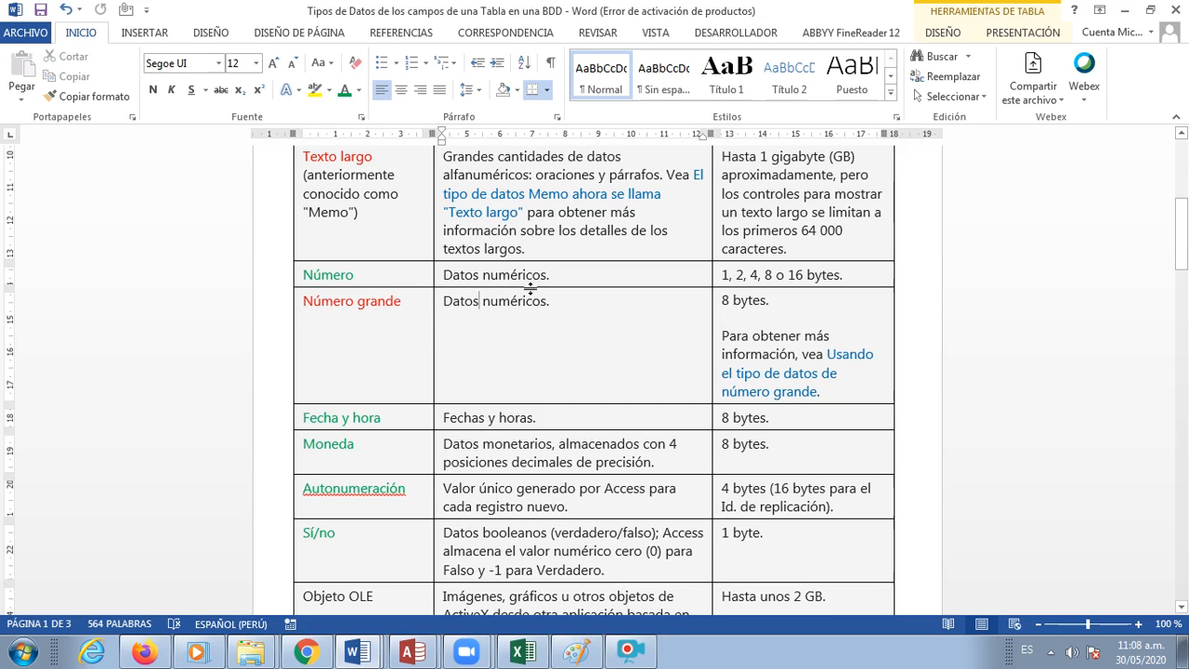
click(385, 276)
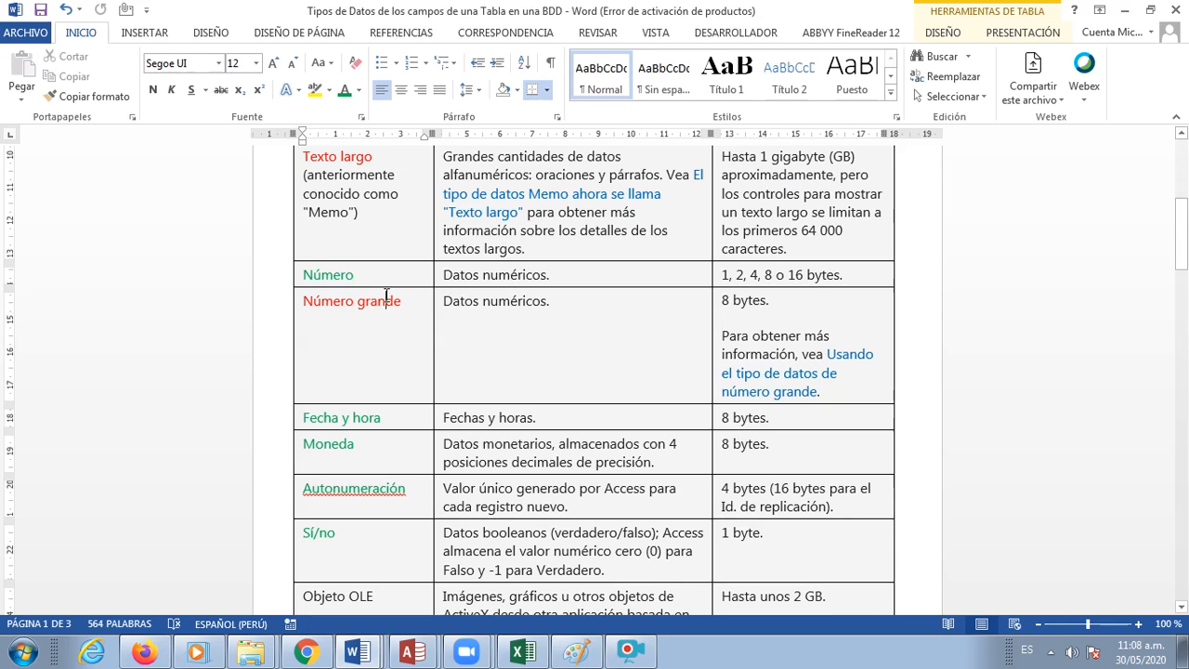
click(406, 302)
- Return to Access and set the DNI field's size to Entero
click(395, 649)
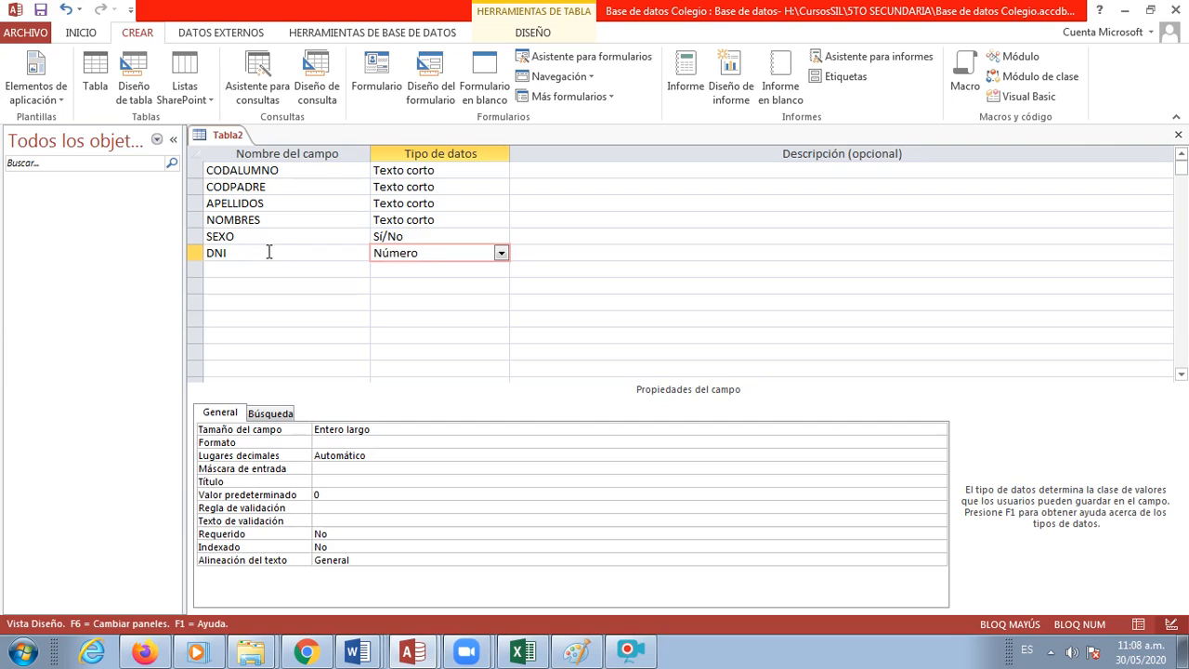
click(269, 253)
click(413, 255)
click(384, 429)
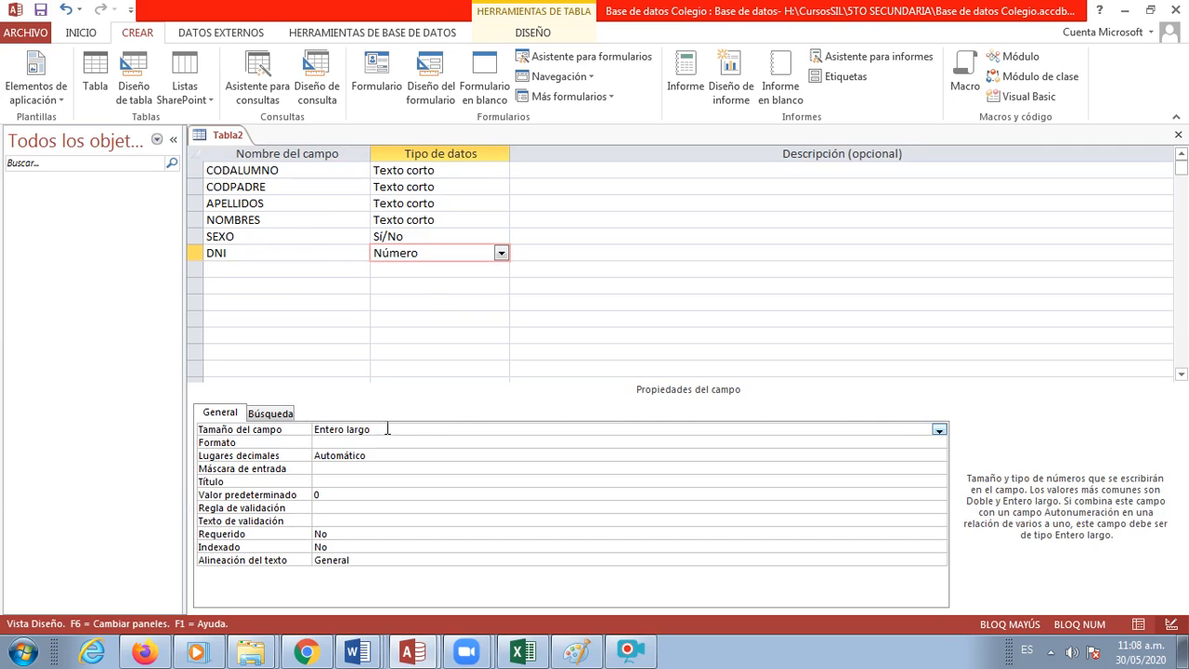
click(938, 430)
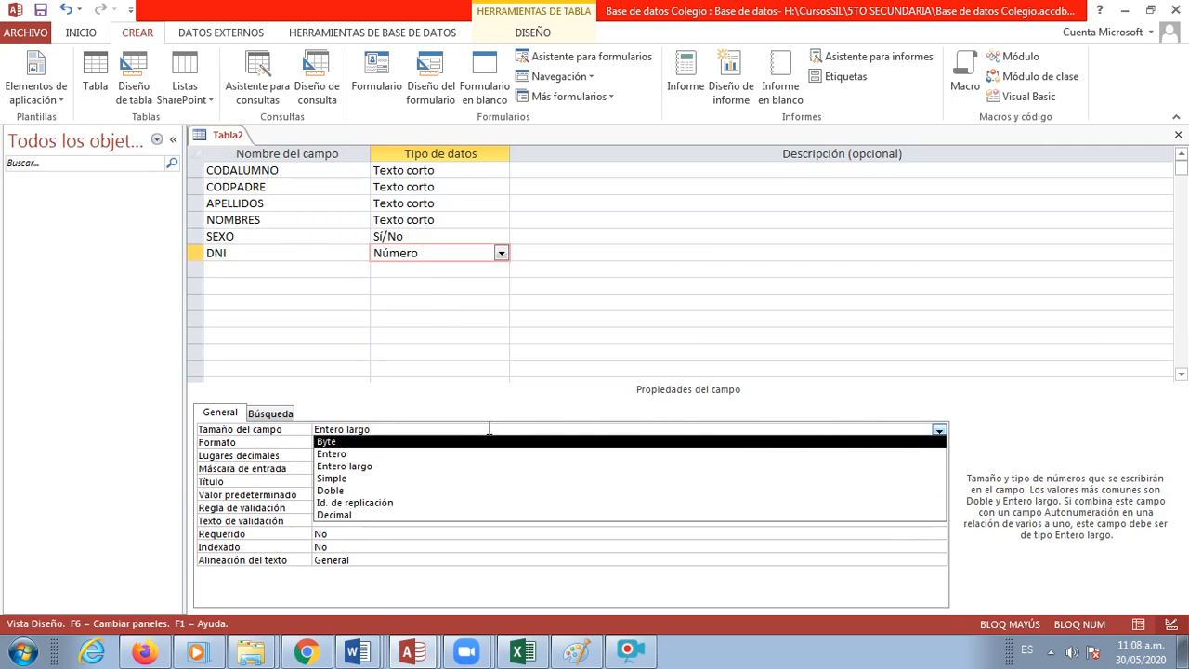
click(339, 455)
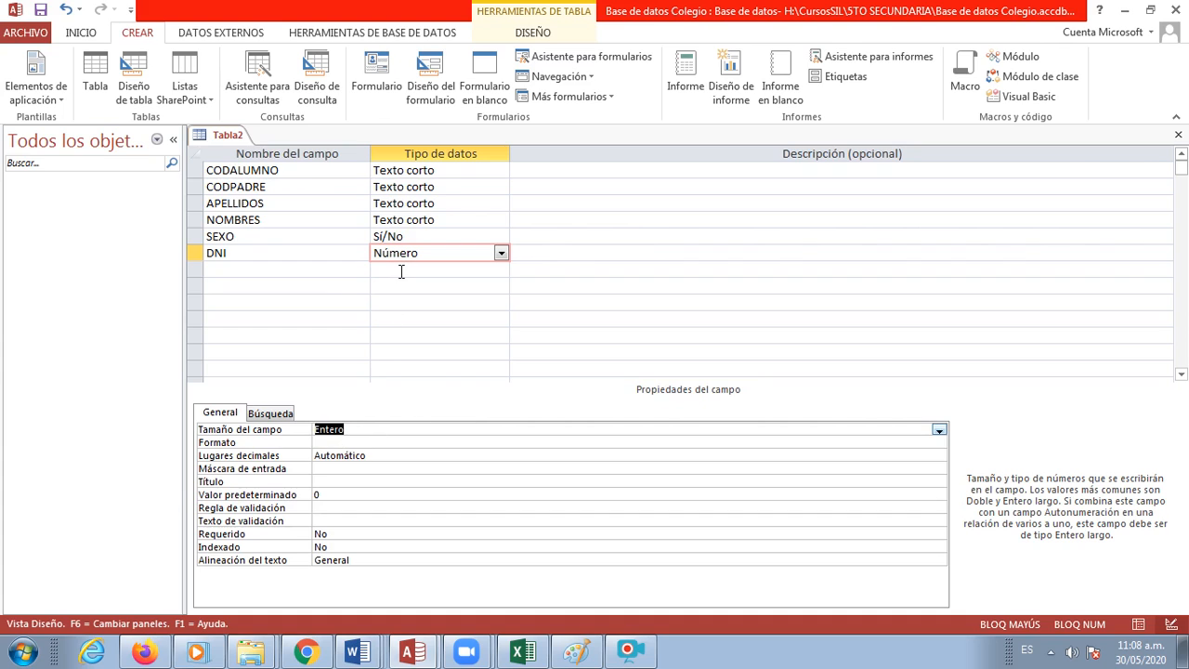
click(362, 431)
click(939, 430)
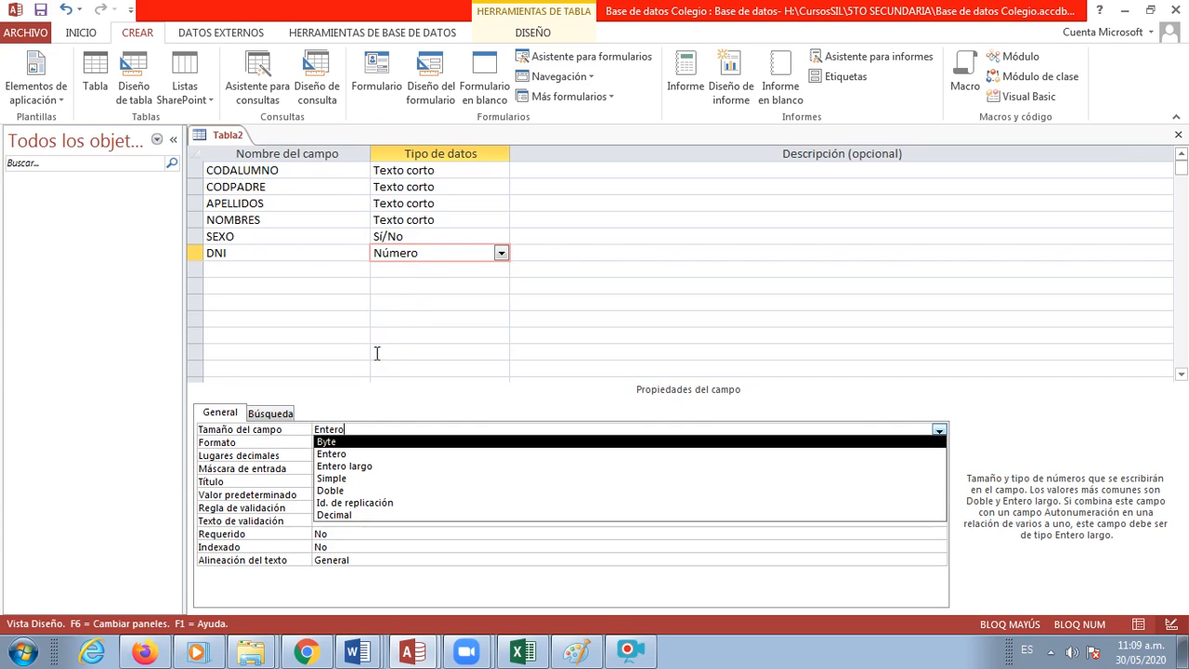
key(Down)
key(Return)
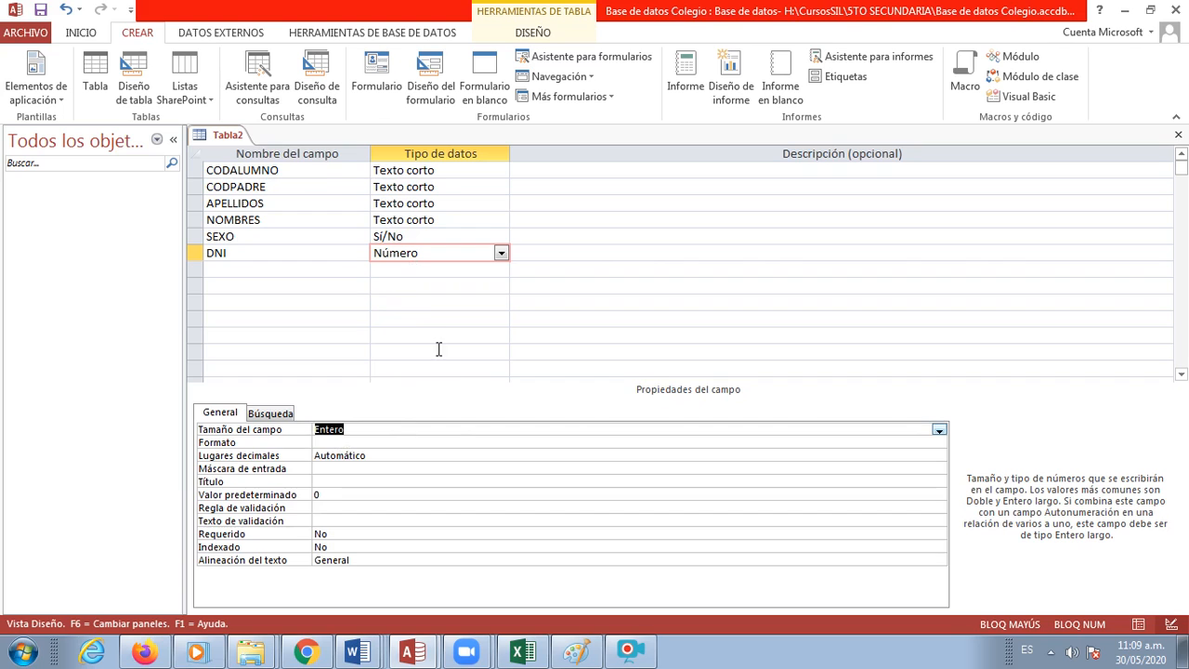
click(338, 270)
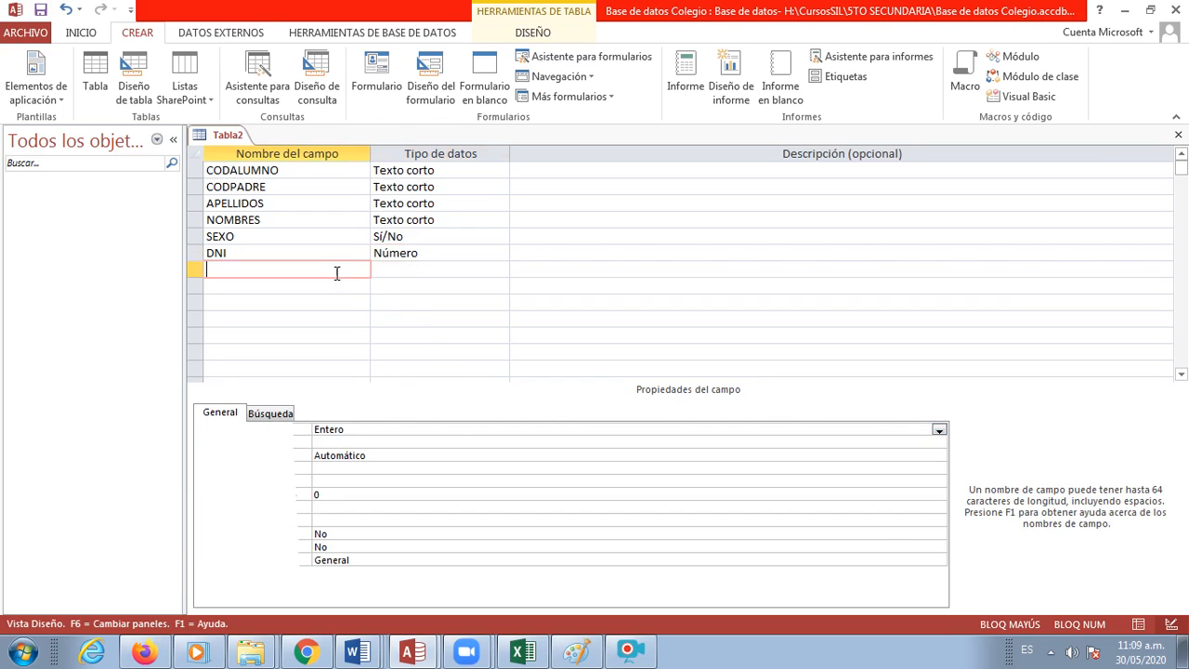
click(425, 253)
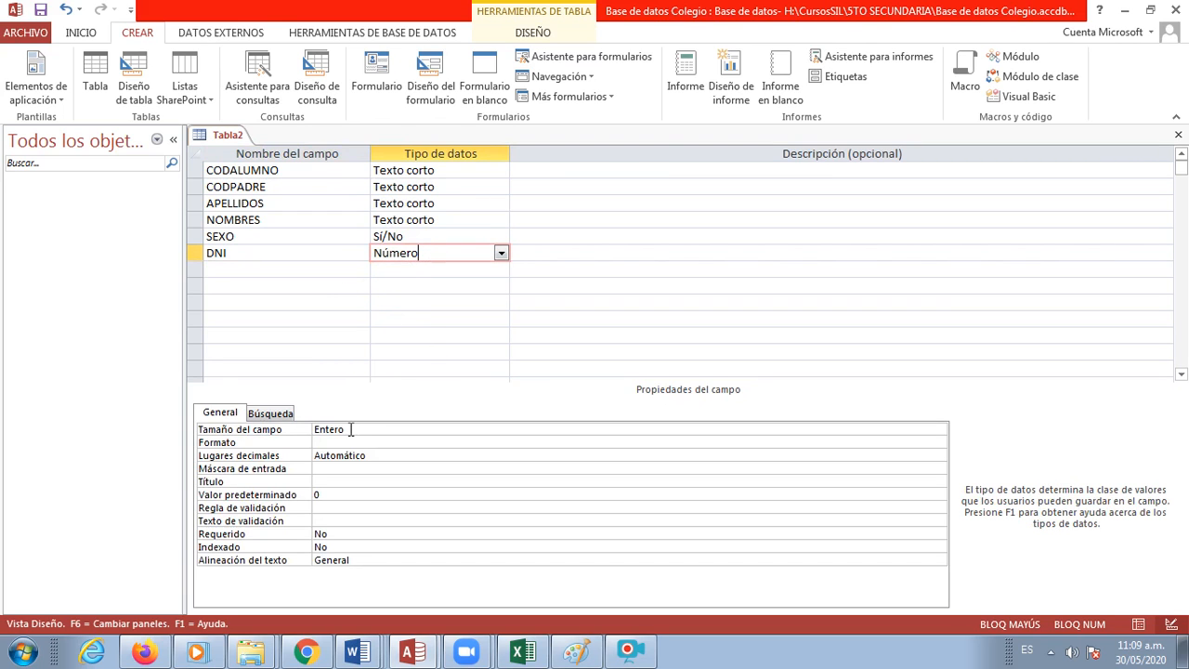
- Check the column after DNI in the Word ALUMNOS table, and add a field DIRECCION with the Texto corto data type in Access
click(348, 270)
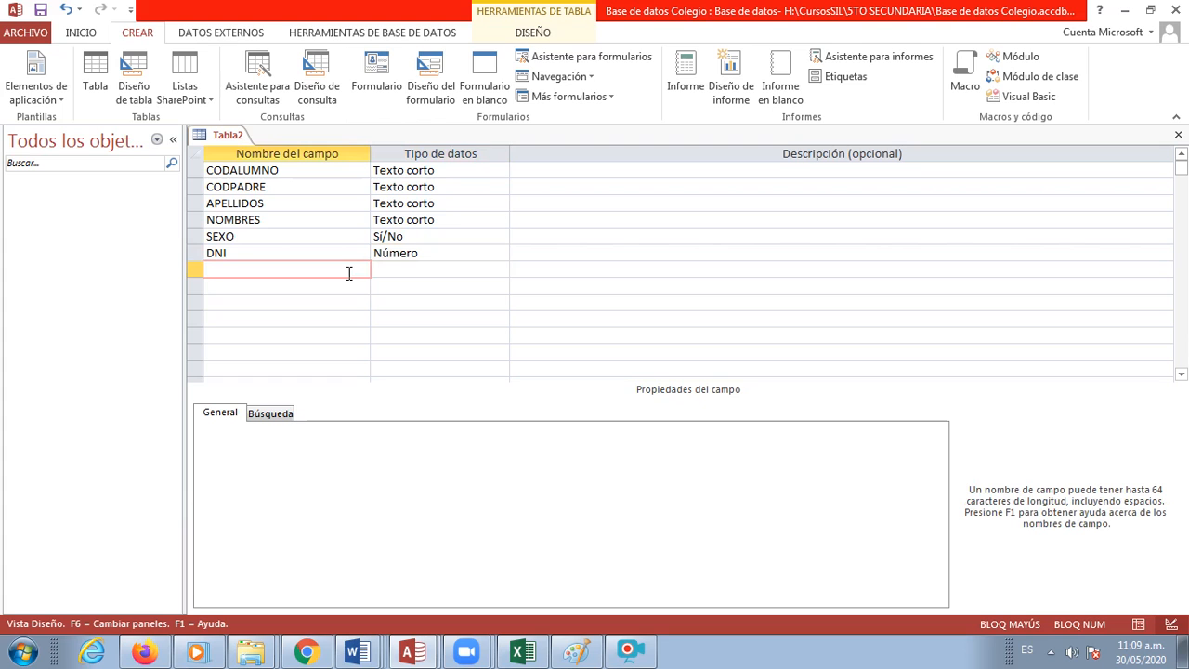
click(357, 652)
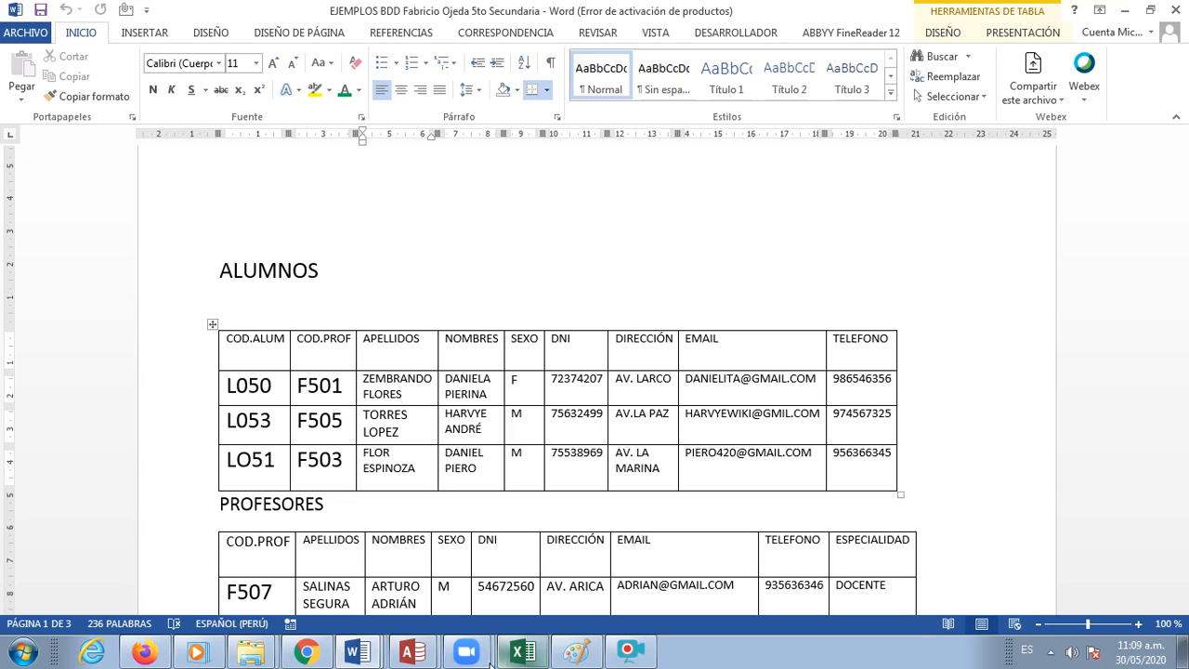
click(413, 654)
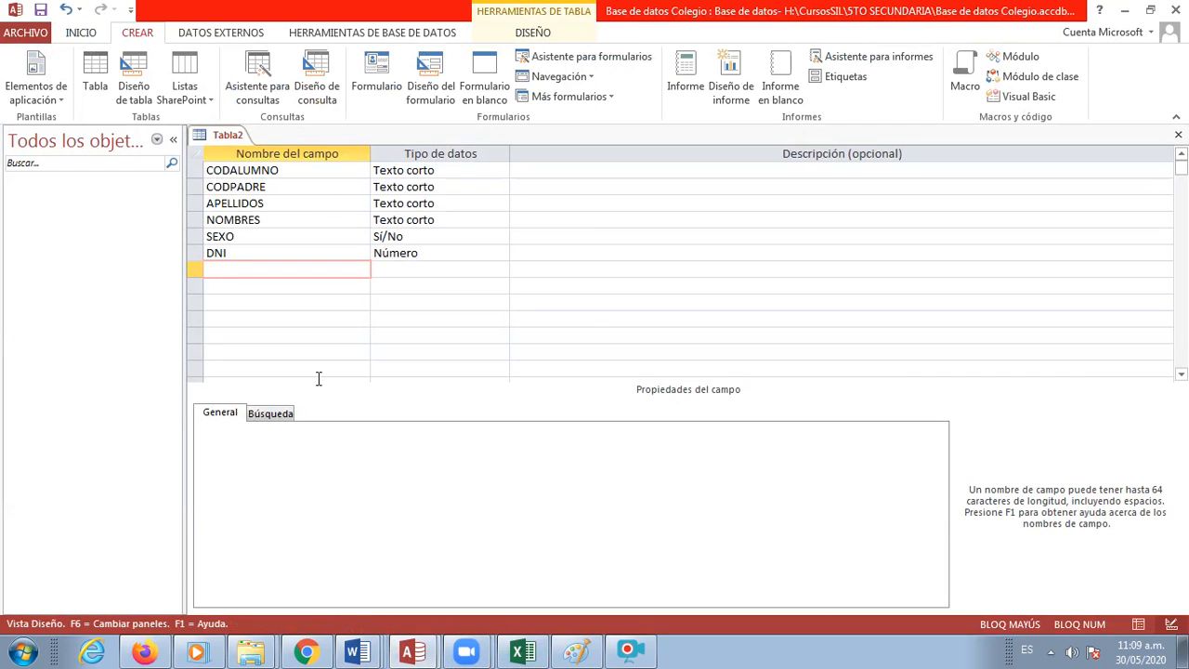
text(DIRECCION)
key(Return)
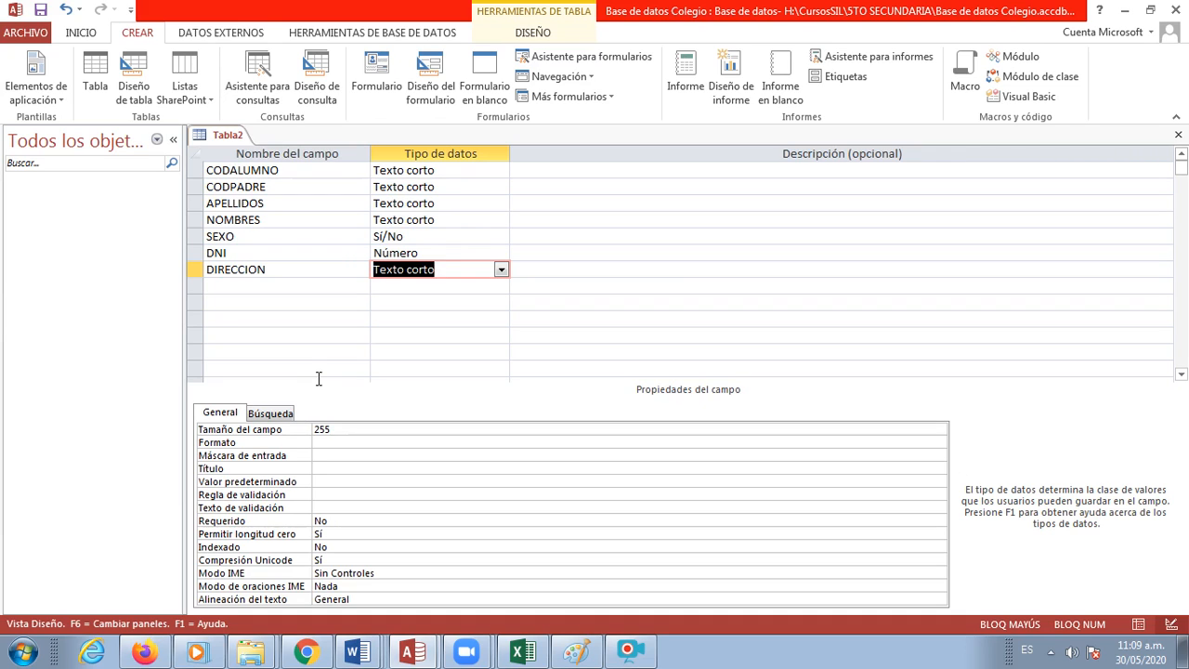
- Set the DIRECCION field's size to 100
click(344, 429)
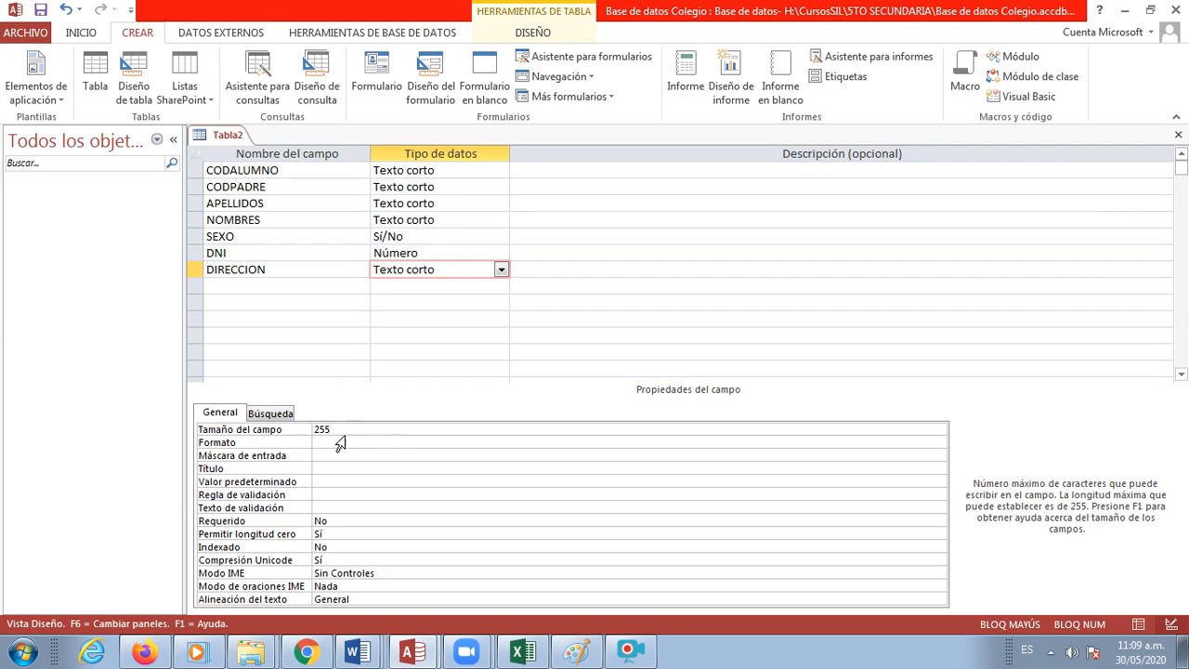
drag(344, 434, 308, 430)
text(100)
key(Return)
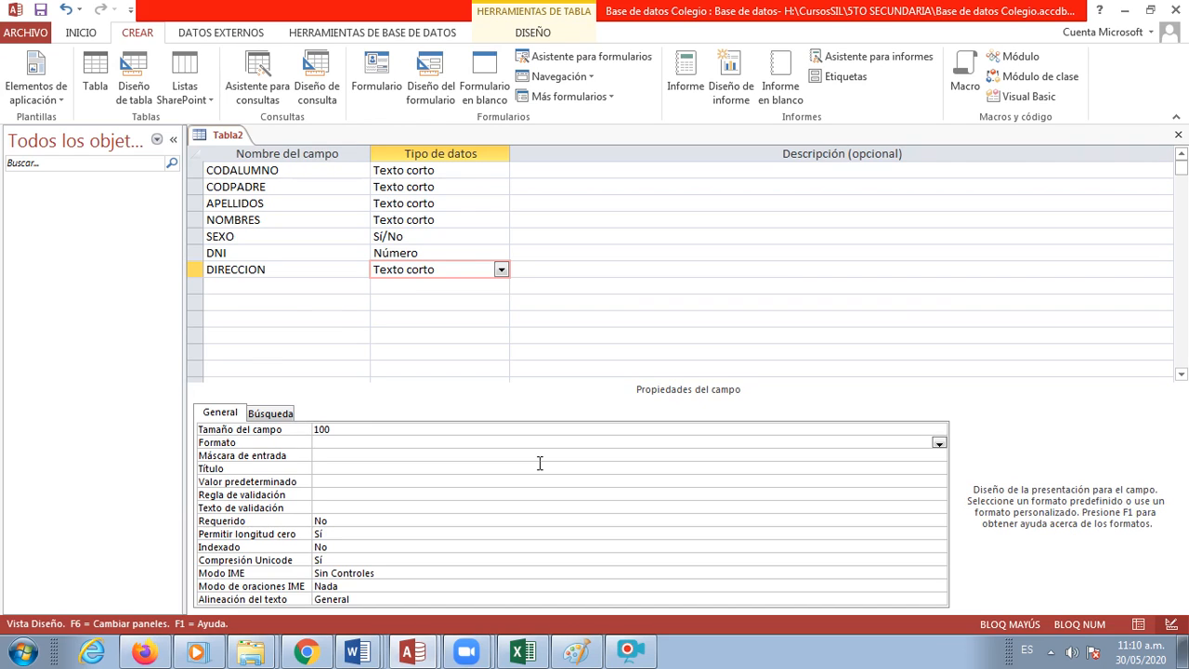
- Add an EMAIL field below DIRECCION with the Texto corto data type
click(275, 288)
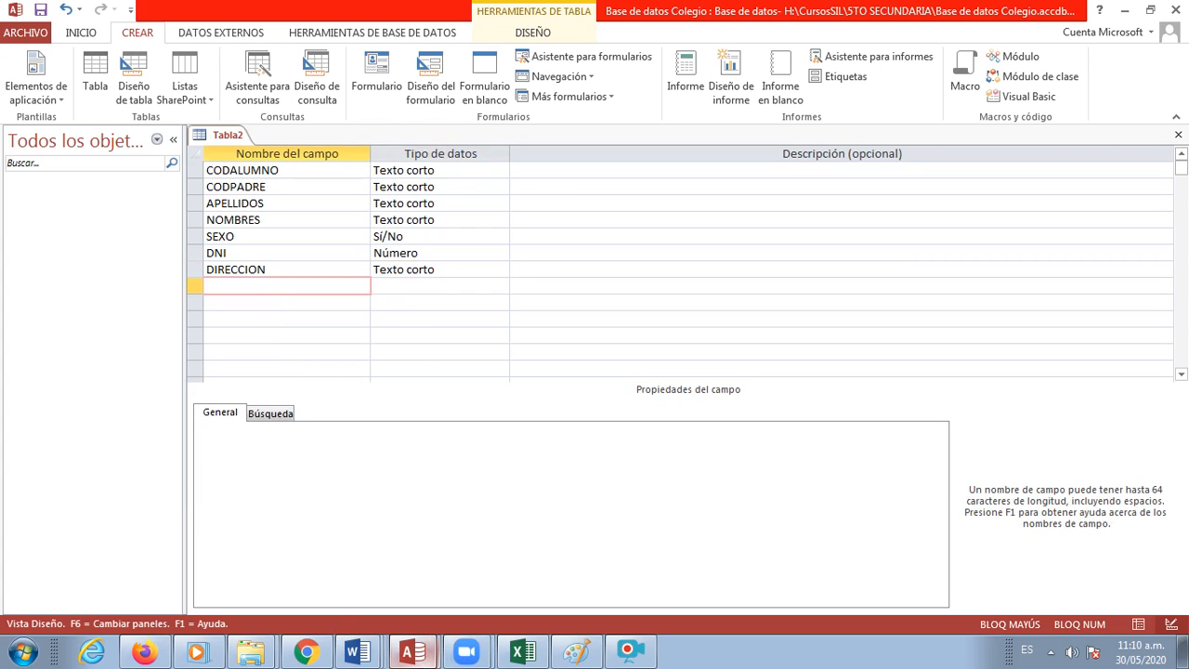
click(419, 661)
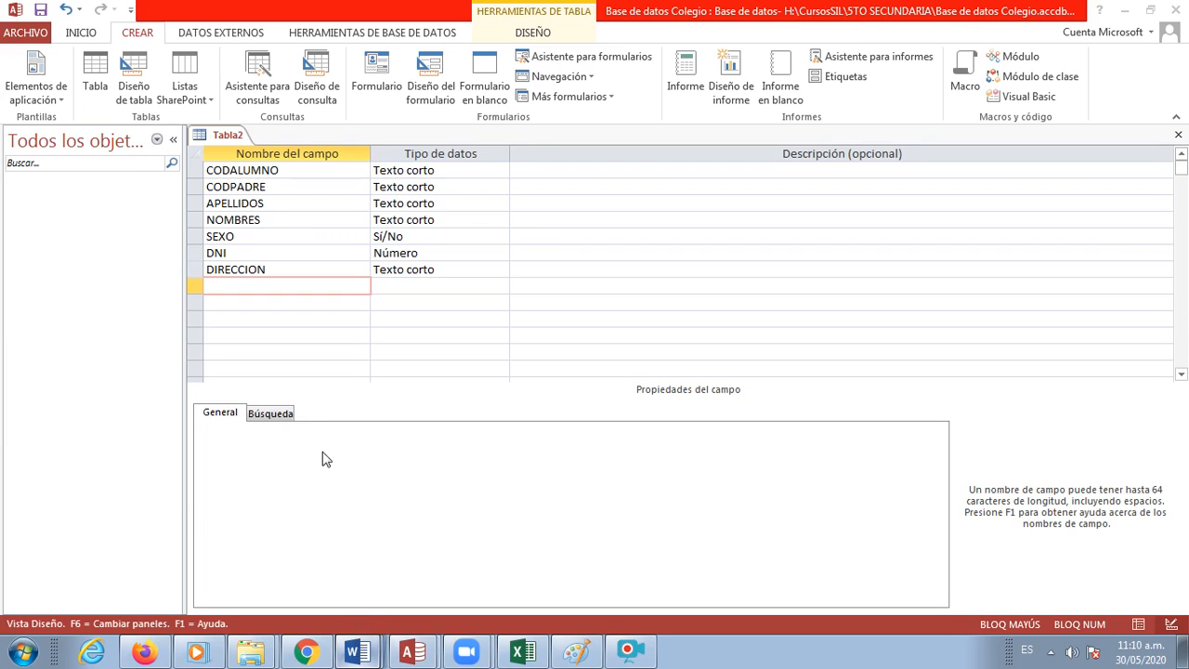
click(253, 286)
text(EMAIL)
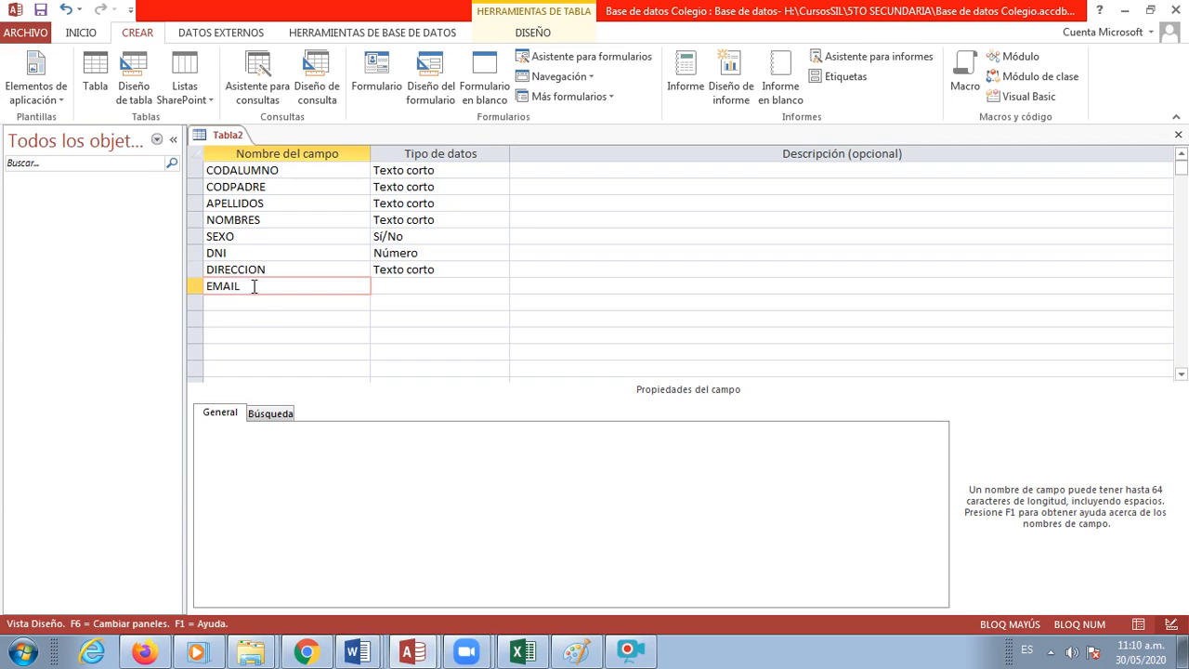
click(407, 286)
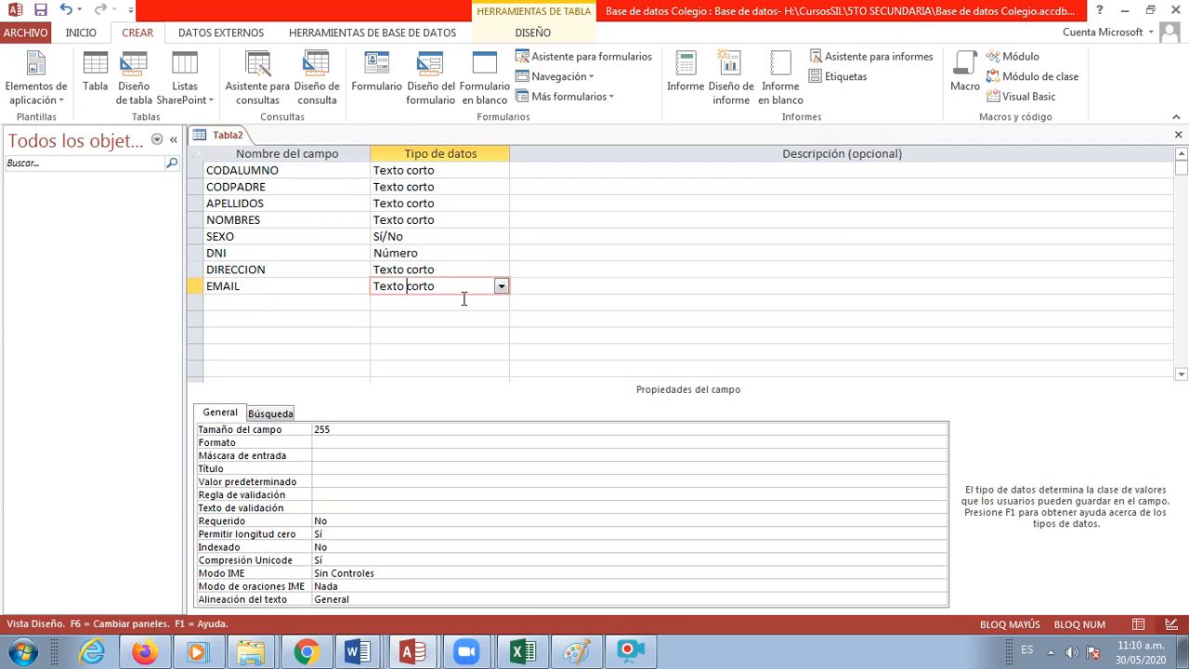
- Check the data types available for the EMAIL field and set its field size to 100
click(345, 441)
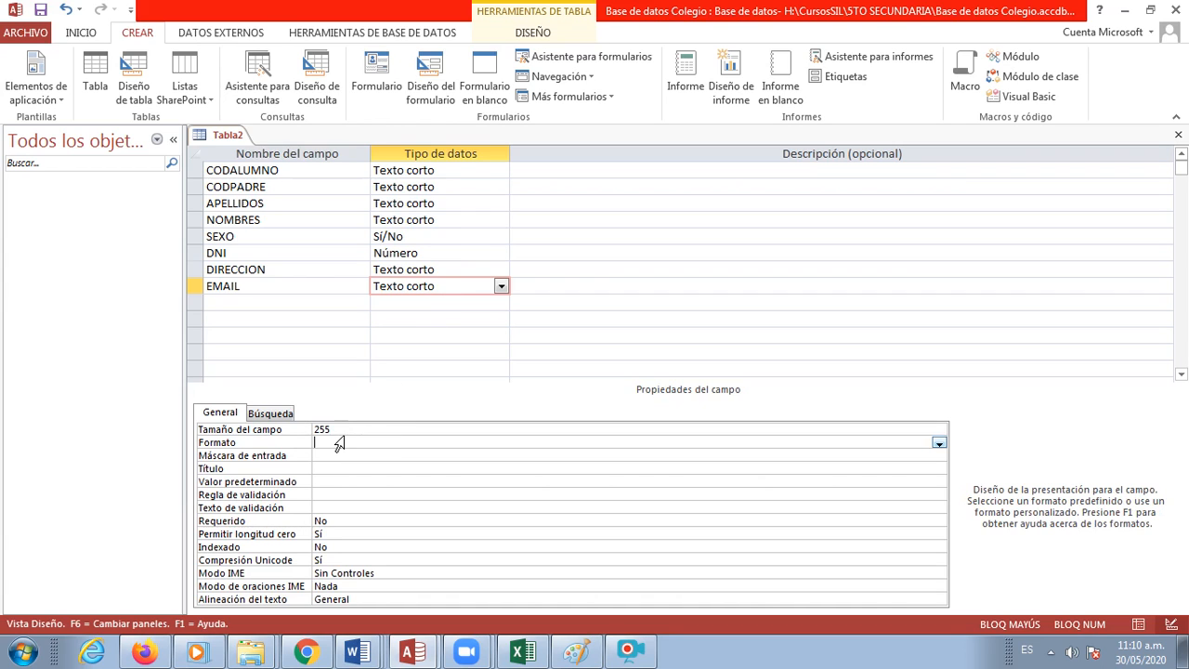
click(345, 429)
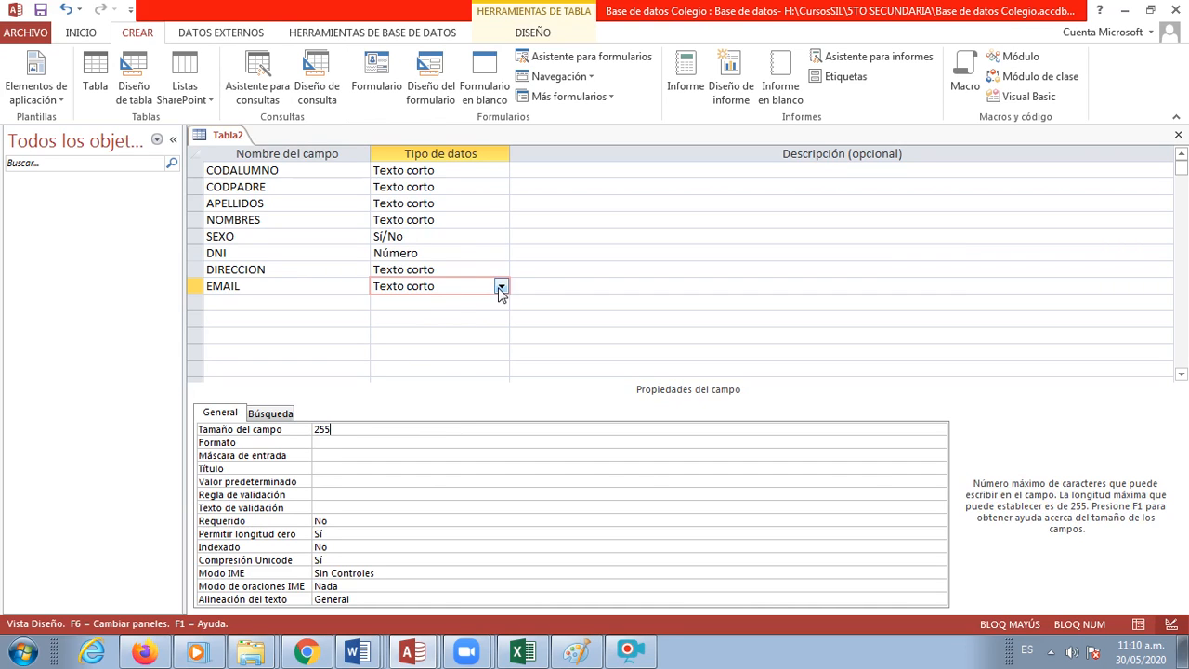
drag(463, 292, 327, 271)
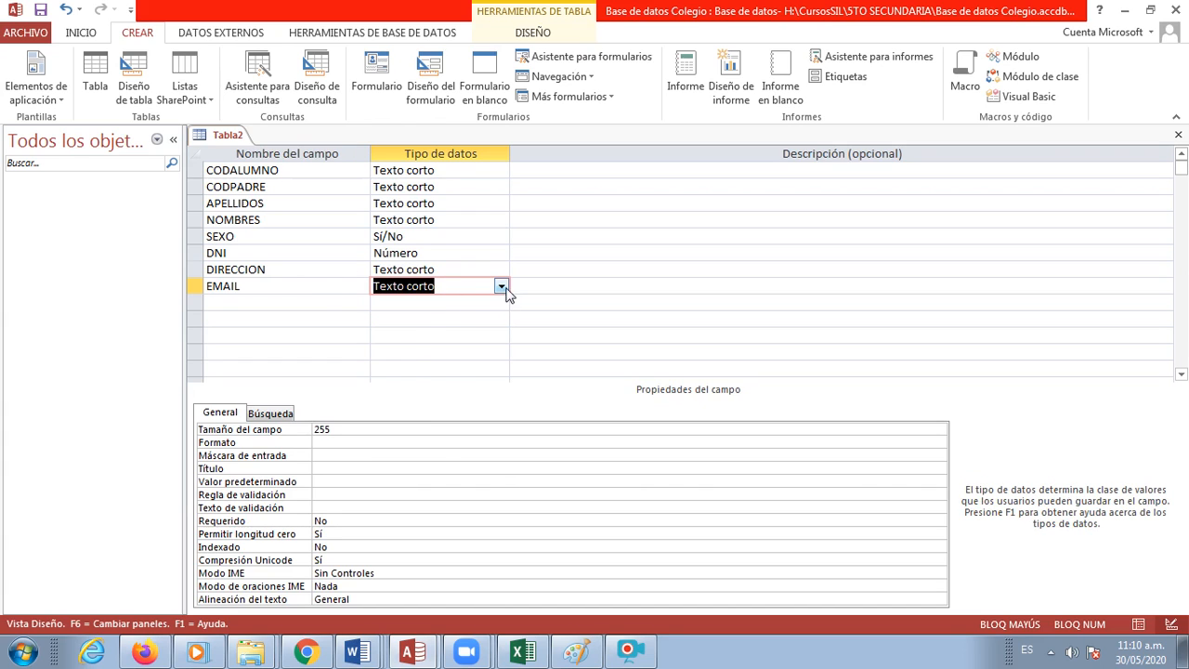
click(503, 287)
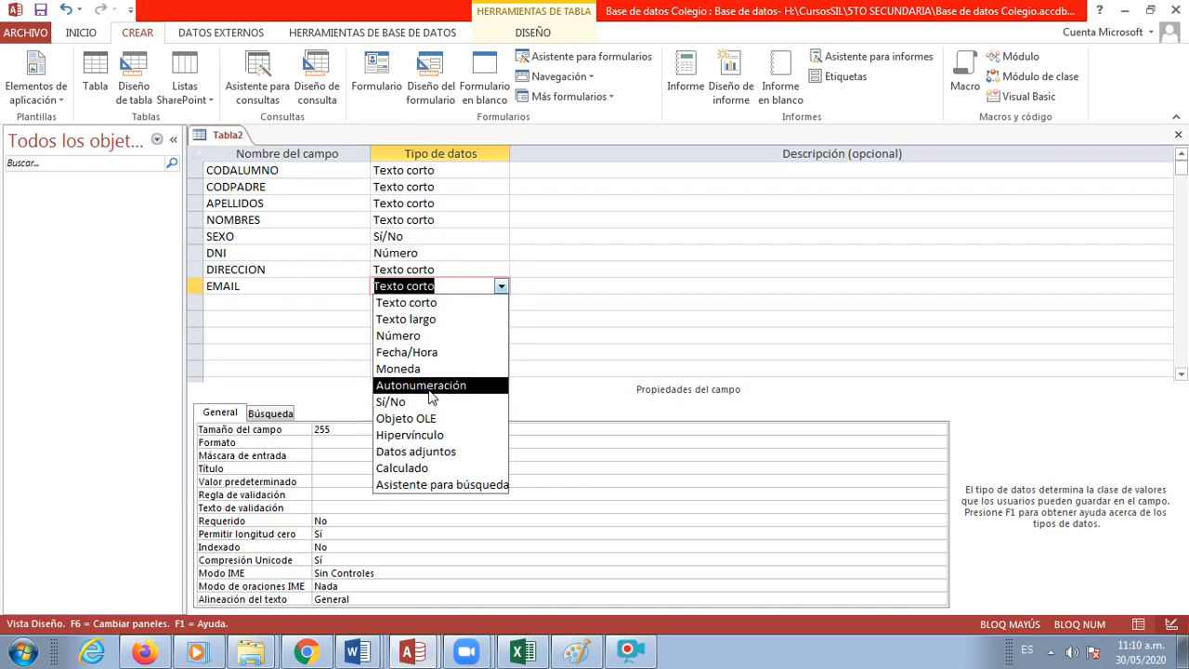
click(442, 287)
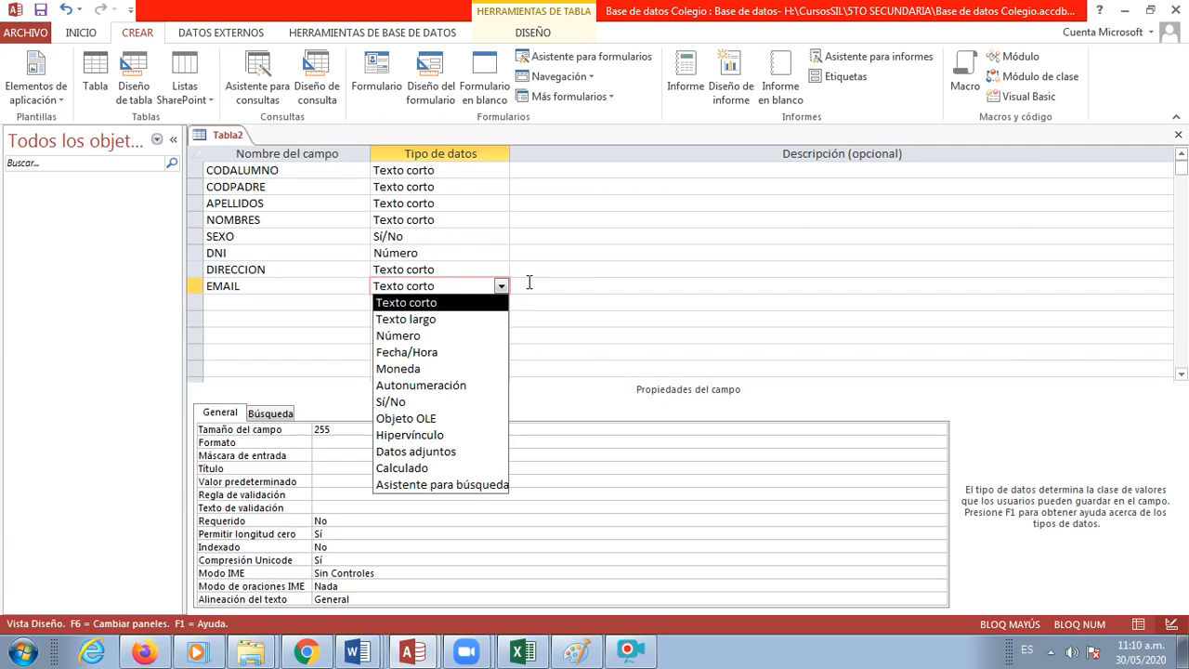
click(530, 284)
click(449, 288)
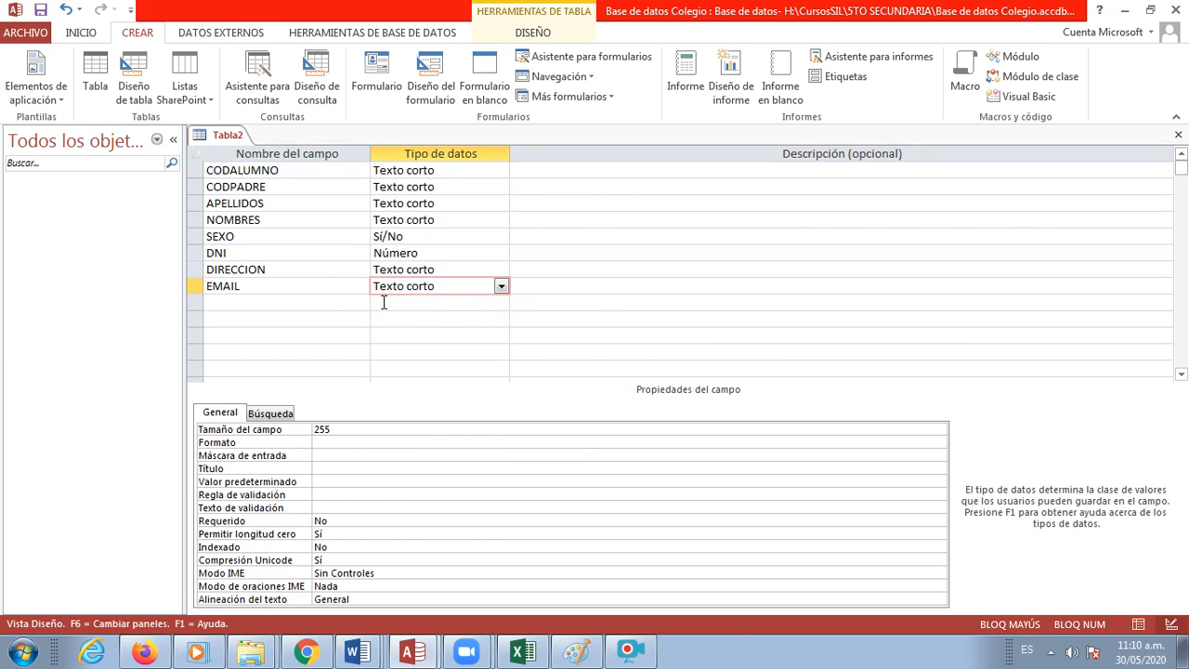
click(345, 432)
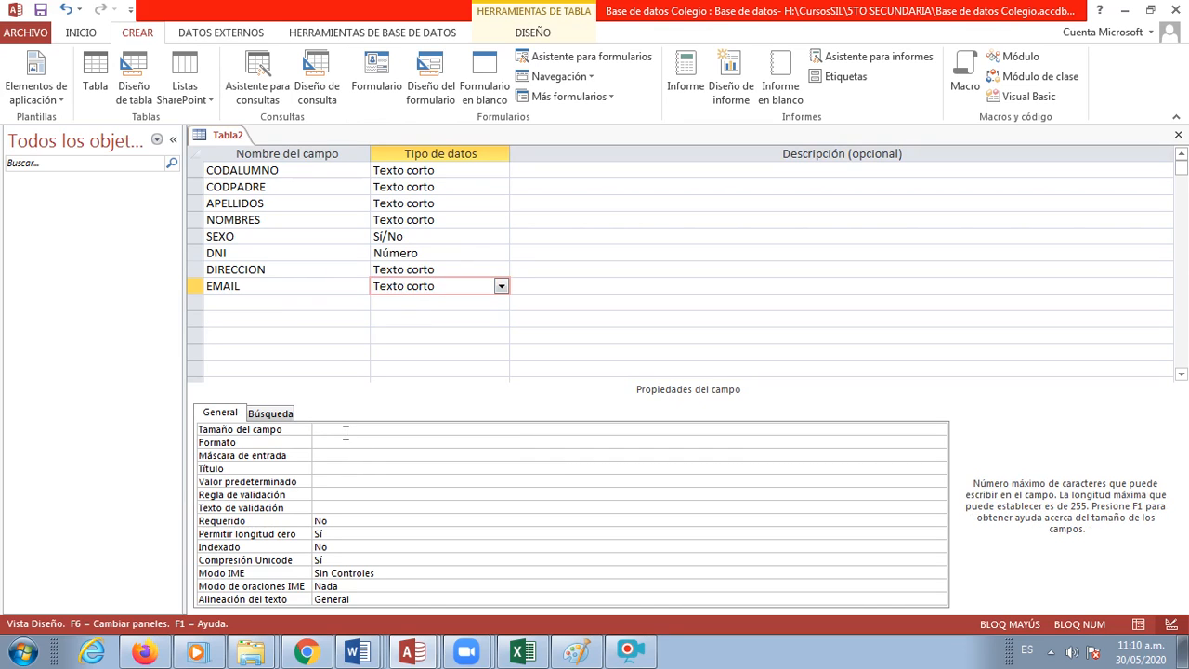
key(Return)
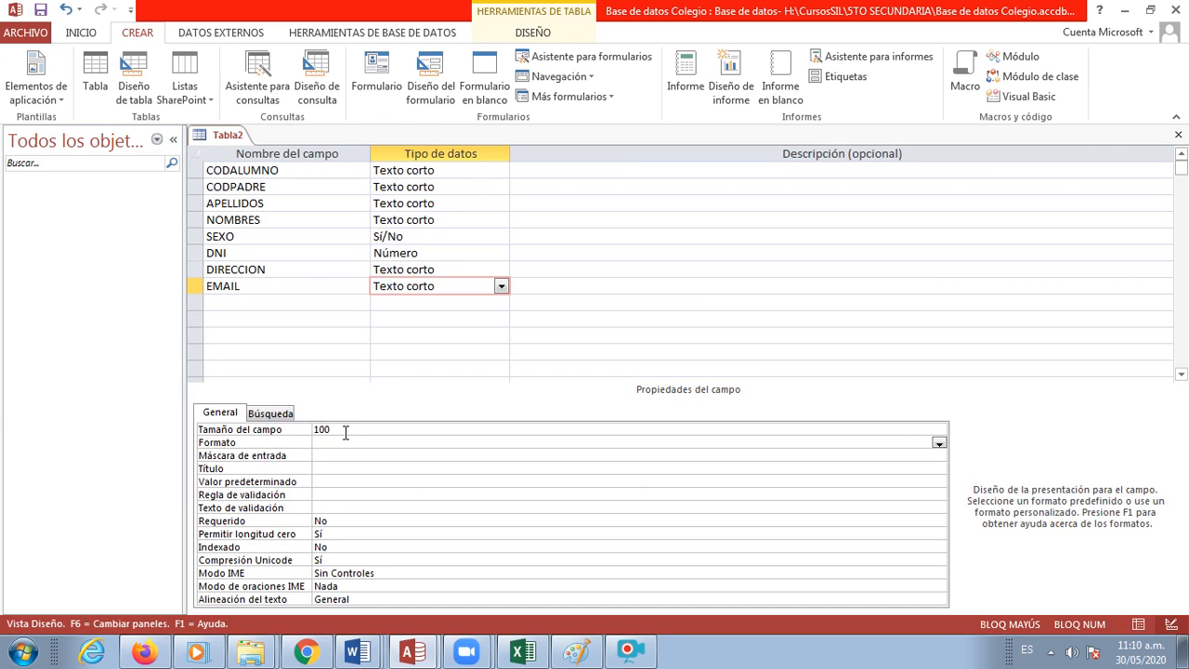
- Add a TELEFONO field of type Texto corto below EMAIL, checking the column heading in the Word document
click(253, 304)
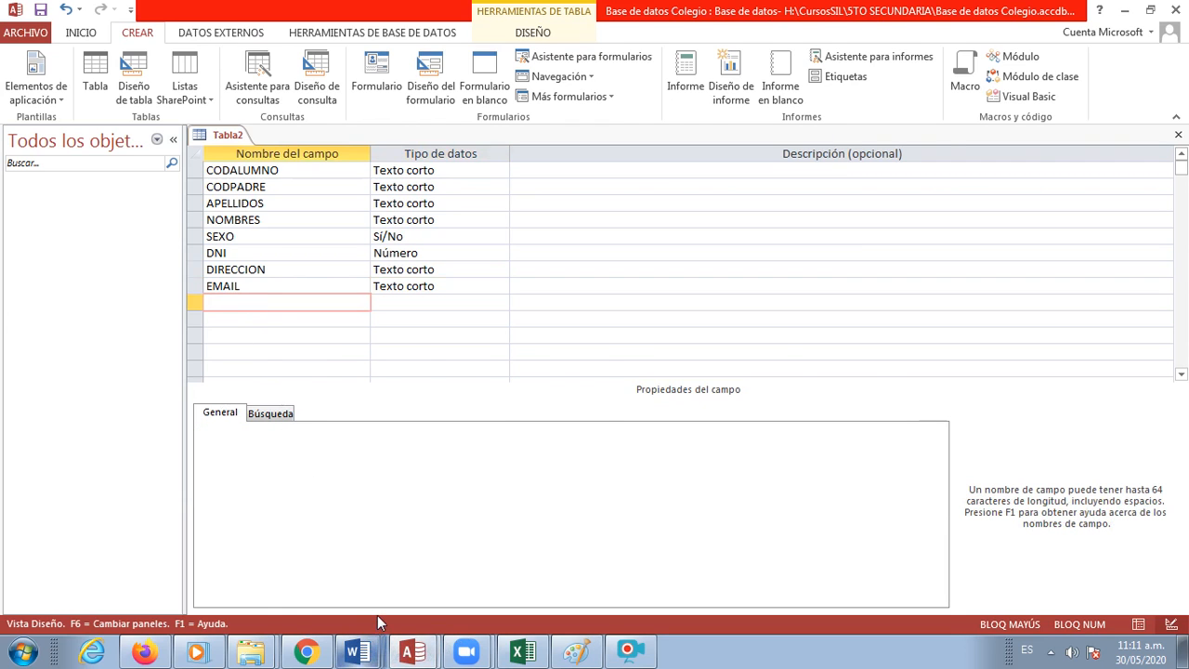
click(367, 656)
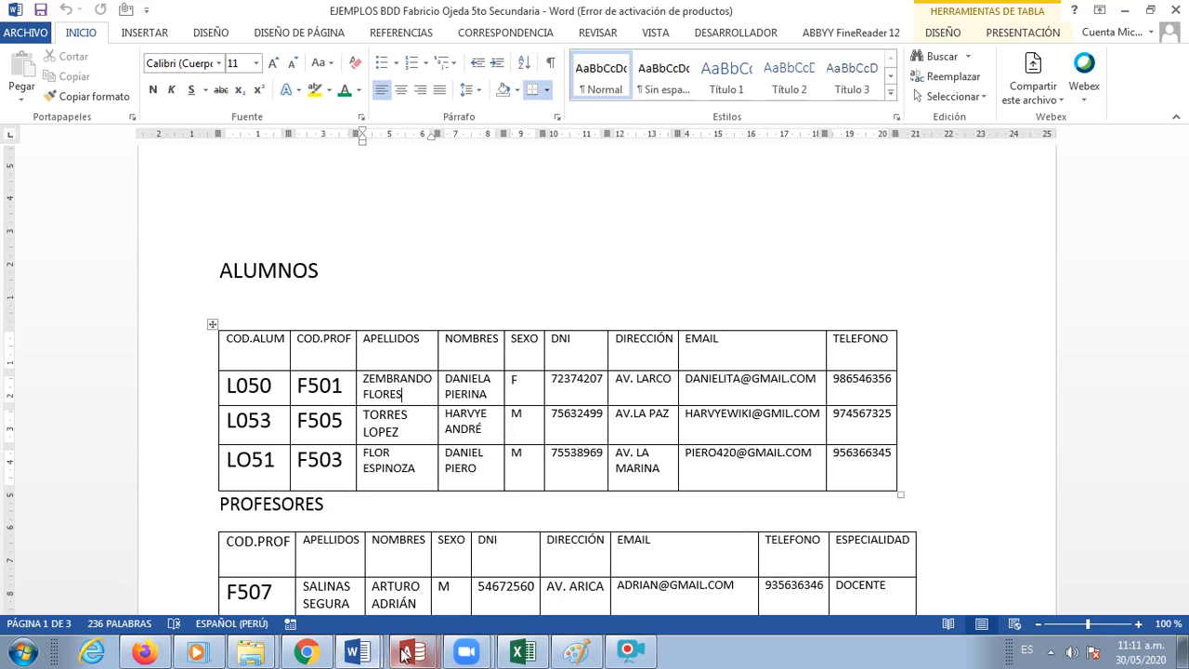
click(412, 653)
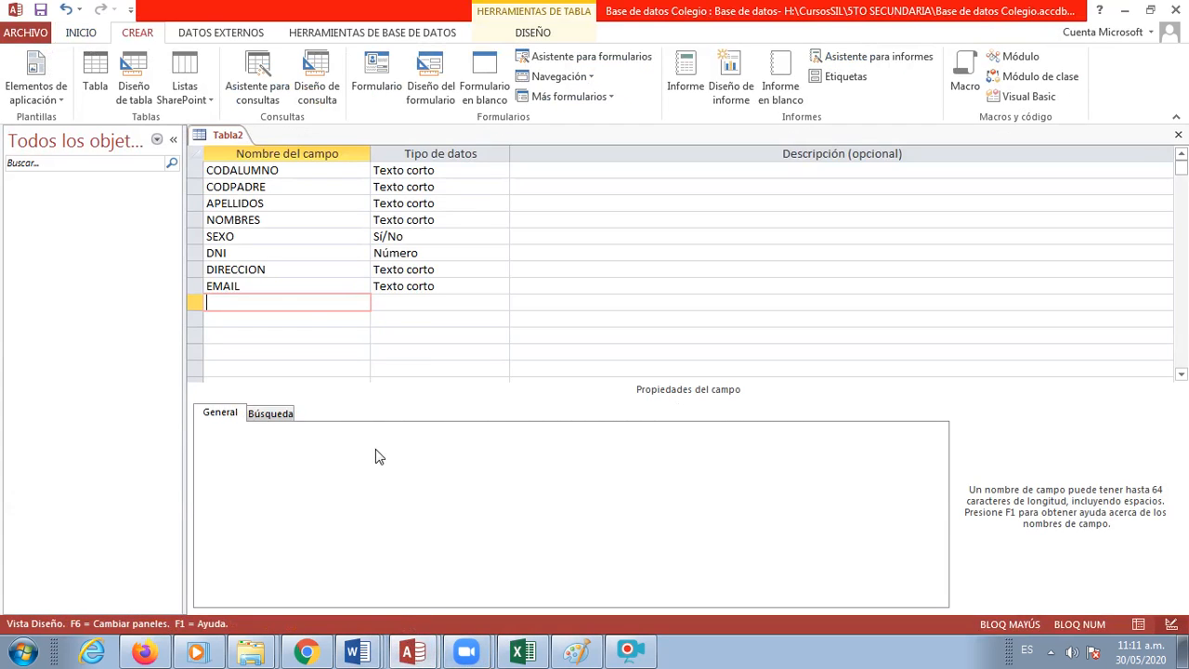
text(TELEFONO)
click(416, 306)
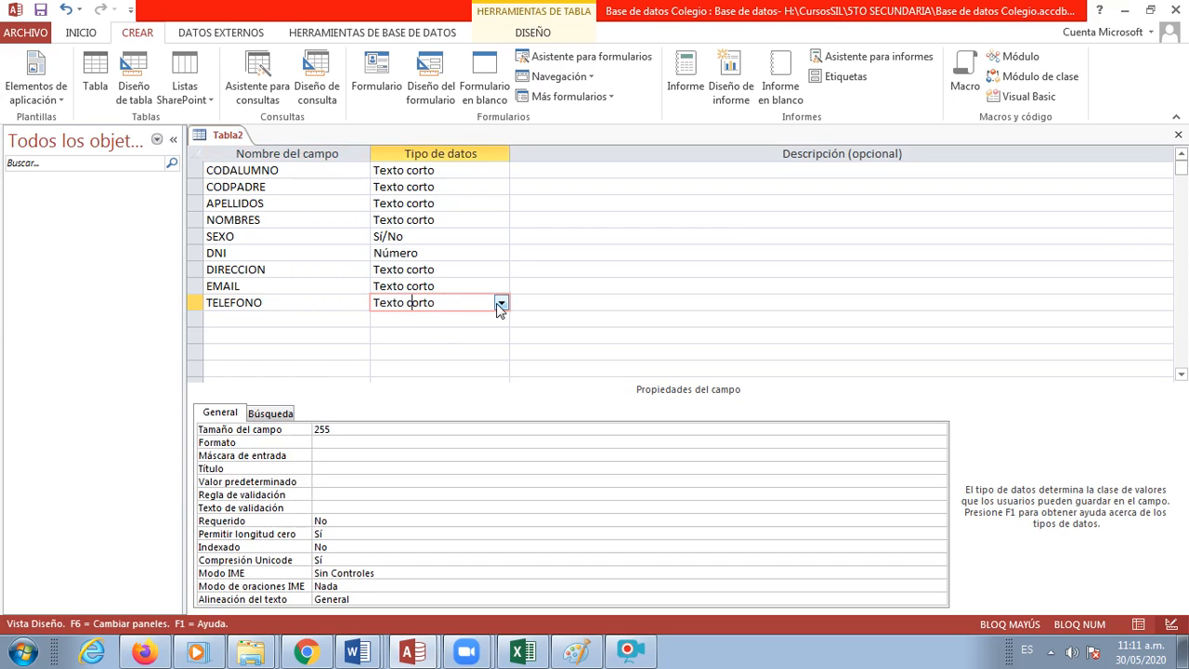
- Switch to the Word document and examine how the phone numbers in the ALUMNOS table are written
click(356, 653)
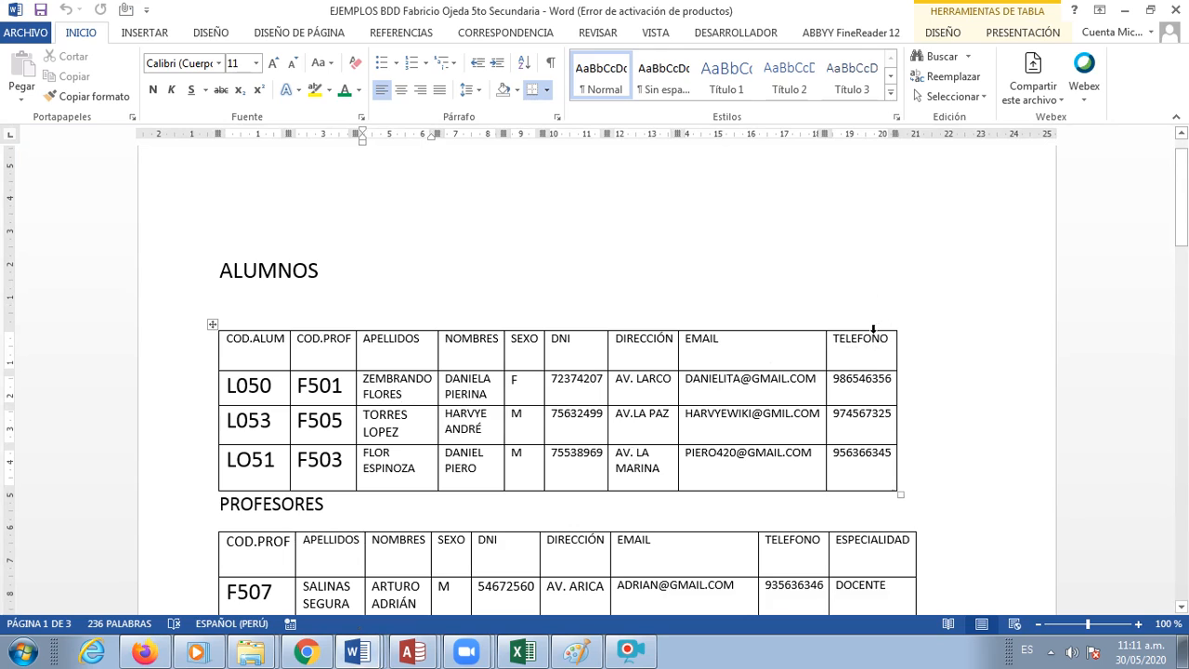
click(855, 381)
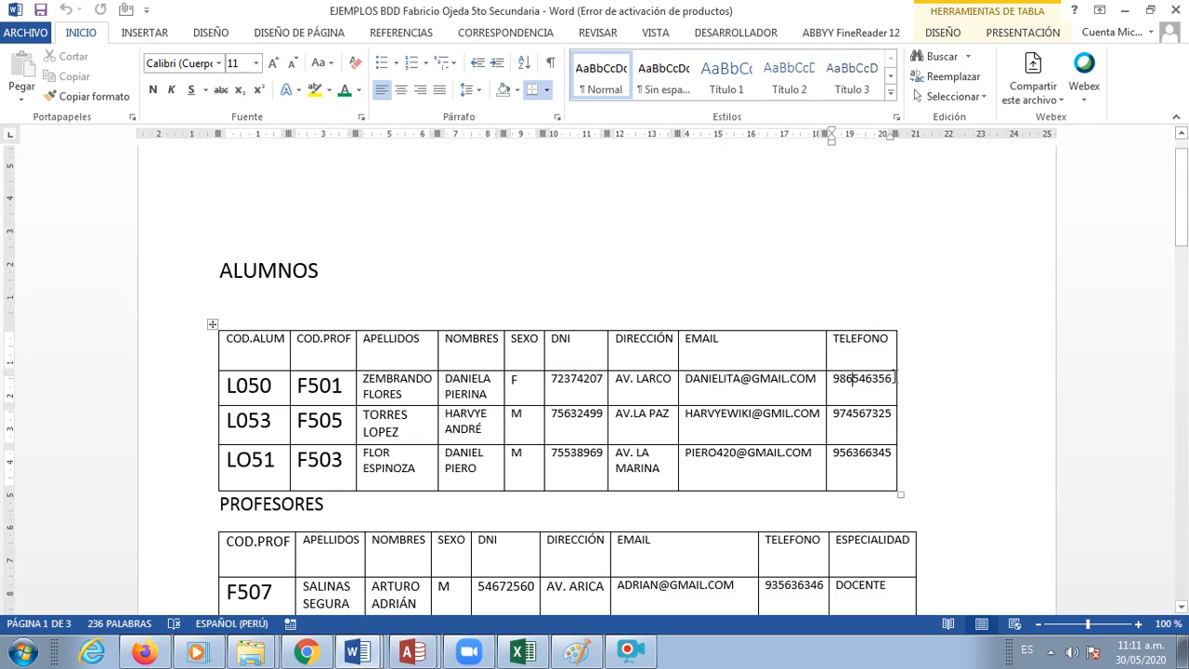
click(466, 653)
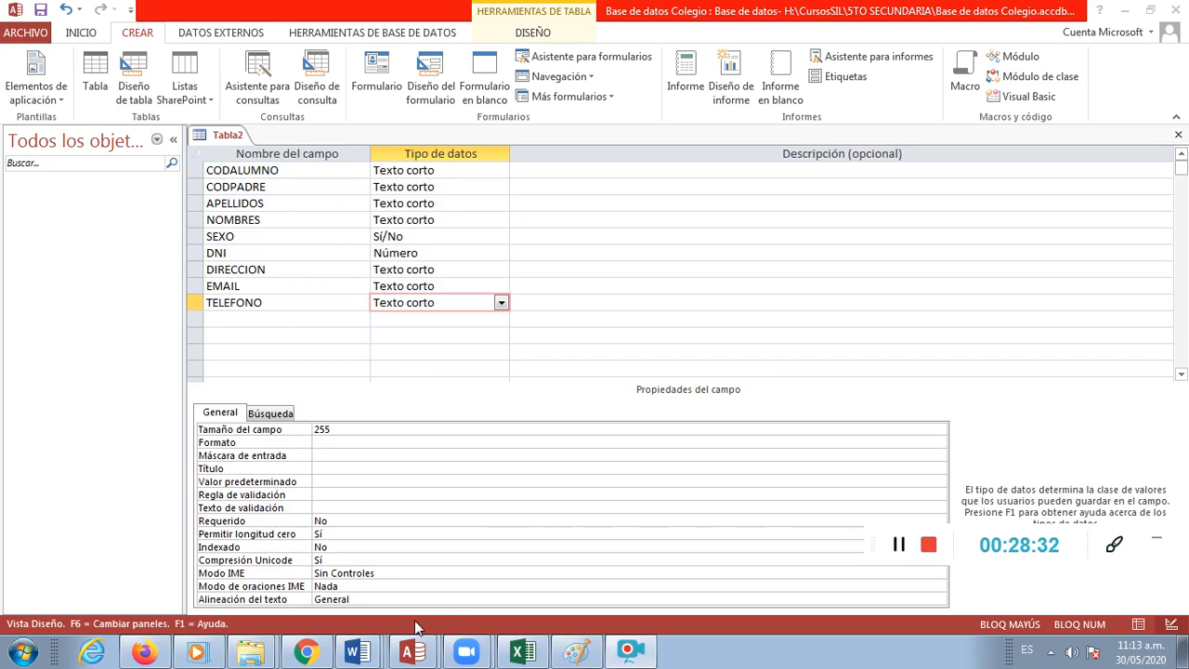
click(355, 652)
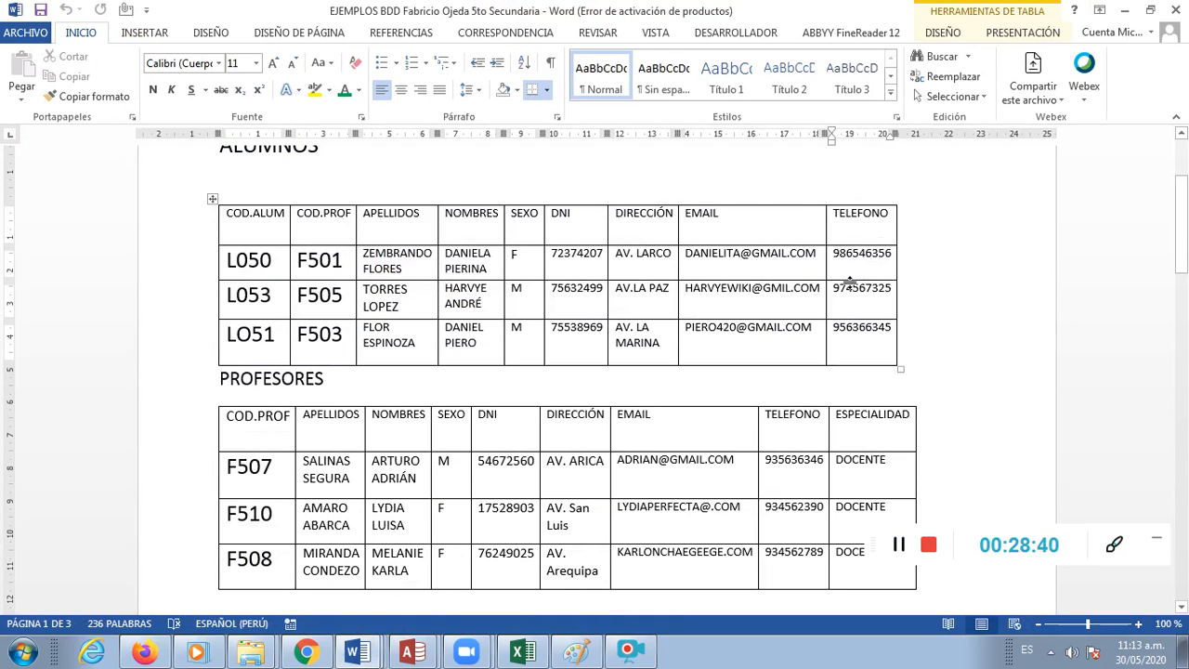
drag(834, 257, 889, 263)
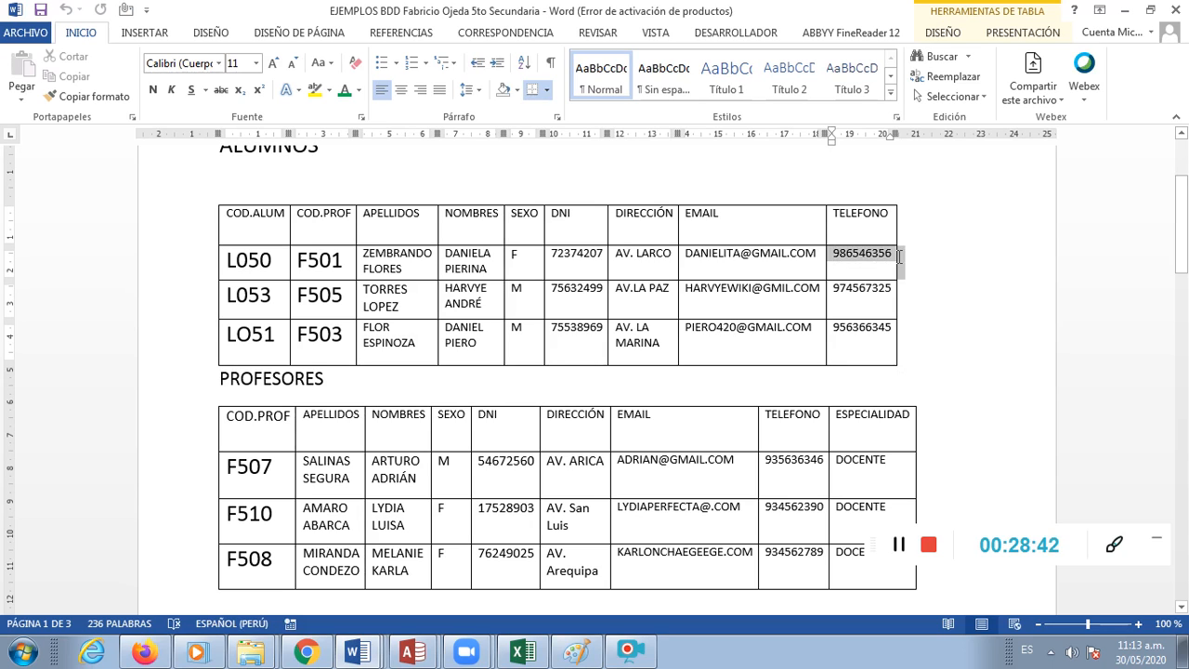
click(889, 263)
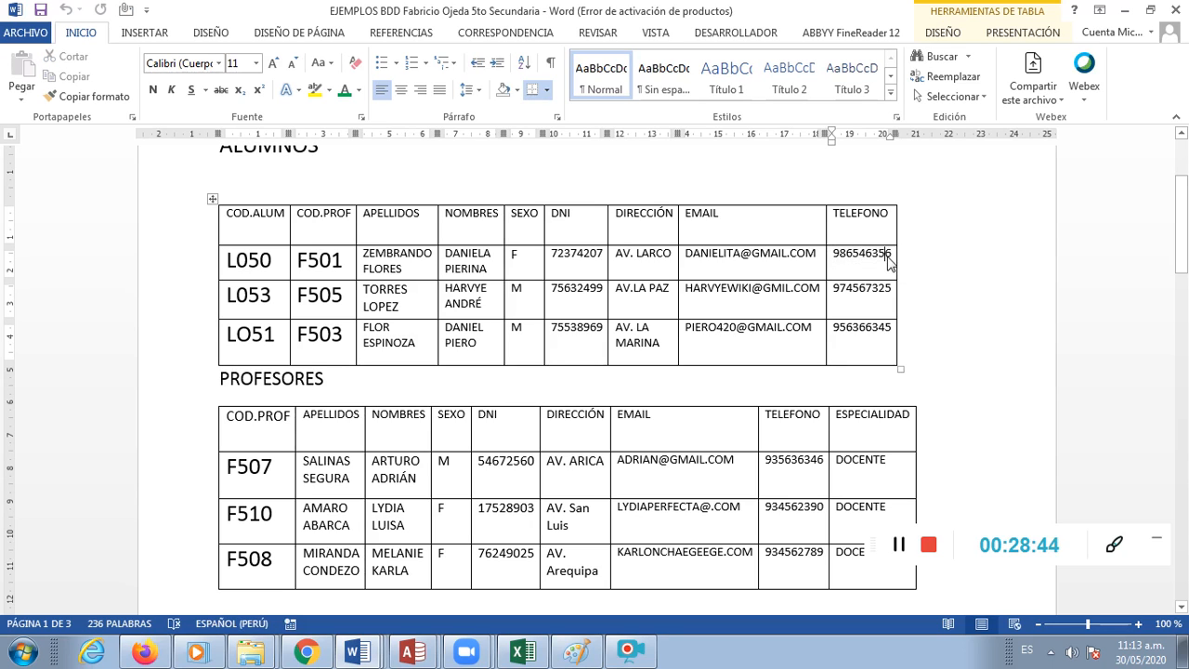
- Insert the prefix 051- before the first student's phone number in the ALUMNOS table
click(828, 263)
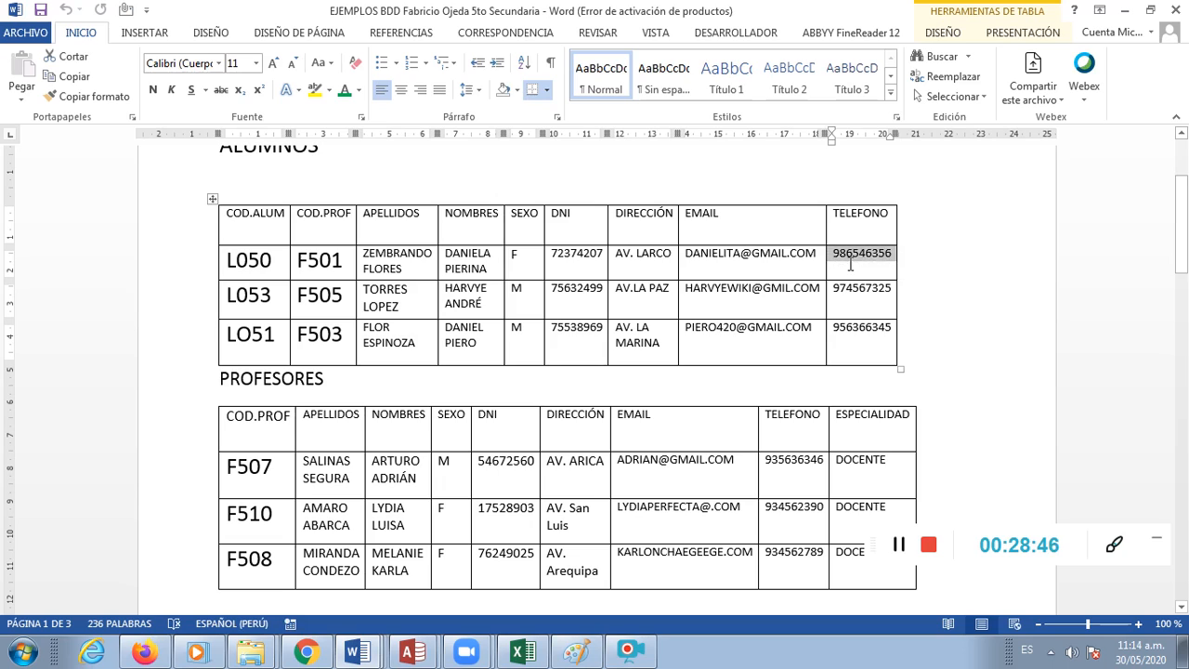
click(848, 256)
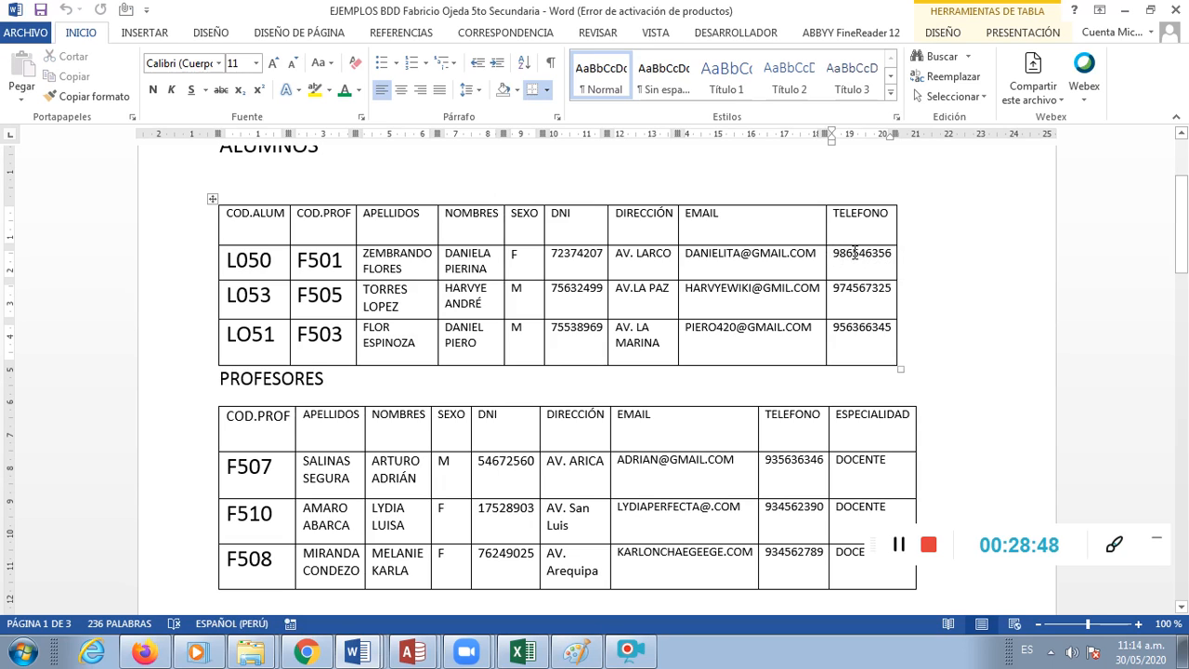
key(Left)
text(051)
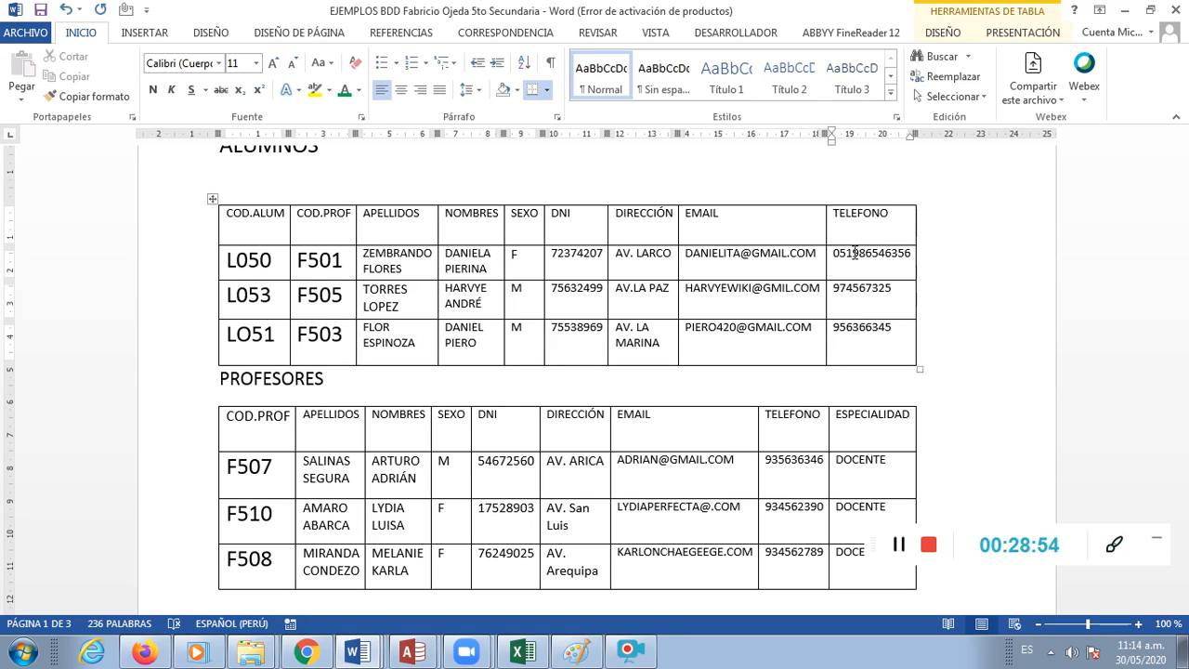
text(-)
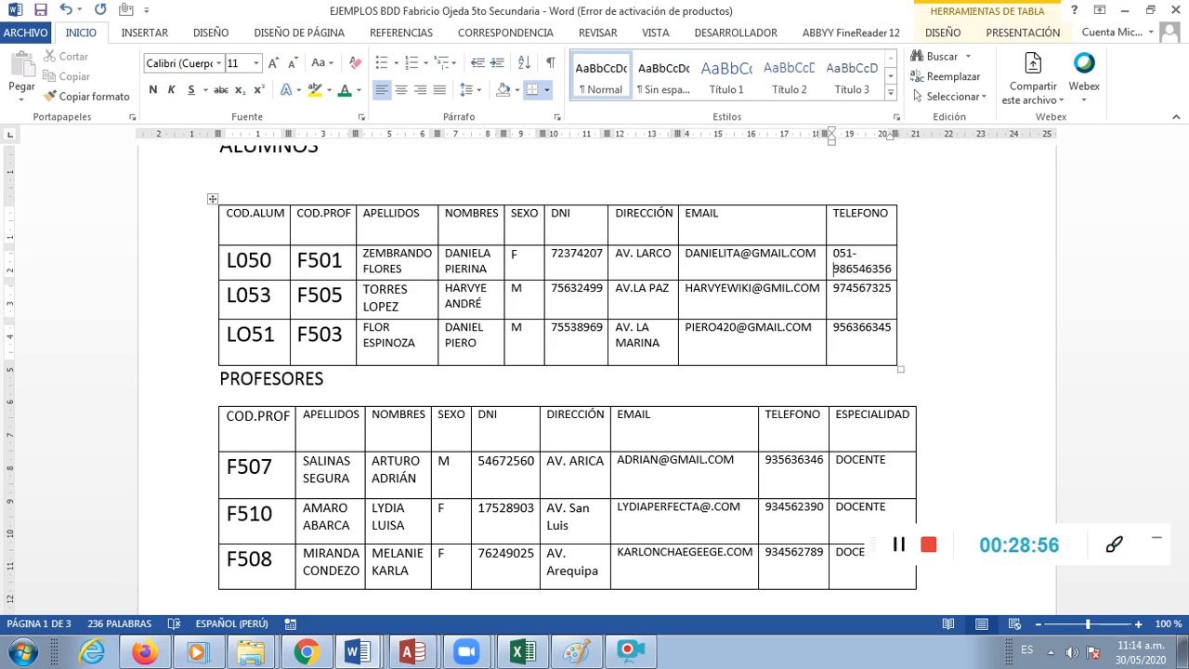
- Widen the TELEFONO column of the ALUMNOS table and add a second hyphen three digits after the phone number's prefix
drag(895, 220, 962, 217)
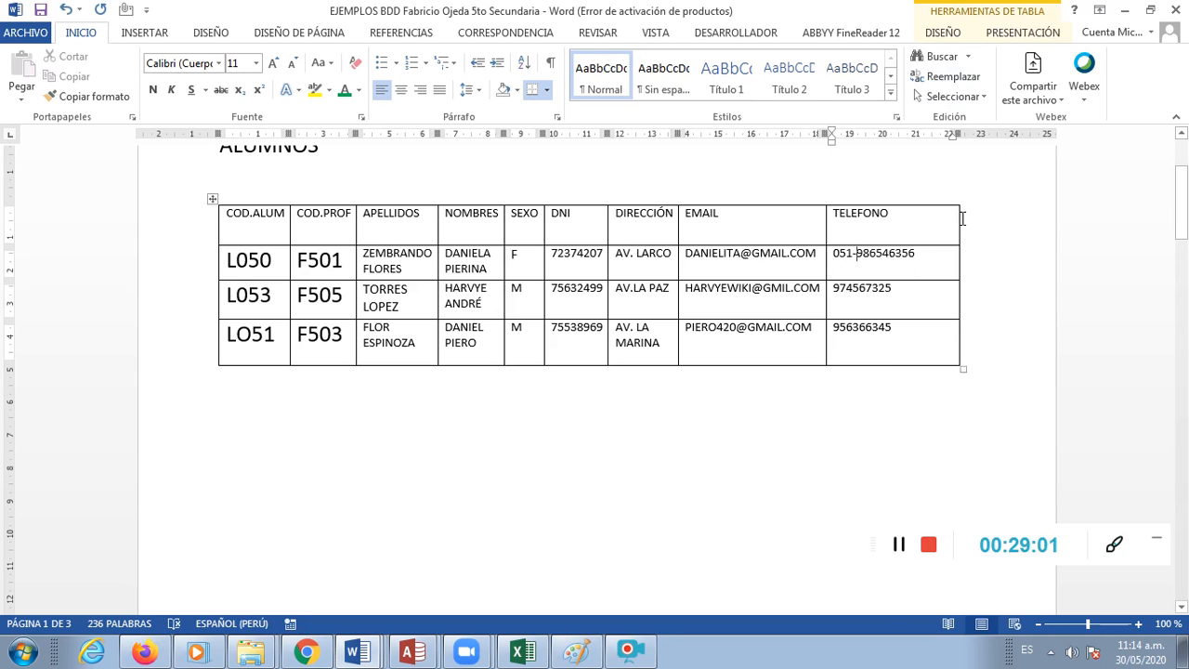
click(879, 262)
text(-)
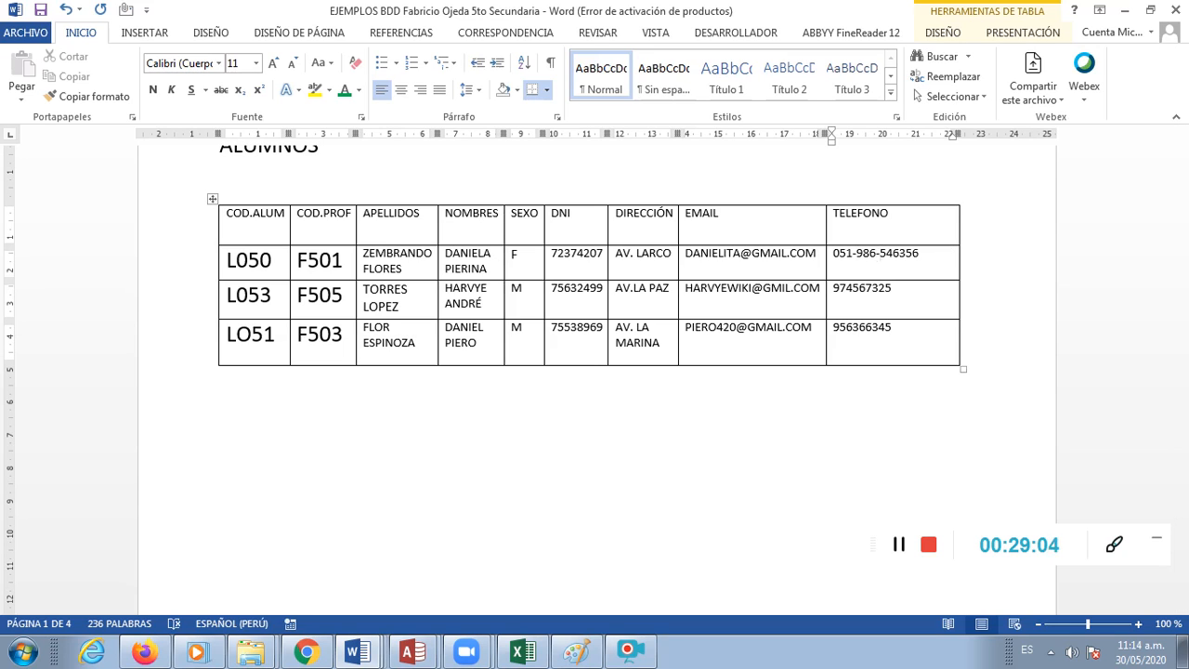
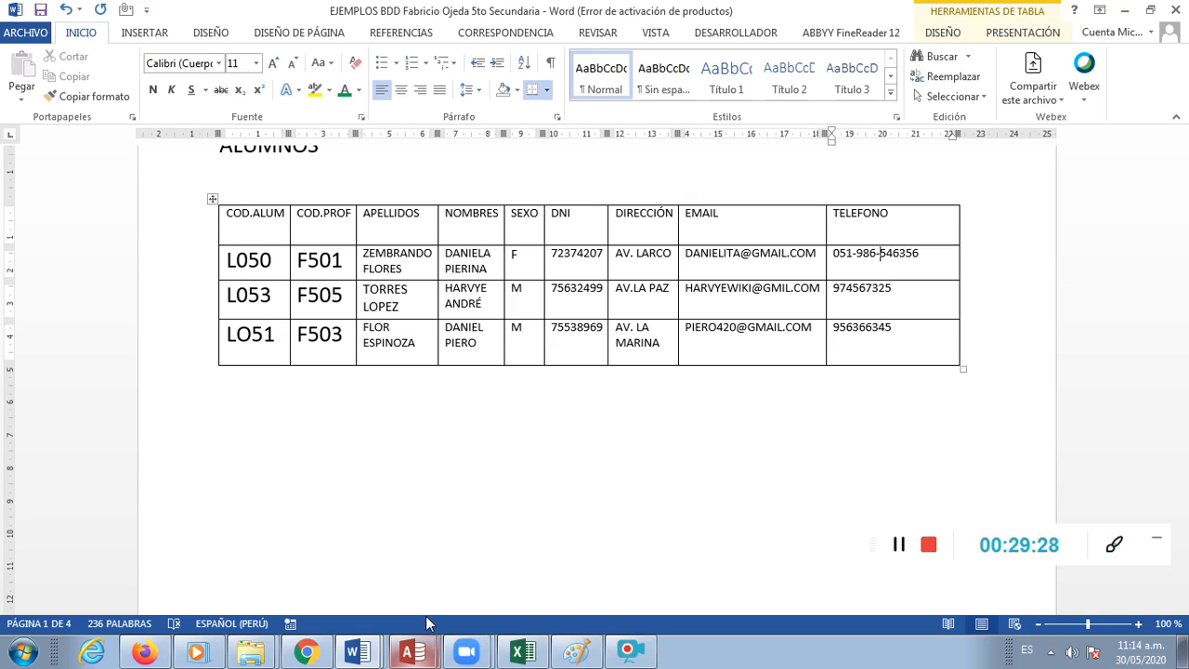
- Switch back to the Access table design and set the TELEFONO field's size to 30
click(411, 652)
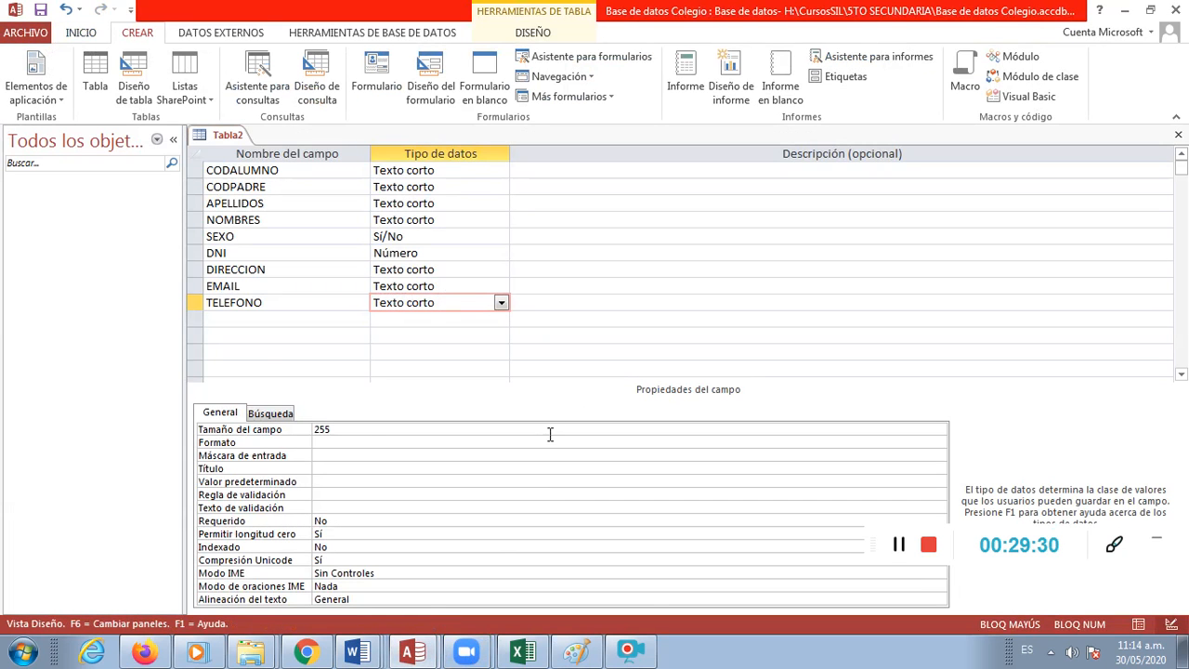
click(368, 430)
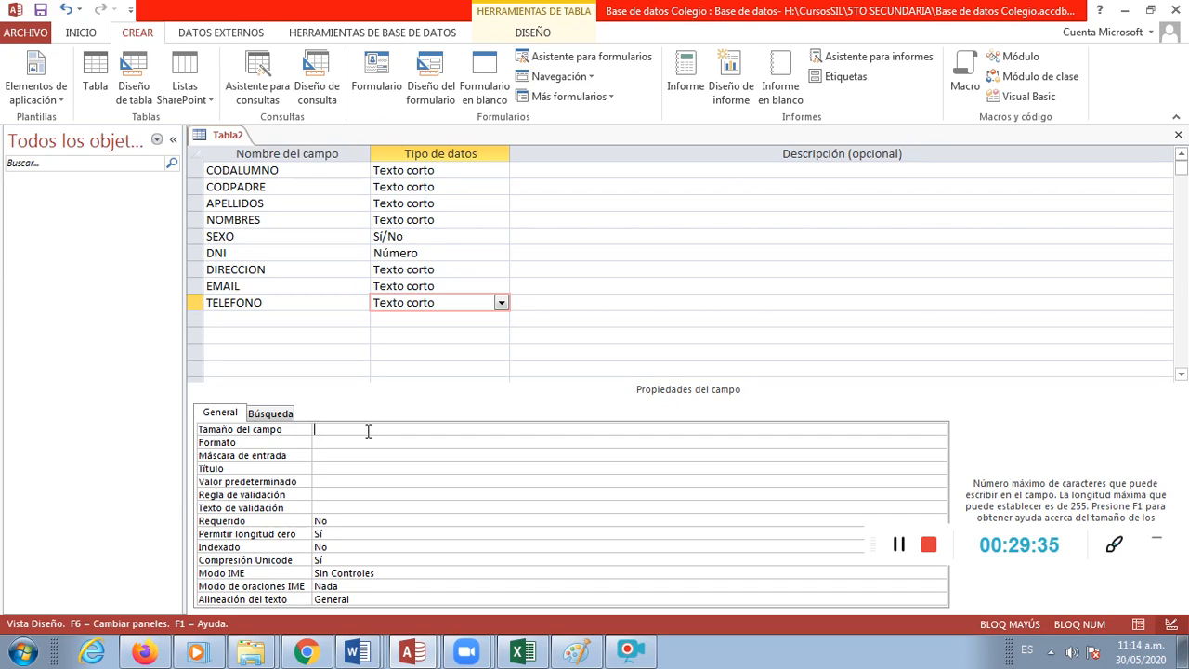
text(30)
key(Return)
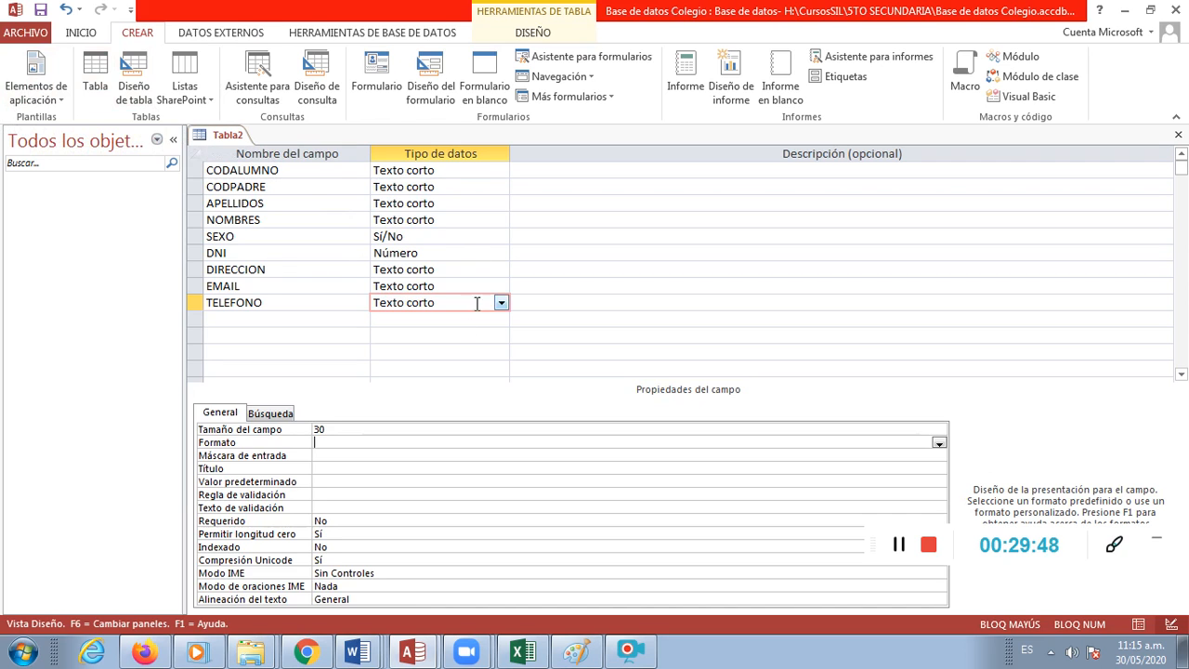
click(465, 350)
click(466, 320)
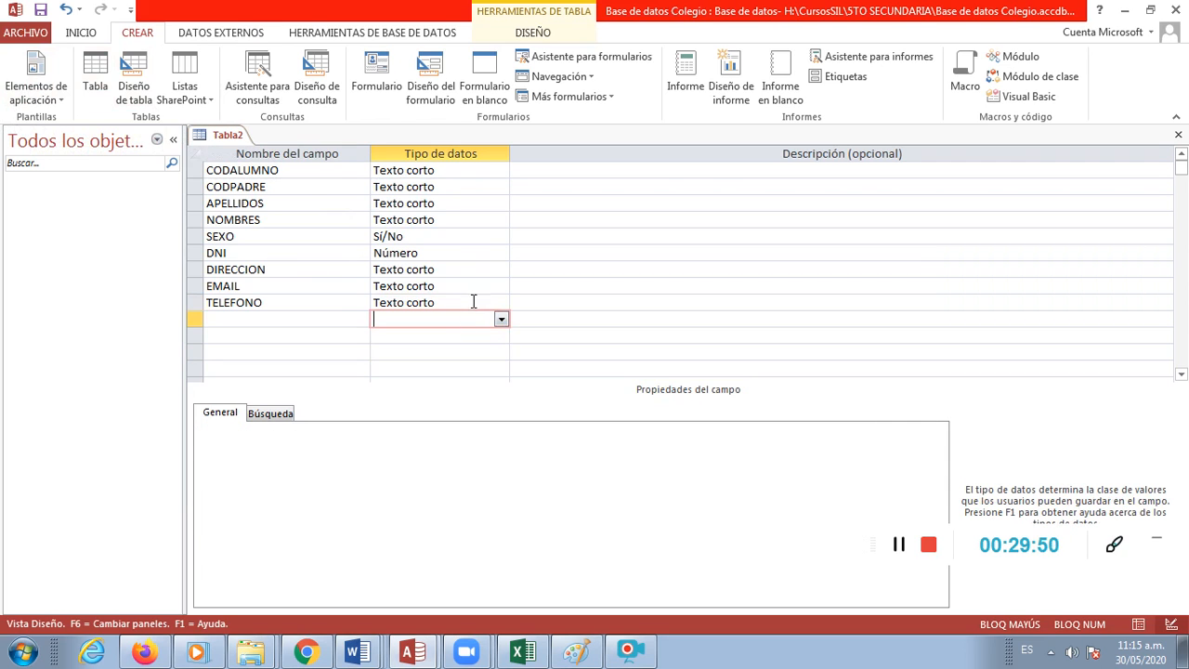
click(473, 302)
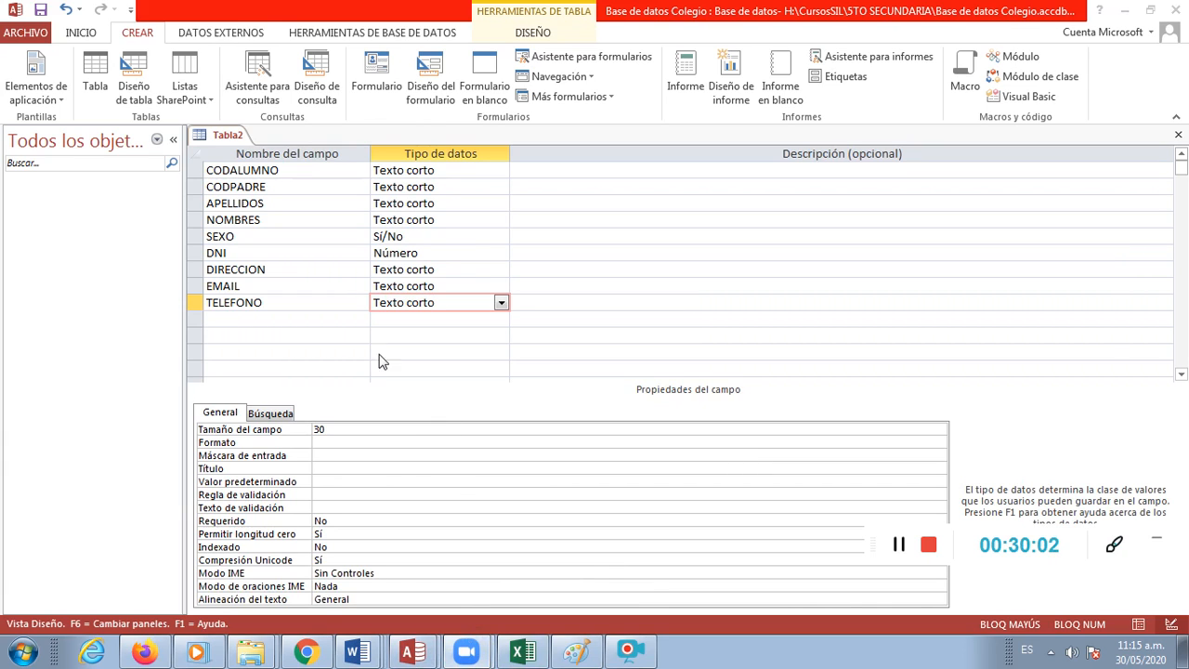
click(32, 37)
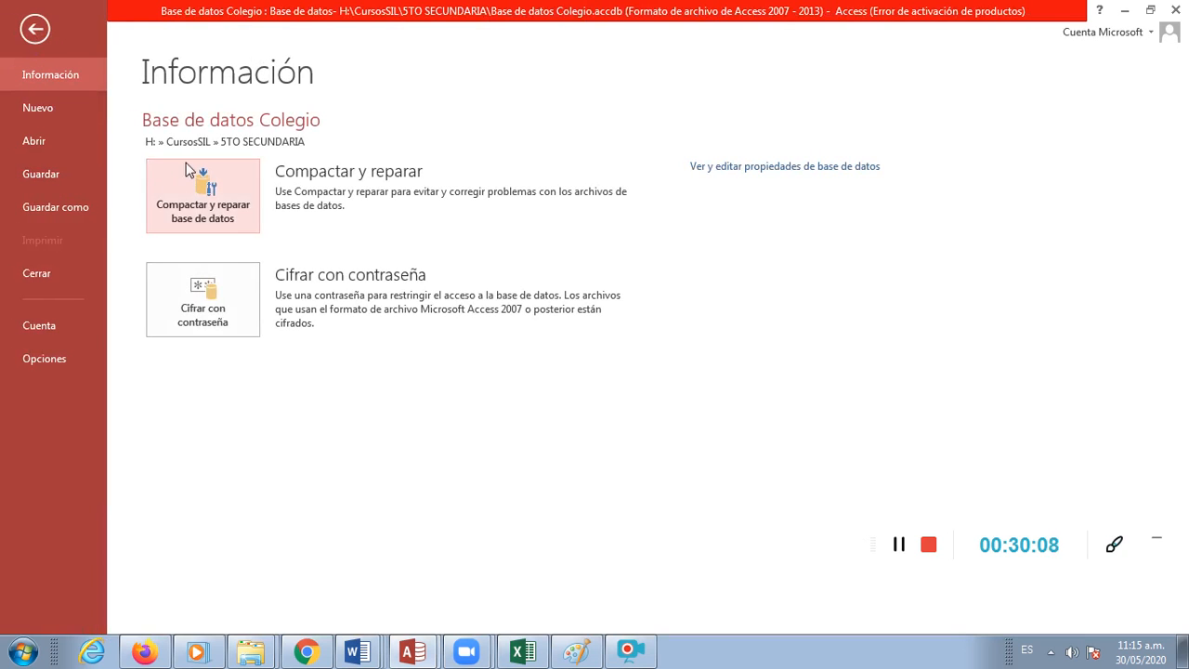
click(35, 29)
click(530, 221)
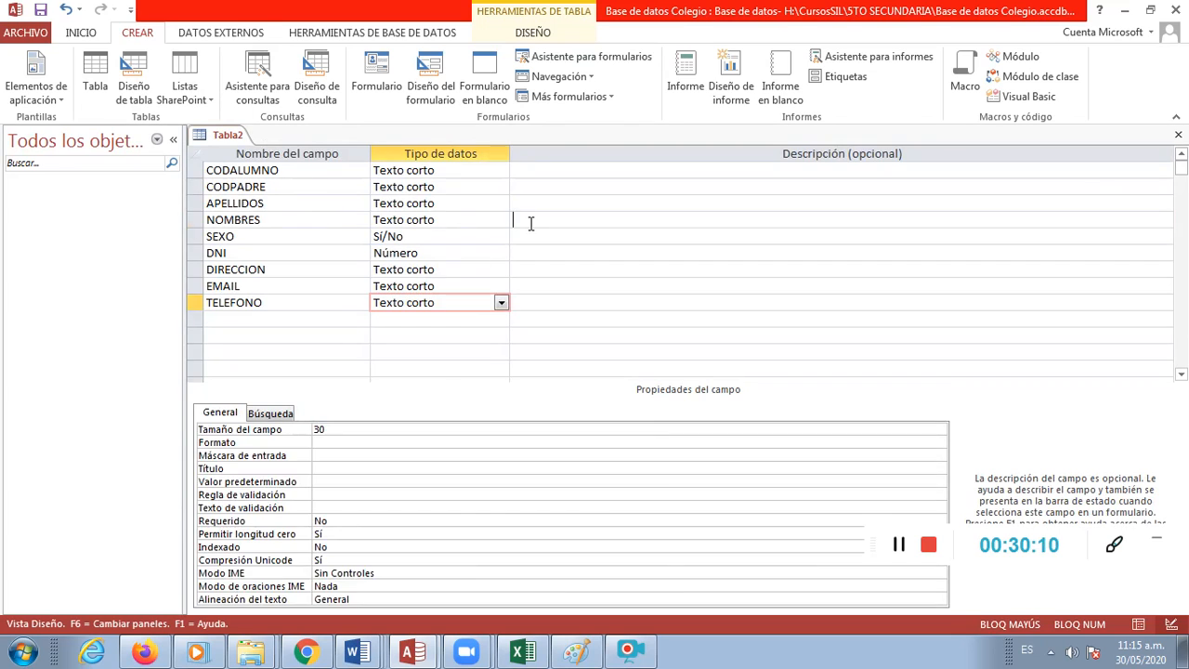
click(618, 295)
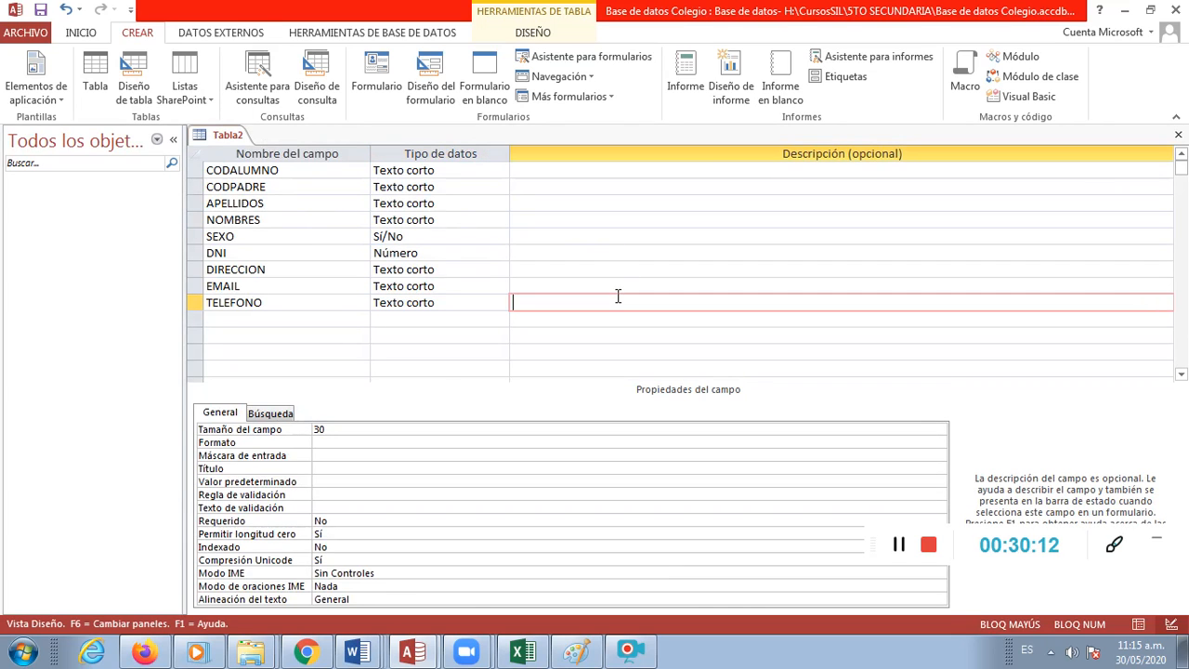
click(295, 215)
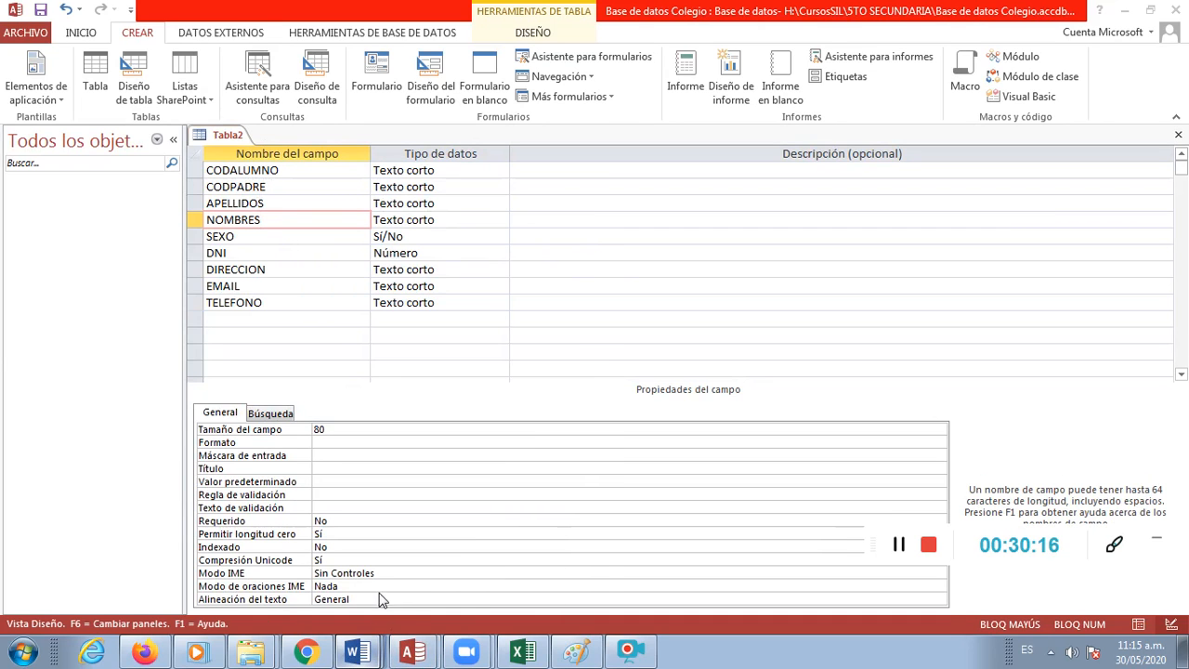
- Switch to the Word document and look through the ALUMNOS, PROFESORES and PADRES tables
click(356, 652)
scroll(501, 465, up, 2)
scroll(501, 464, down, 8)
scroll(501, 465, up, 6)
scroll(501, 464, up, 1)
scroll(501, 465, down, 10)
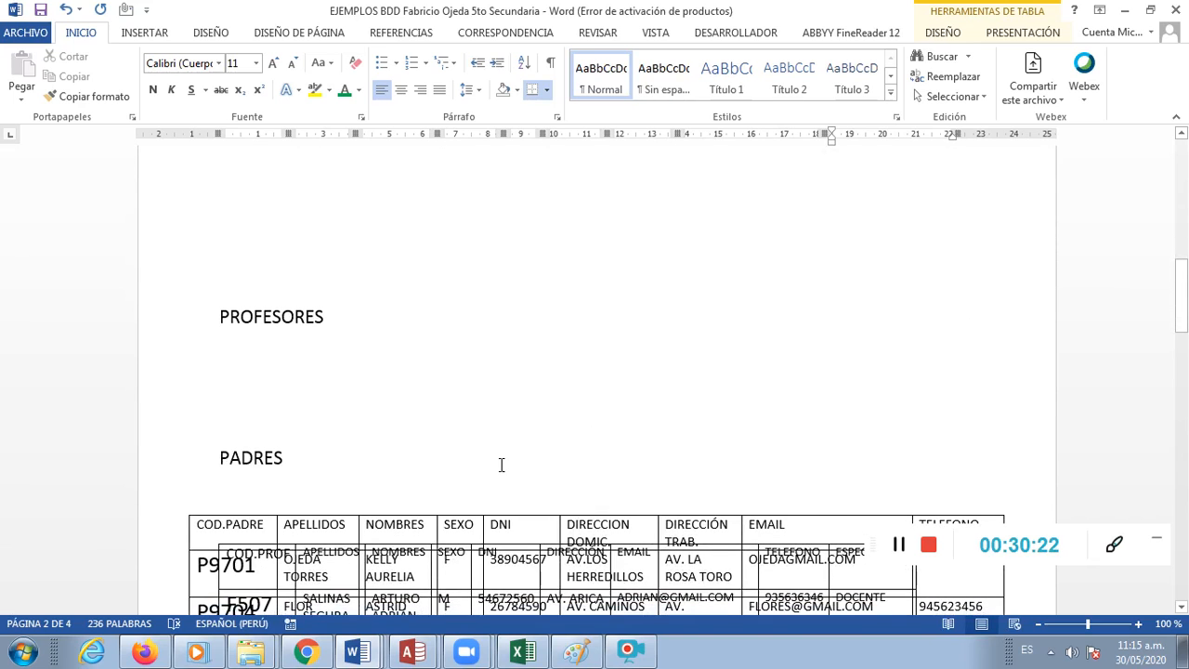
- Undo the widening of the TELEFONO column in the ALUMNOS table
scroll(501, 464, down, 1)
scroll(501, 465, up, 2)
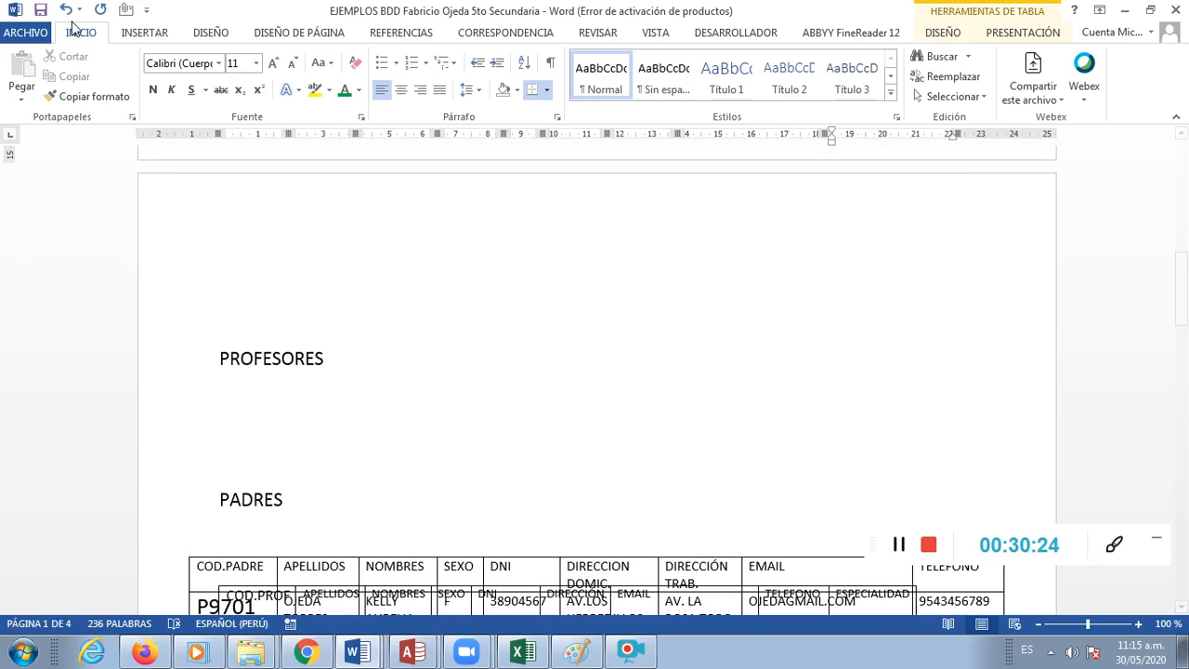
scroll(452, 395, up, 8)
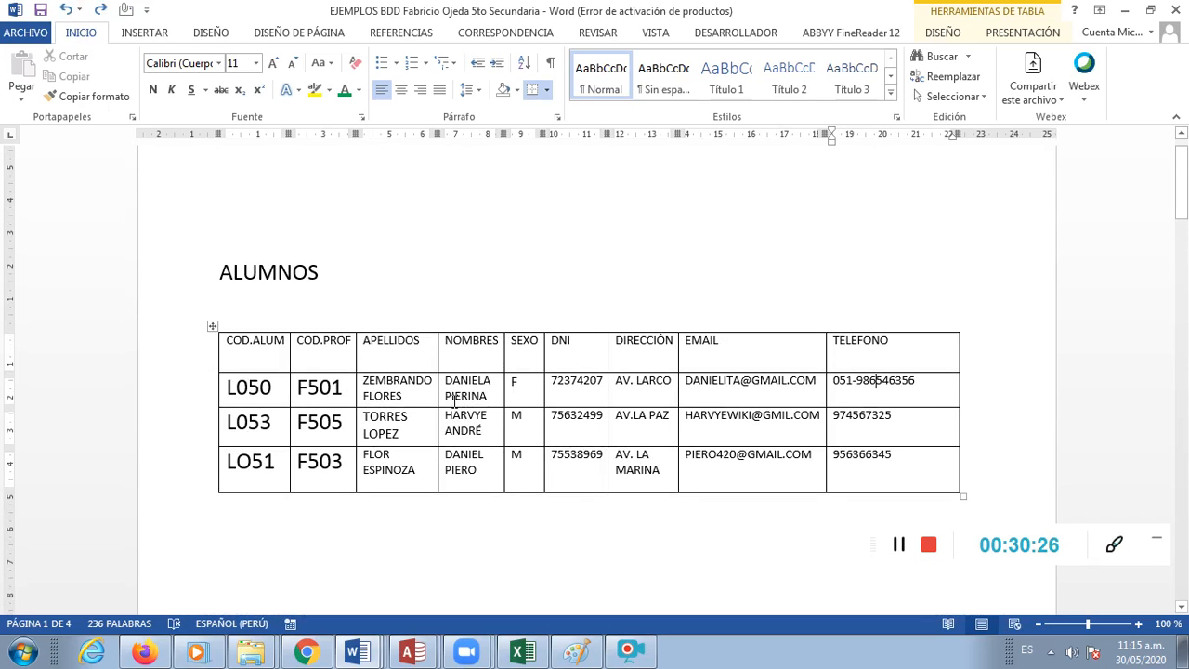
click(67, 10)
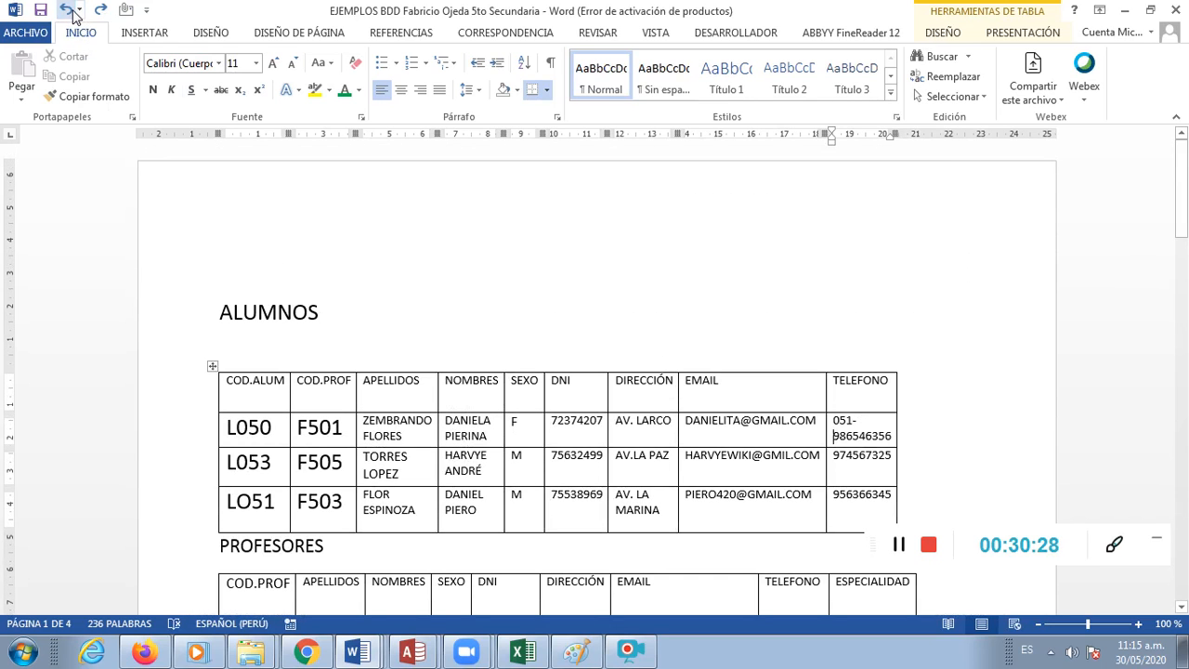
- Consult the PADRES table in the document, then switch to Access and start a new table design with a Texto corto field named CODPADRE
scroll(521, 445, down, 5)
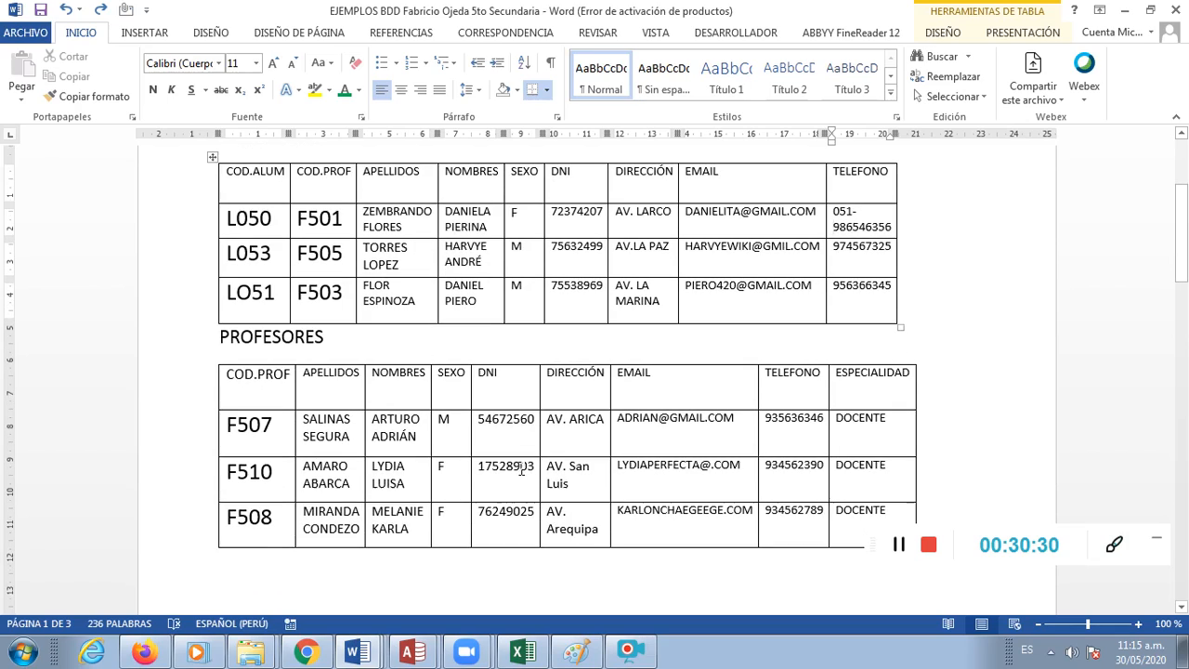
scroll(523, 470, down, 8)
scroll(521, 464, down, 4)
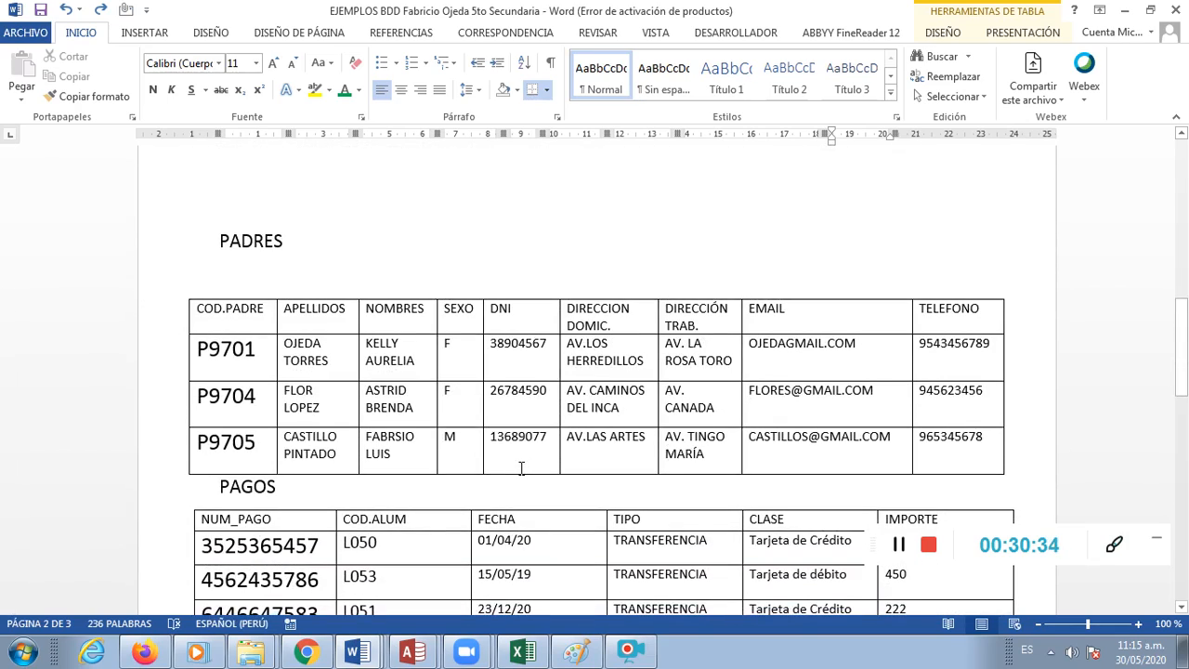
scroll(522, 468, up, 1)
click(240, 368)
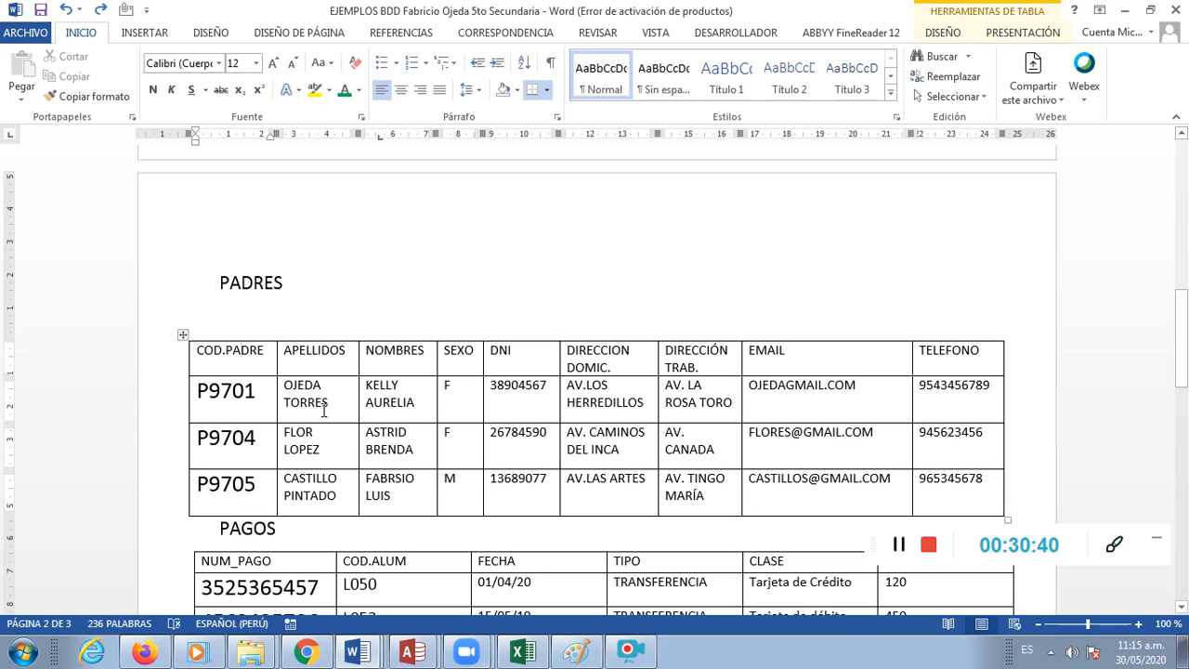
click(409, 646)
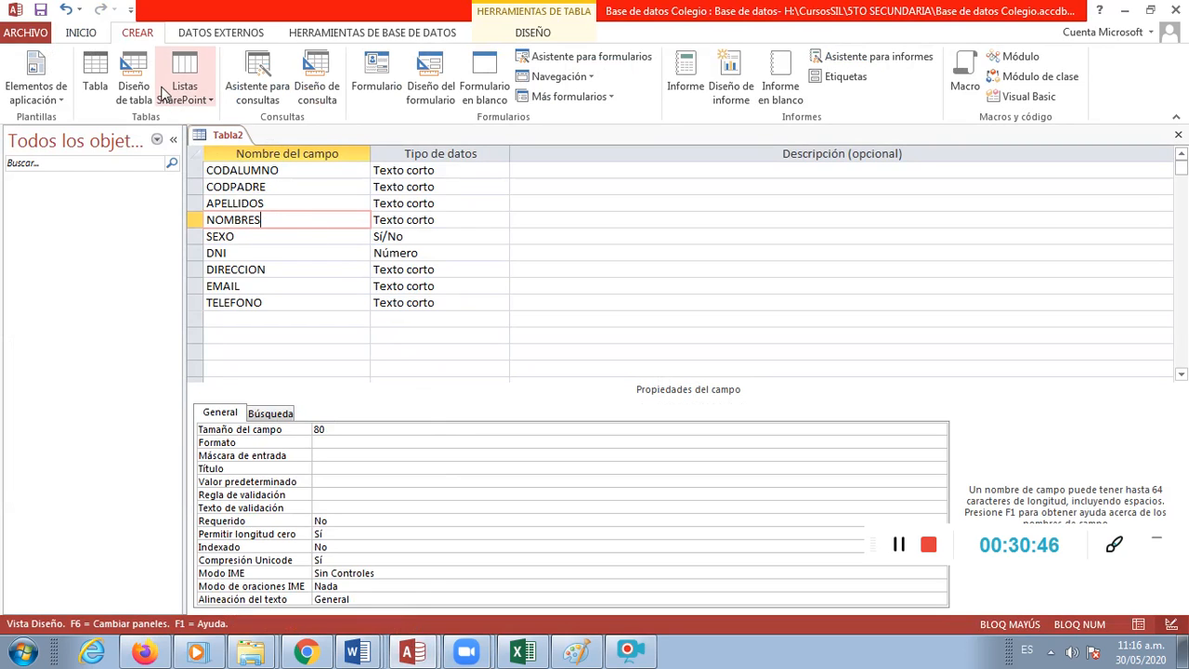
click(133, 79)
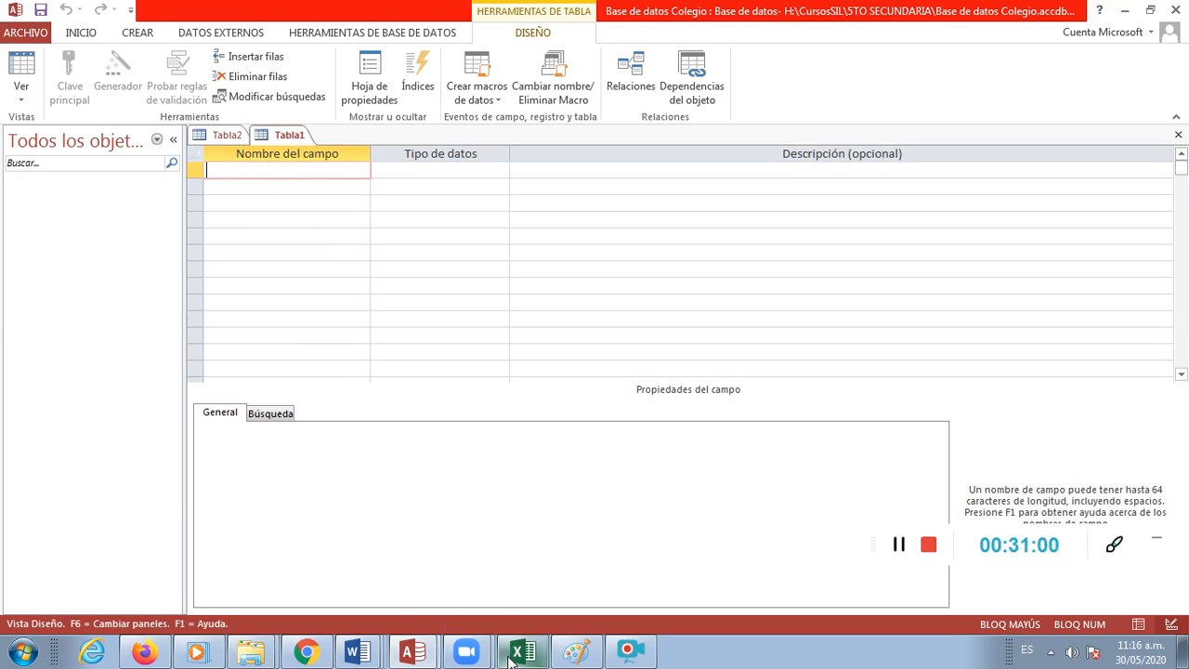
text(ODPADRE)
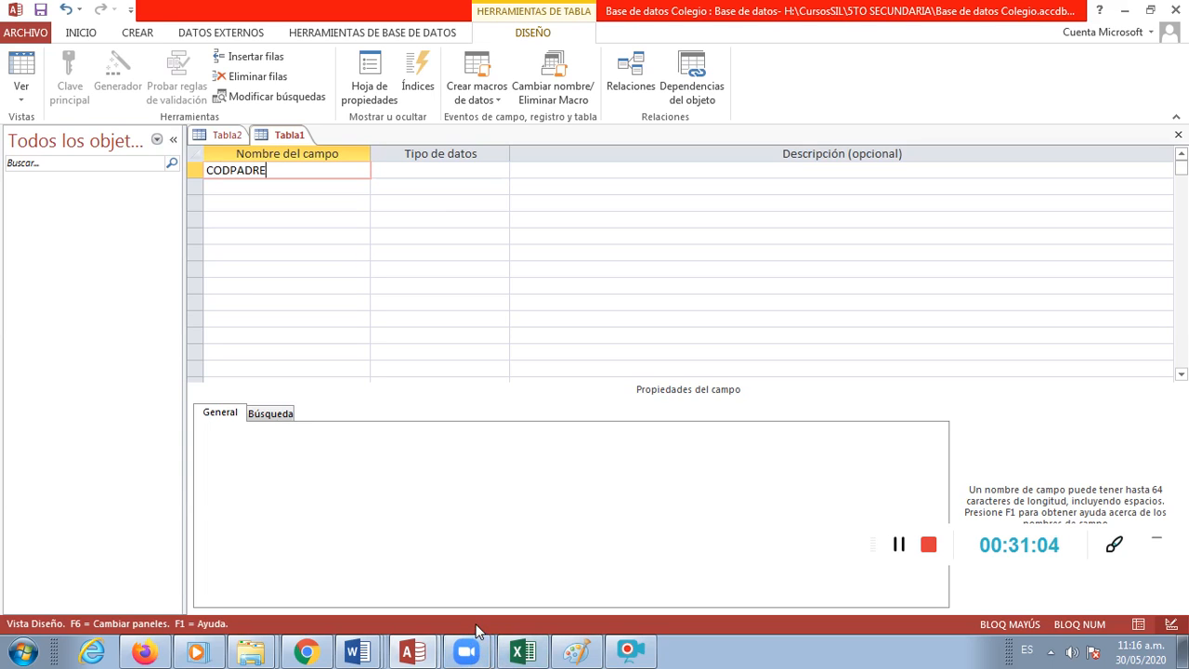
key(Tab)
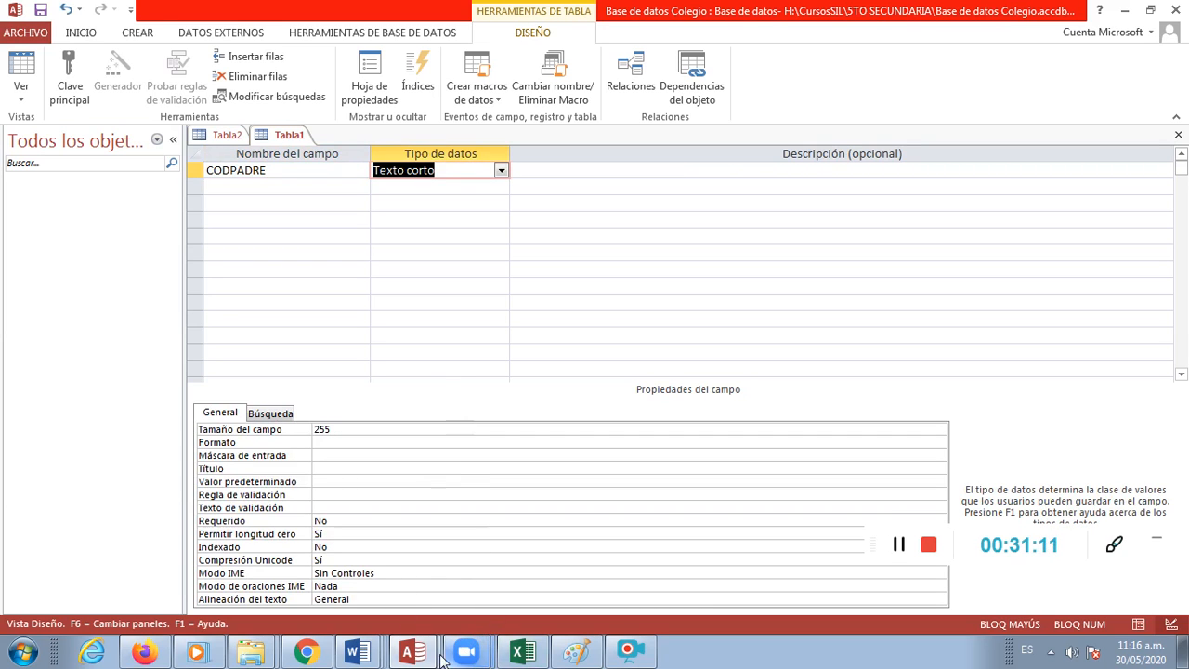
- Check the parent codes in the Word document's PADRES table, and set the CODPADRE field's size to 4 in Access
click(365, 612)
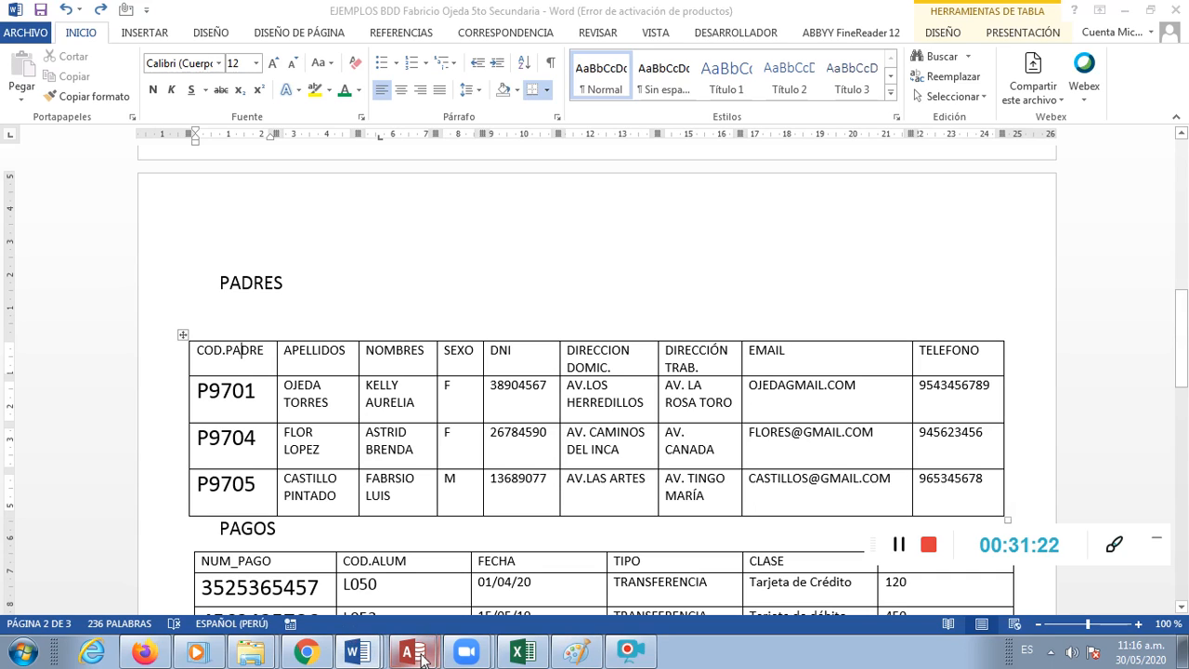
click(261, 398)
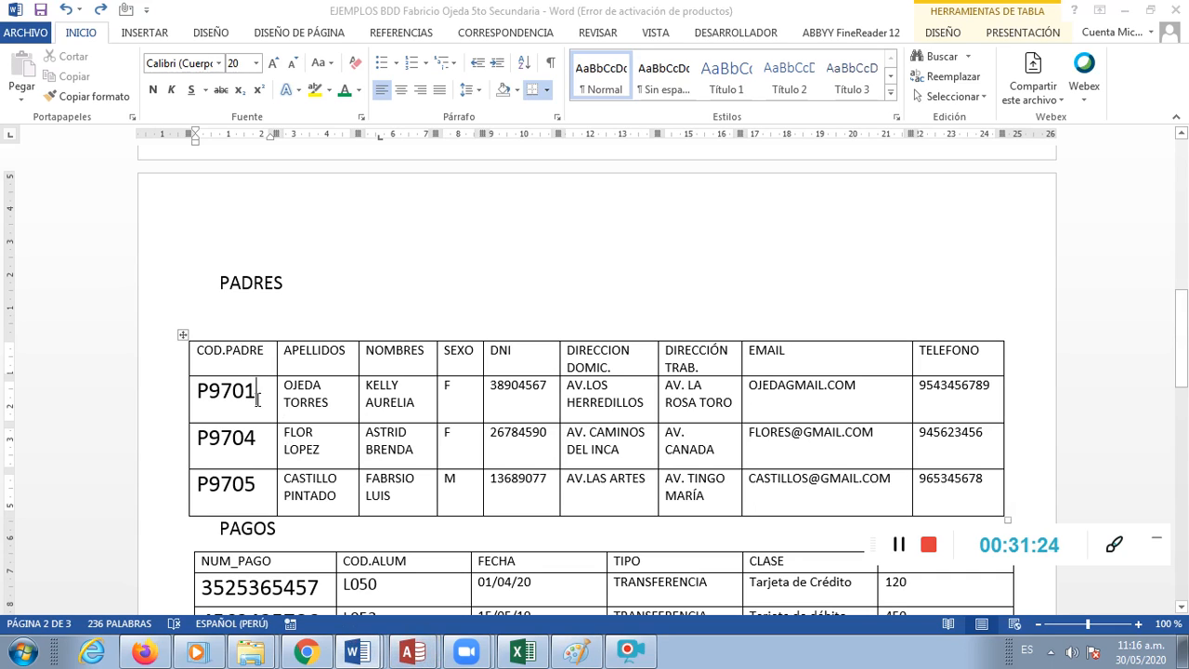
click(412, 652)
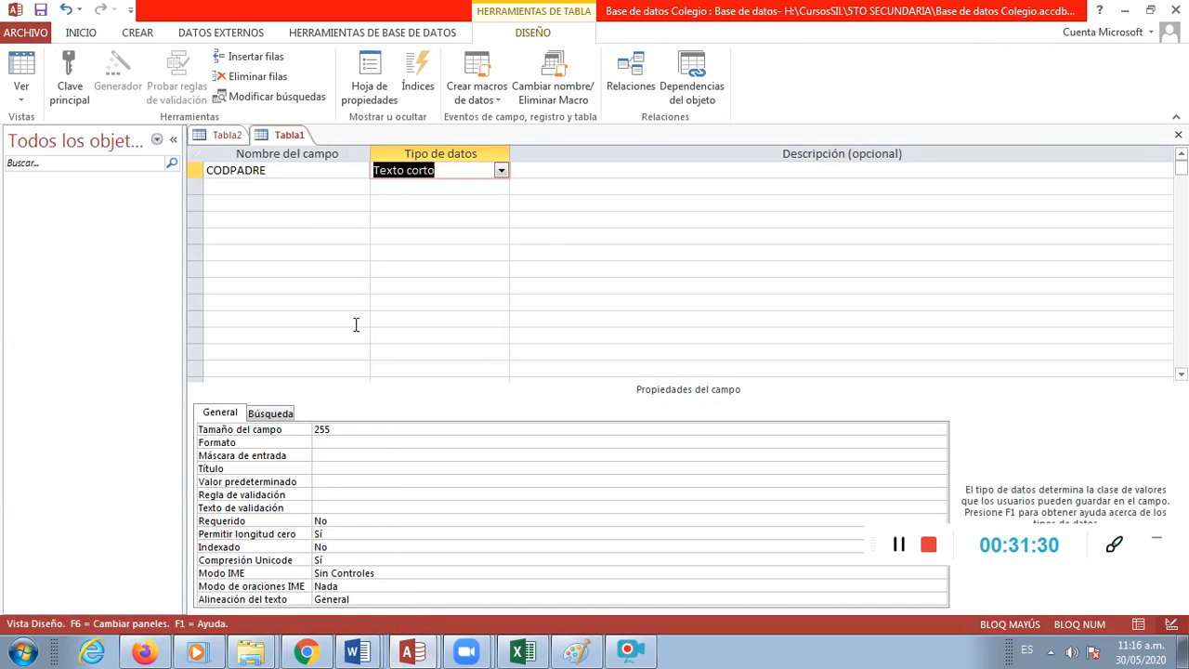
click(337, 429)
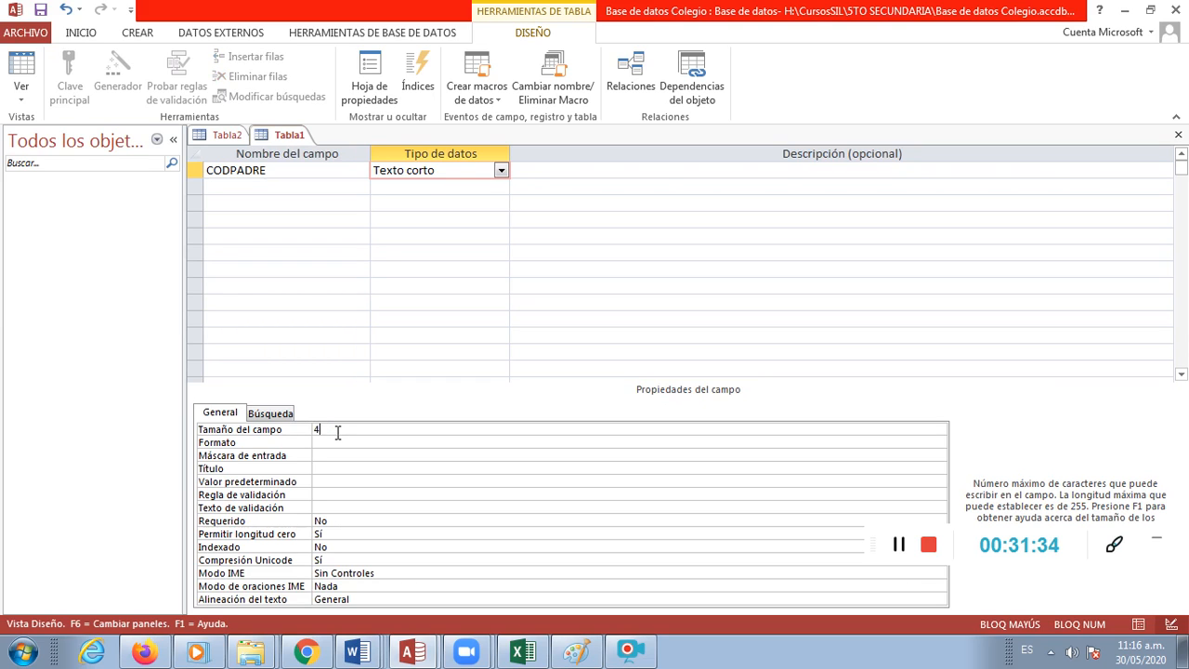
text(4)
key(Return)
- Check the PADRES columns in Word, and add a Texto corto field APELLIDOS with size 30 below CODPADRE in Access
click(249, 190)
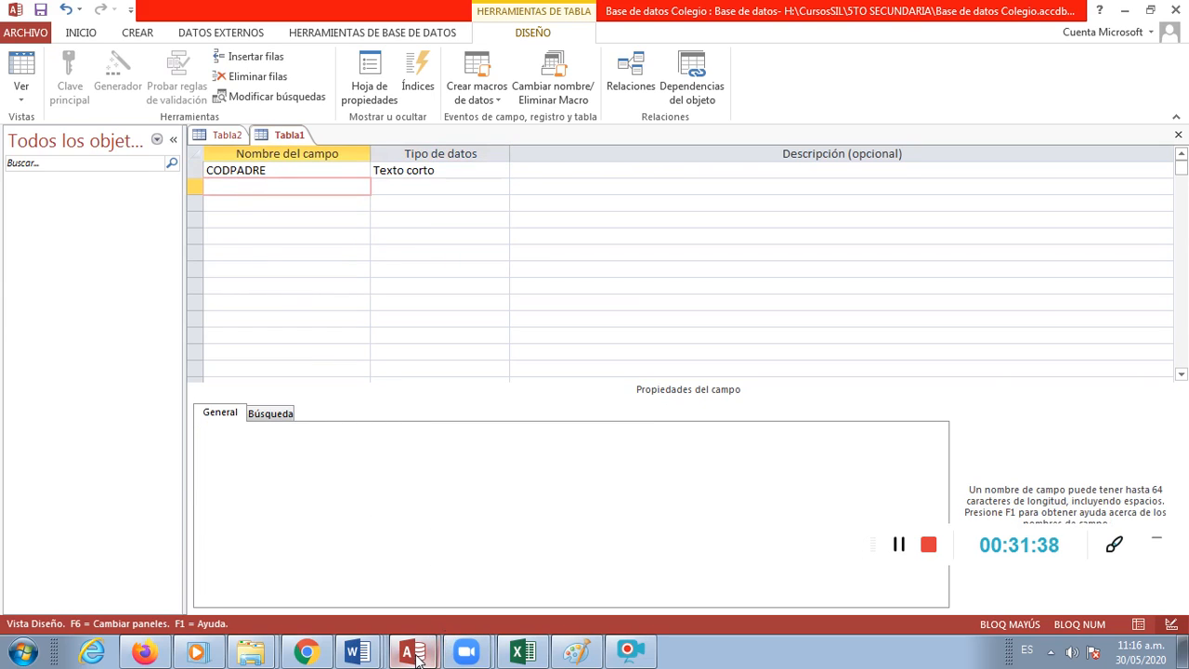
click(362, 645)
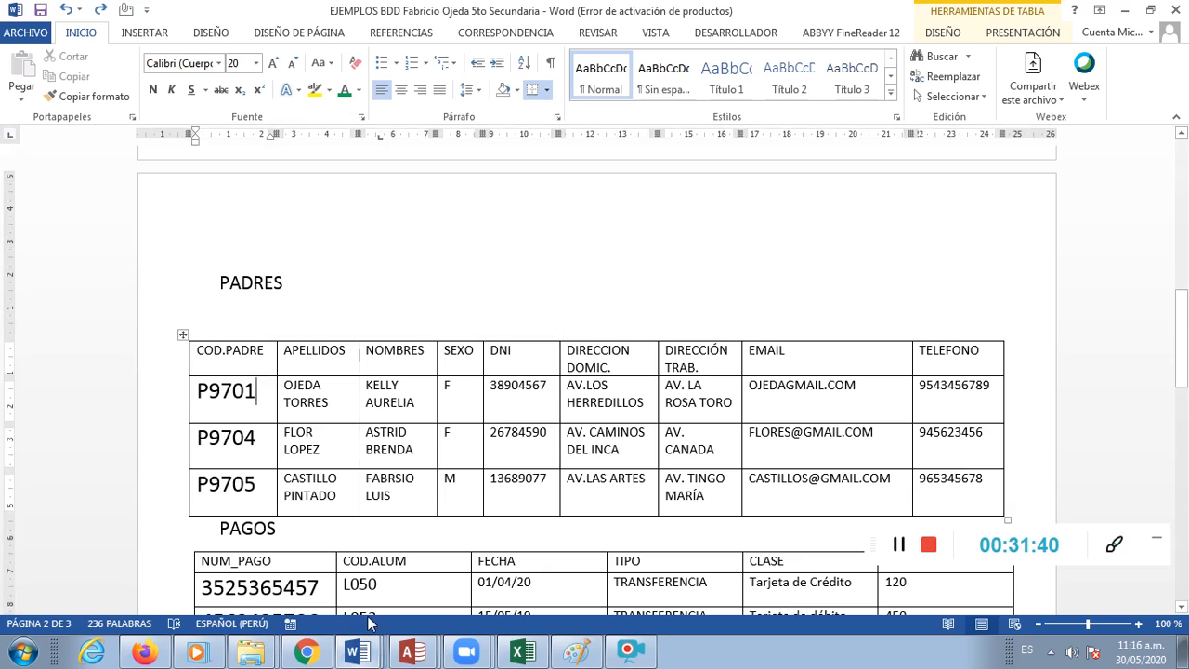
click(406, 648)
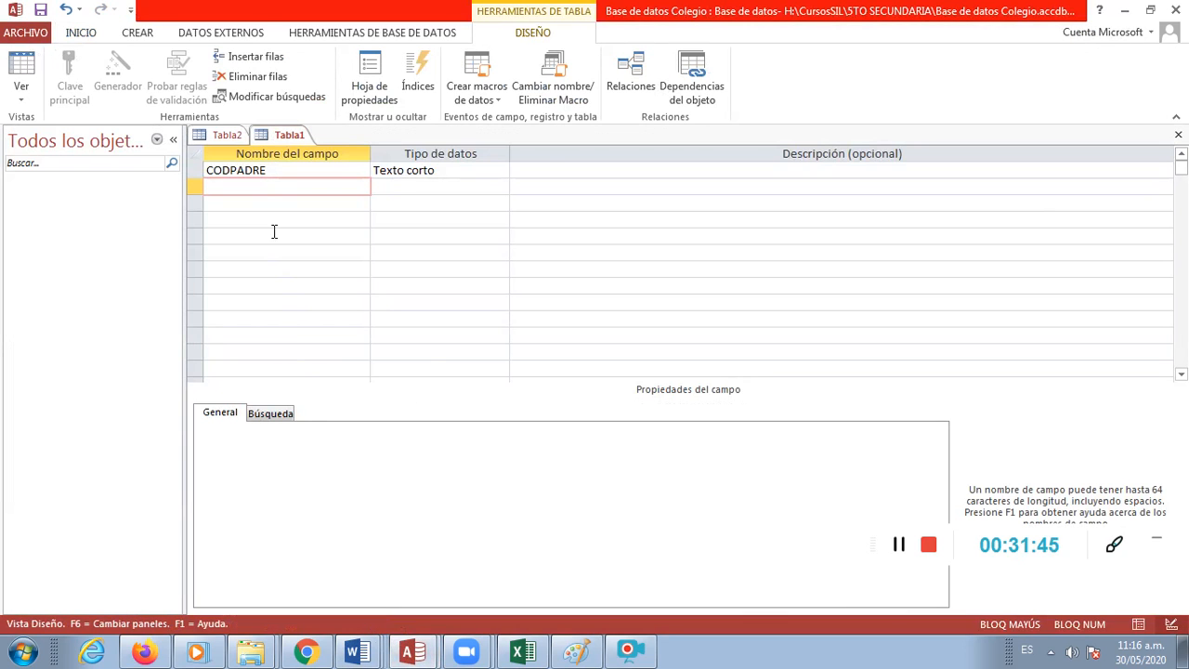
text(APELLIDOS)
key(Tab)
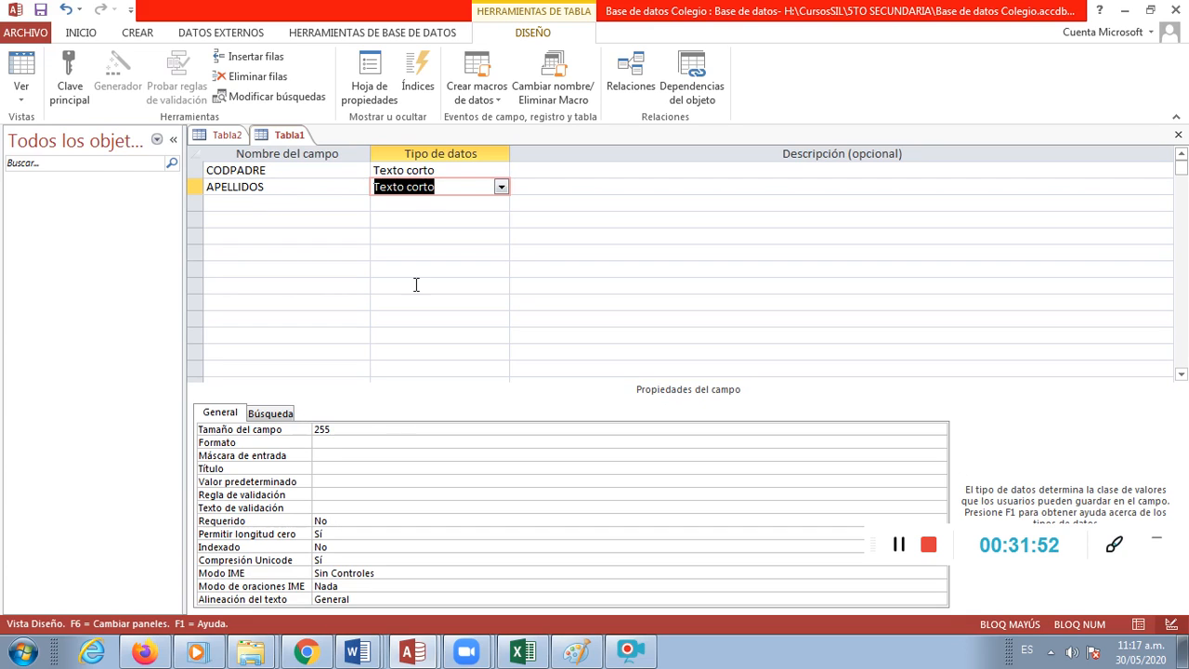
click(345, 429)
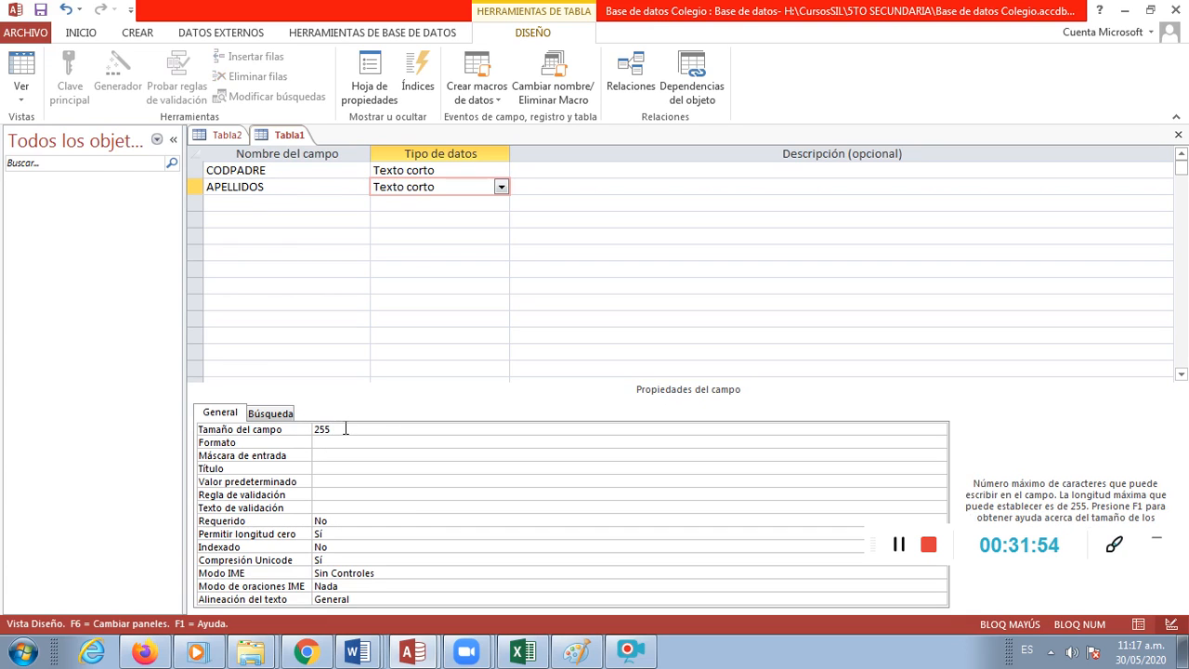
key(BackSpace)
text(30)
key(Return)
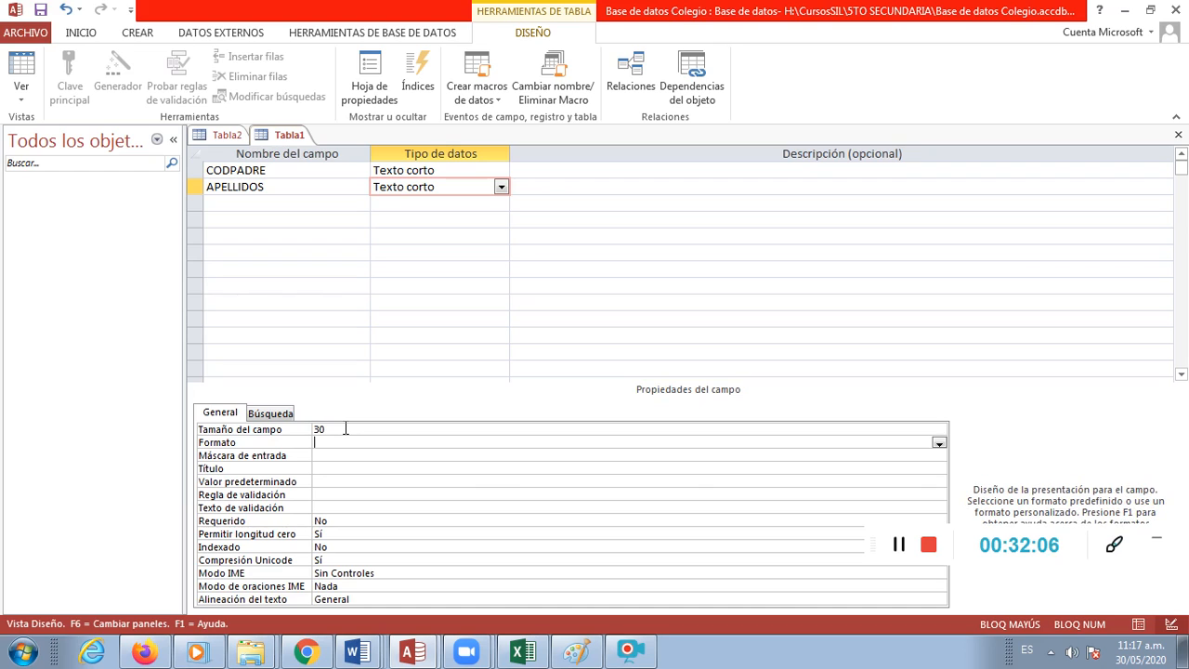
- Add a Texto corto field named NOMBRES below APELLIDOS and set its field size to 30
click(270, 201)
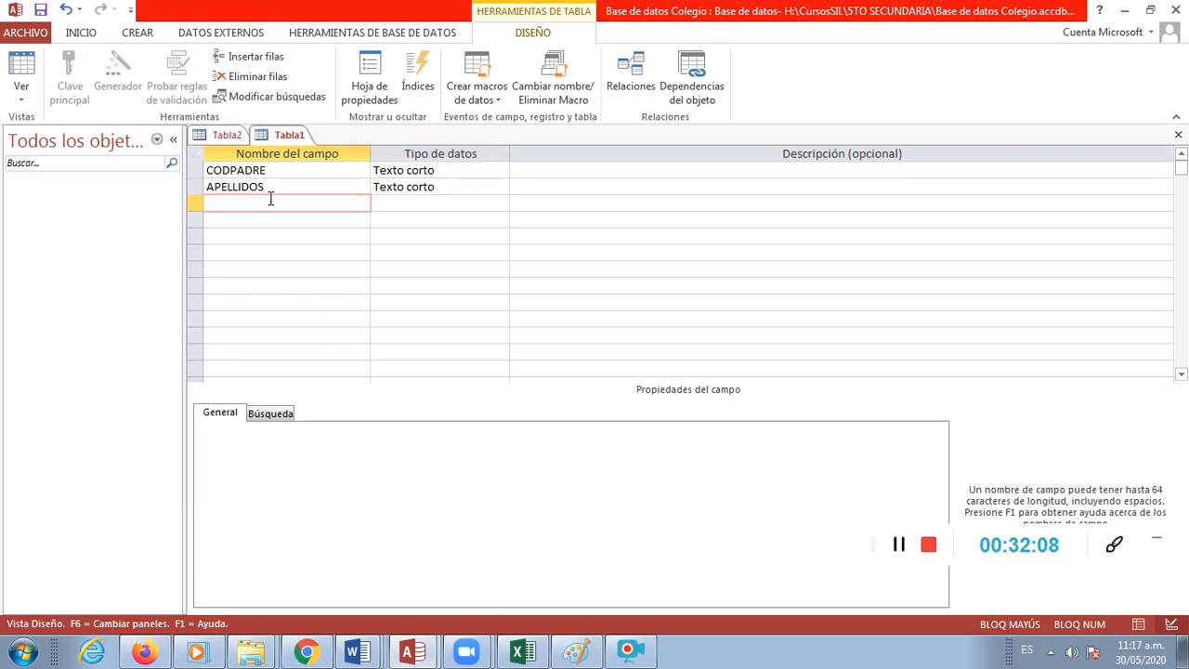
text(NOMBRES)
key(Return)
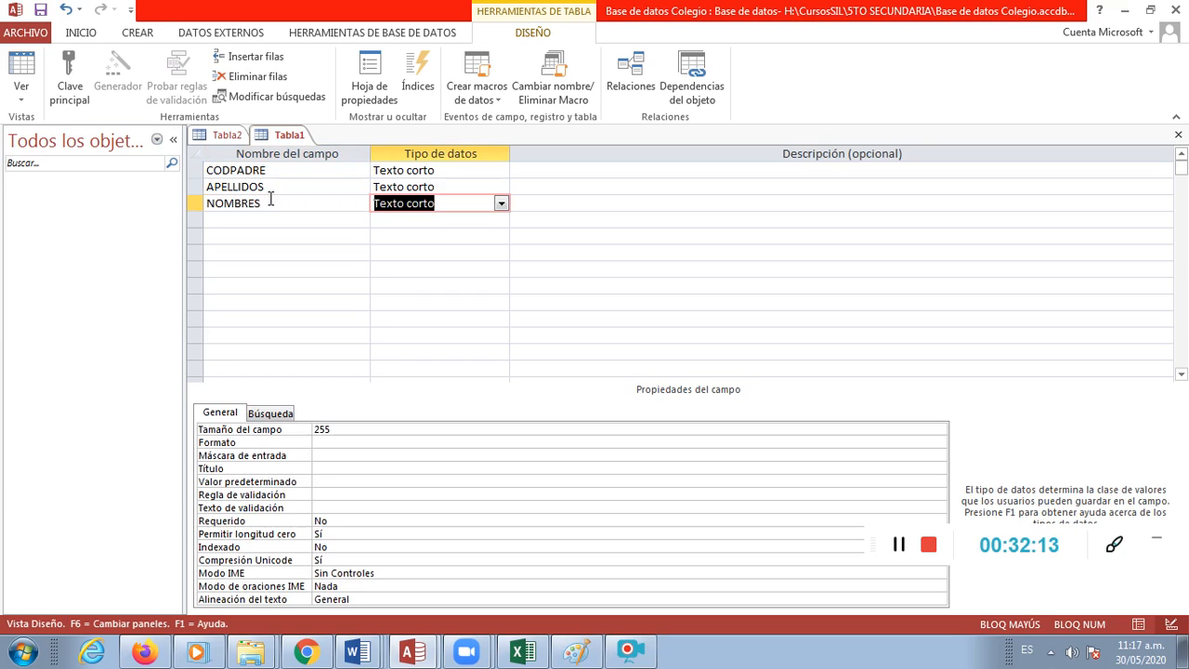
click(314, 429)
drag(314, 433, 295, 438)
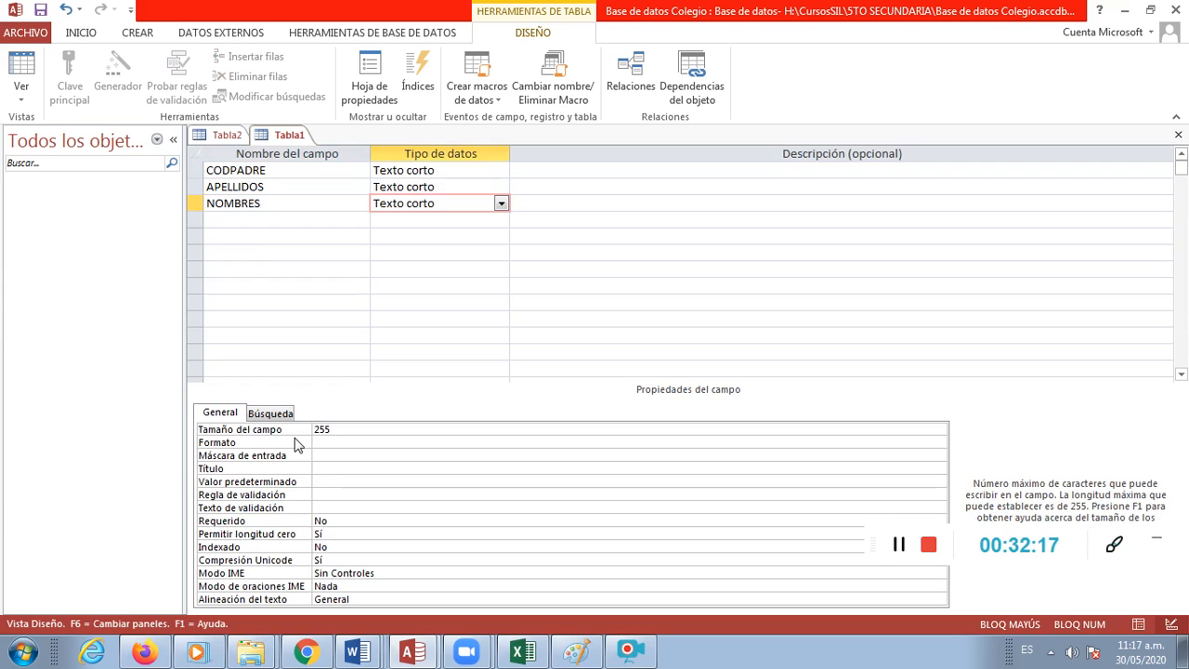
key(BackSpace)
text(30)
key(Return)
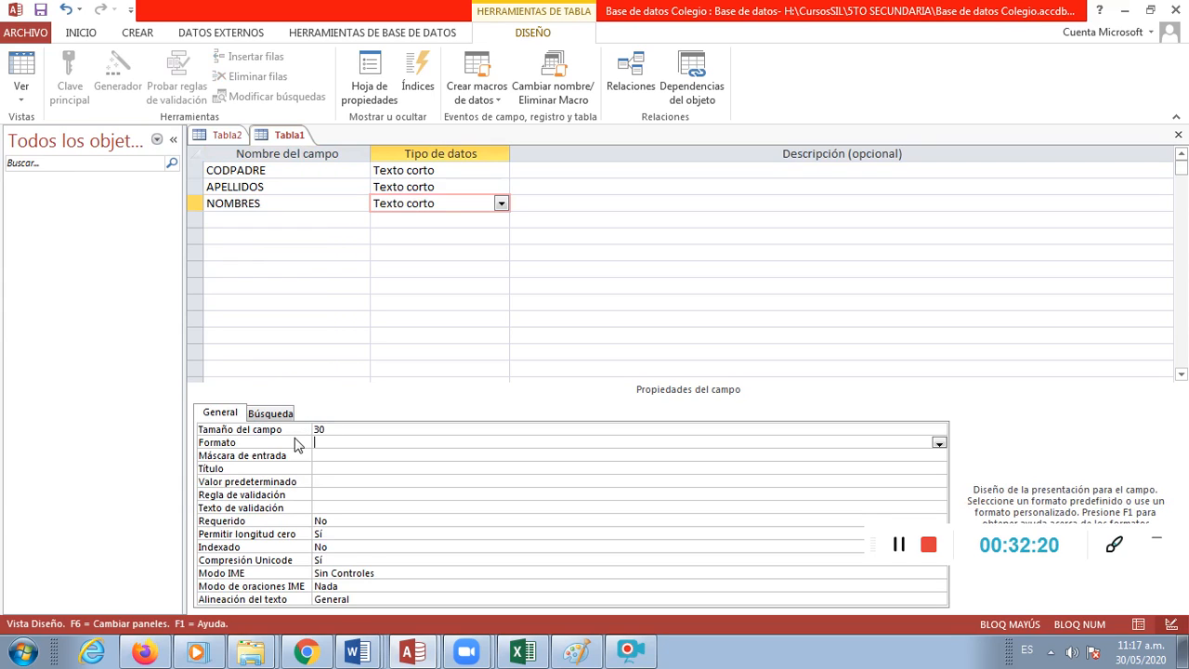
- Add a field named SEXO below NOMBRES with the data type Sí/No
click(274, 224)
text(SEXO)
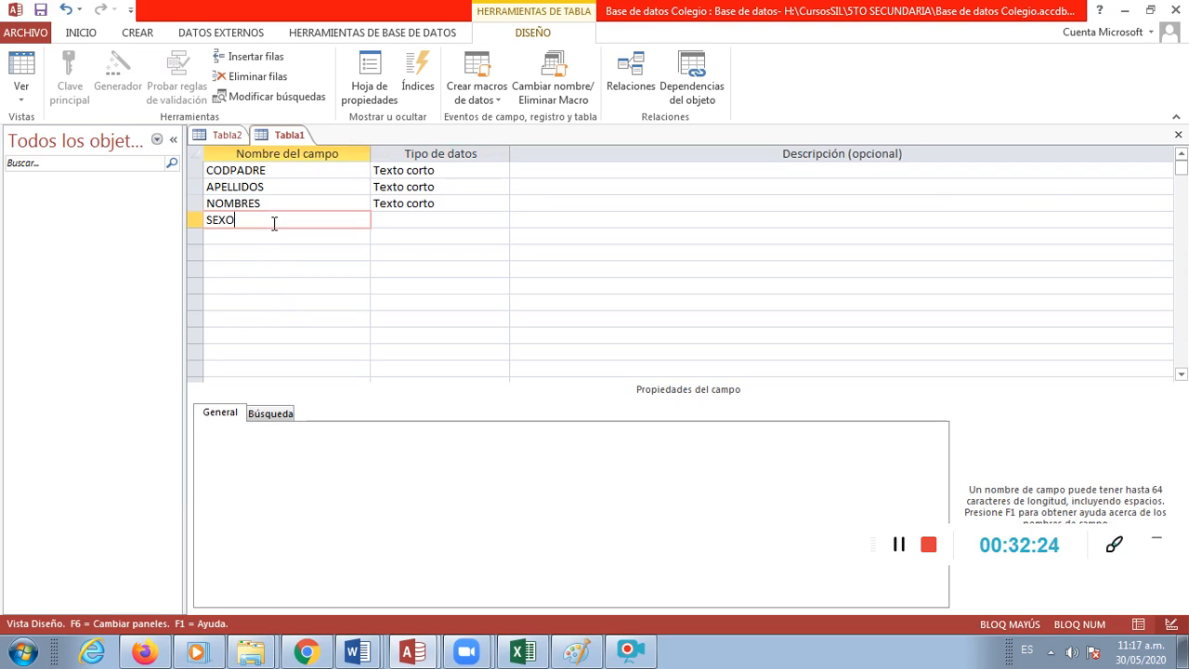
key(Tab)
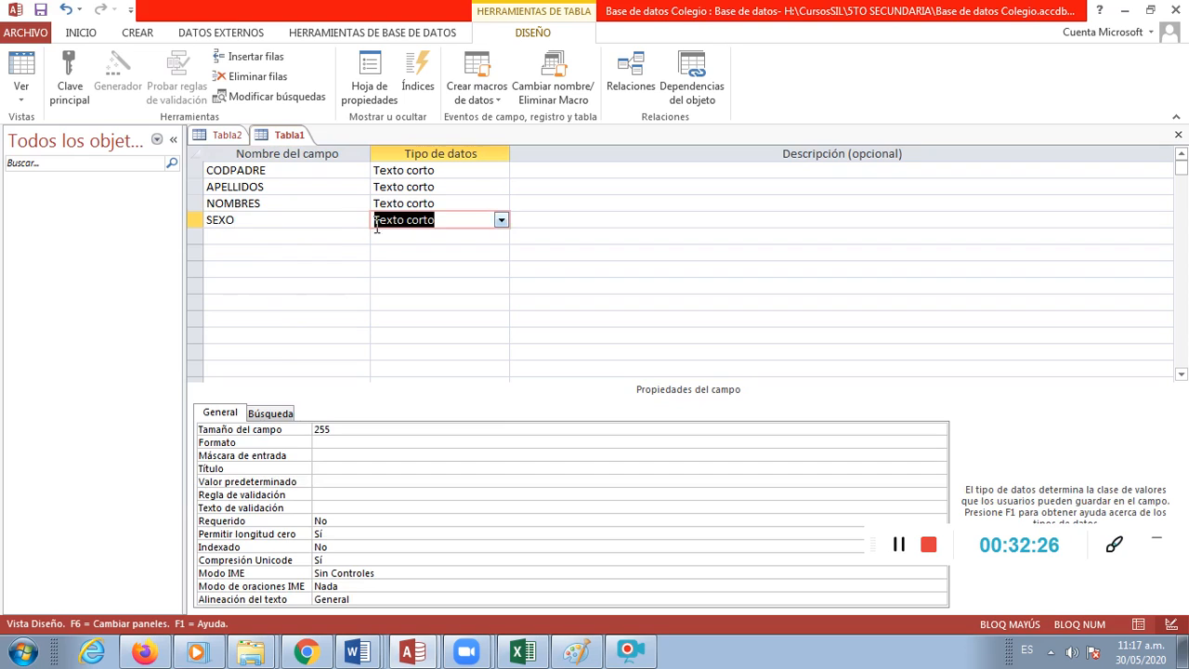
click(501, 221)
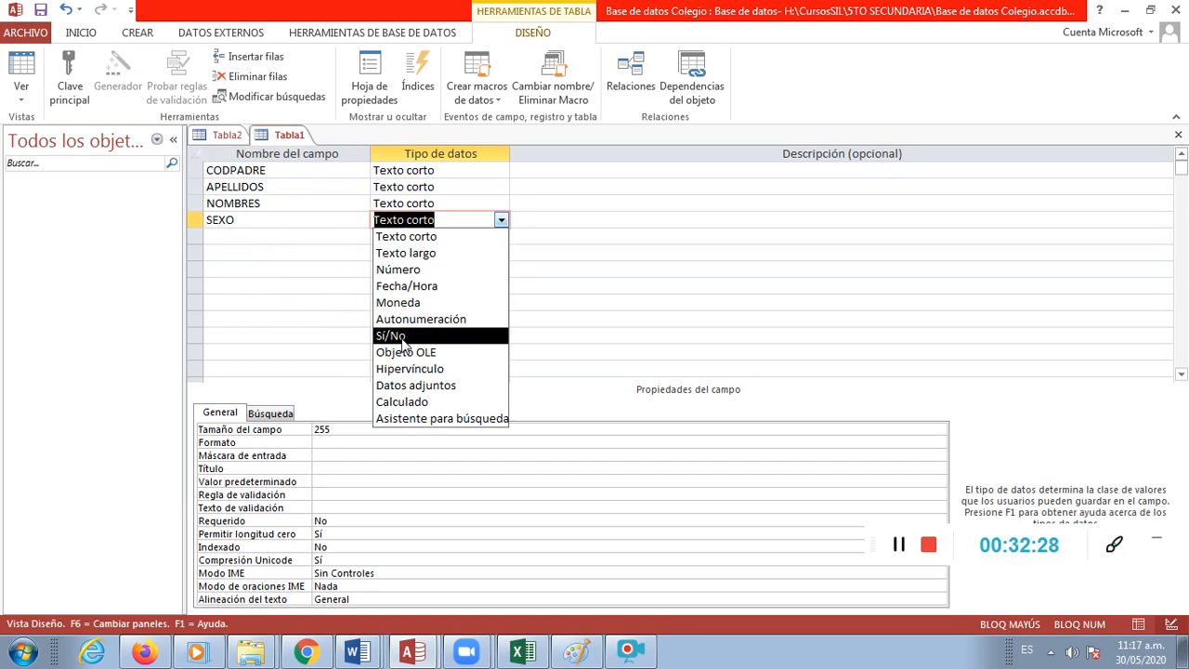
click(395, 336)
- Add a field named DNI below SEXO with the data type Número and the field size Entero
click(301, 242)
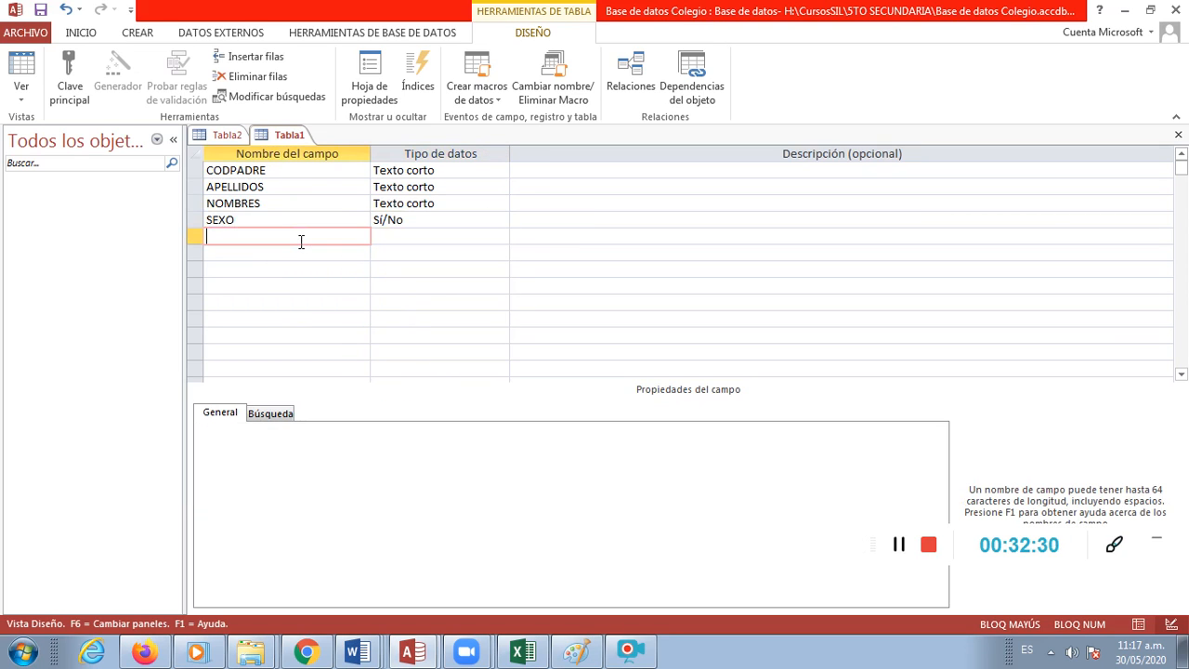
text(DNI)
key(Tab)
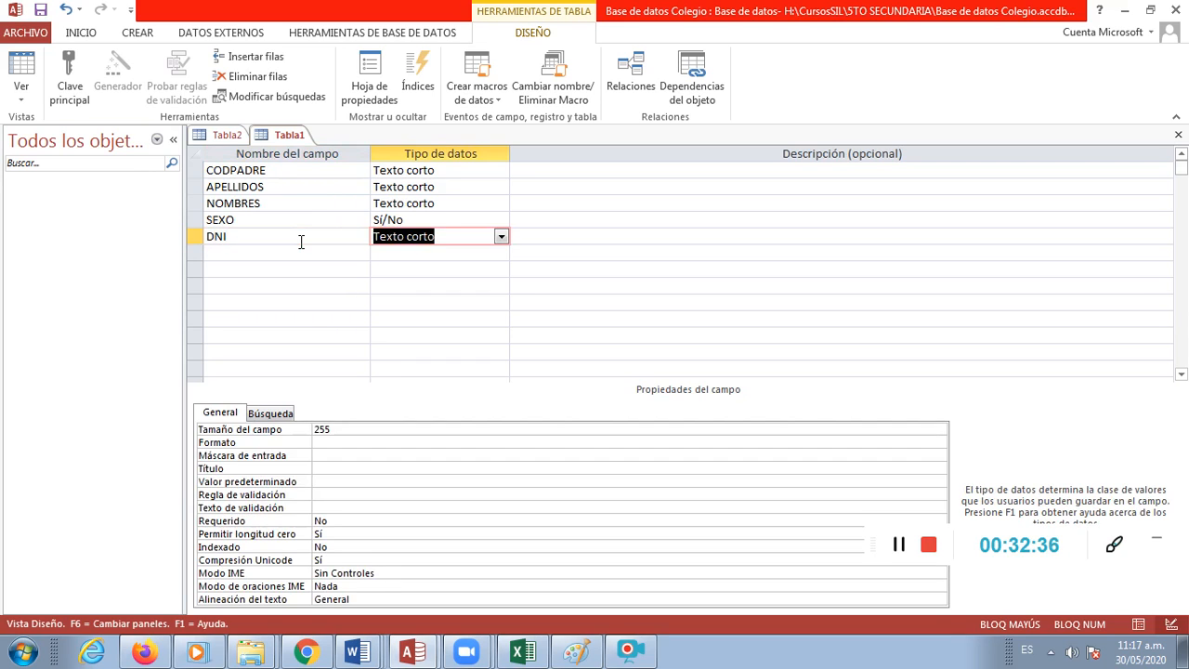
click(500, 238)
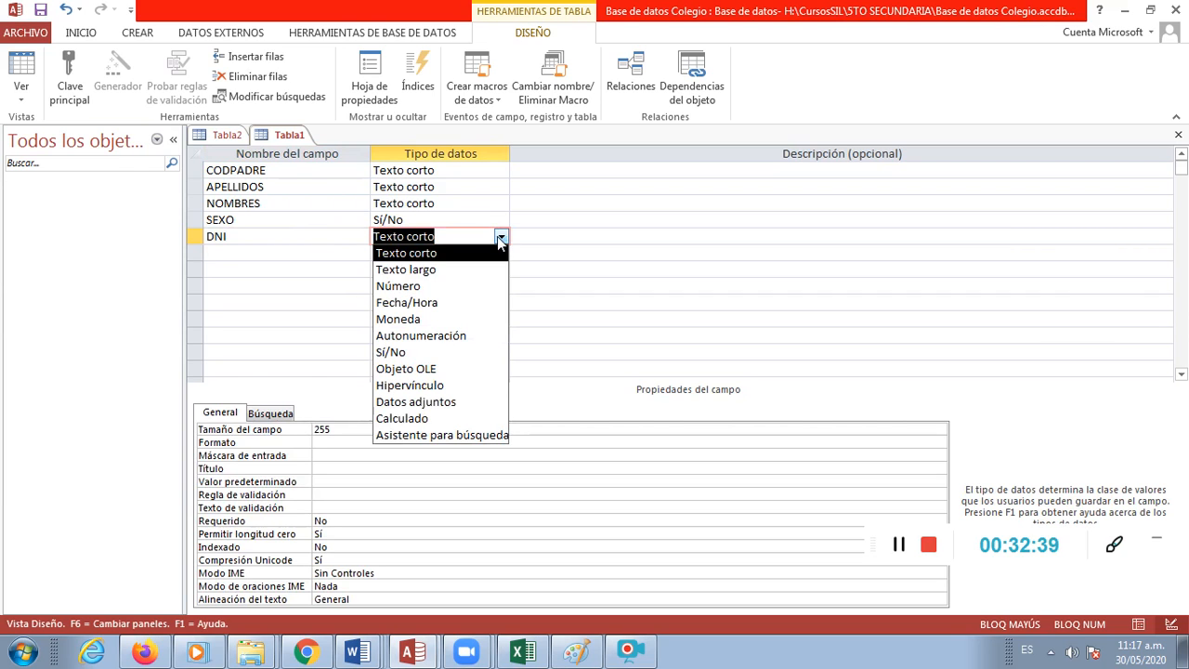
click(450, 287)
click(381, 430)
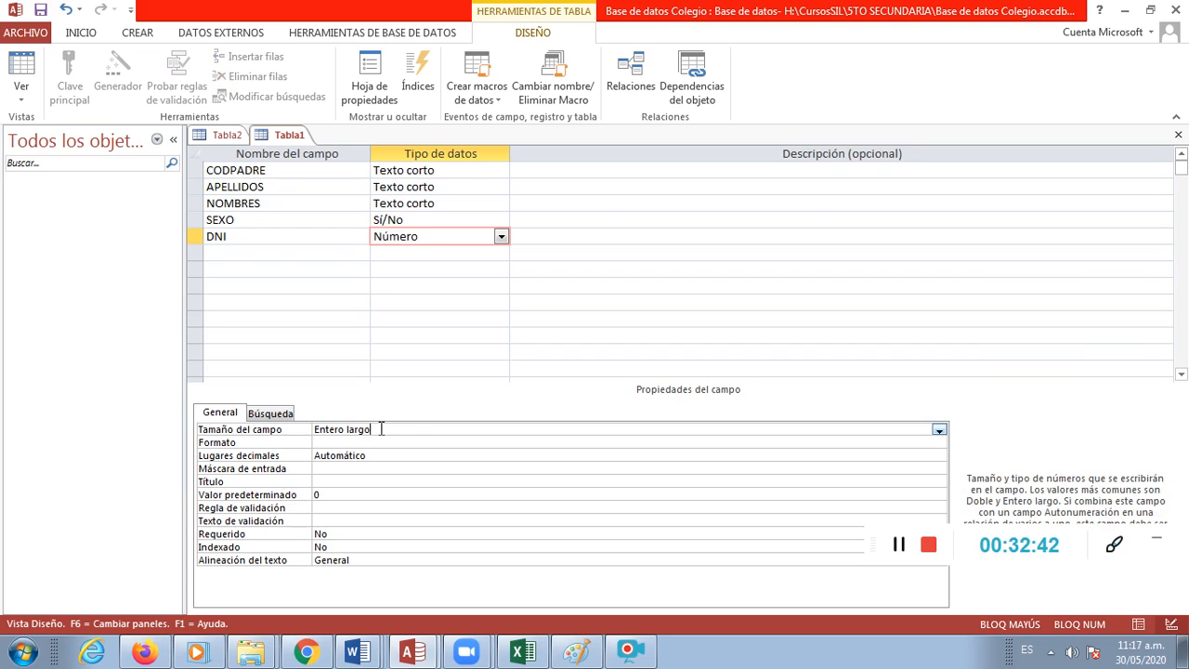
click(939, 430)
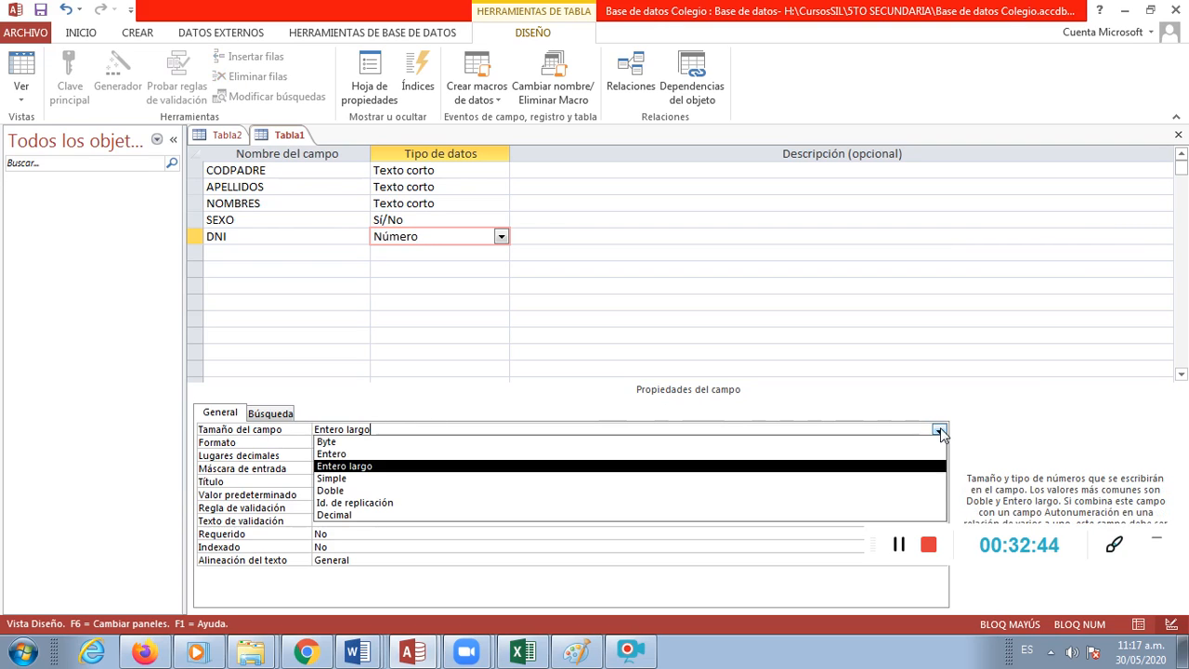
click(368, 456)
- Check the PADRES columns in Word, and add a Texto corto field named DIRECCDOMICILIO below DNI in Access
click(277, 257)
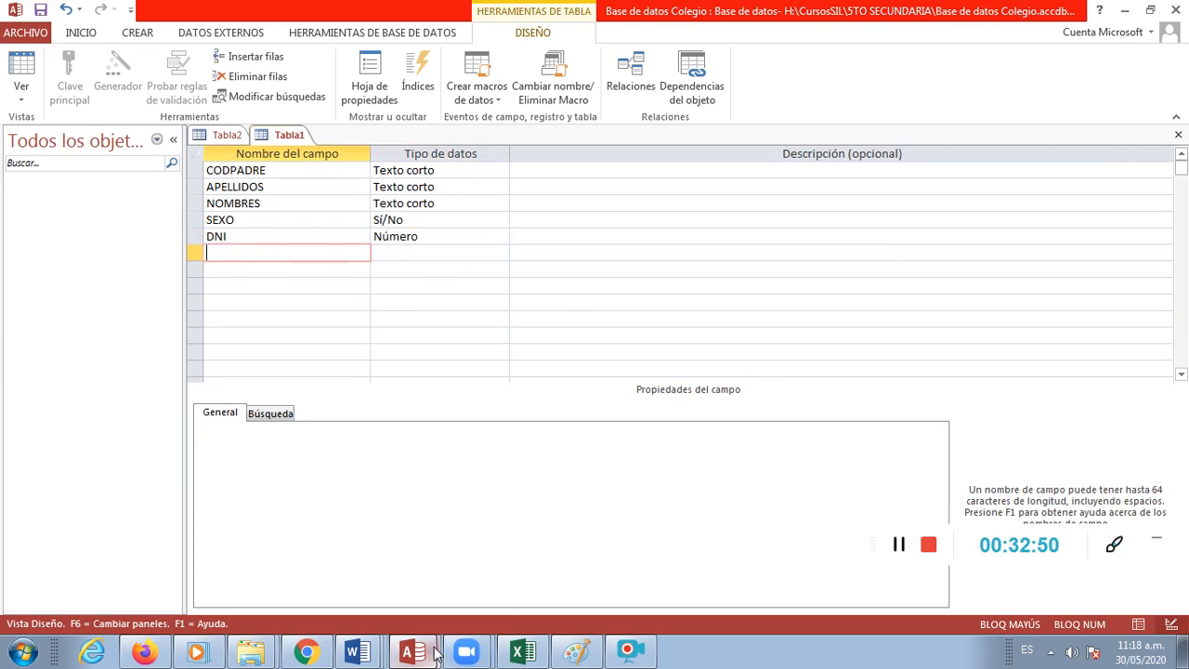
click(355, 652)
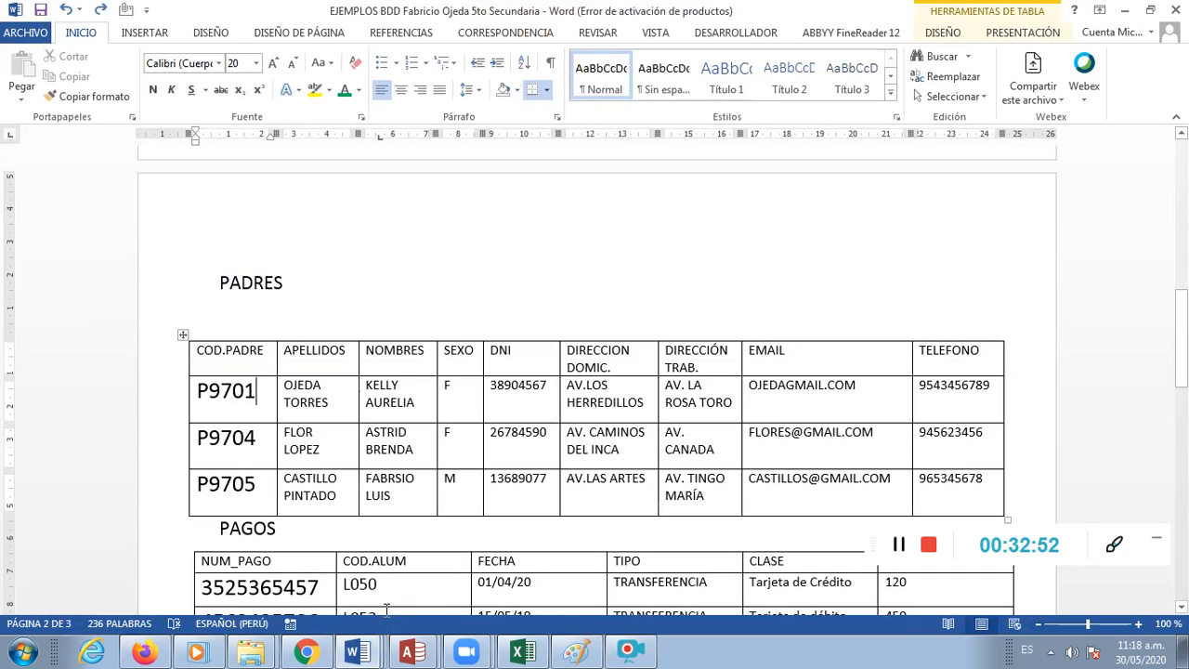
scroll(624, 509, down, 3)
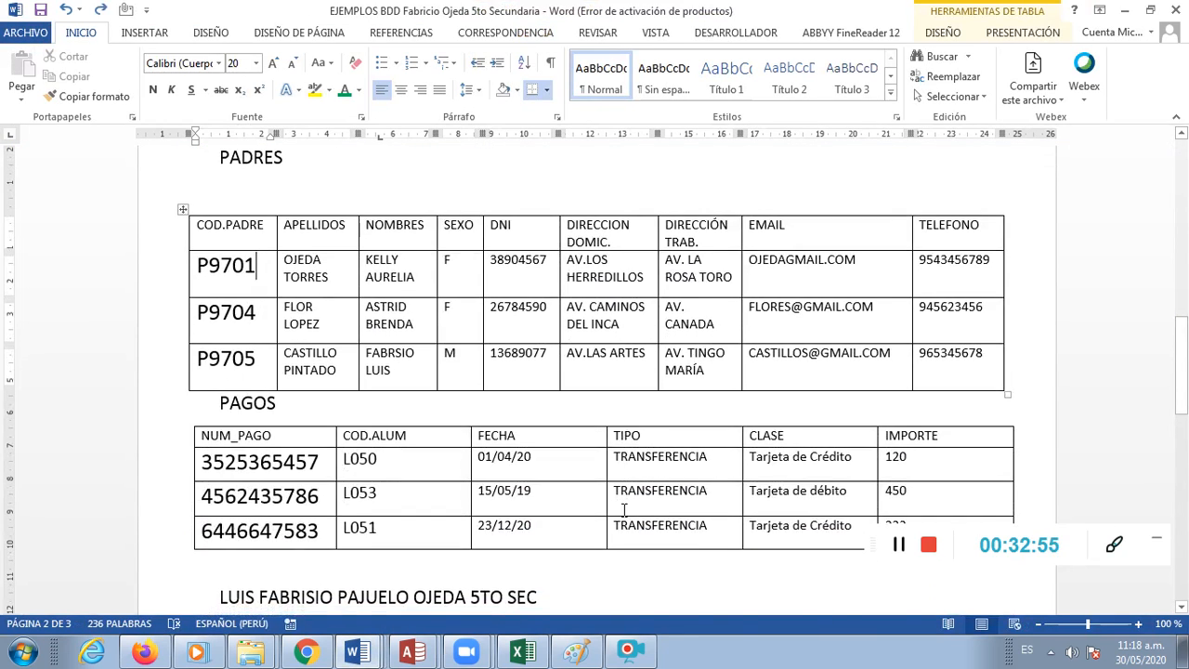
scroll(625, 509, up, 4)
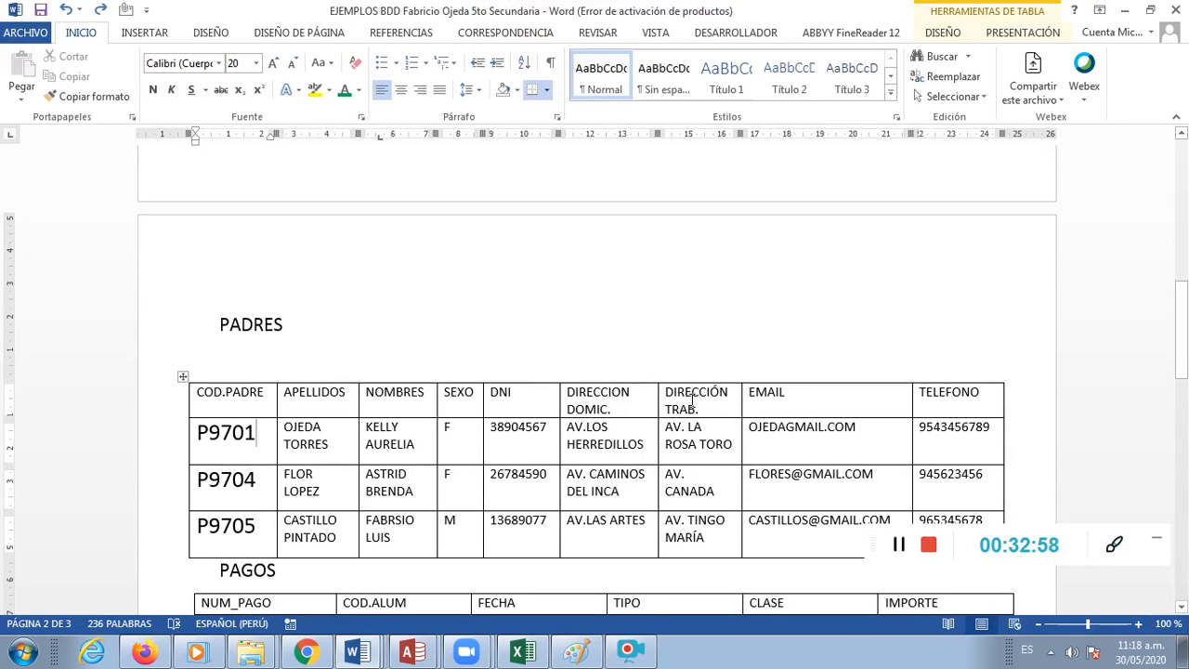
click(412, 650)
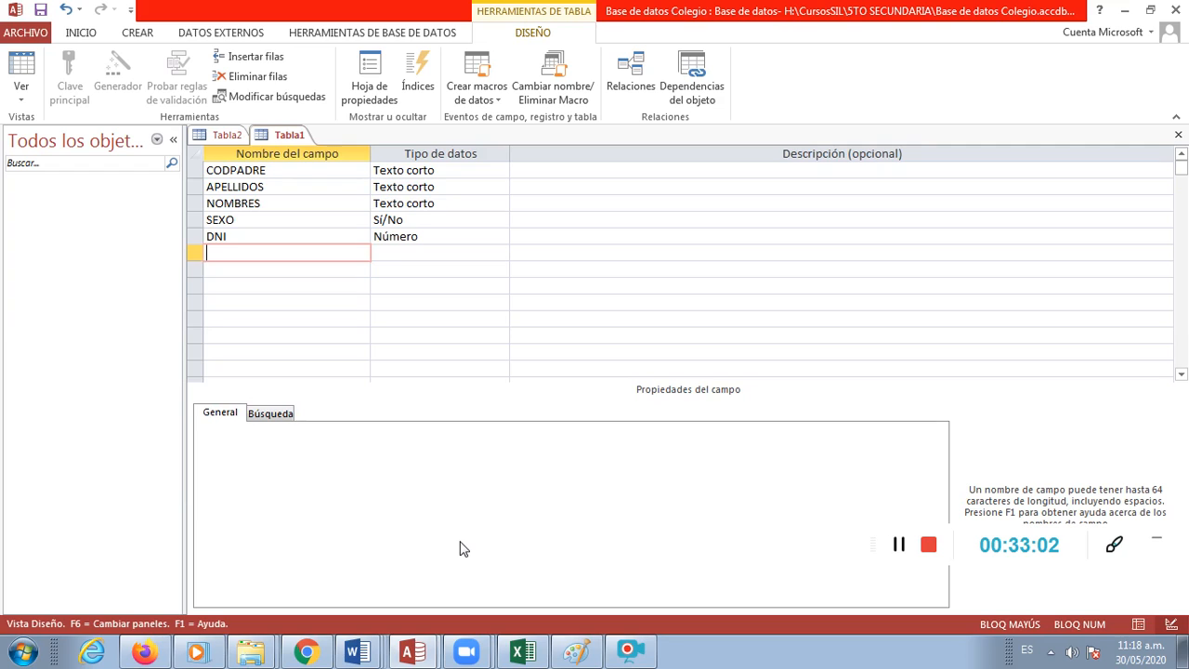
text(RECCDOMICIO)
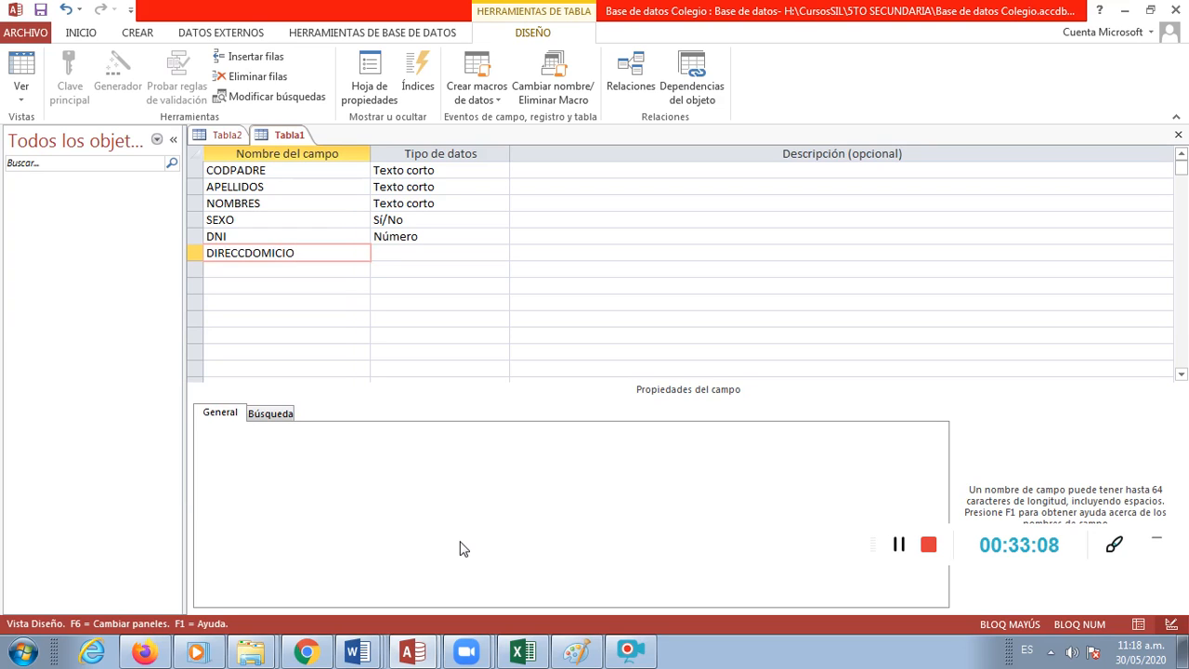
key(Left)
text(LI)
key(Right)
key(Right)
key(Up)
key(Down)
key(Left)
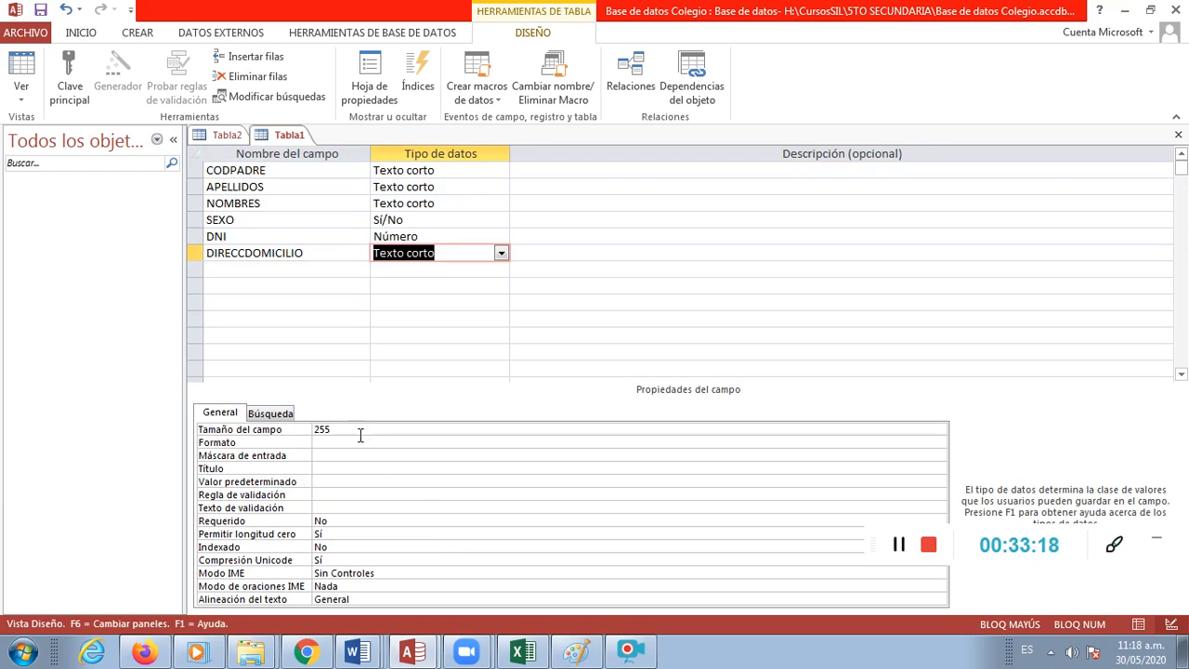
- Set the field size of DIRECCDOMICILIO to 80
drag(348, 428, 308, 431)
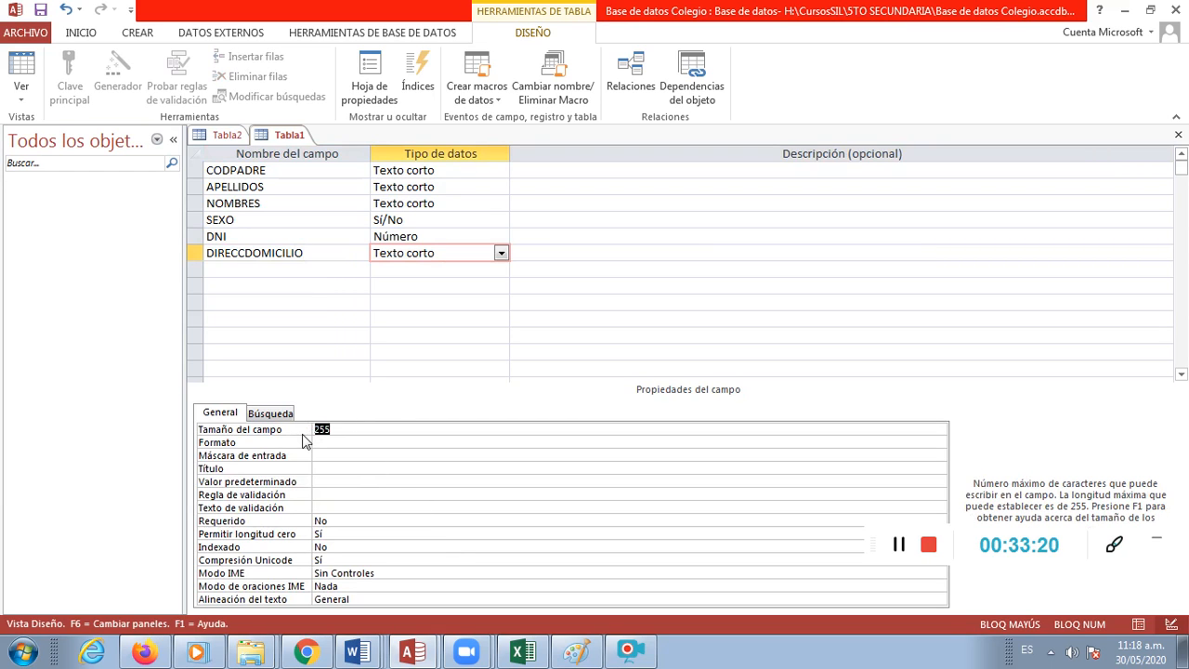
text(80)
click(306, 442)
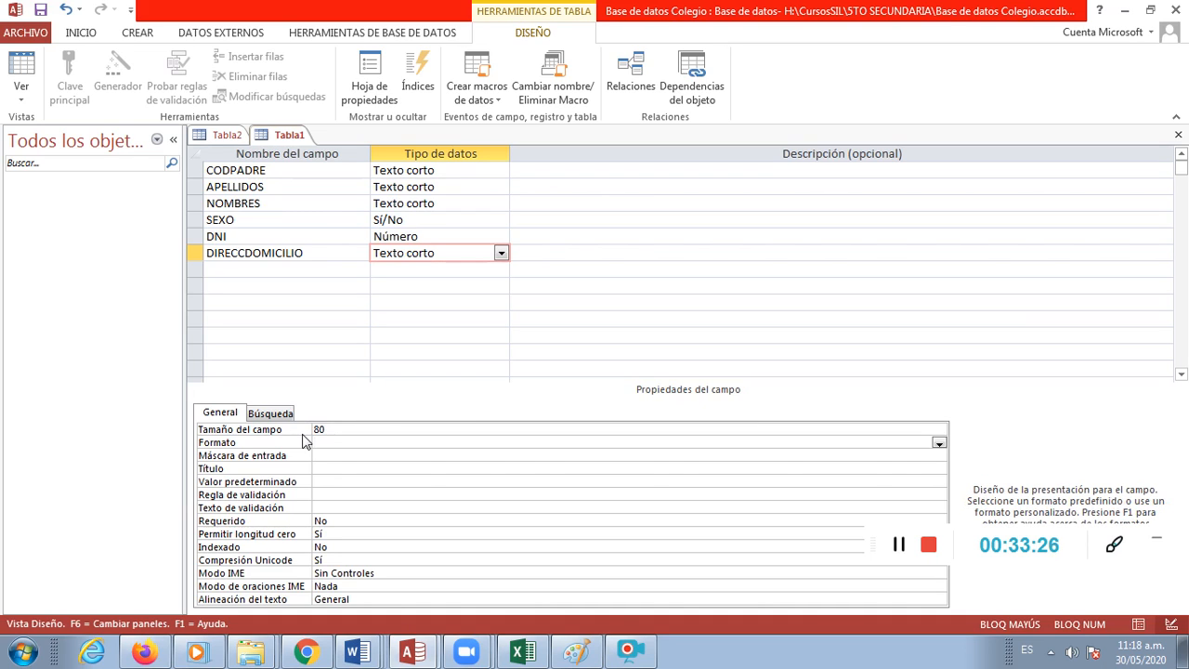
key(Down)
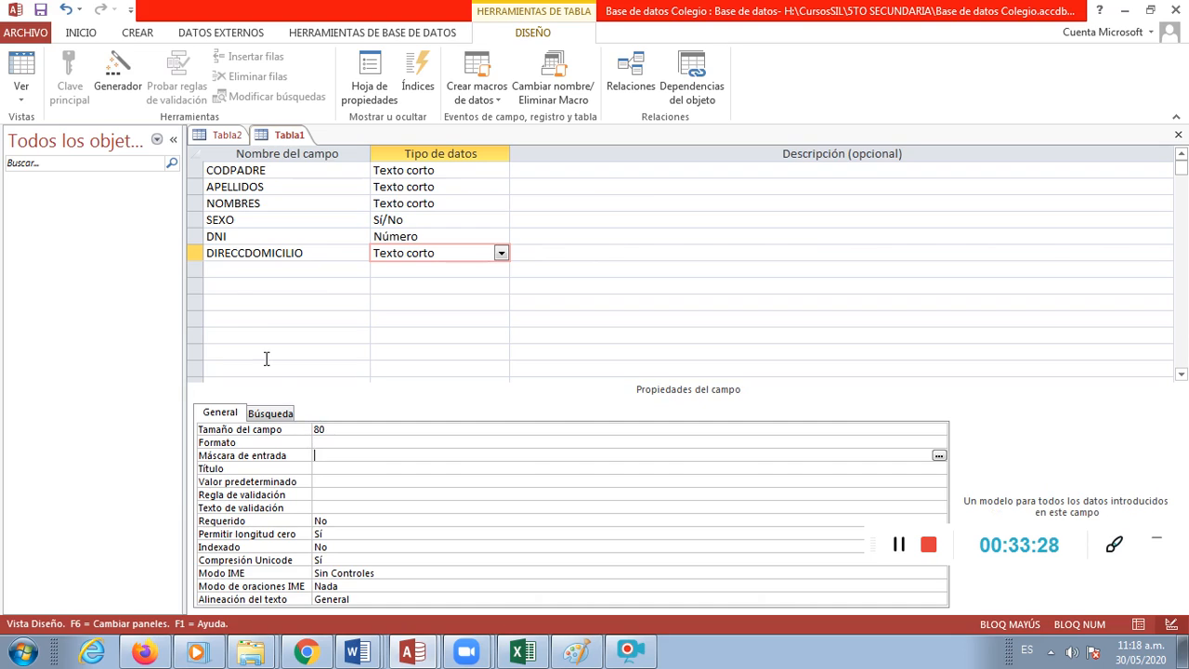
- Add a Texto corto field named DIRECCTRABAJO below DIRECCDOMICILIO
click(234, 271)
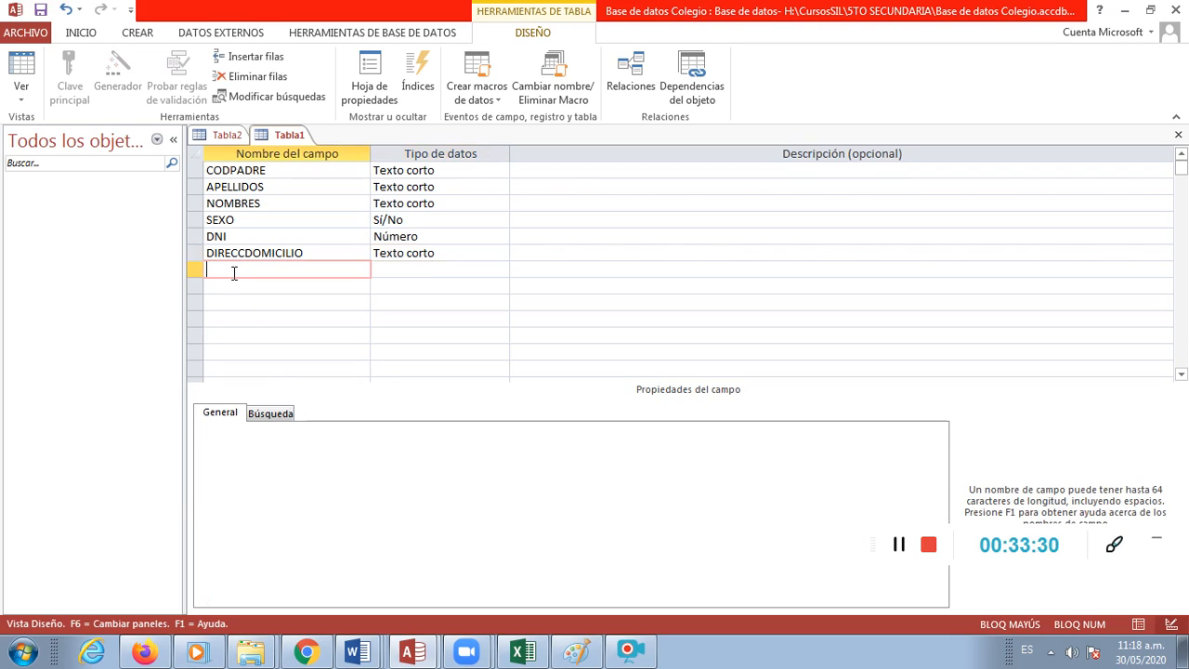
text(RECC)
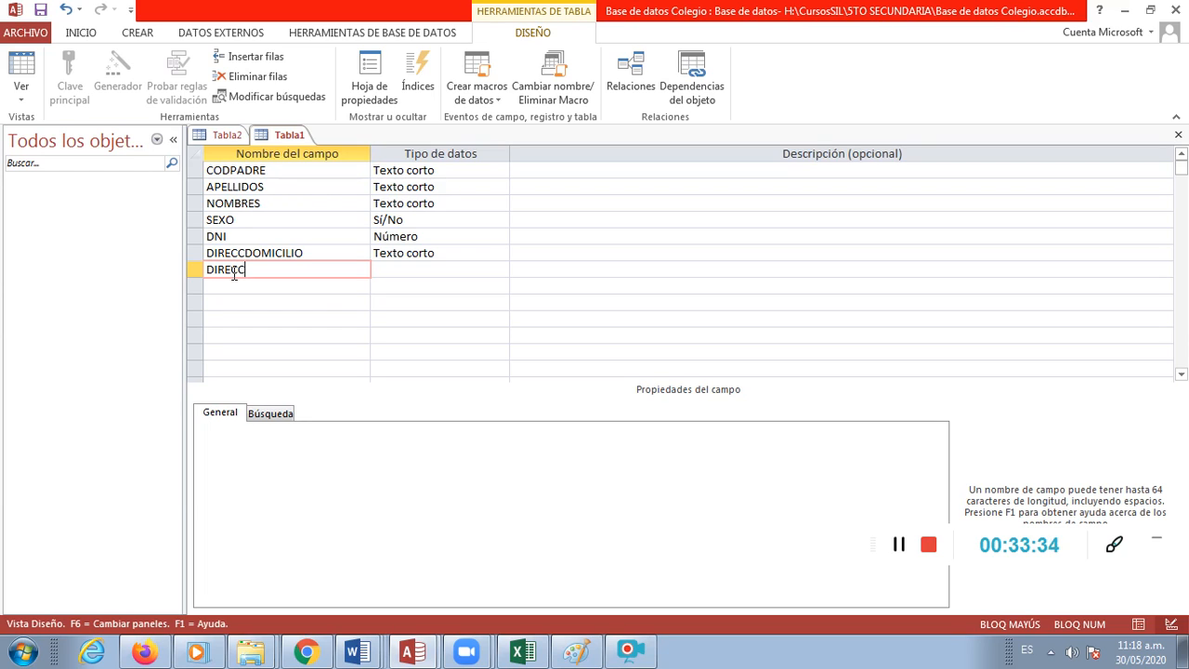
text(TRABAJO)
key(Tab)
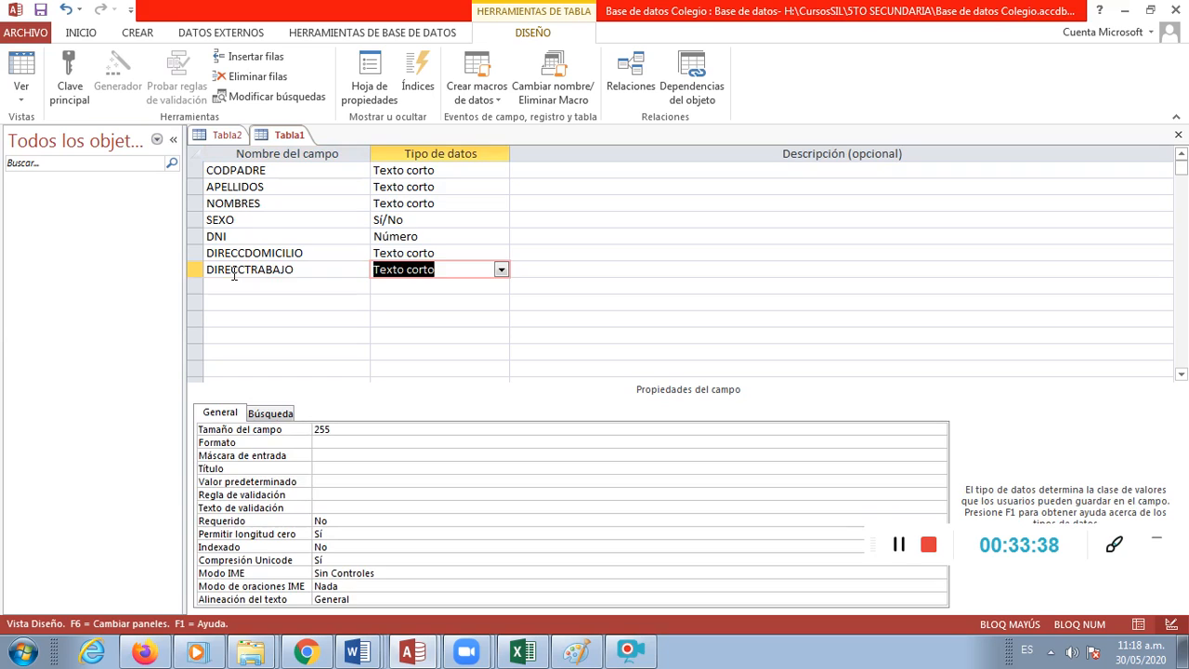
key(shift+Tab)
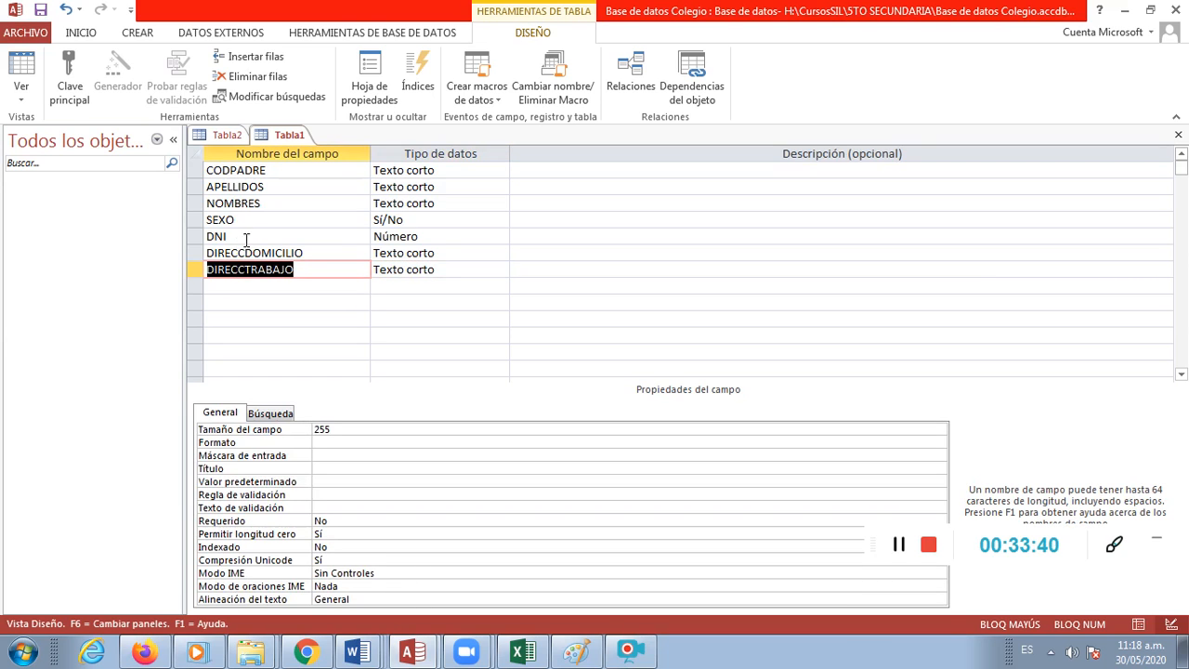
click(232, 173)
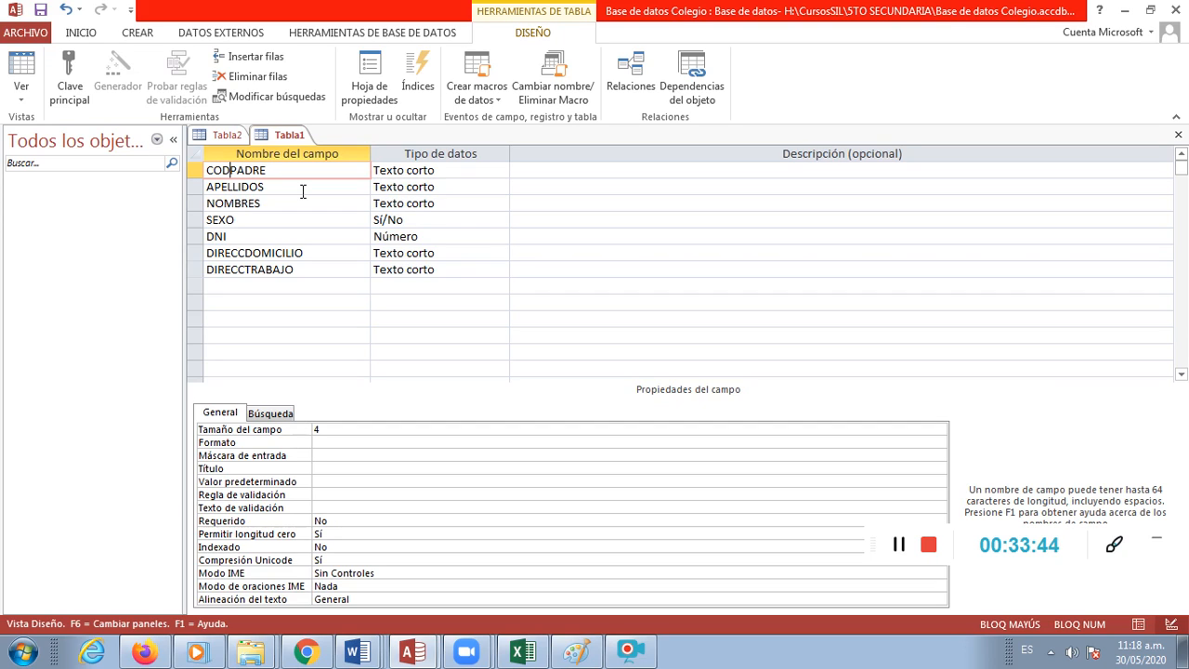
text(_)
key(BackSpace)
- Set the field size of DIRECCTRABAJO to 80
click(321, 272)
click(442, 269)
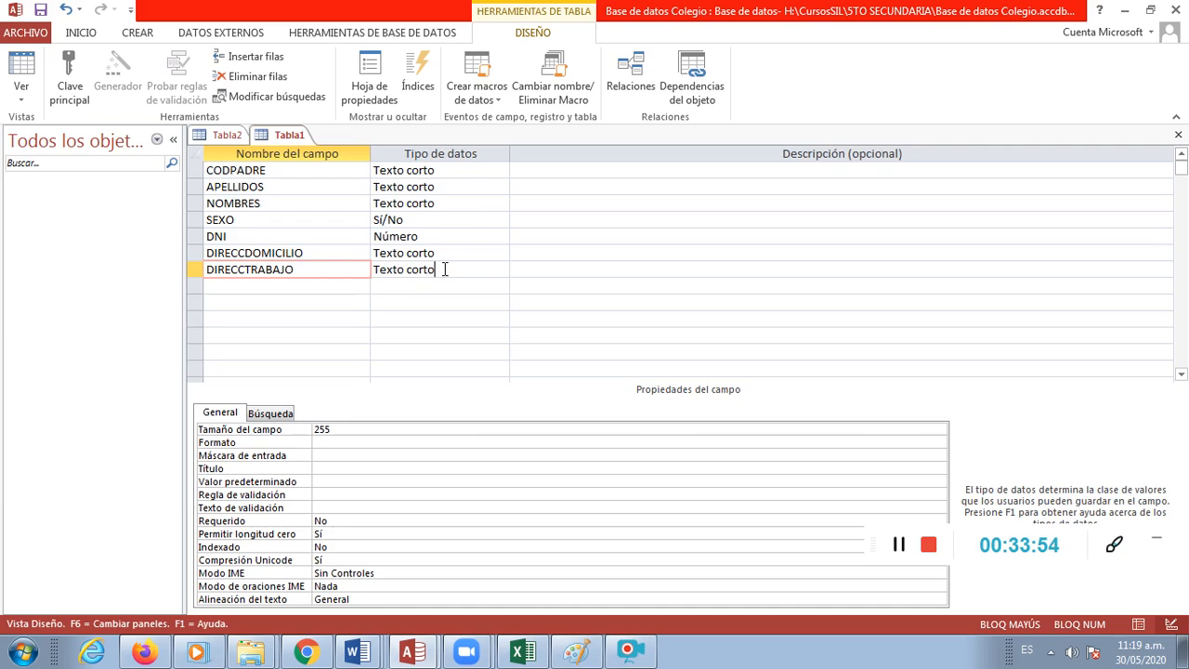
click(370, 431)
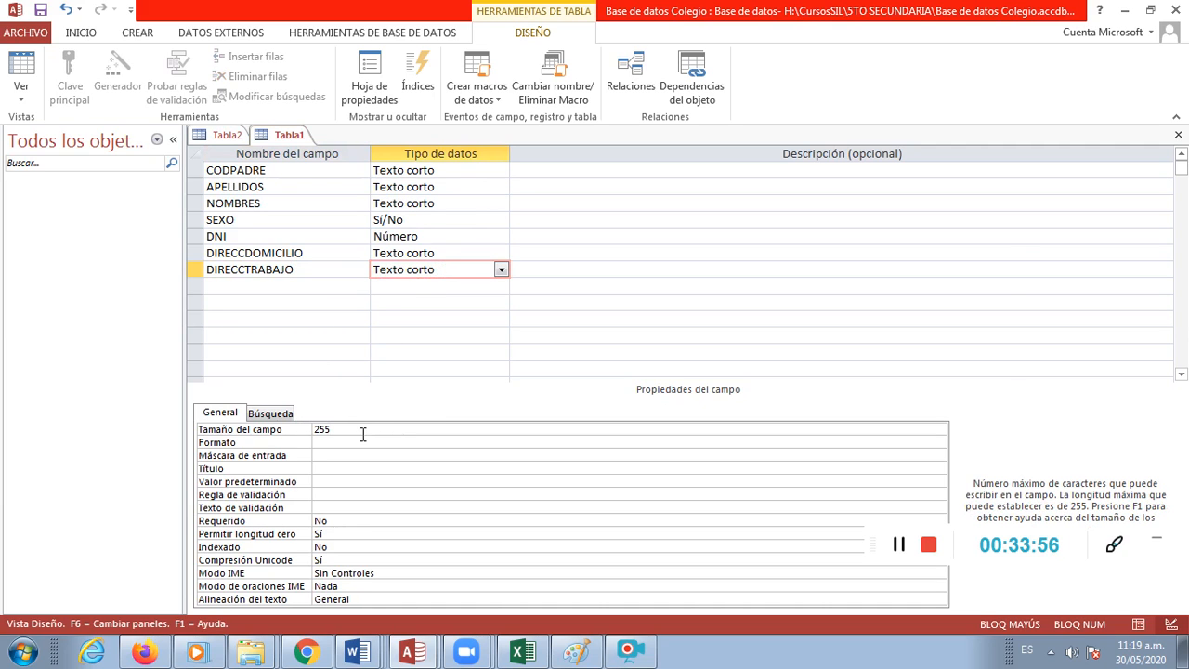
drag(328, 432, 312, 434)
text(80)
click(302, 441)
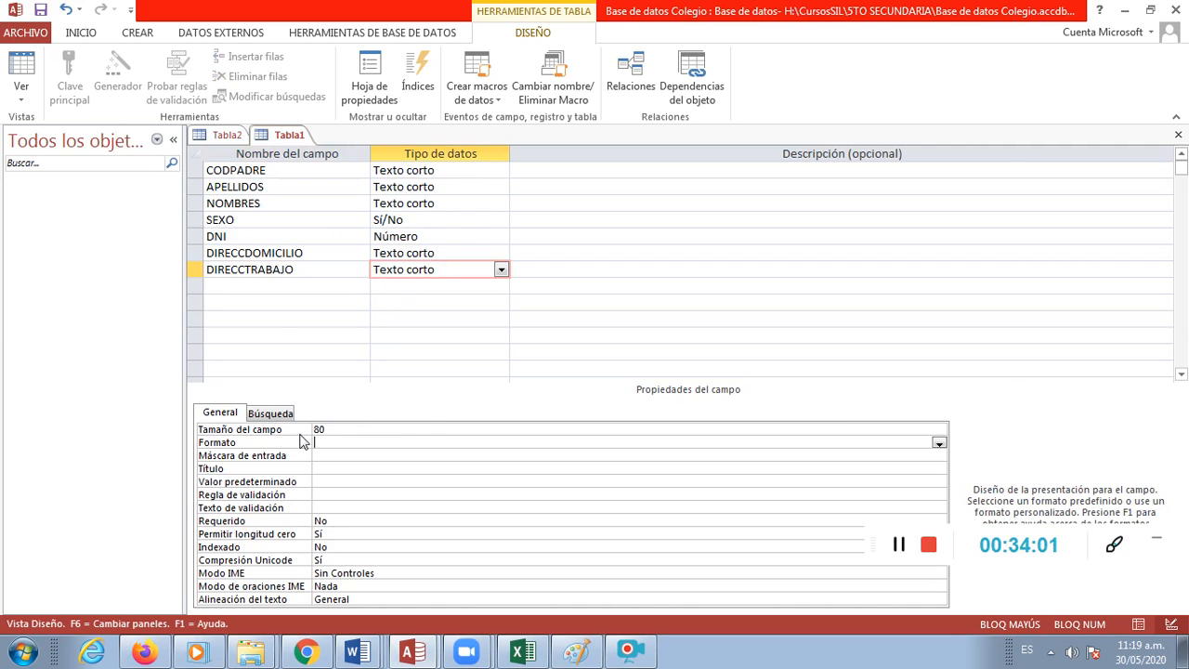
- Add a Texto corto field named EMAIL below DIRECCTRABAJO
click(257, 288)
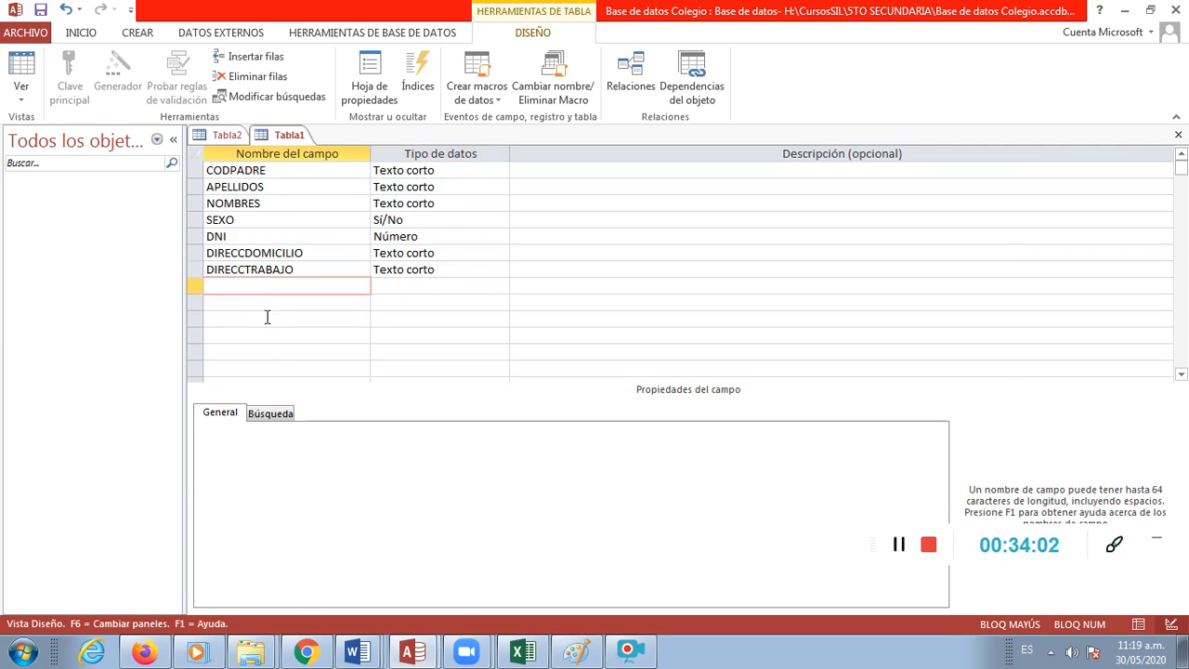
text(EMAIL)
key(Tab)
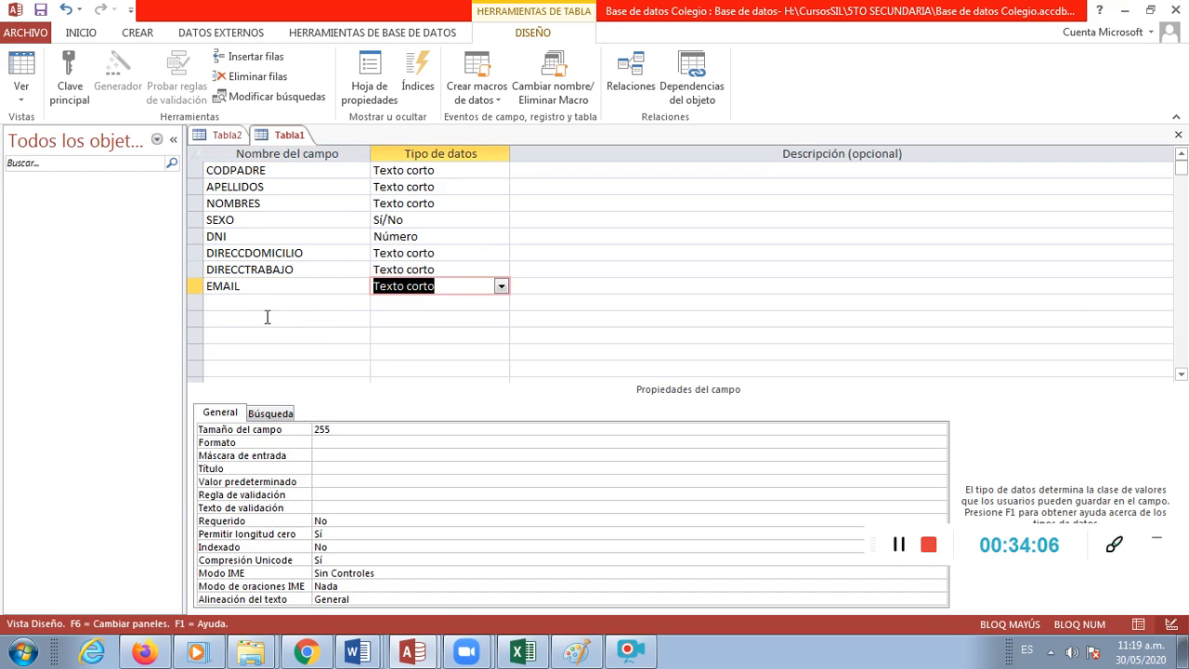
click(380, 429)
click(298, 428)
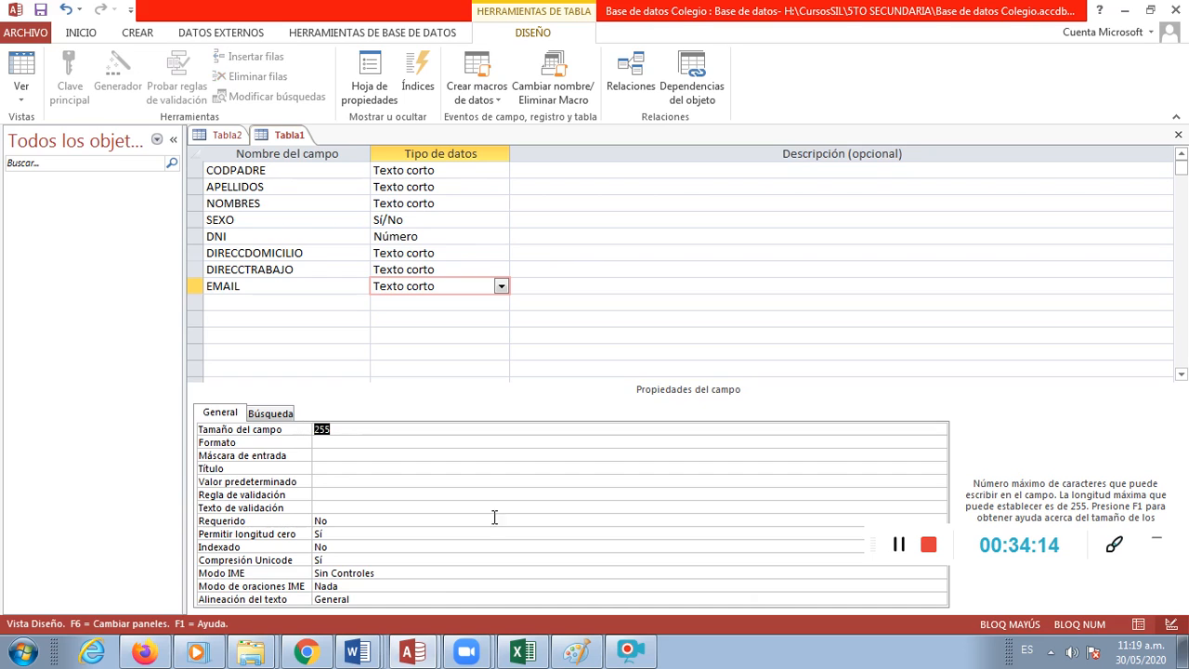
- Review the PADRES sample data in Word, and check the field sizes of EMAIL and DIRECCION in Tabla2 in Access
click(355, 652)
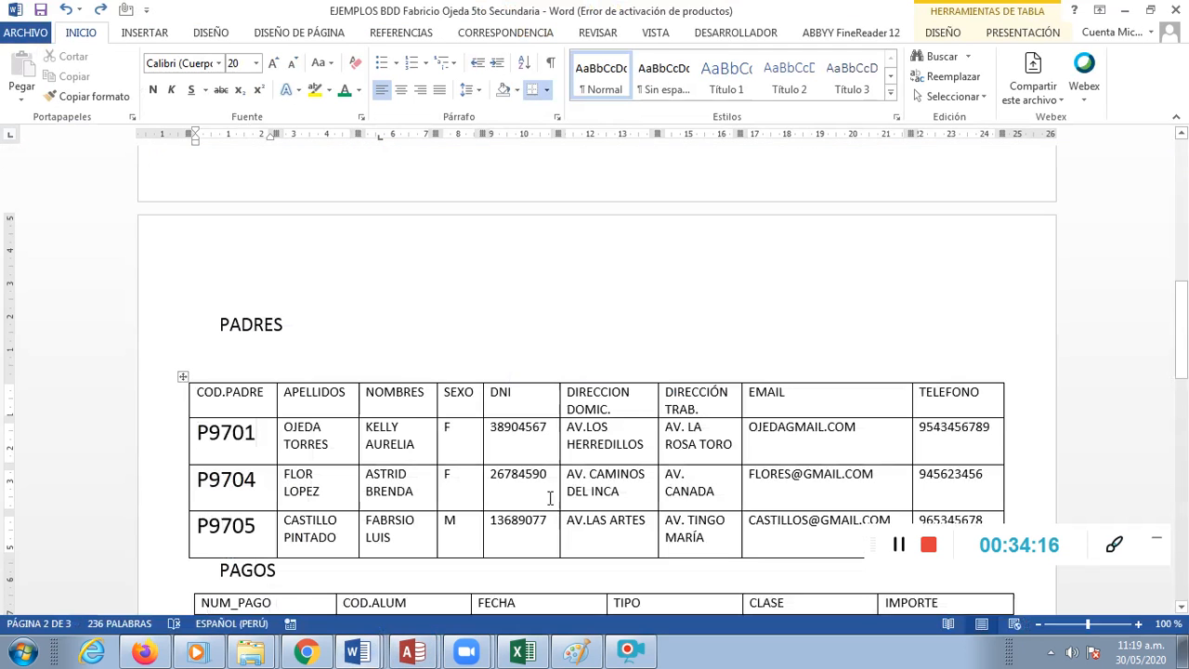
click(420, 650)
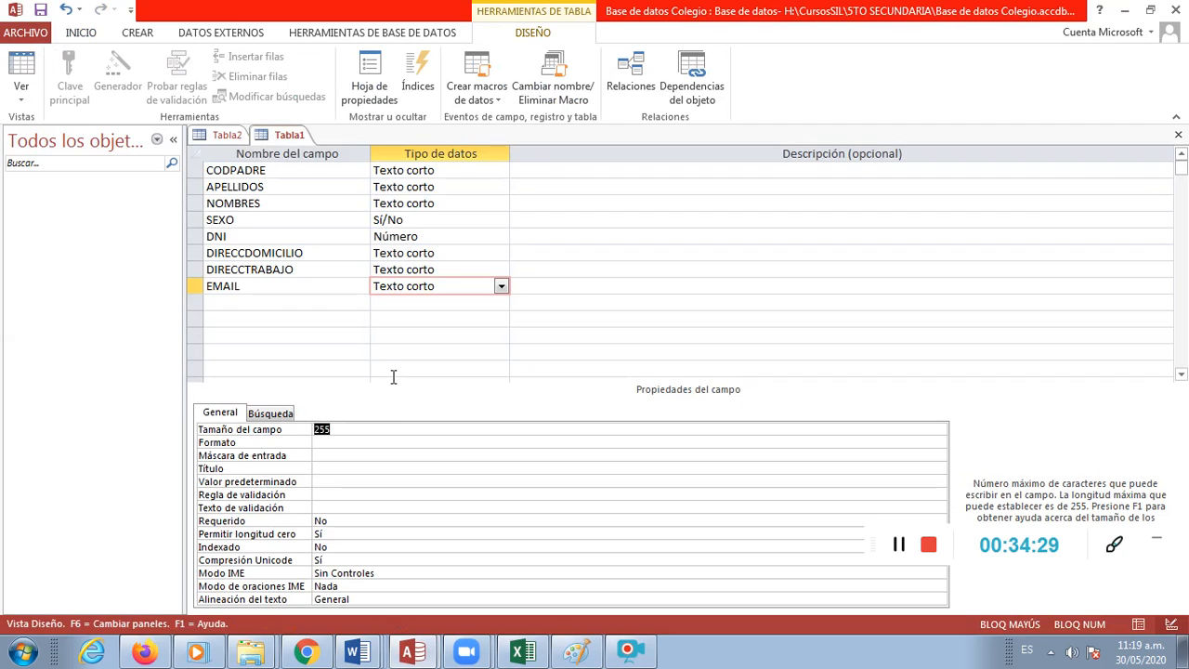
click(226, 135)
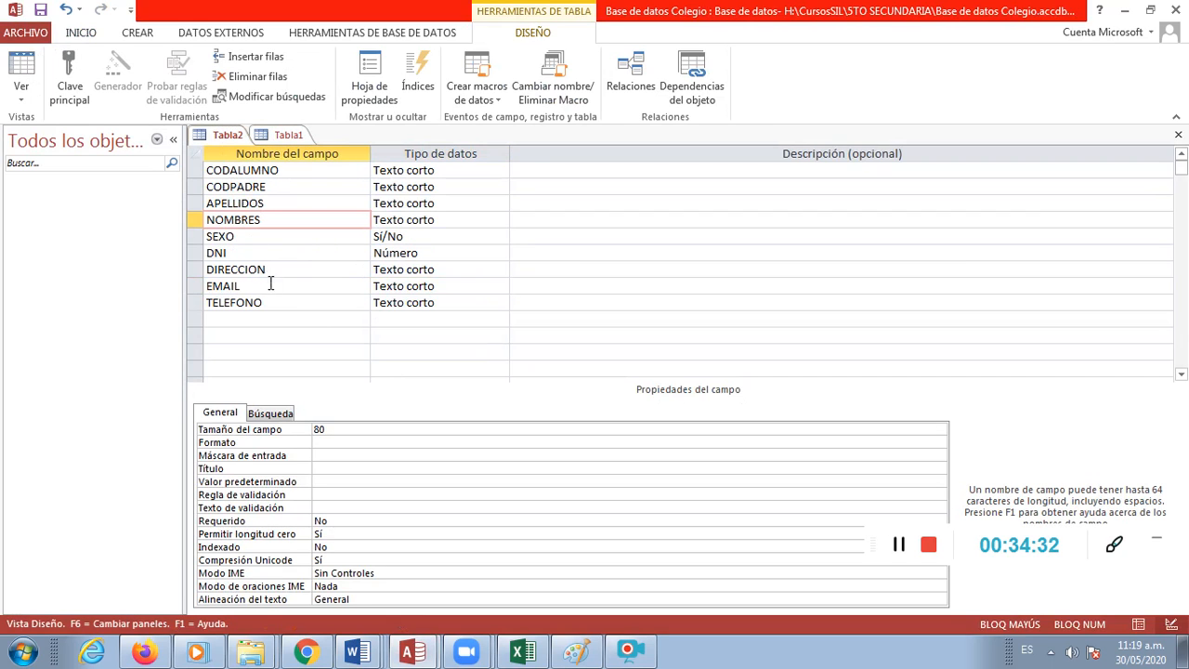
click(403, 286)
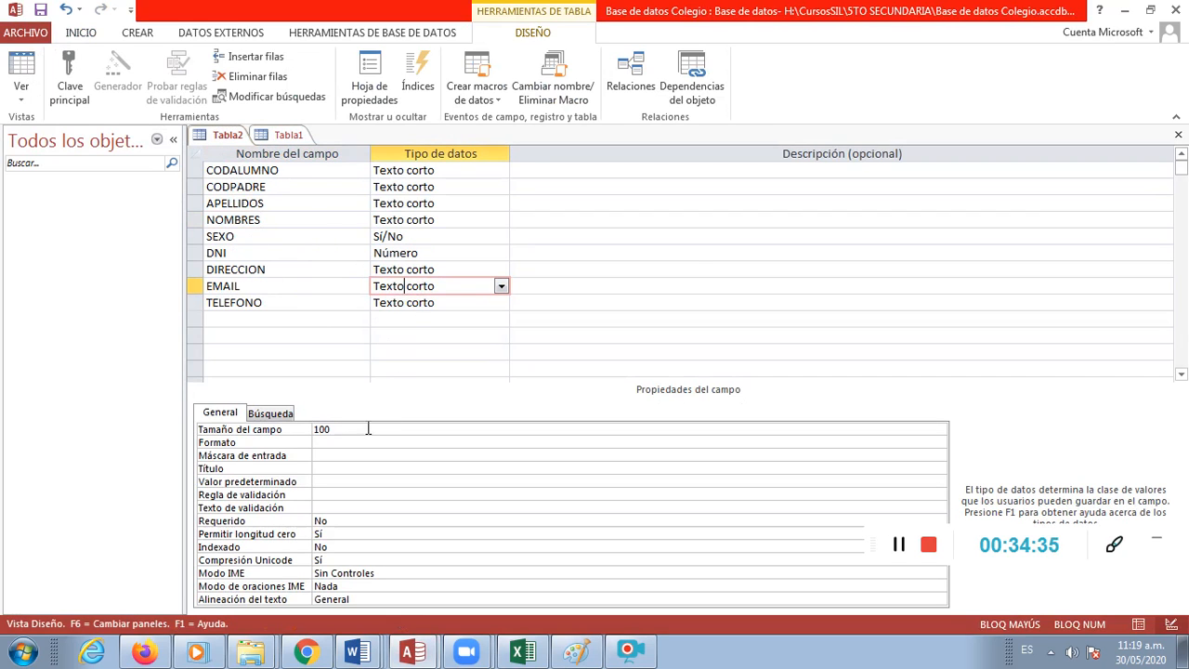
click(423, 273)
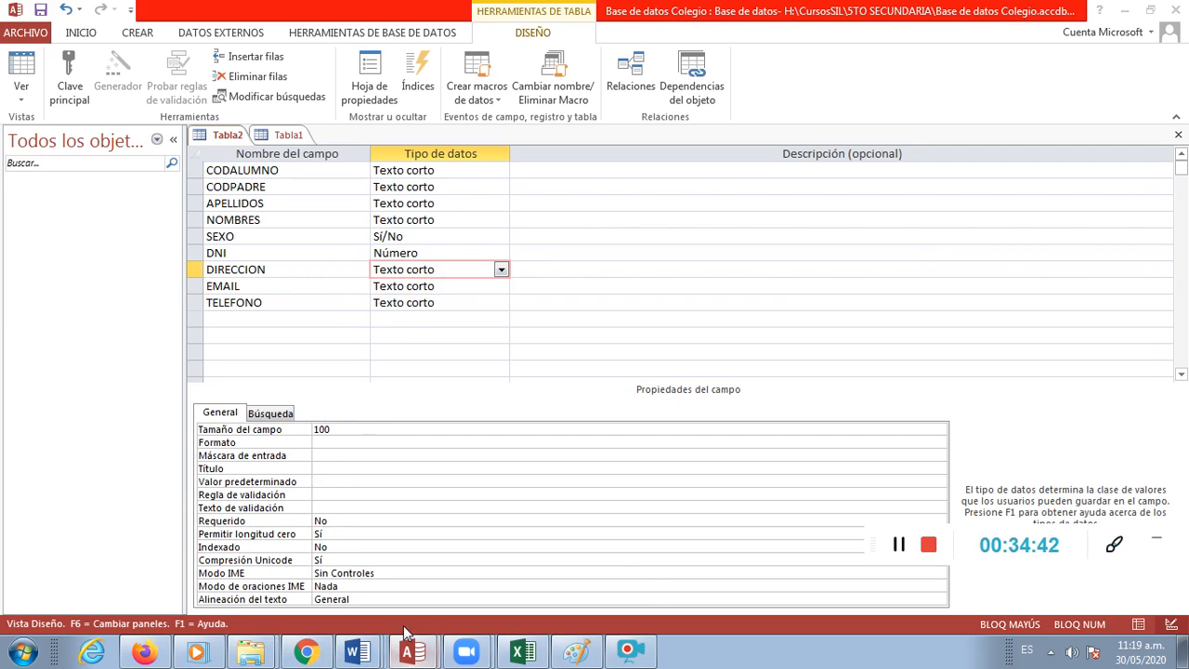
- Set the field size of DIRECCDOMICILIO in Tabla1 to 100
click(285, 136)
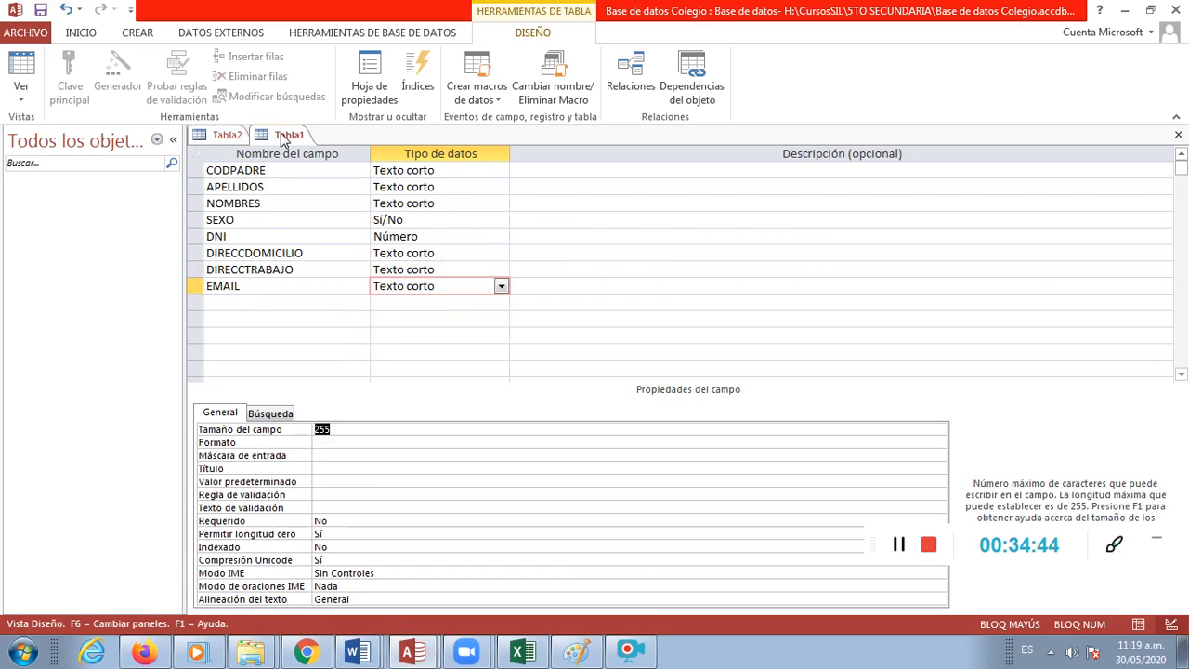
click(434, 255)
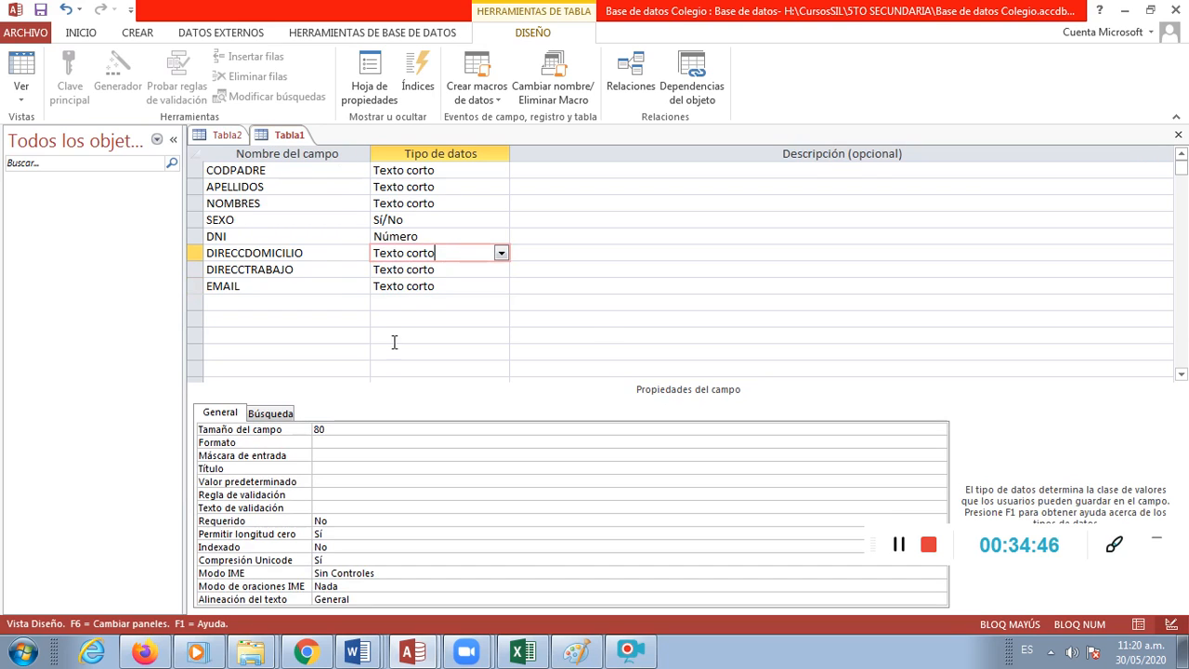
click(326, 429)
double_click(326, 430)
text(100)
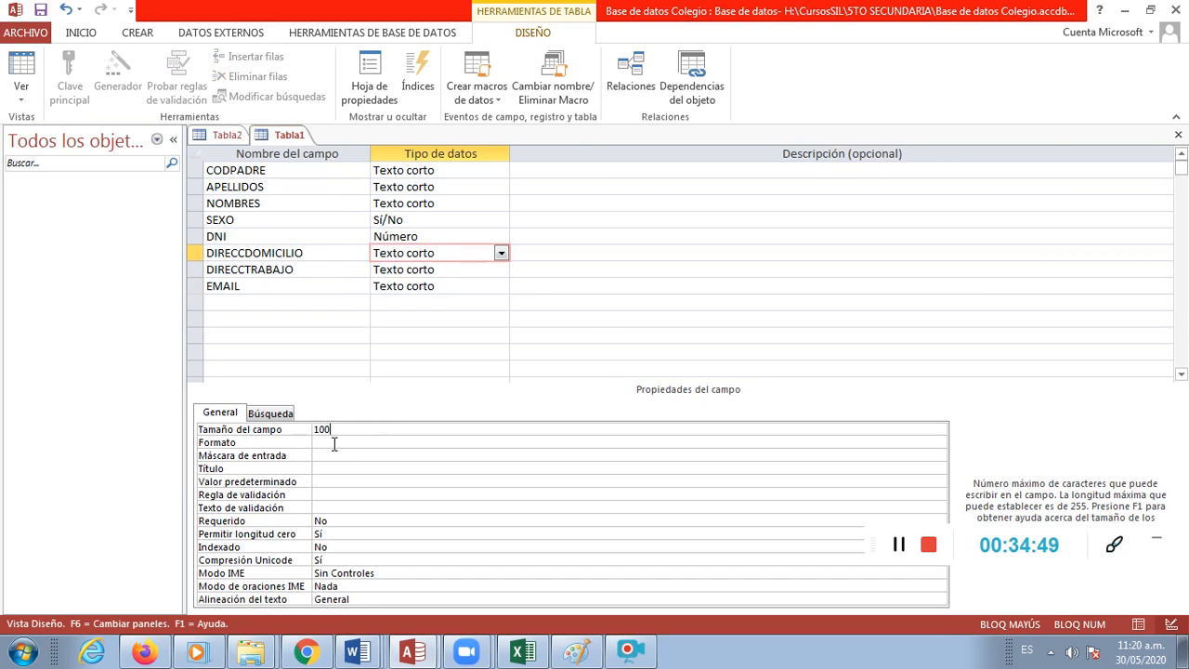
key(Return)
- Set the field size of DIRECCTRABAJO in Tabla1 to 100
click(433, 269)
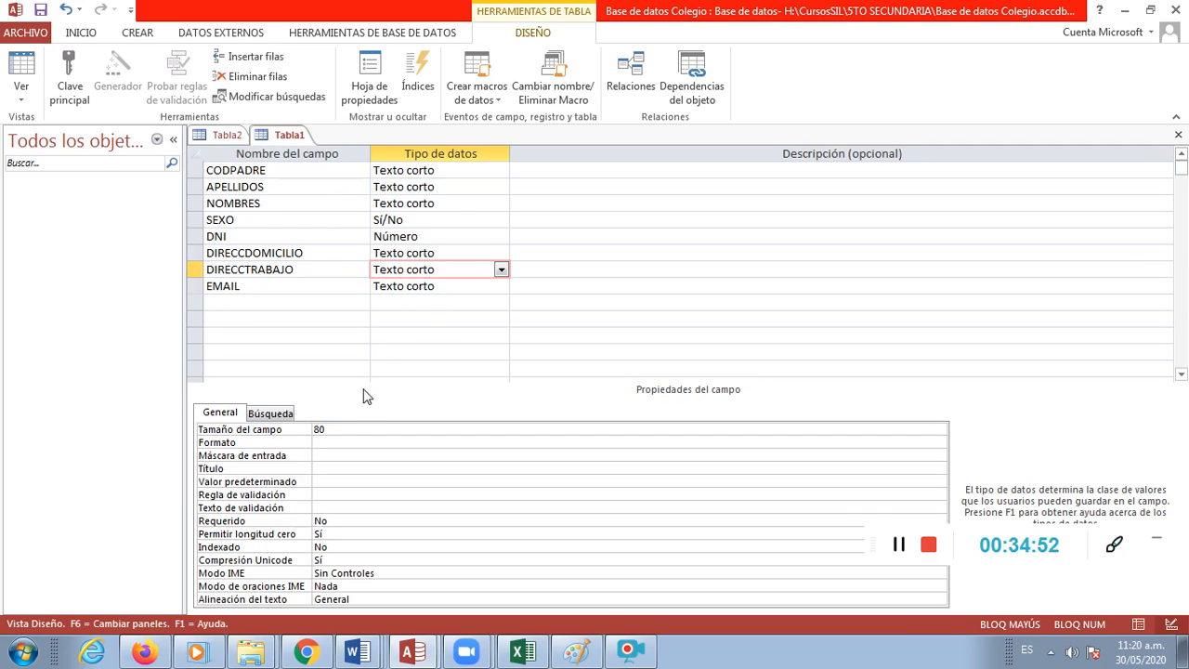
click(336, 429)
text(10)
key(BackSpace)
key(BackSpace)
key(BackSpace)
key(BackSpace)
key(BackSpace)
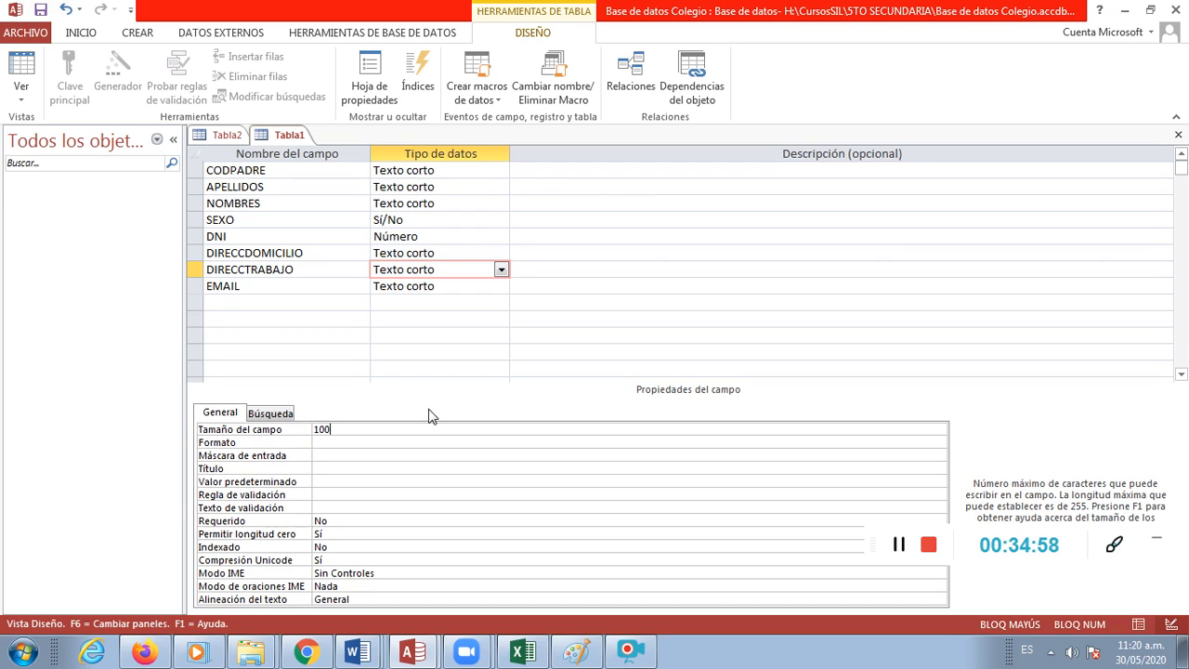
key(Return)
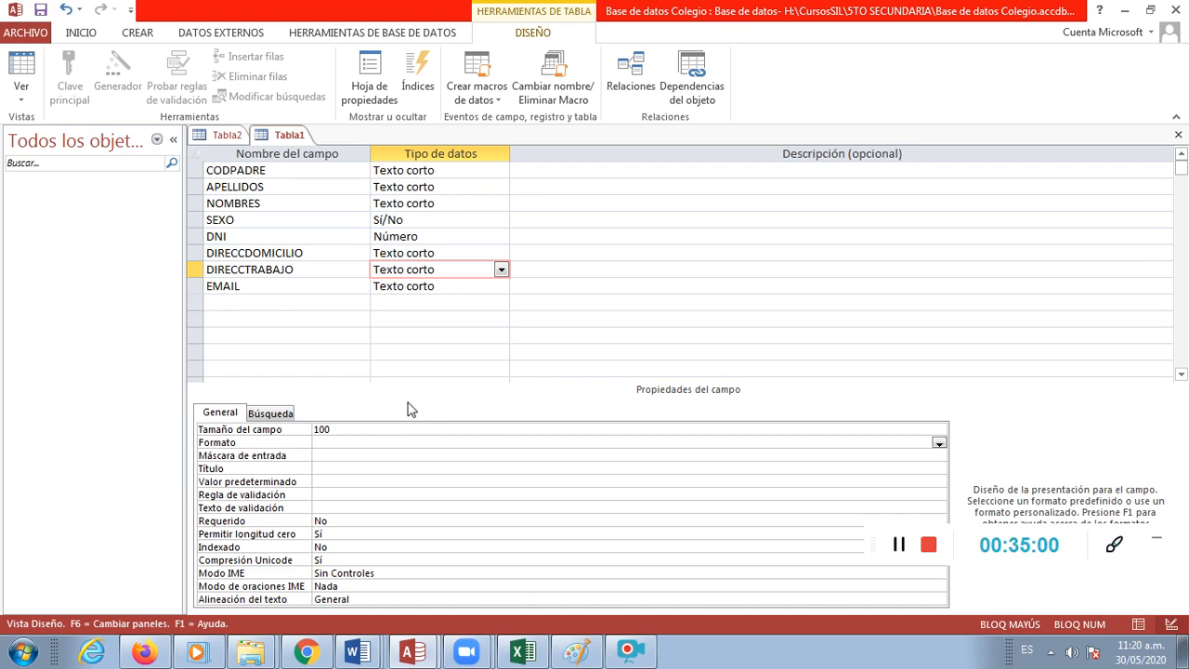
- Check the EMAIL and TELEFONO field sizes in Tabla2, and set the field size of EMAIL in Tabla1 to 100
click(313, 286)
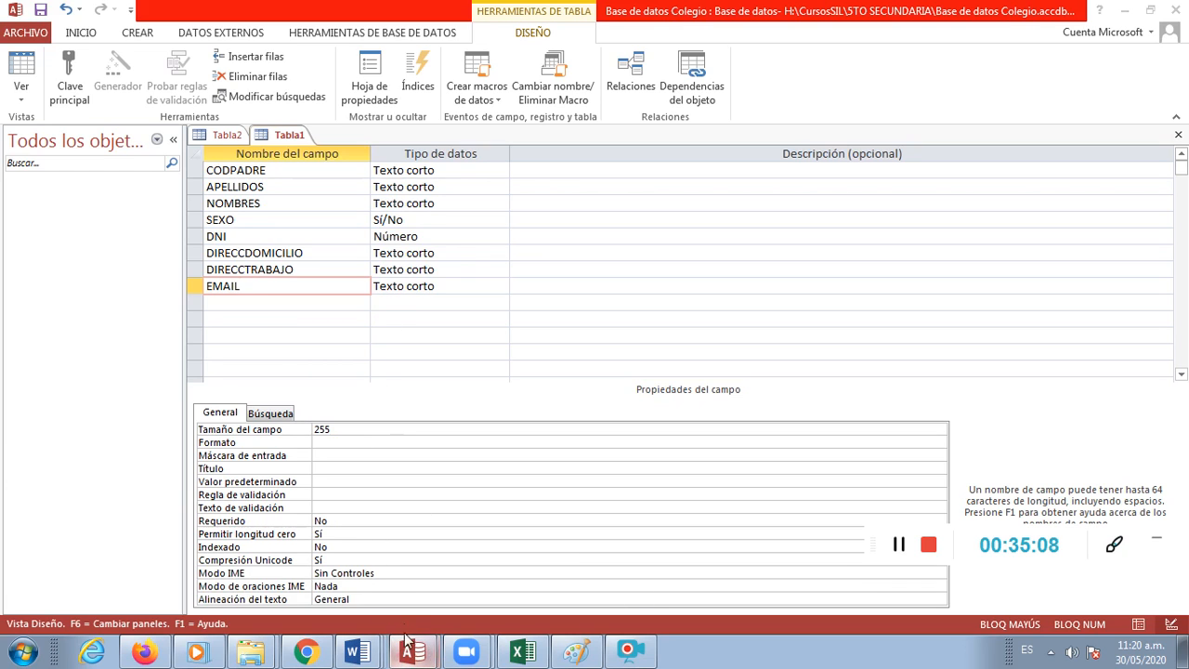
click(223, 135)
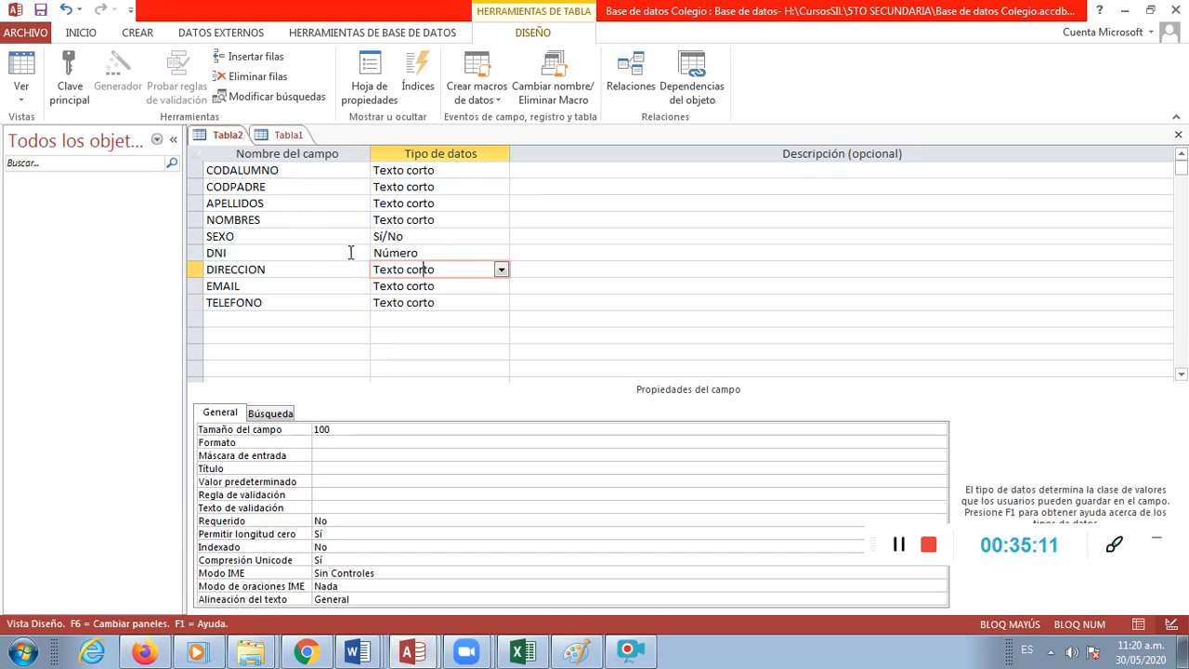
key(Down)
click(420, 302)
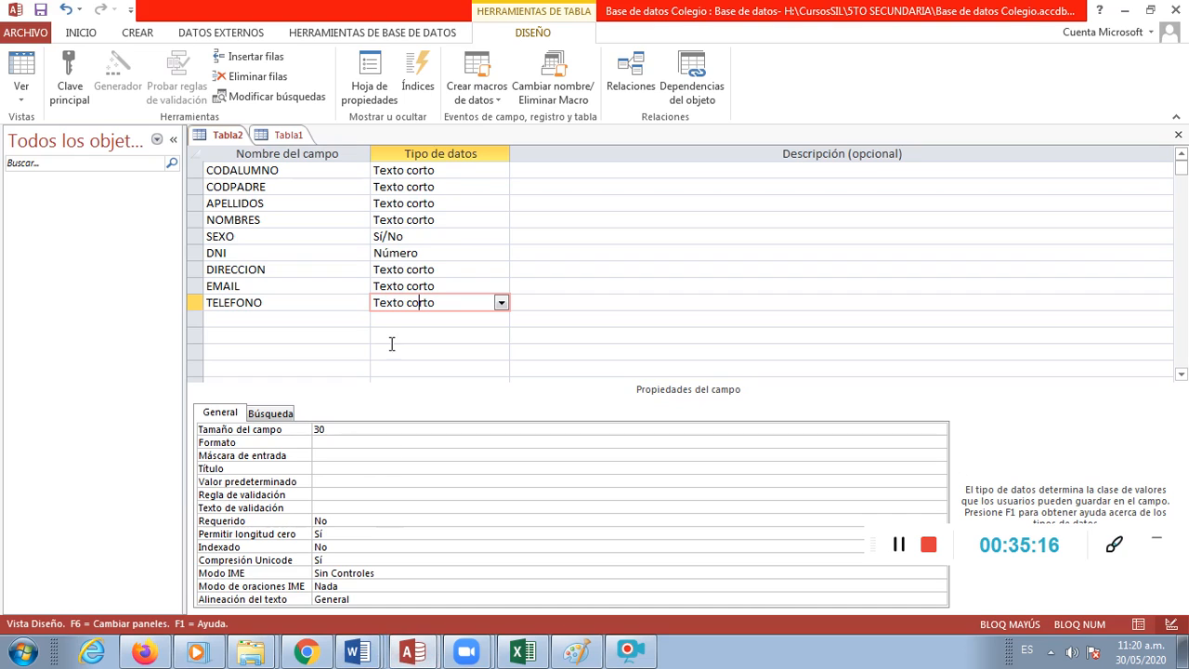
click(290, 135)
click(441, 286)
click(316, 430)
text(100)
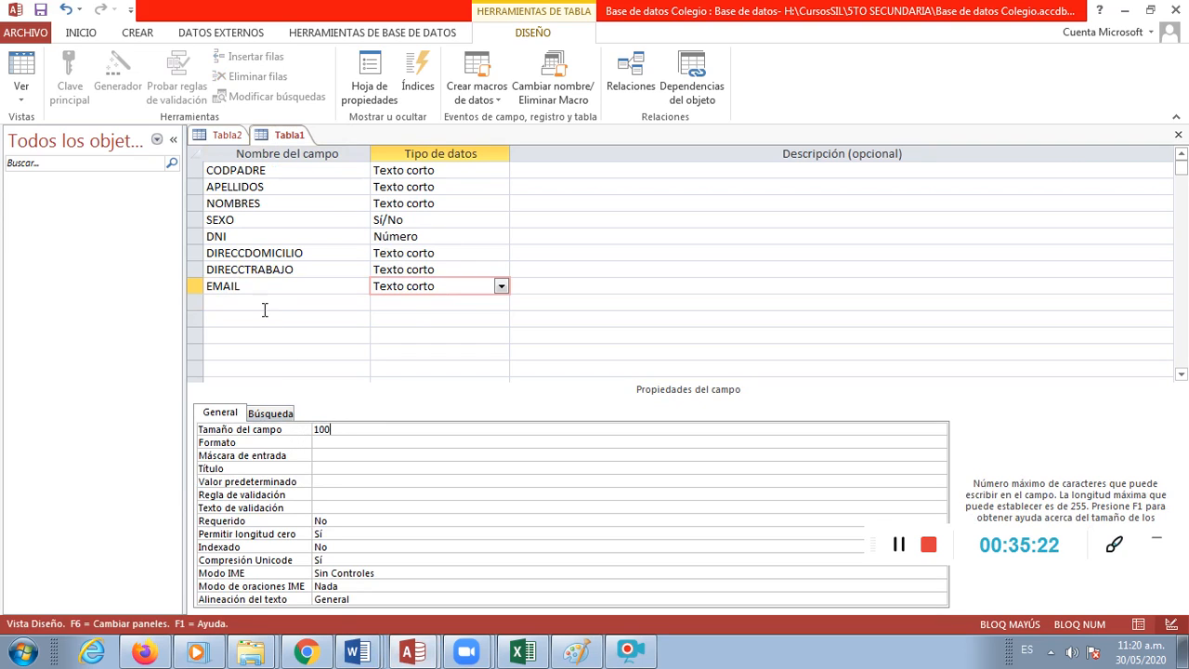
- Add a Texto corto field named TELEFONO below EMAIL in Tabla1 with a field size of 30
click(260, 303)
text(TELEFONO)
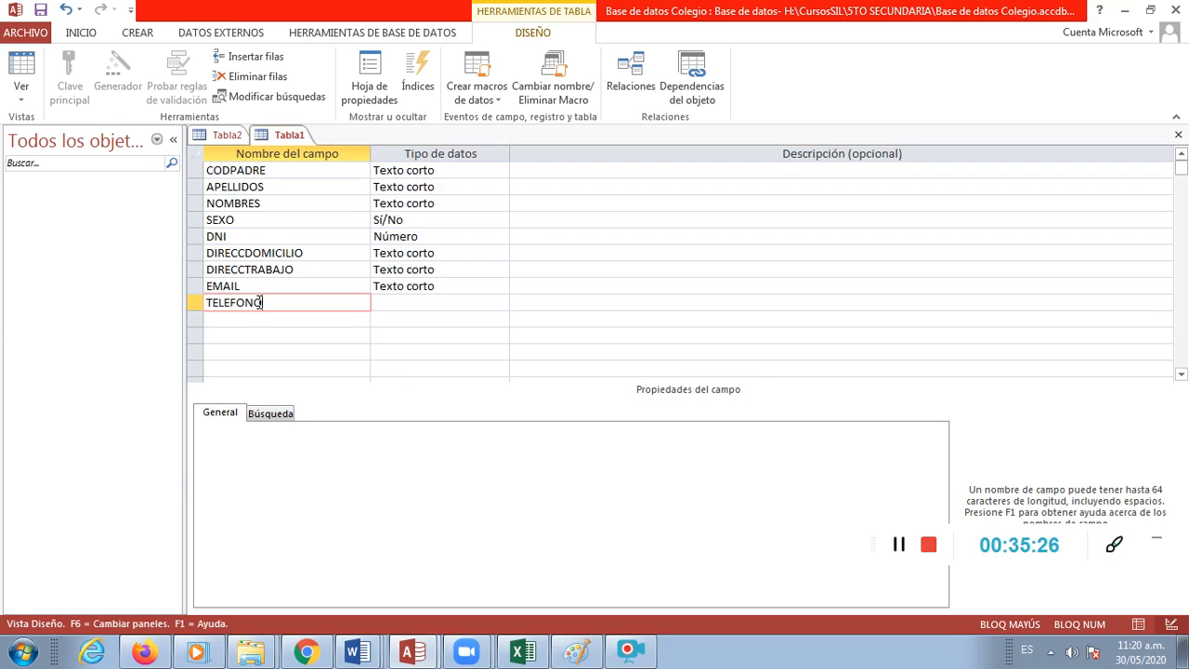
click(400, 300)
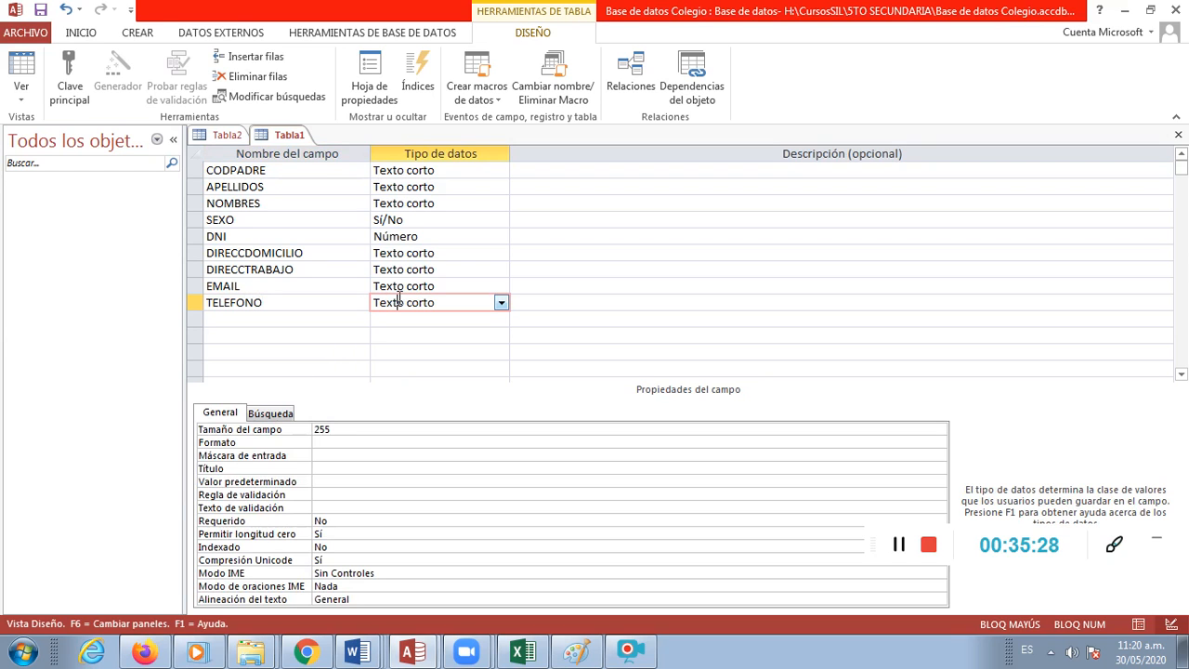
double_click(330, 430)
text(30)
click(302, 440)
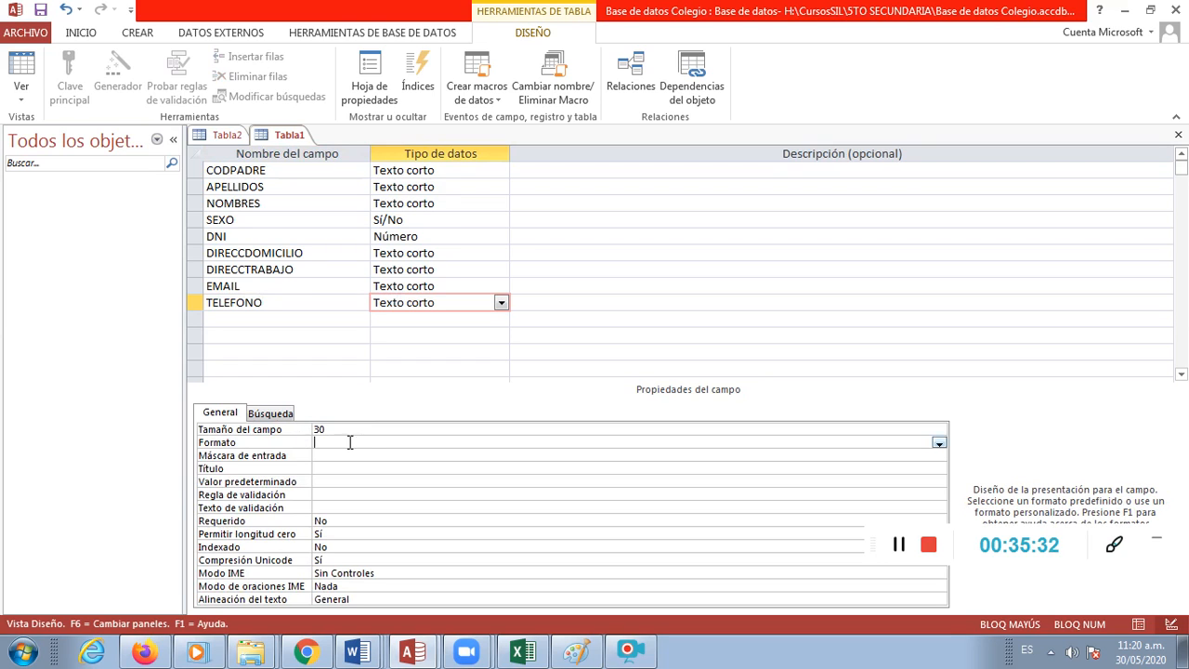
- Review the field definitions in Tabla1 and Tabla2, and examine the PROFESORES sample table in Word
click(401, 302)
click(399, 252)
click(399, 170)
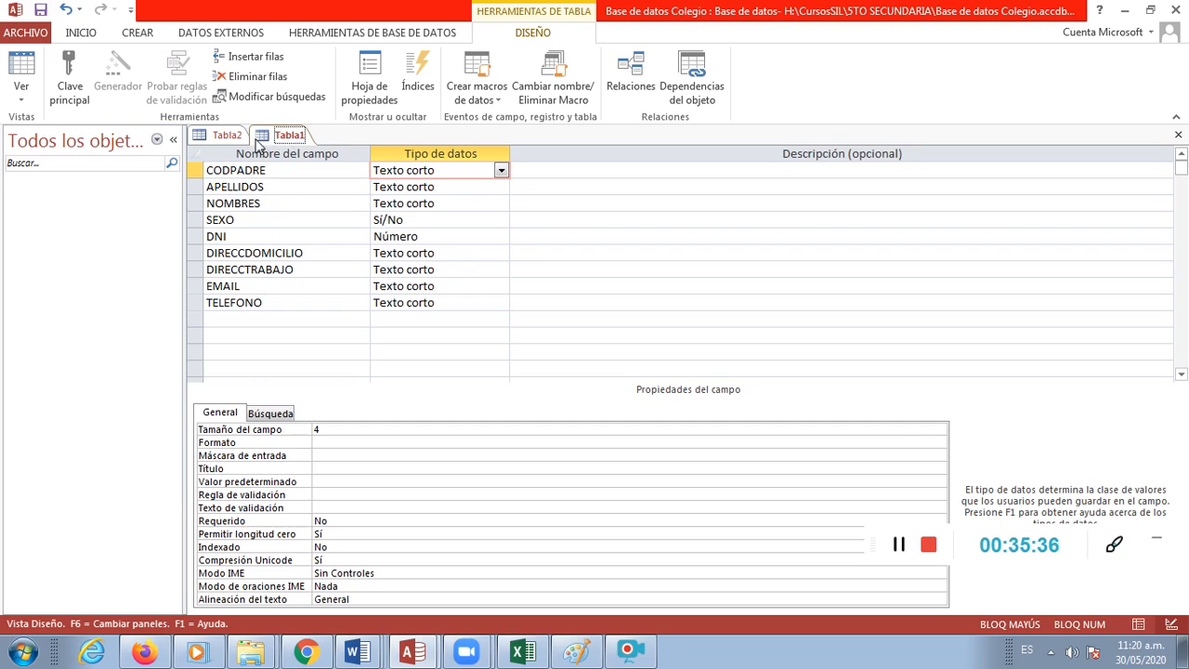
click(221, 138)
click(283, 136)
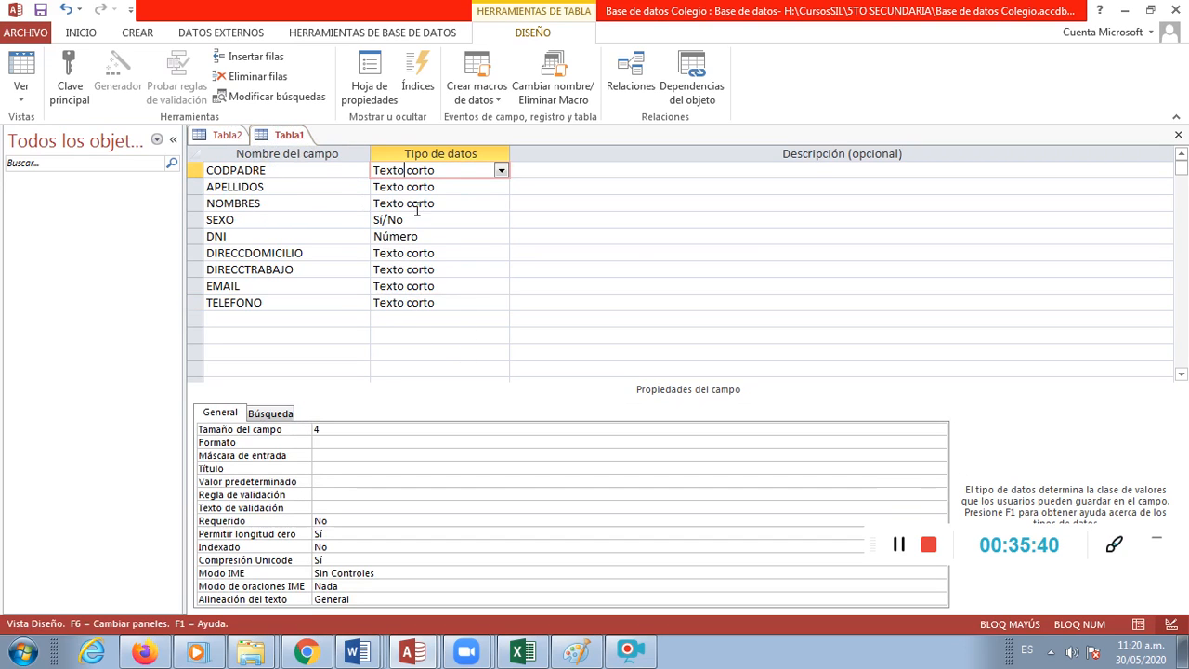
click(458, 321)
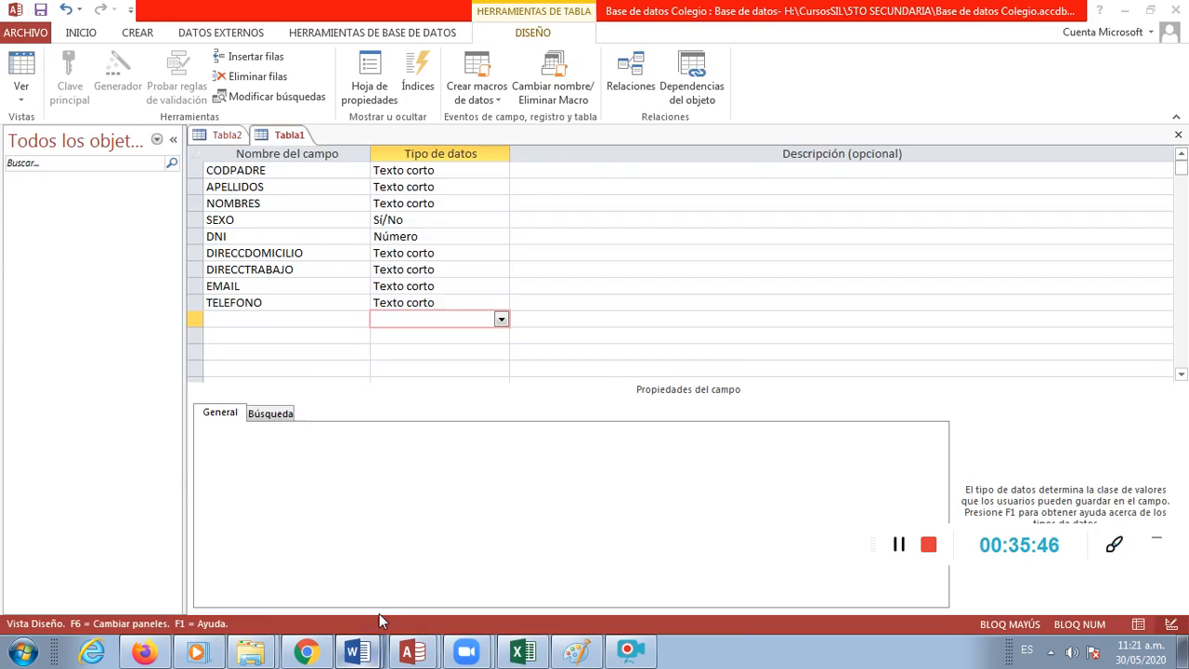
click(356, 653)
scroll(419, 567, down, 5)
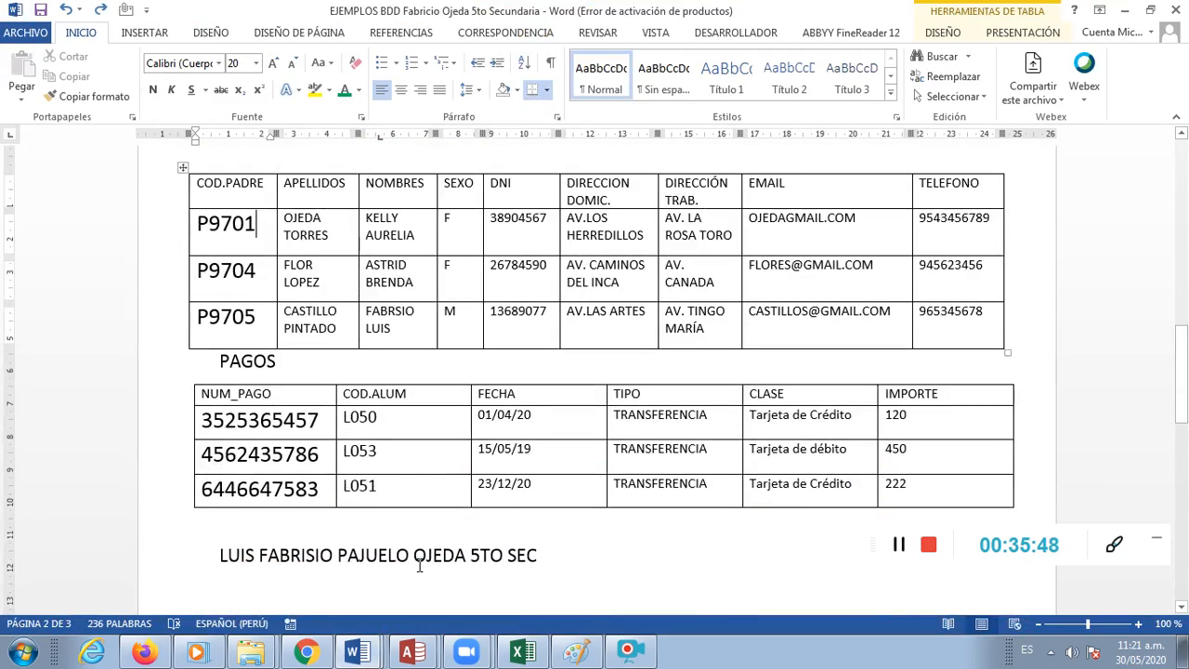
scroll(419, 567, up, 15)
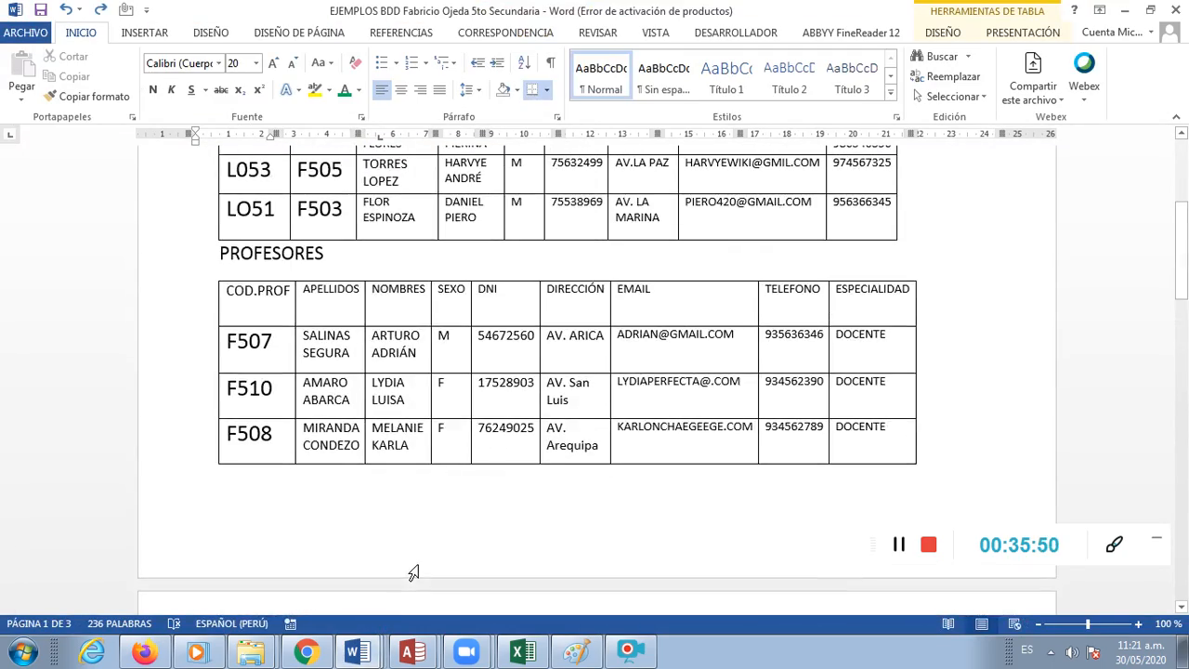
scroll(414, 573, up, 5)
scroll(294, 376, down, 4)
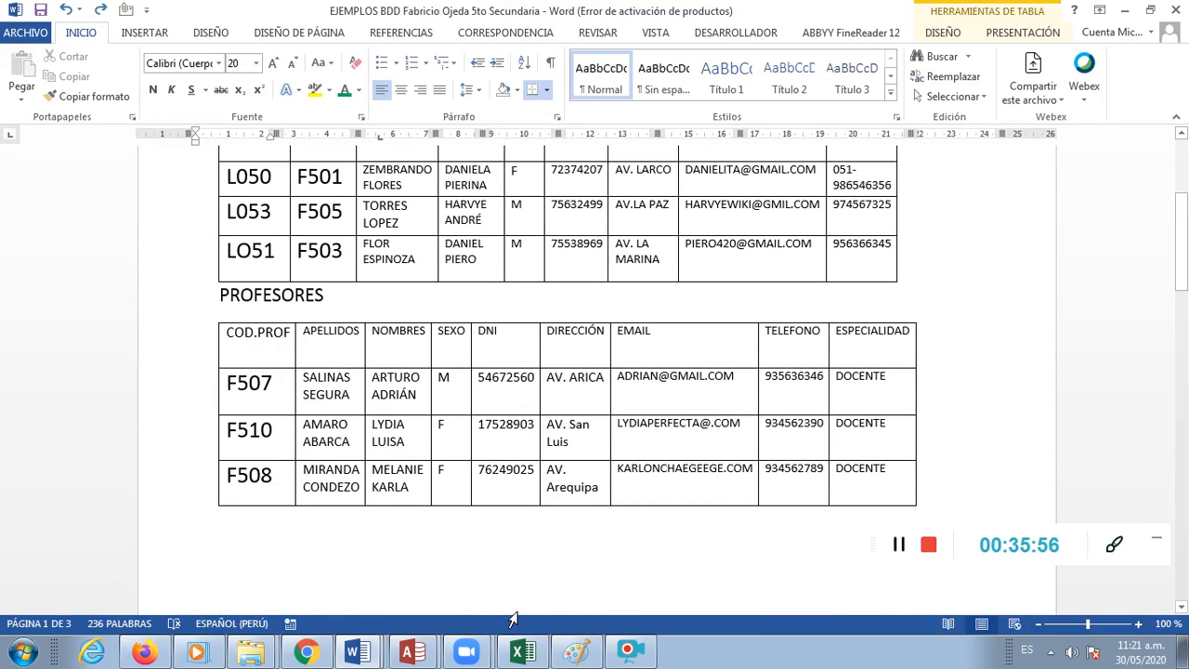
- Create a new table in Access in design view with CODPROFESOR as its first field, of type Texto corto
click(414, 654)
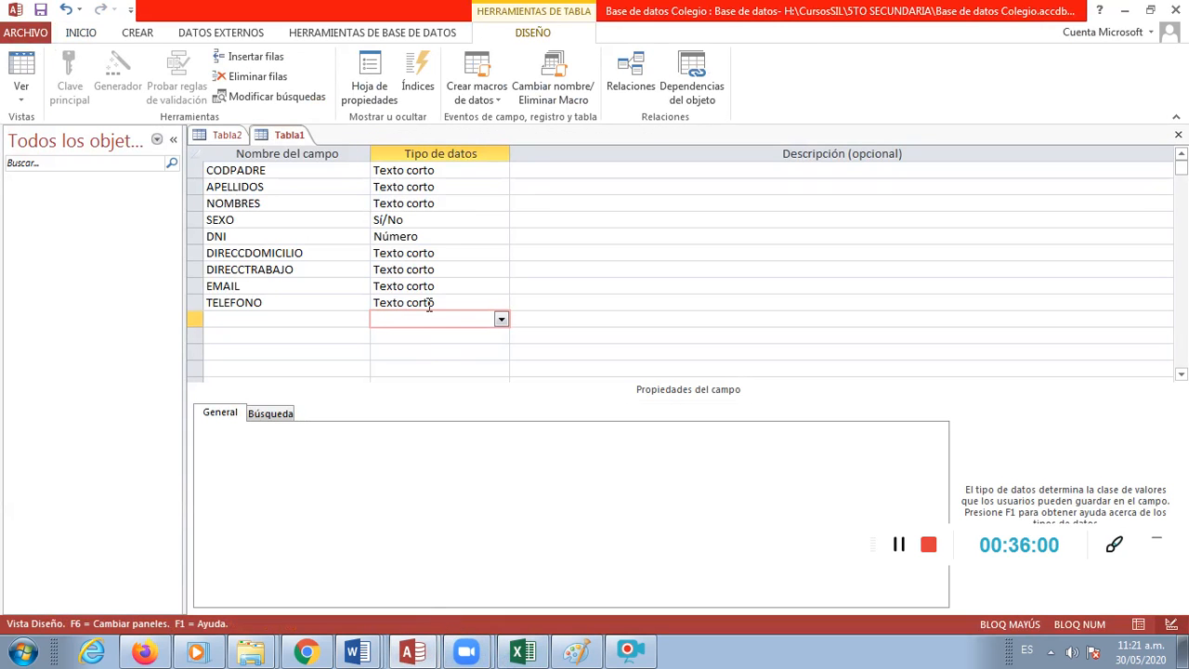
click(140, 33)
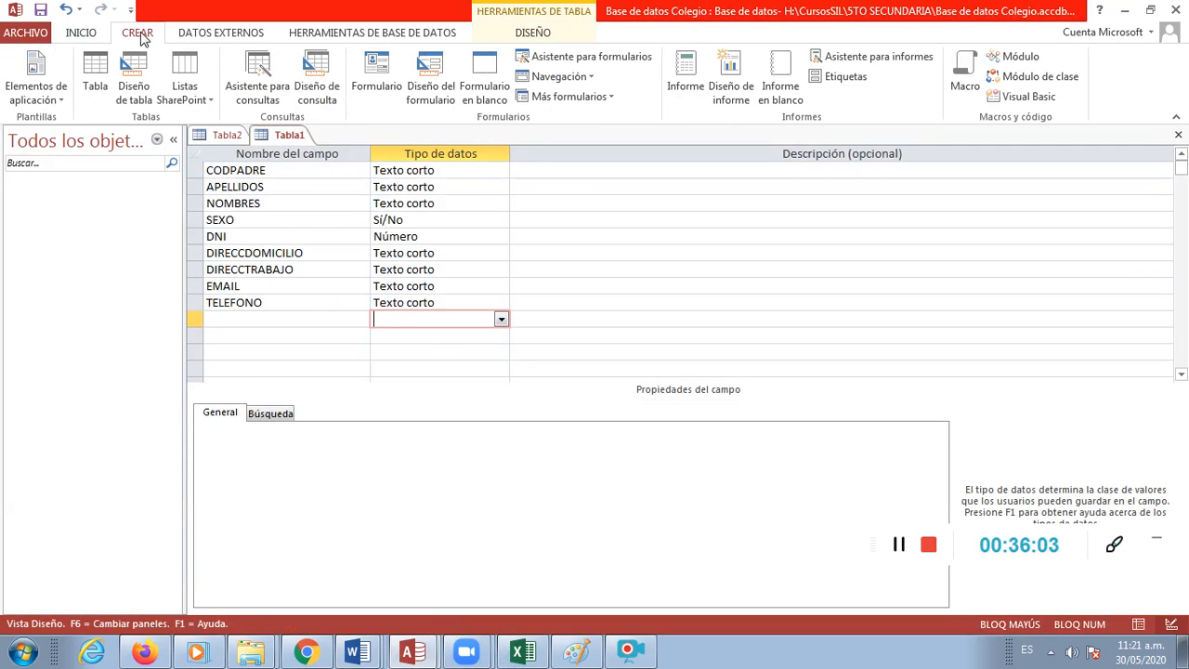
click(134, 82)
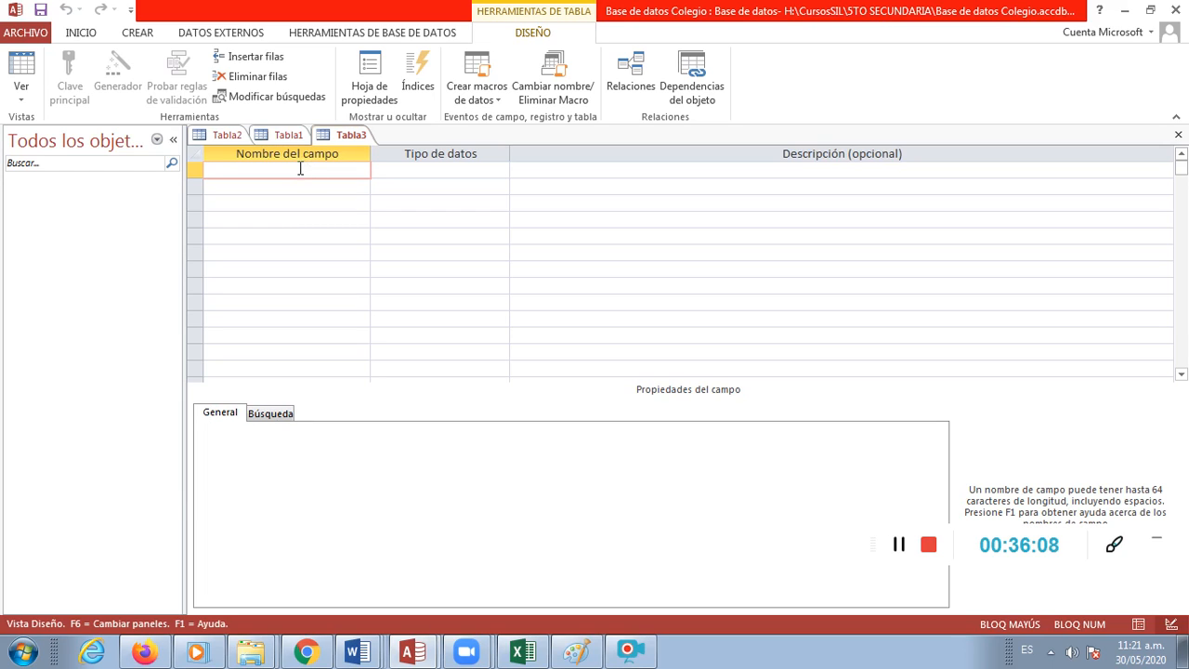
text(CODPROFESOR)
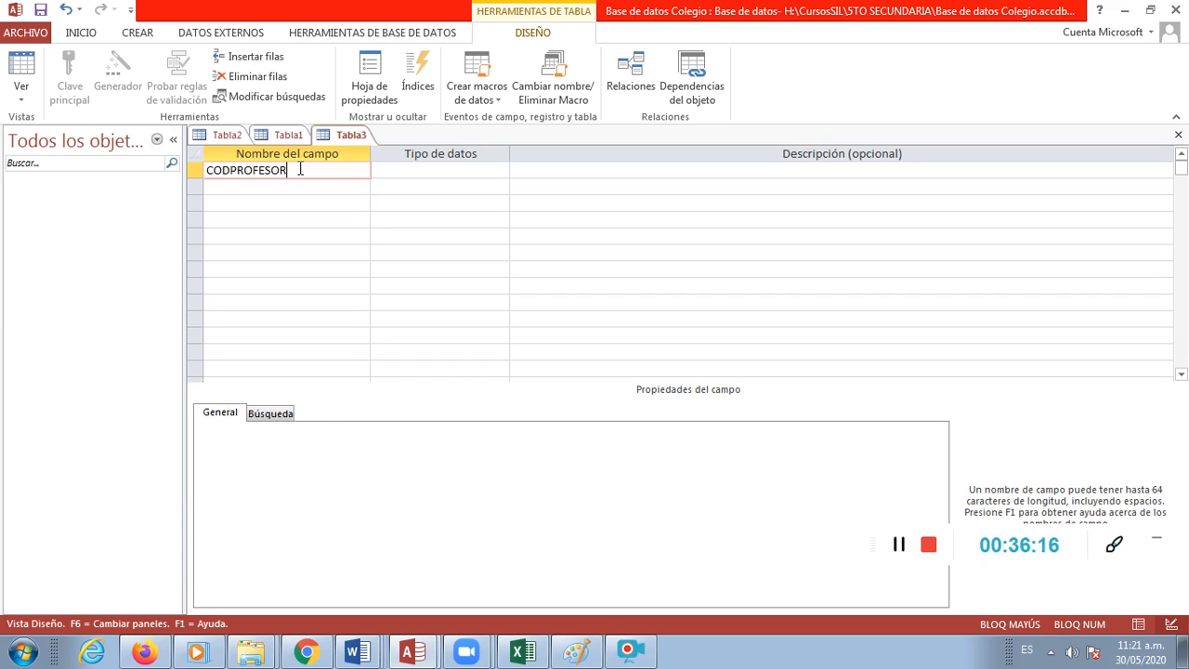
key(Tab)
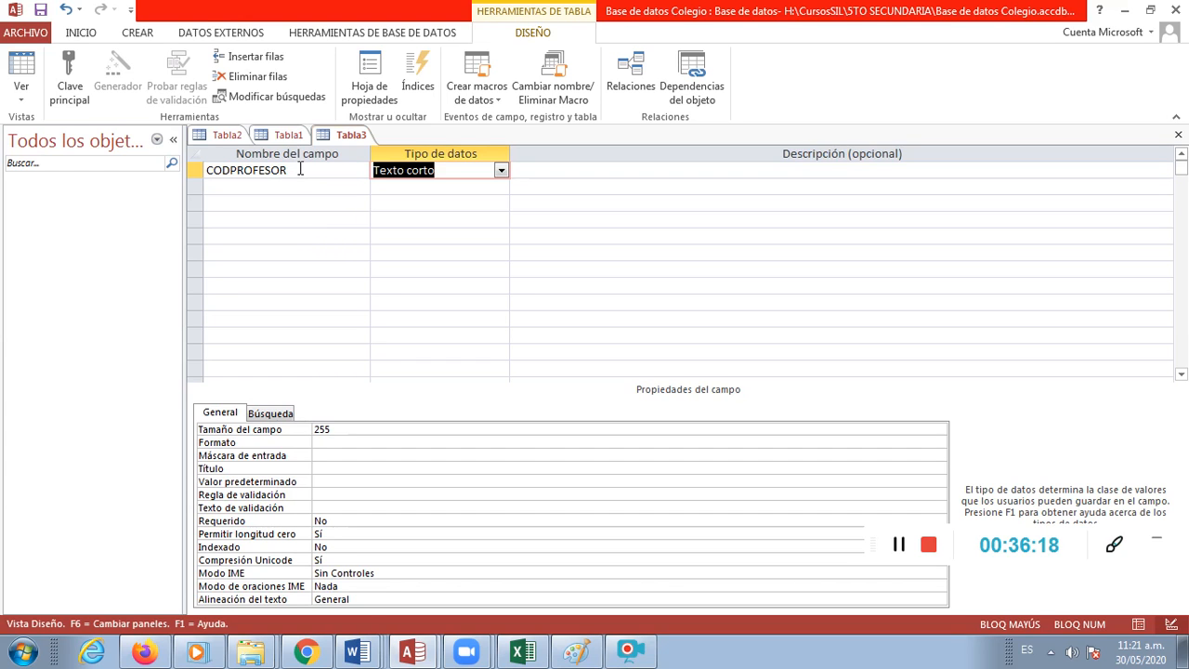
- Check the length of the COD.PROF codes in Word, and set the field size of CODPROFESOR in Access to 4
click(356, 658)
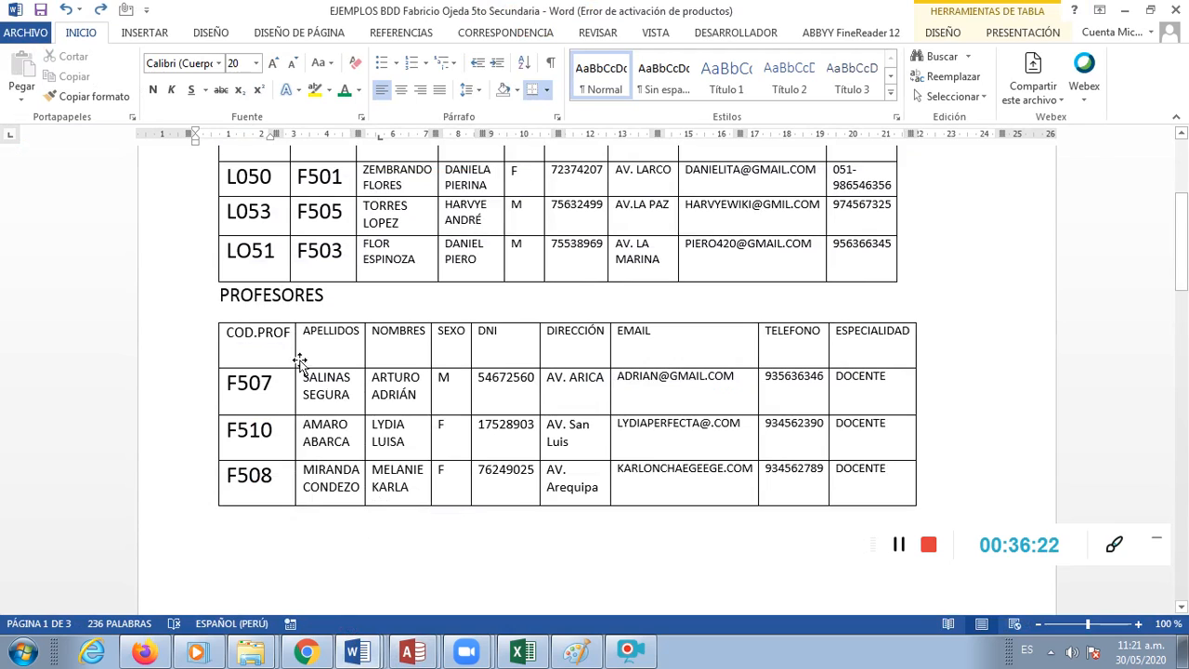
click(408, 652)
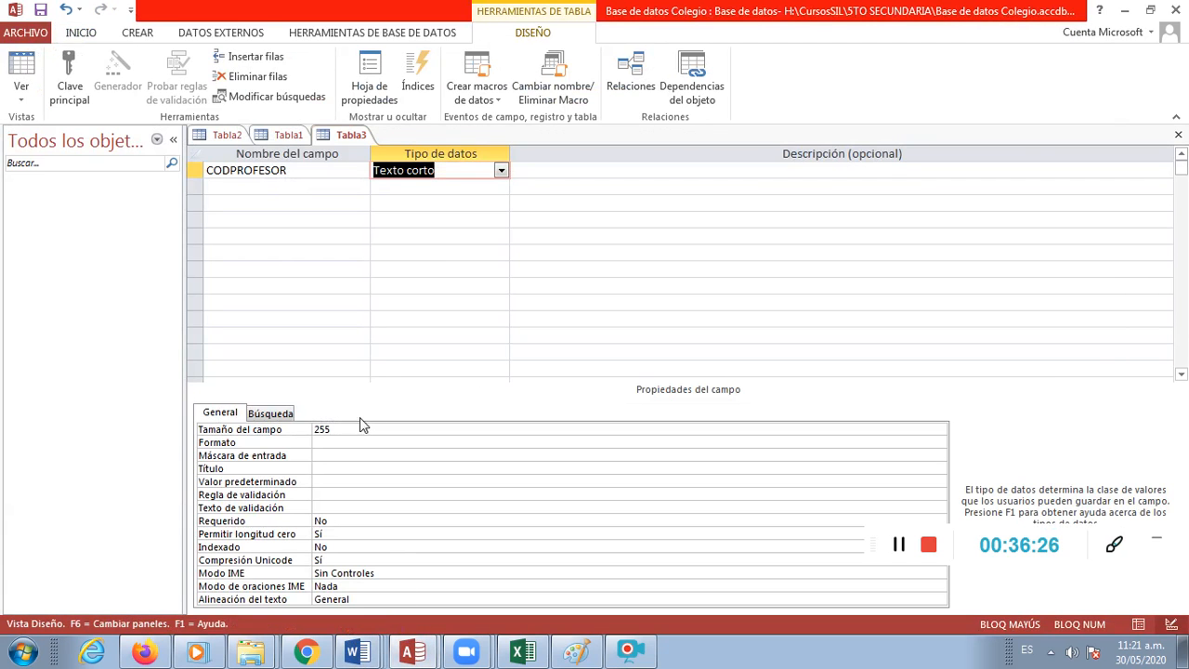
click(332, 430)
text(4)
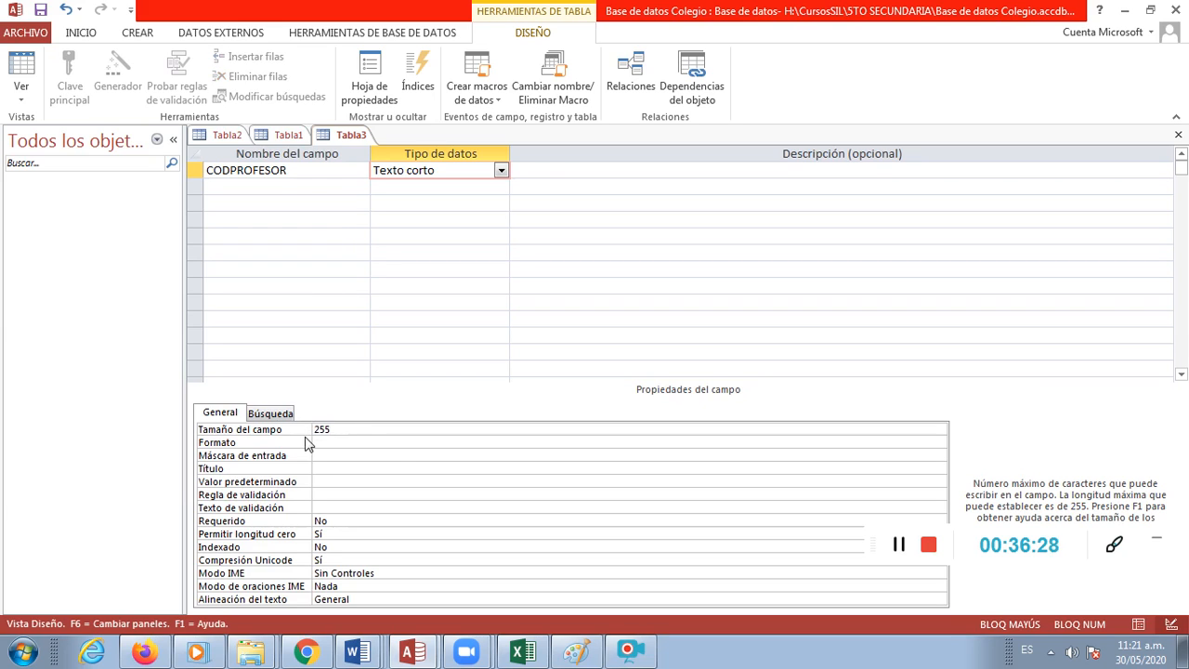
key(BackSpace)
key(BackSpace)
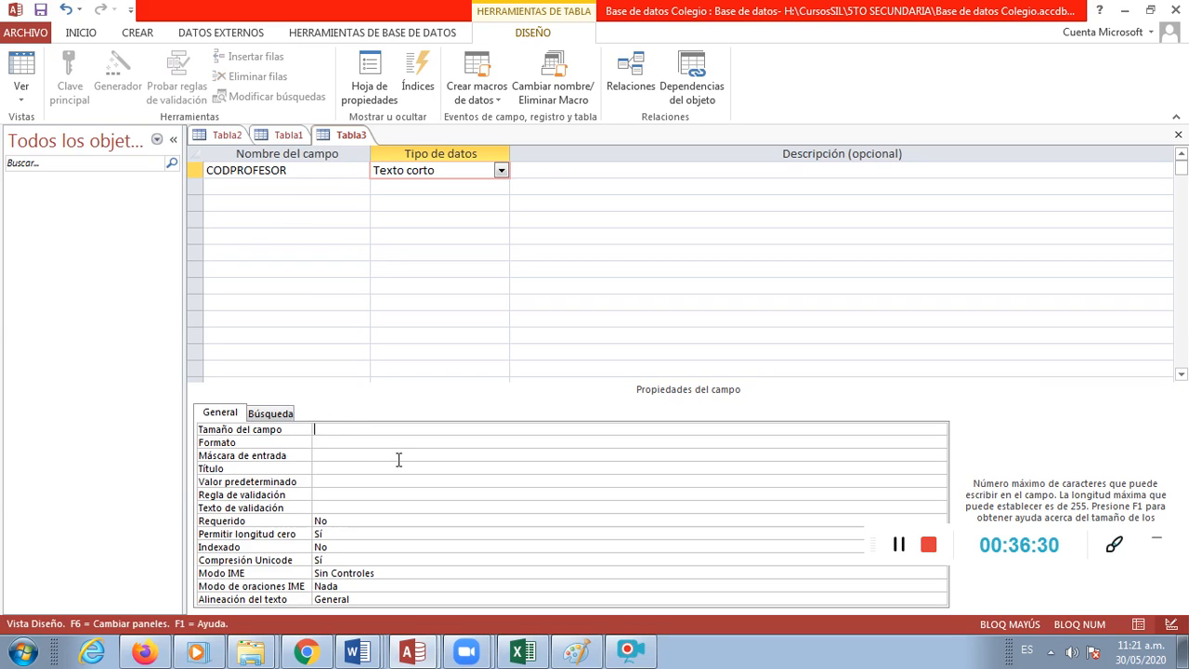
key(Return)
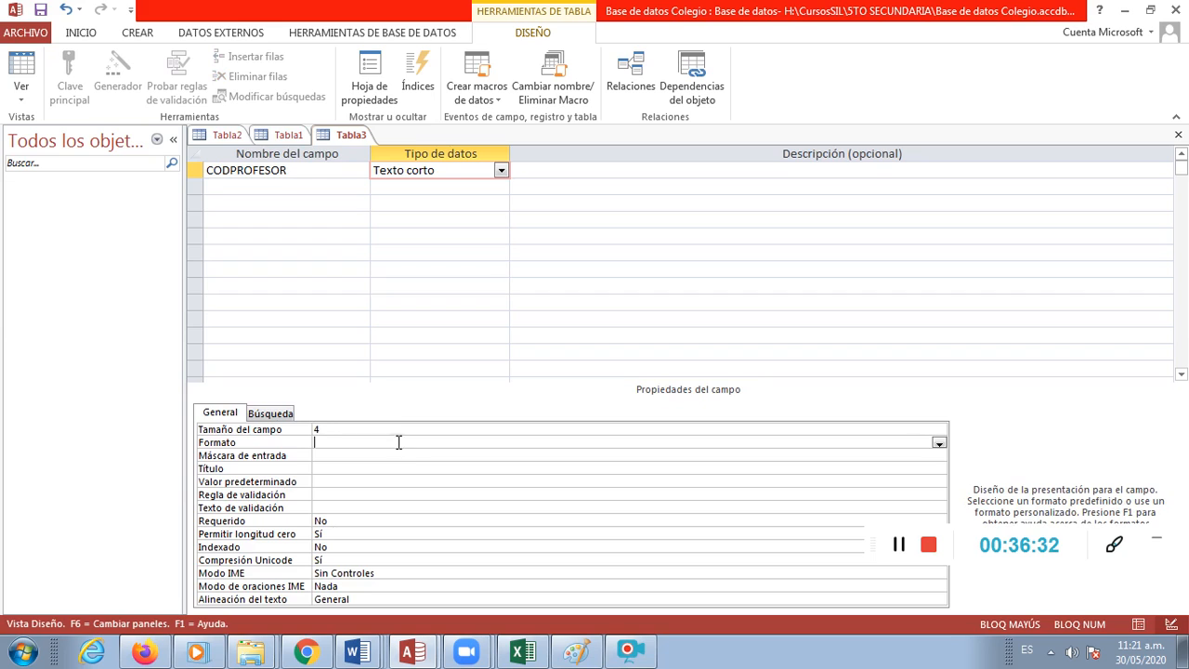
- Compare the CODPROFESOR name, data type and field size in Tabla3 with the COD.PROF codes of the PROFESORES table in Word
click(332, 187)
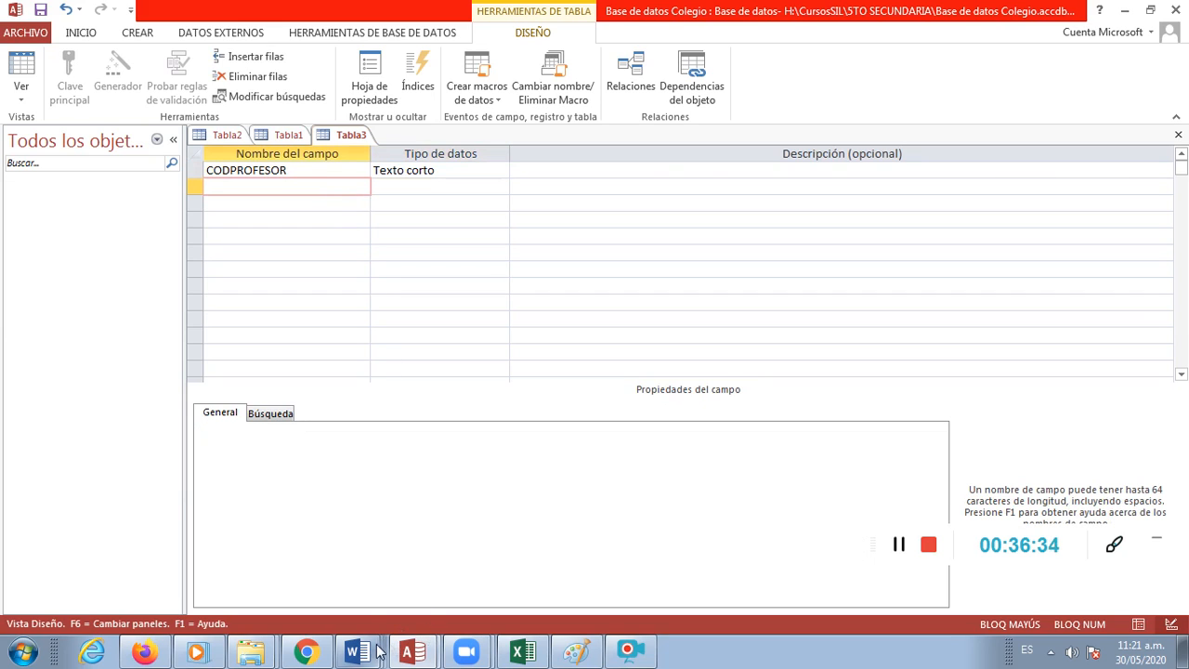
click(354, 652)
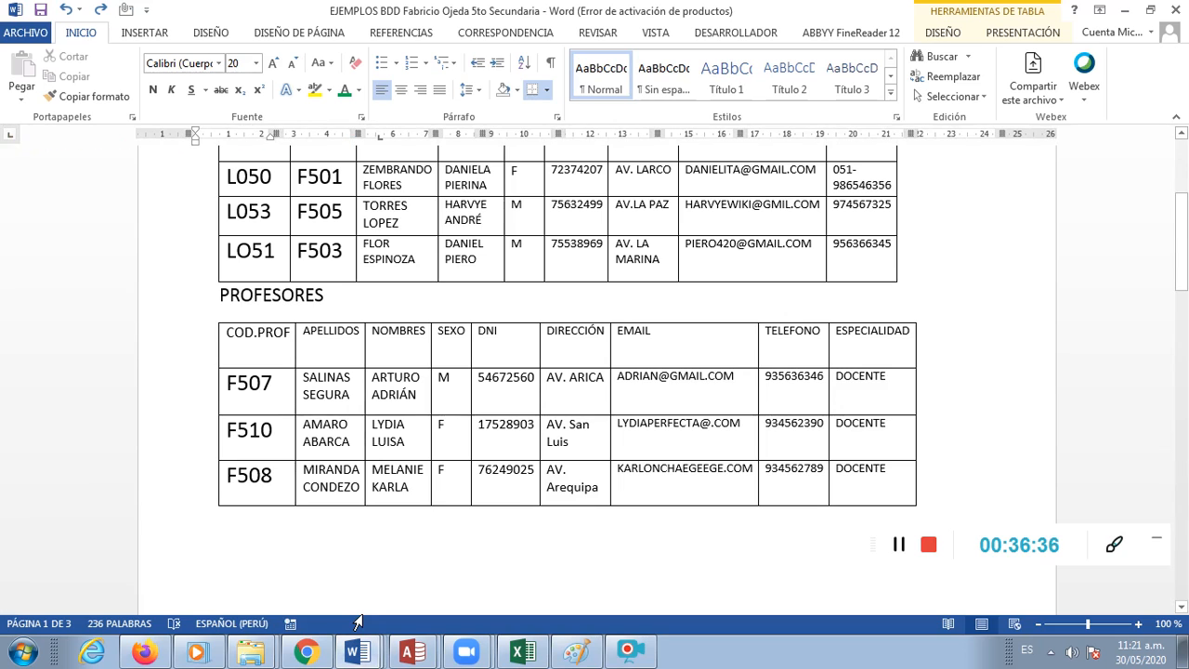
click(413, 652)
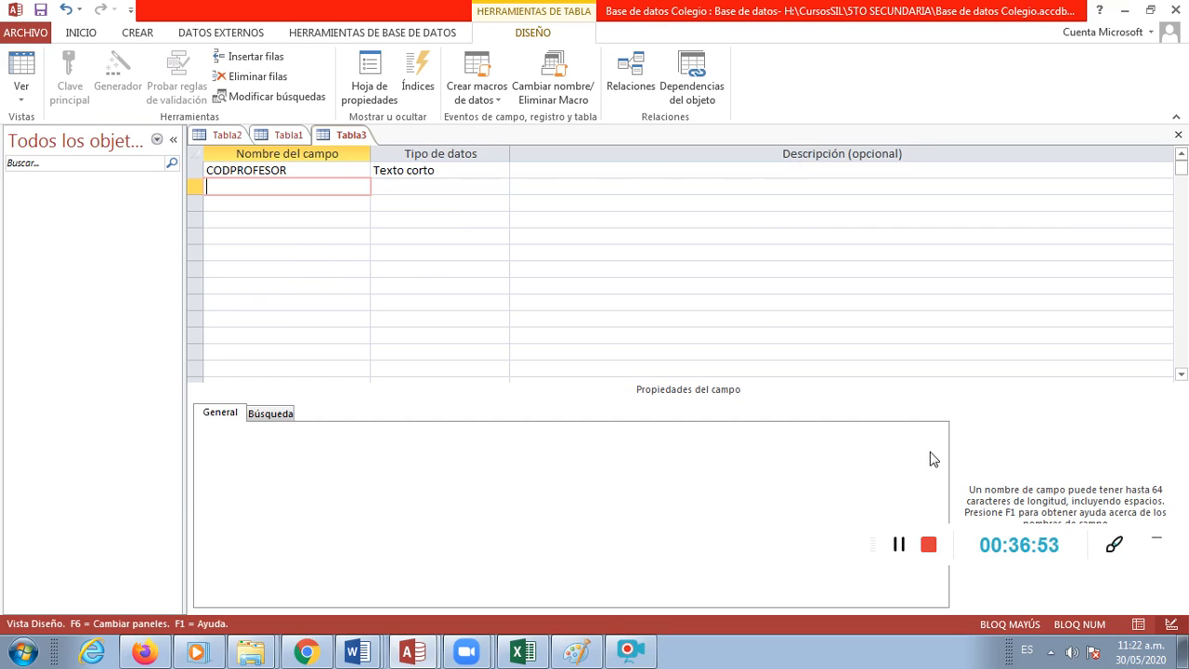
drag(874, 544, 831, 581)
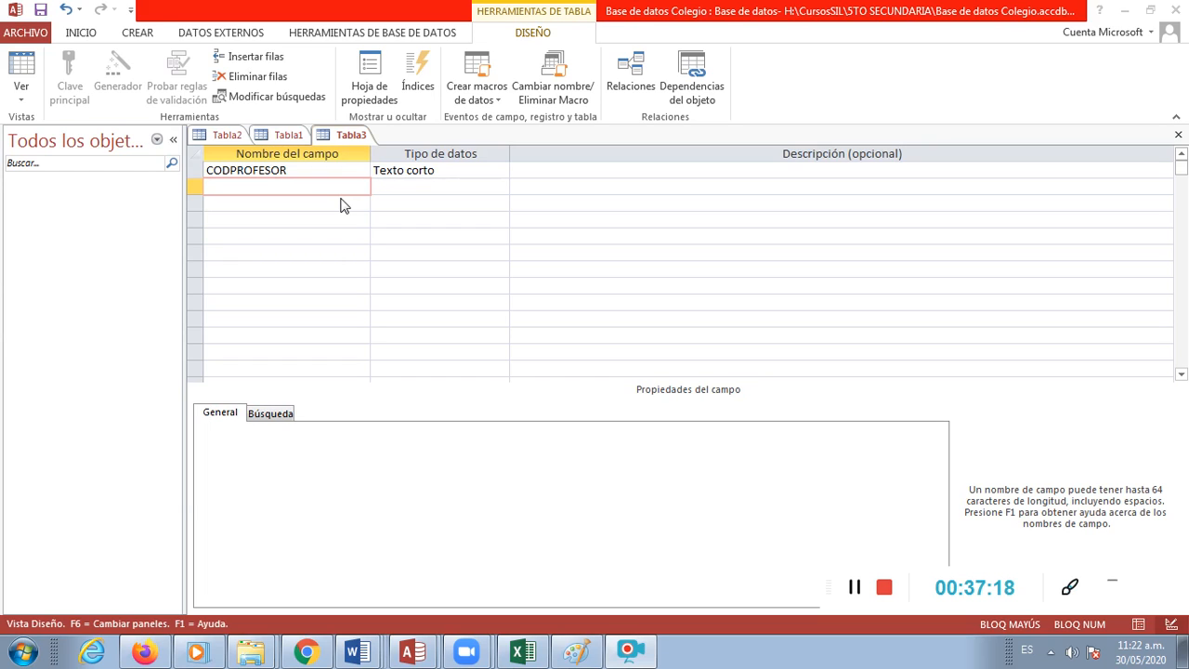
click(300, 171)
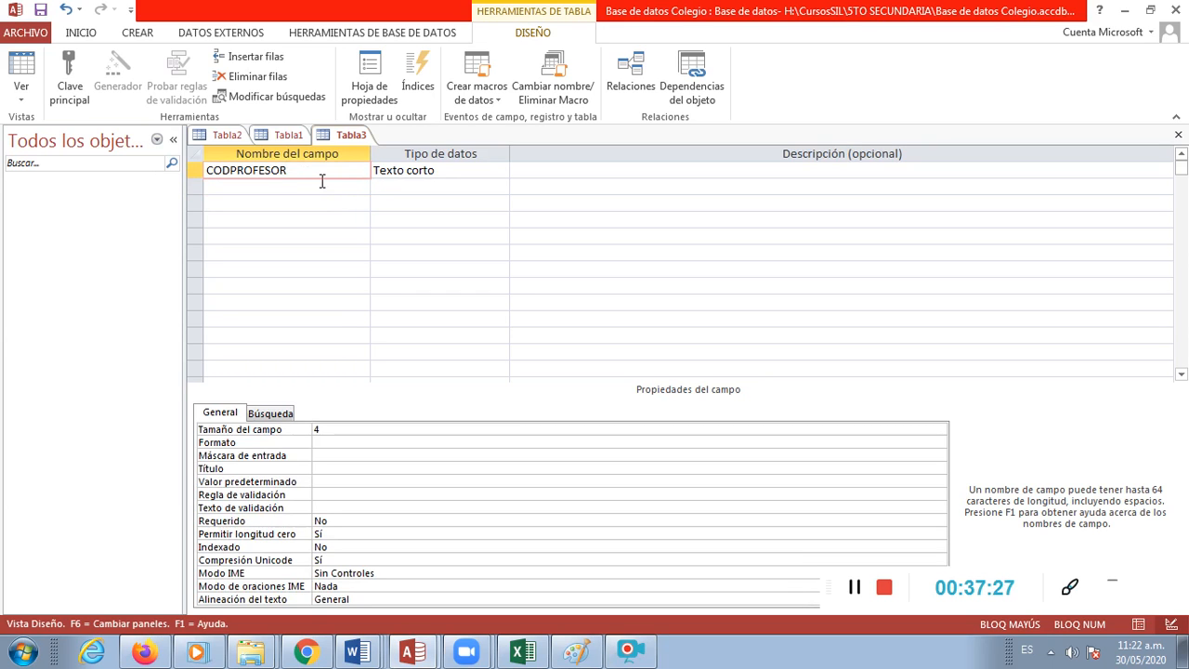
click(394, 173)
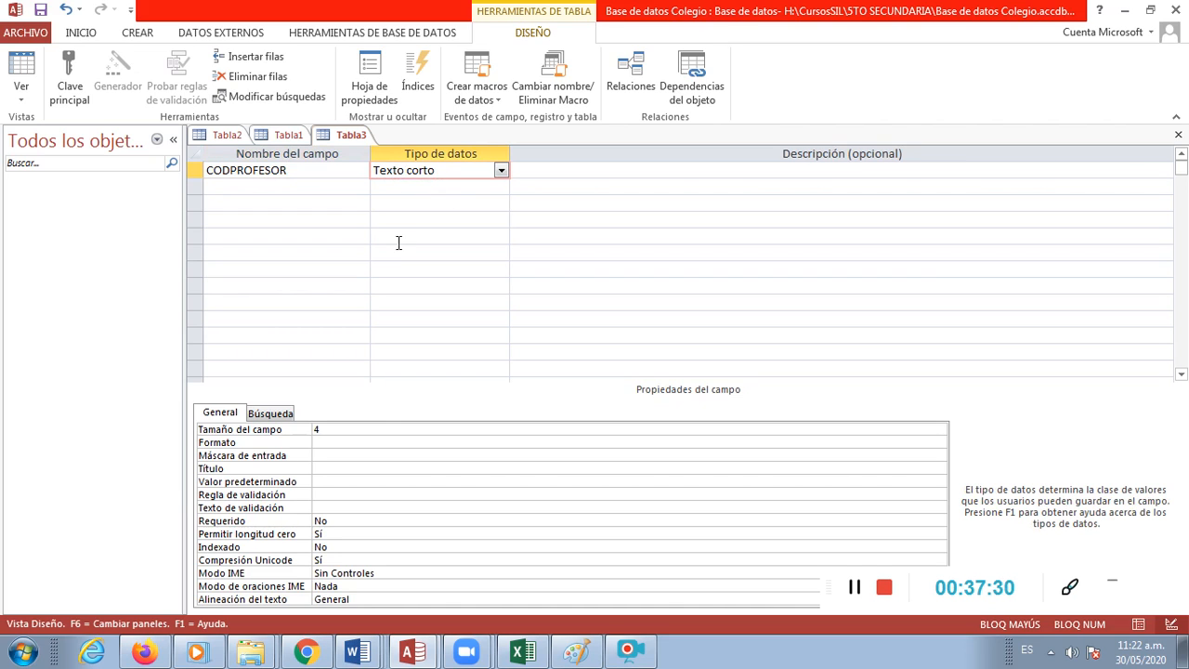
click(352, 430)
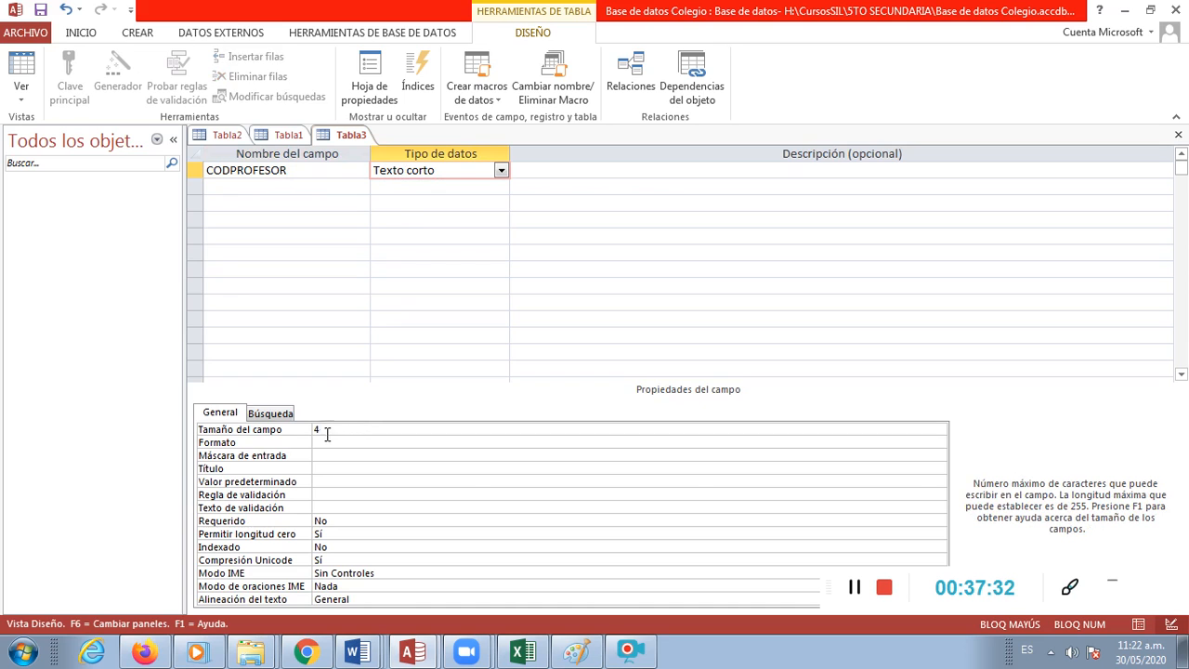
click(351, 632)
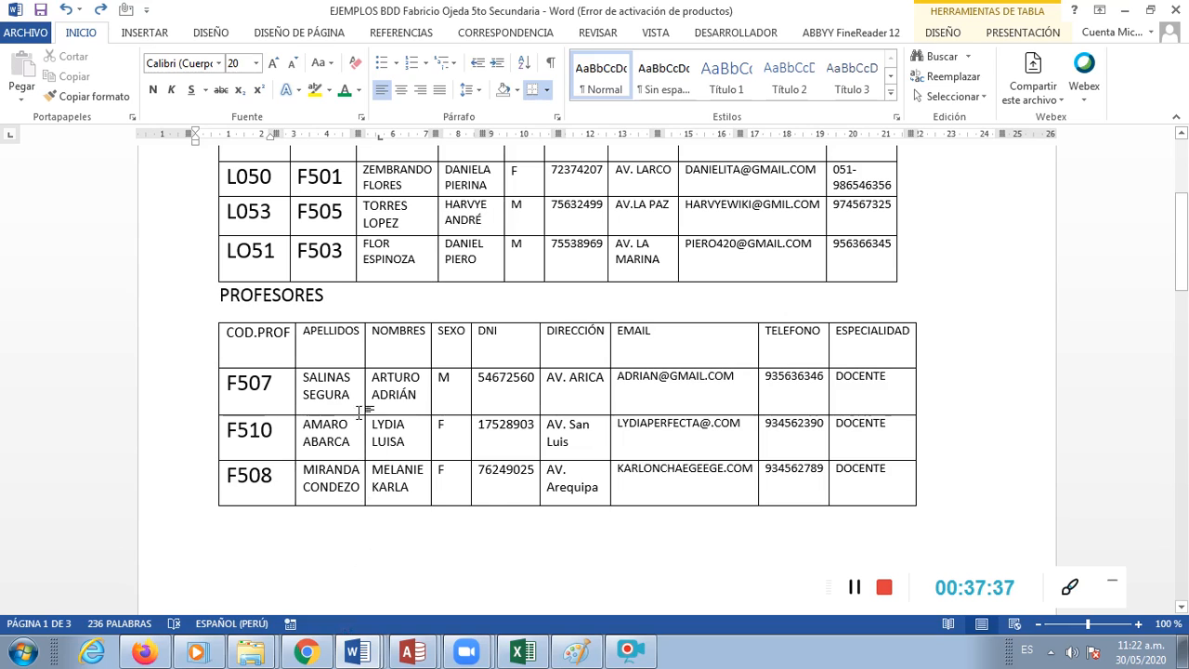
click(275, 386)
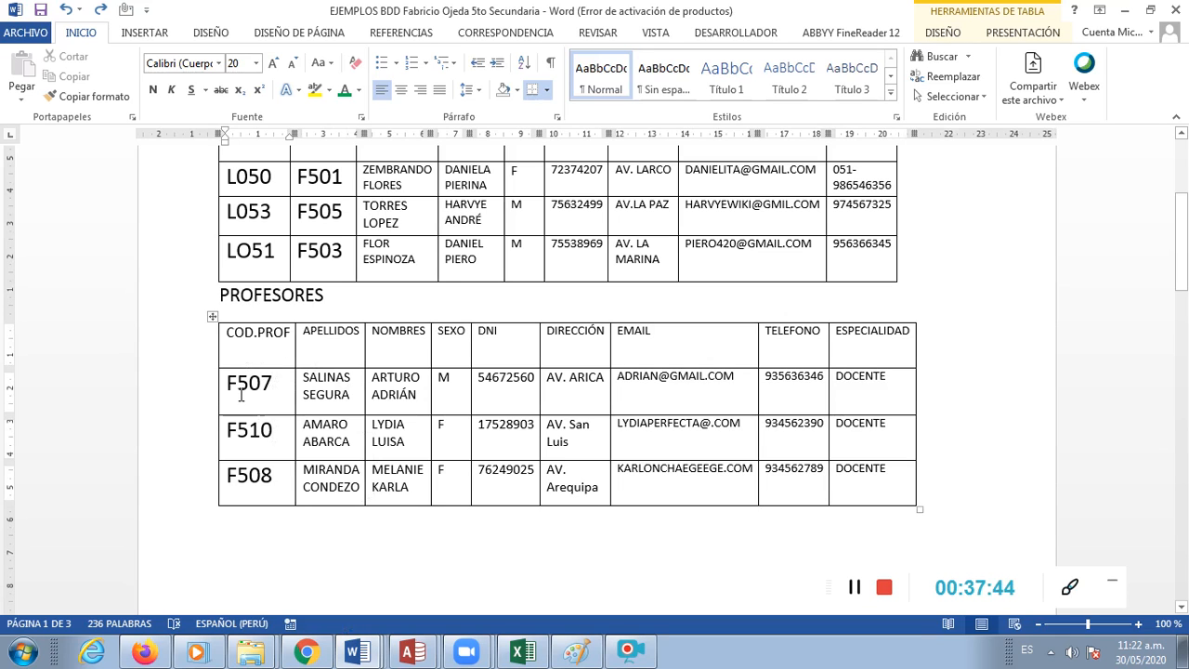
click(238, 383)
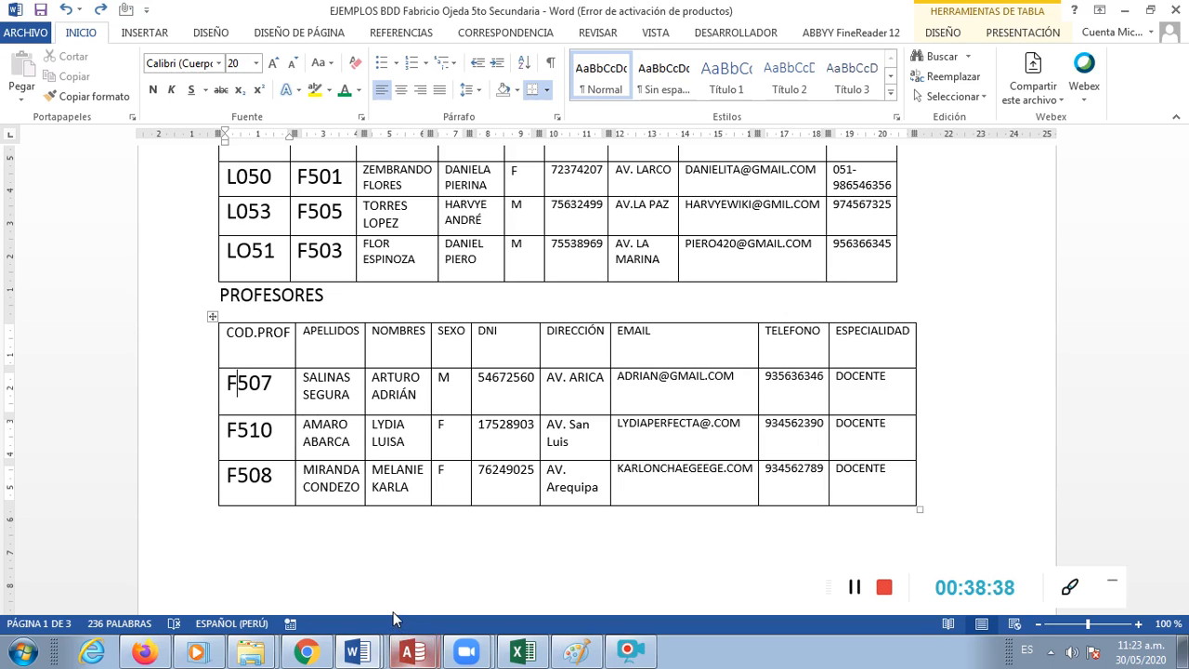
key(alt+Tab)
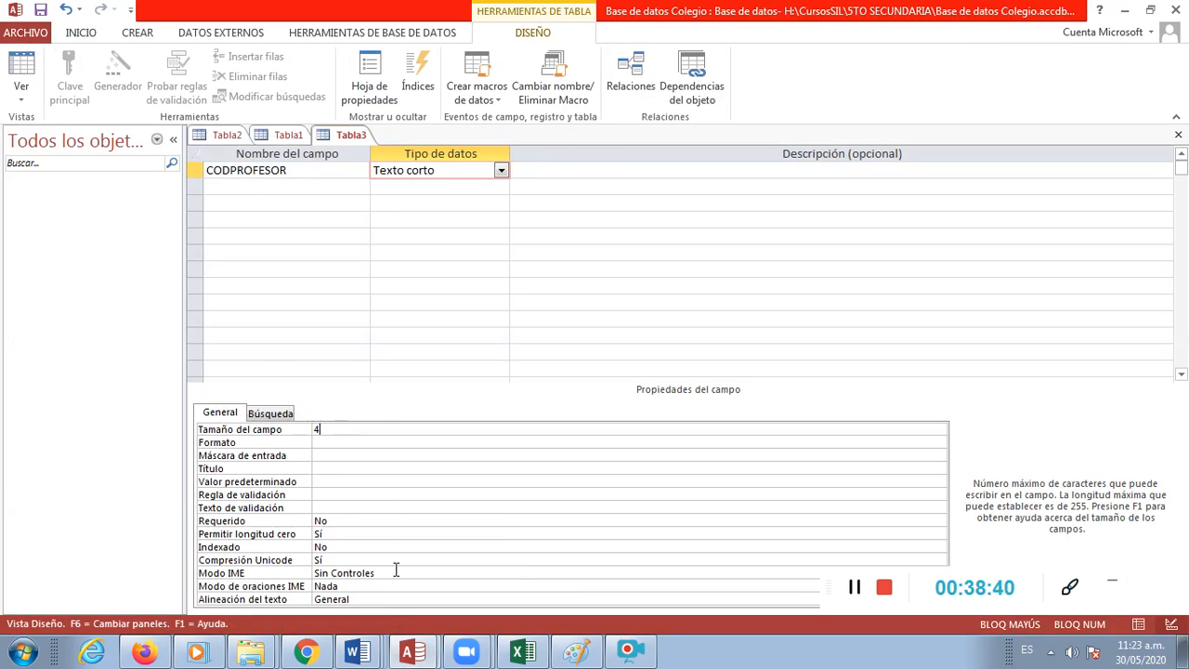
key(F6)
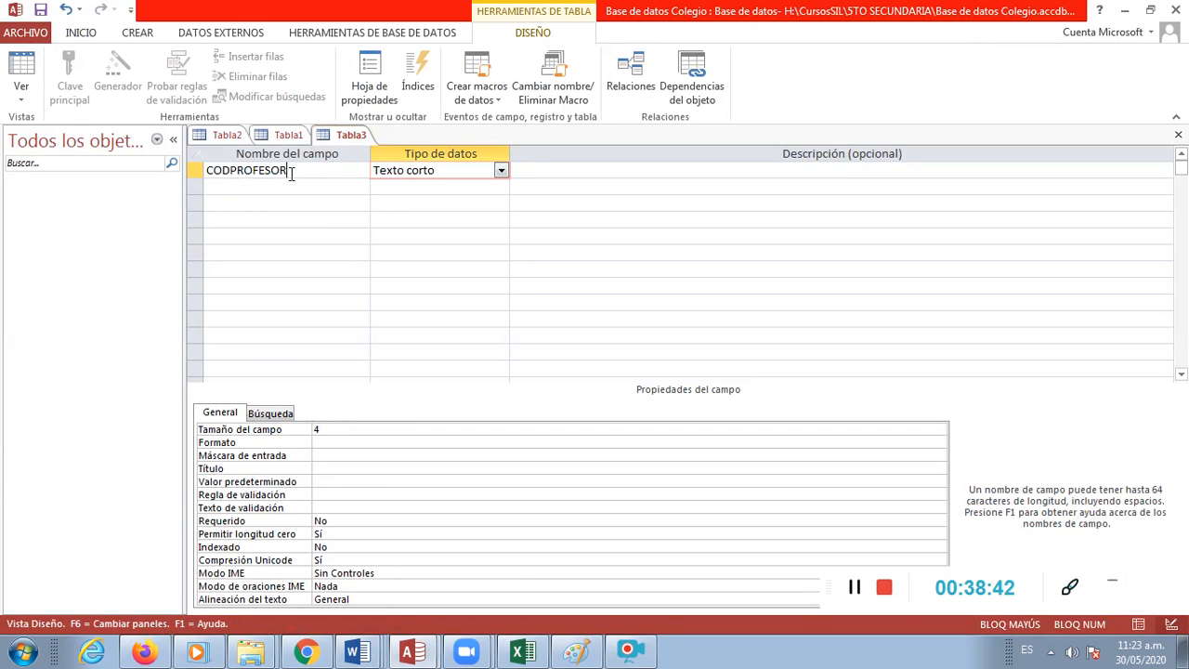
- Set the field size of CODPROFESOR in Tabla3 to 255
click(436, 171)
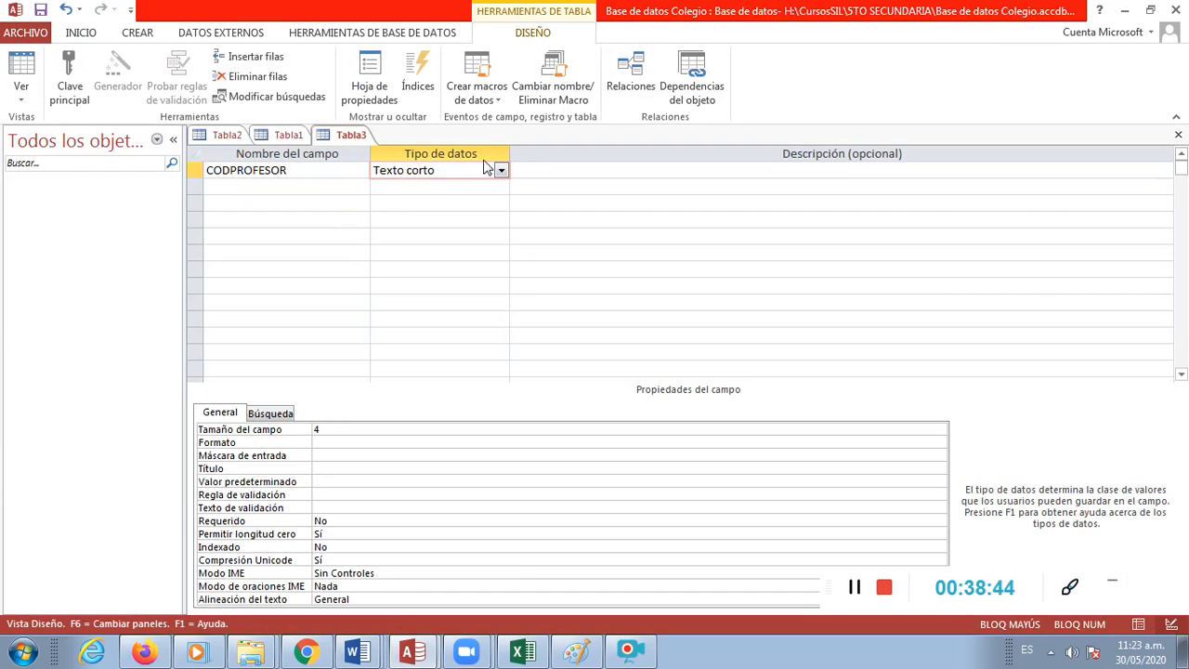
click(337, 429)
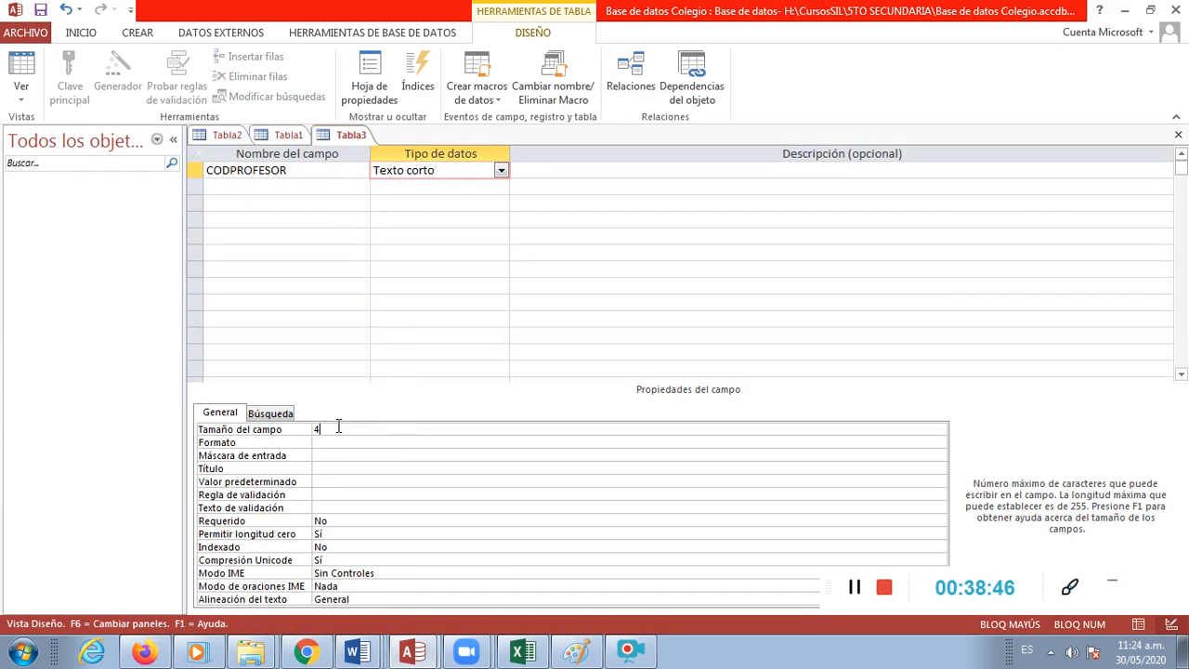
text(255)
key(Return)
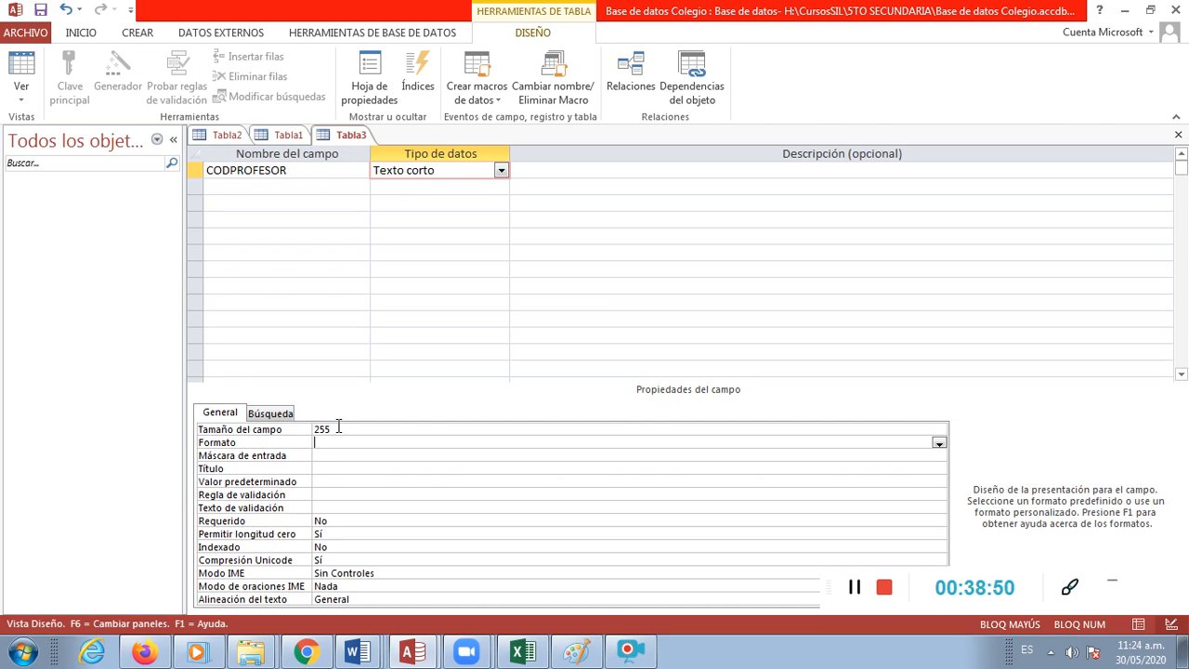
key(Up)
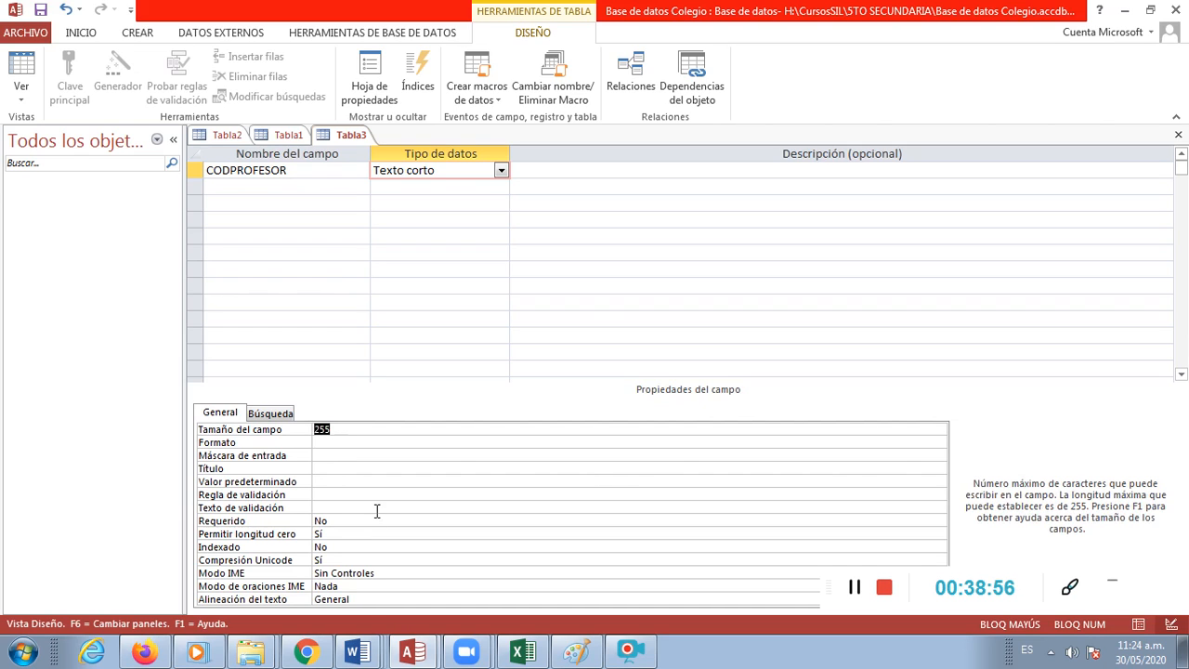
- Check the length of the first COD.PROF code in Word, and set the field size of CODPROFESOR in Access to 4
click(365, 654)
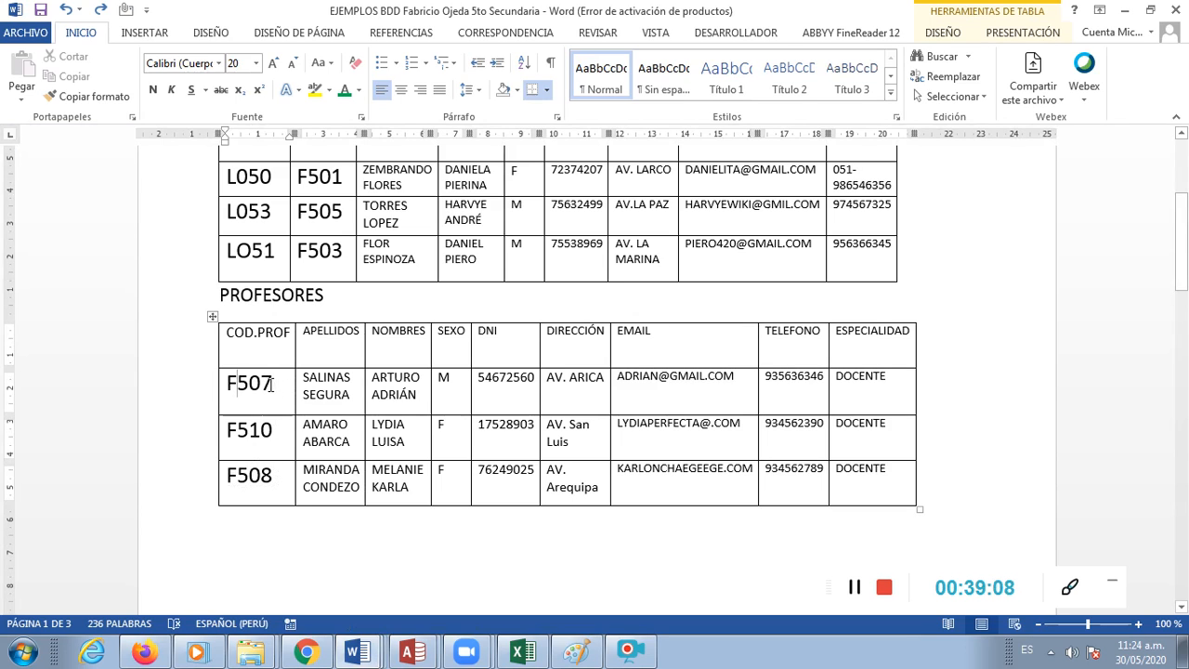
drag(272, 382, 225, 383)
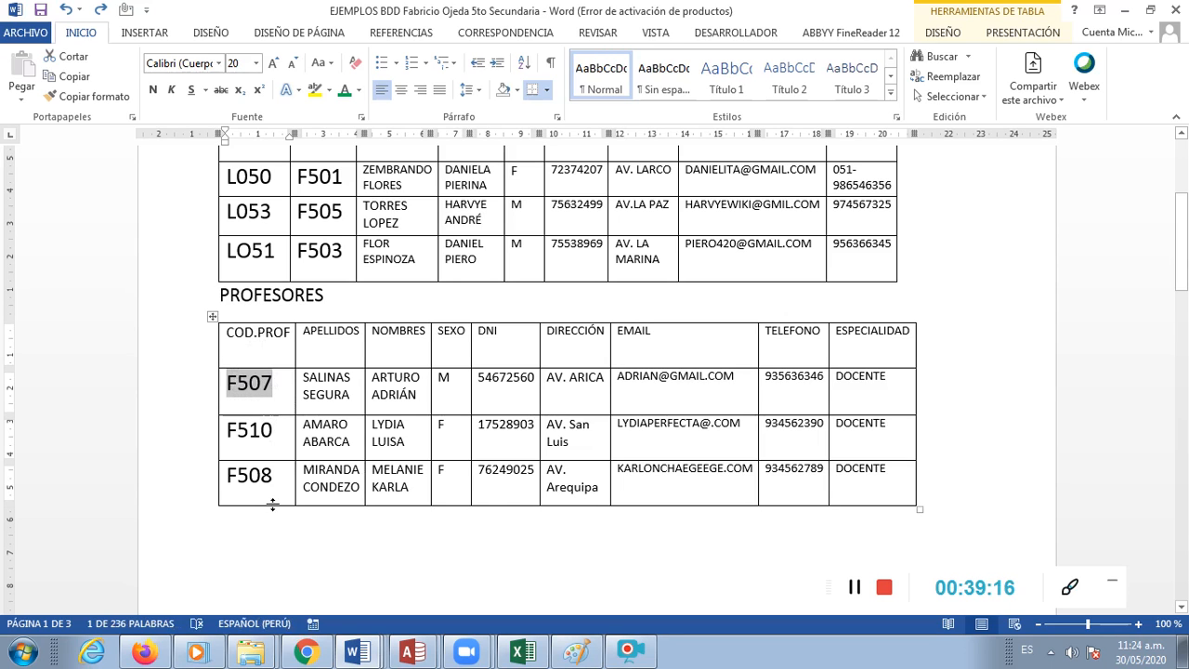
click(413, 652)
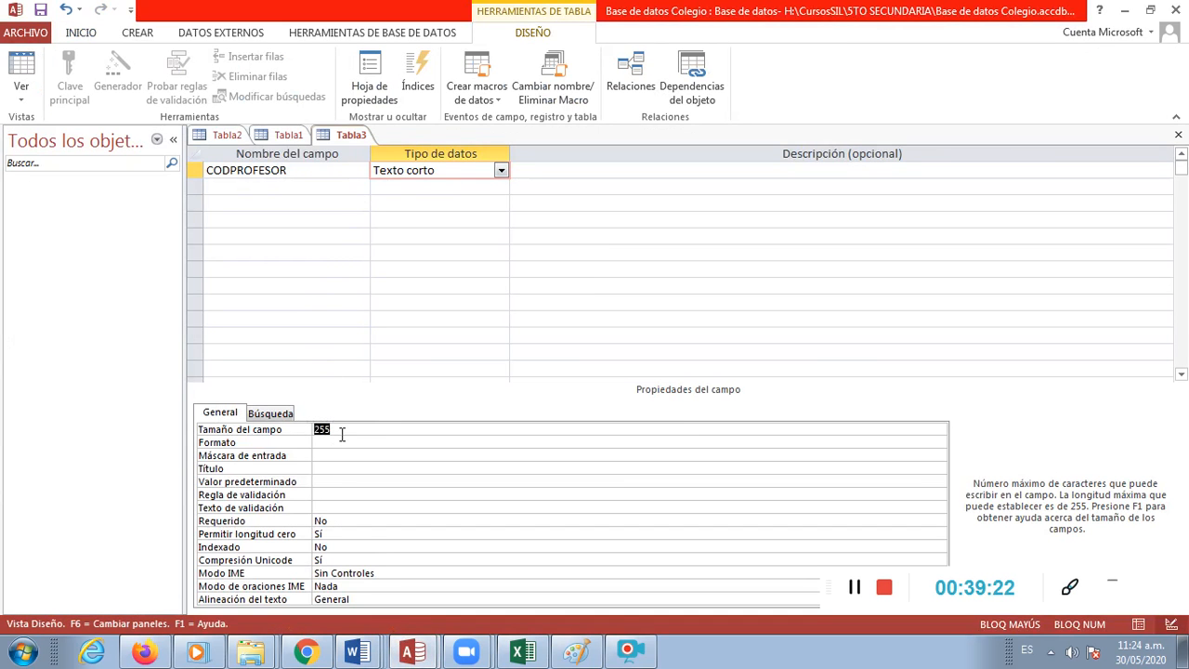
text(4)
key(Return)
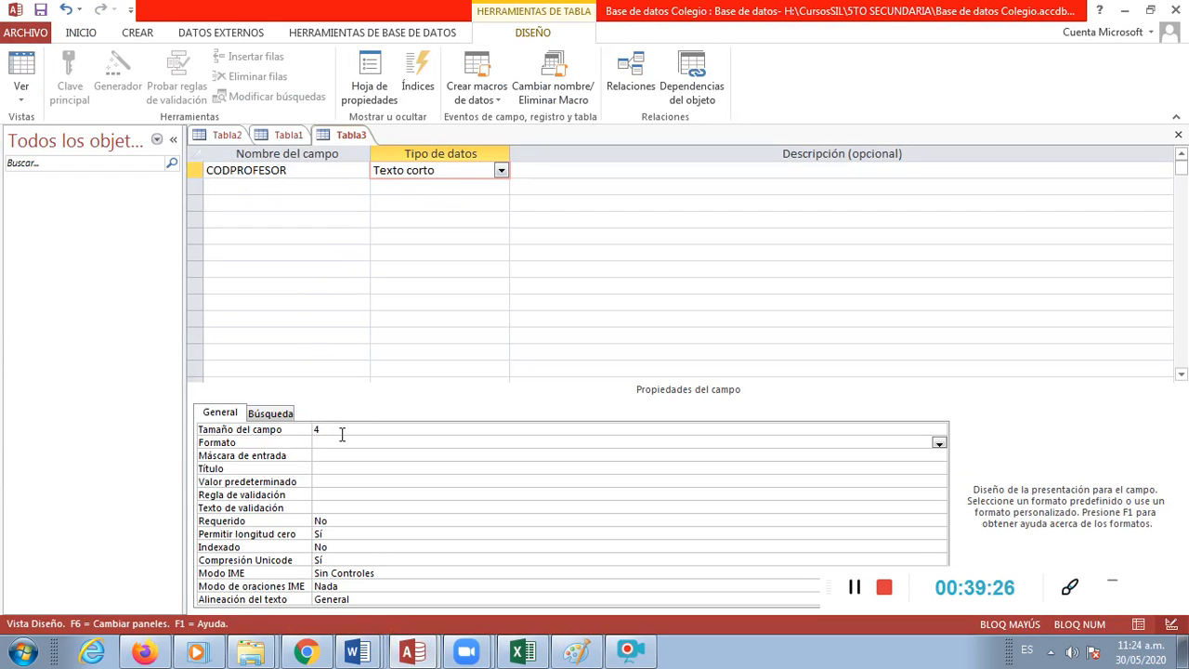
- Consult the PROFESORES columns in Word, and add APELLIDOS as the second field of Tabla3 in Access, with type Texto corto
click(311, 193)
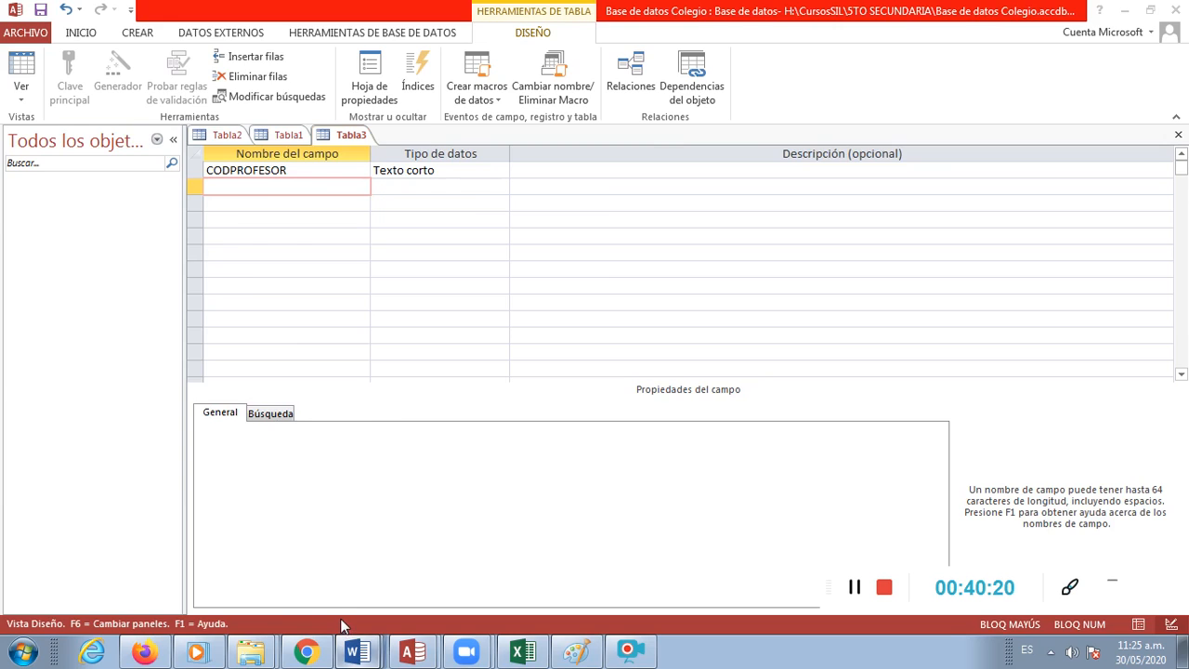
click(353, 652)
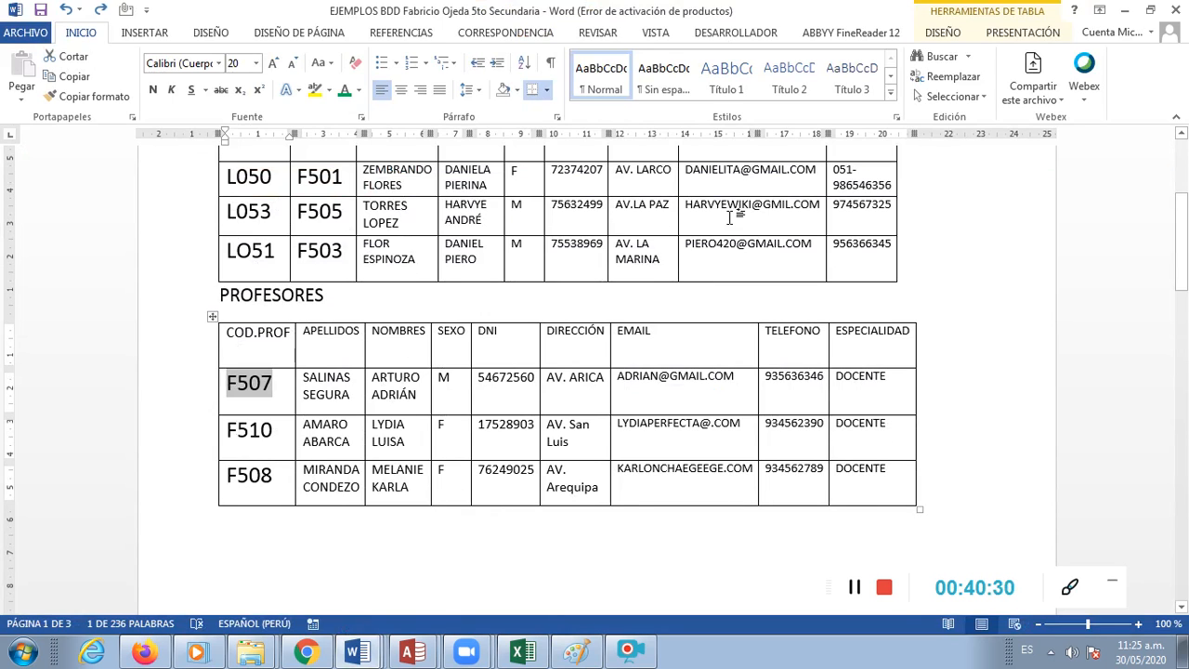
scroll(381, 288, up, 1)
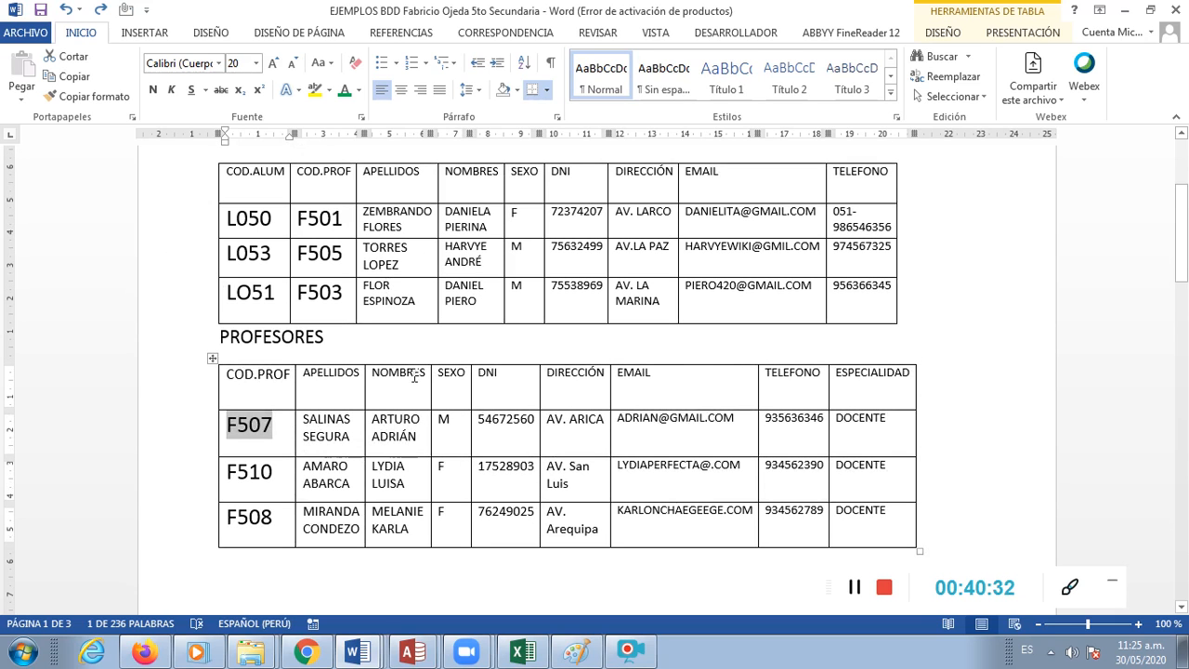
click(418, 651)
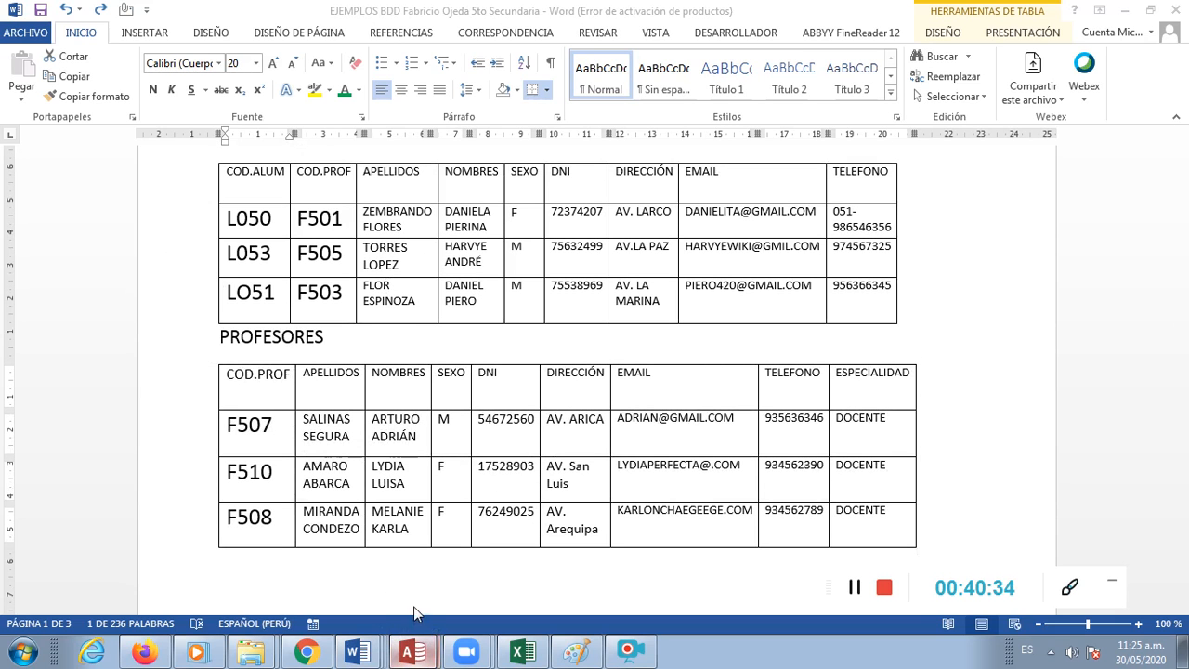
click(360, 653)
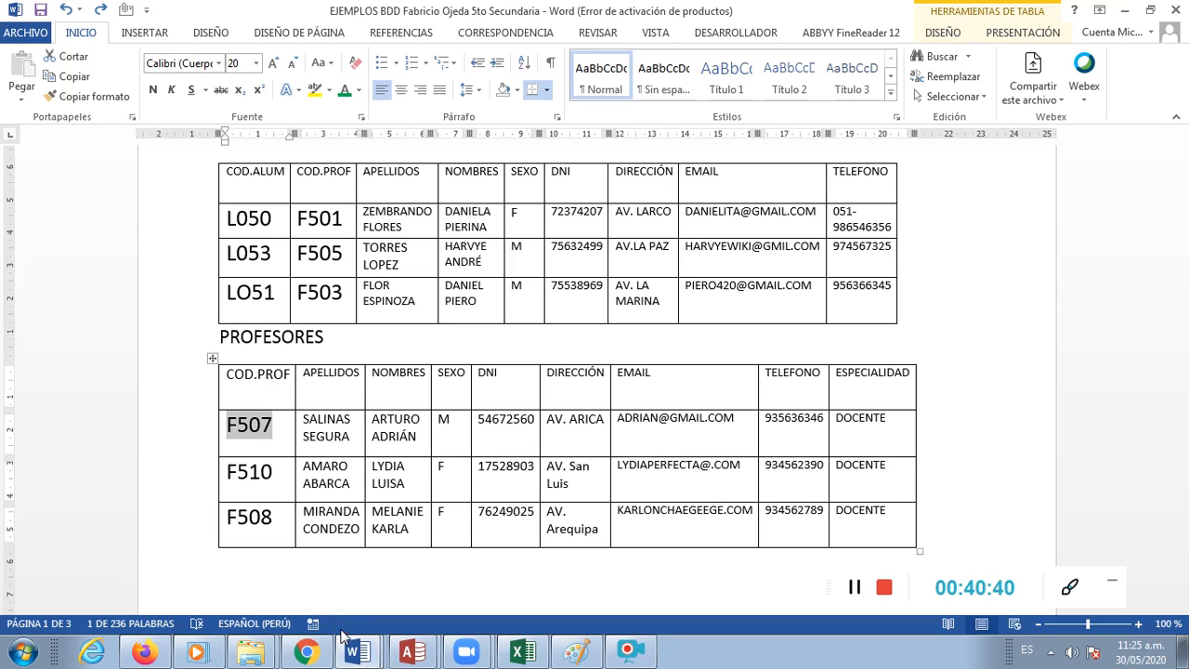
click(356, 659)
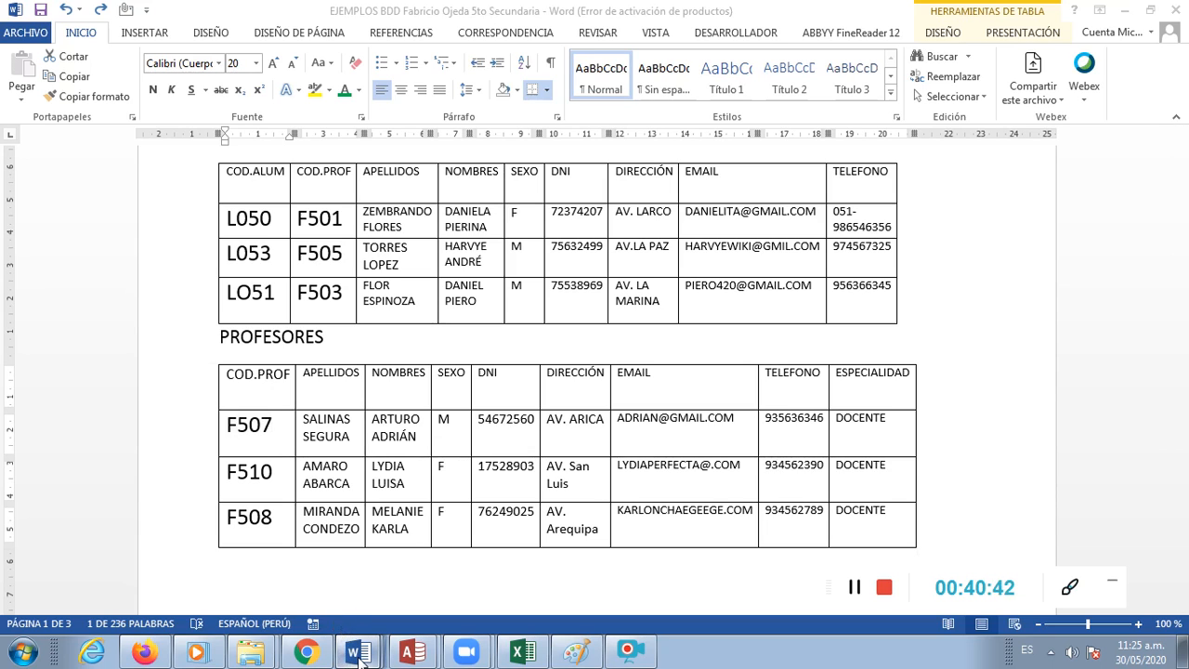
click(412, 655)
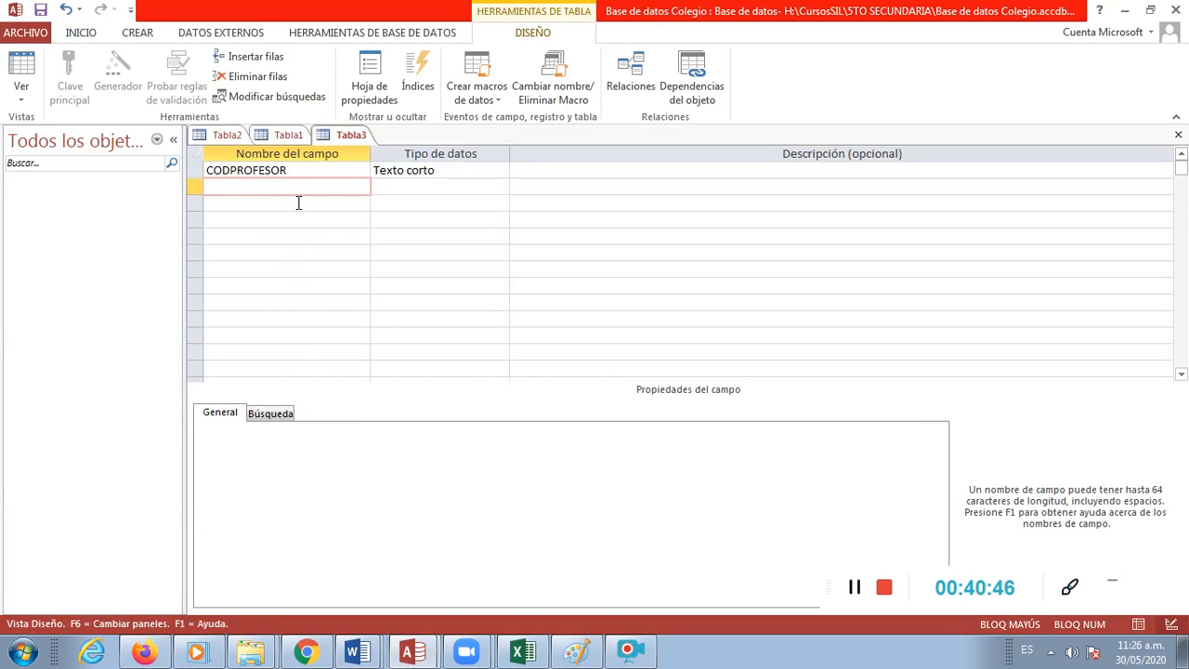
text(APELLIDOS)
key(Tab)
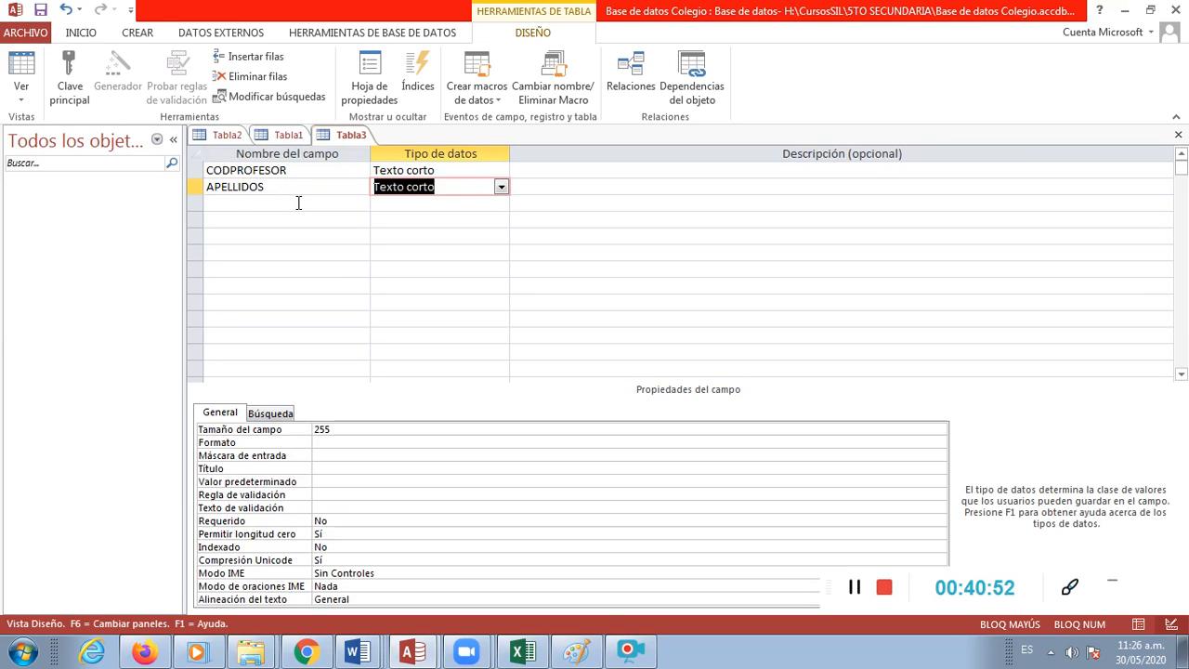
- Check the field size of APELLIDOS in Tabla1, and set the APELLIDOS field size in Tabla3 to 30
click(333, 439)
double_click(321, 429)
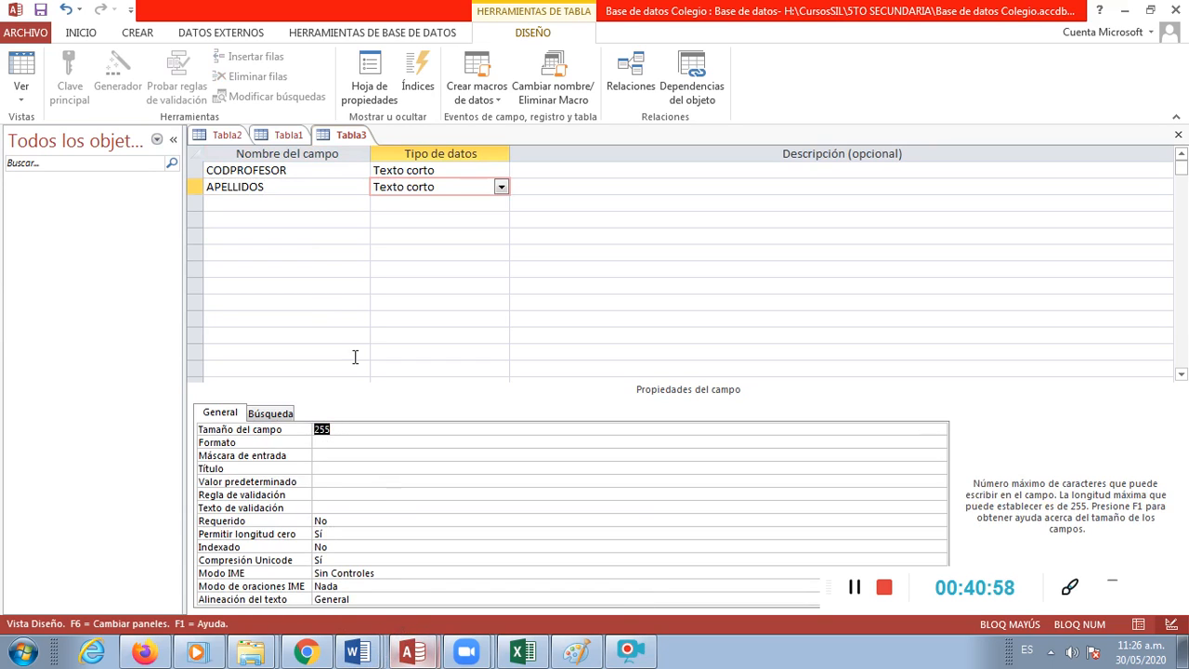
click(288, 135)
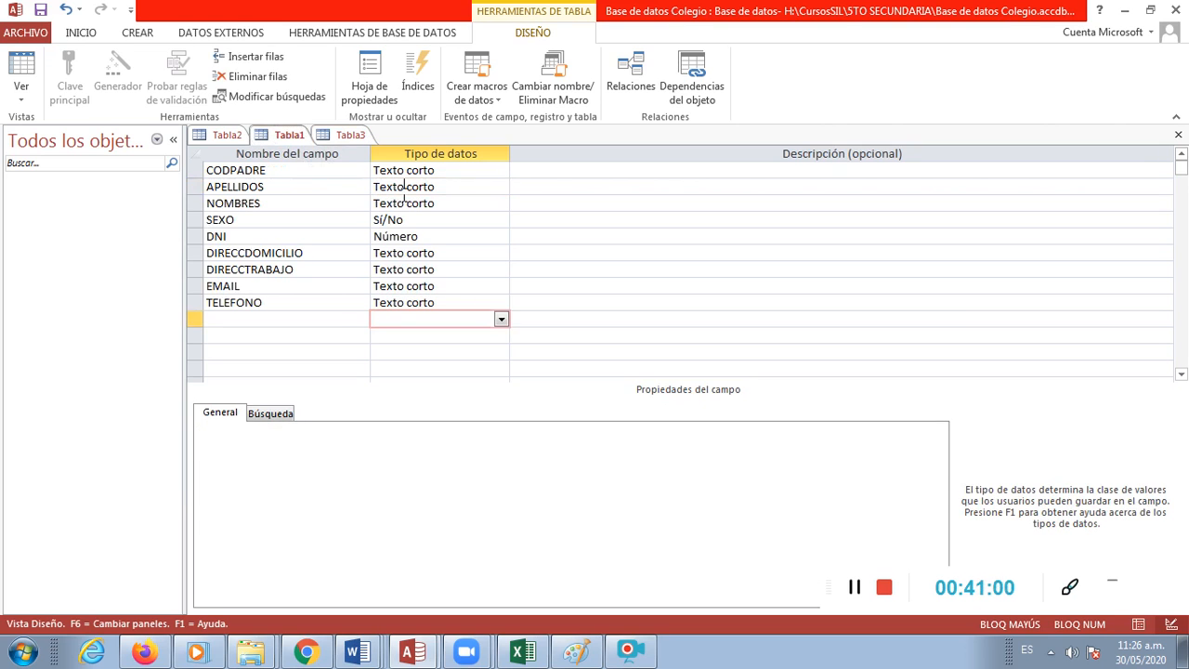
click(380, 187)
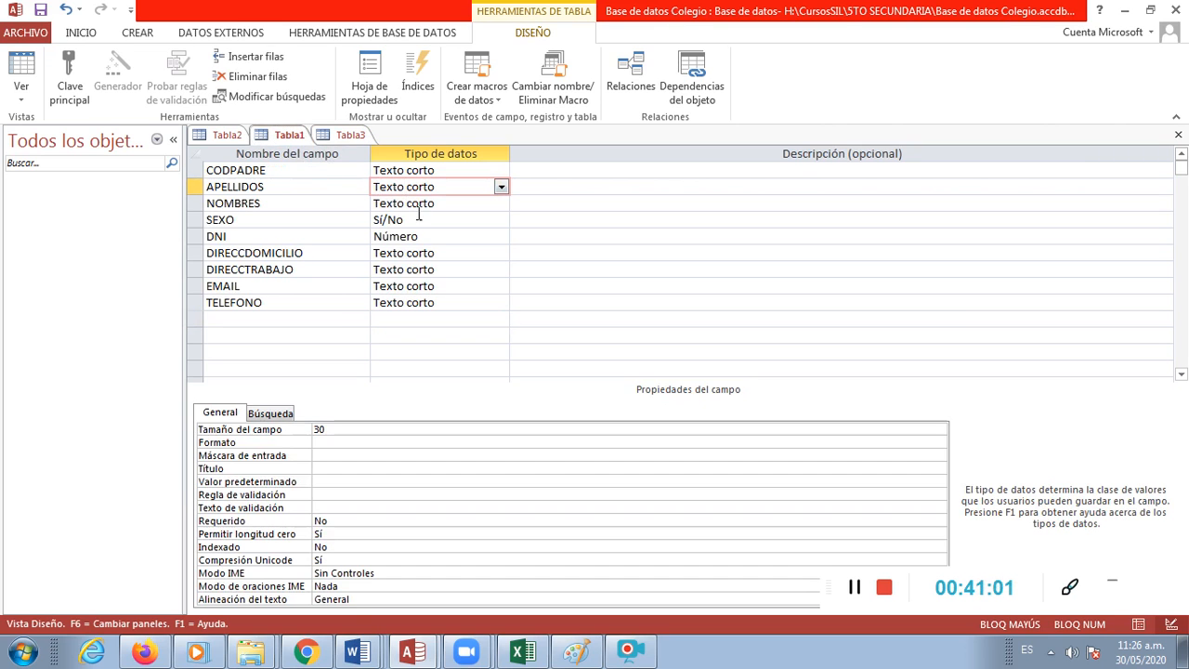
click(340, 135)
double_click(335, 429)
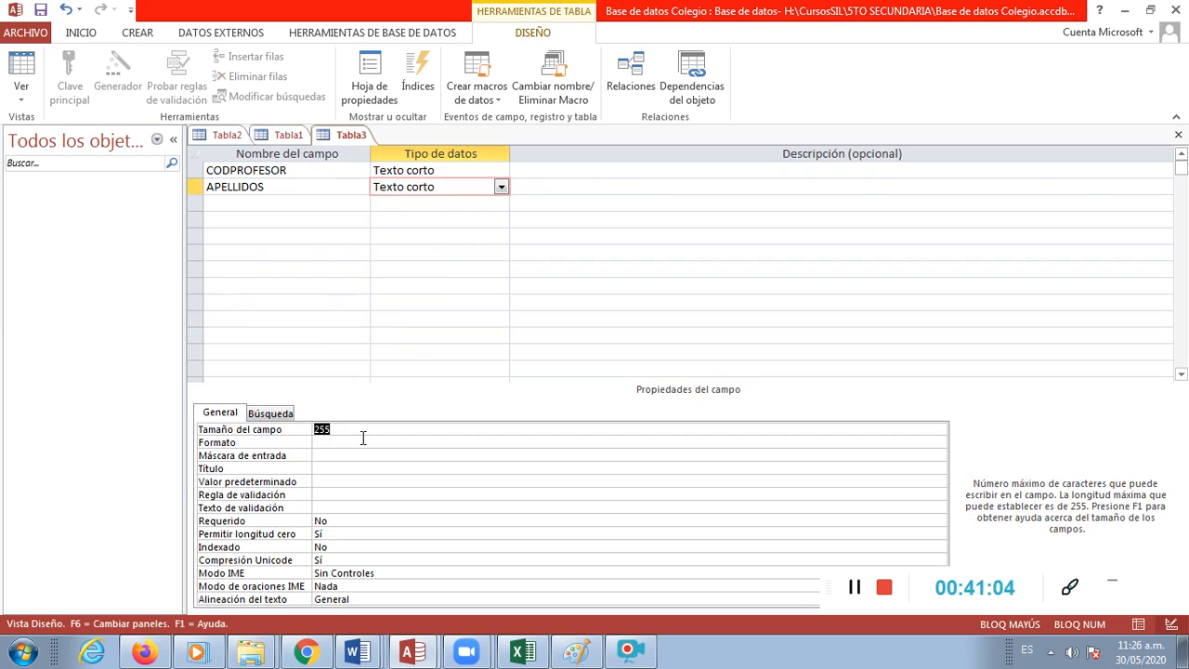
text(30)
key(Return)
- Add a NOMBRES field of type Texto corto below APELLIDOS, with a field size of 30
click(238, 200)
text(NOMBRES)
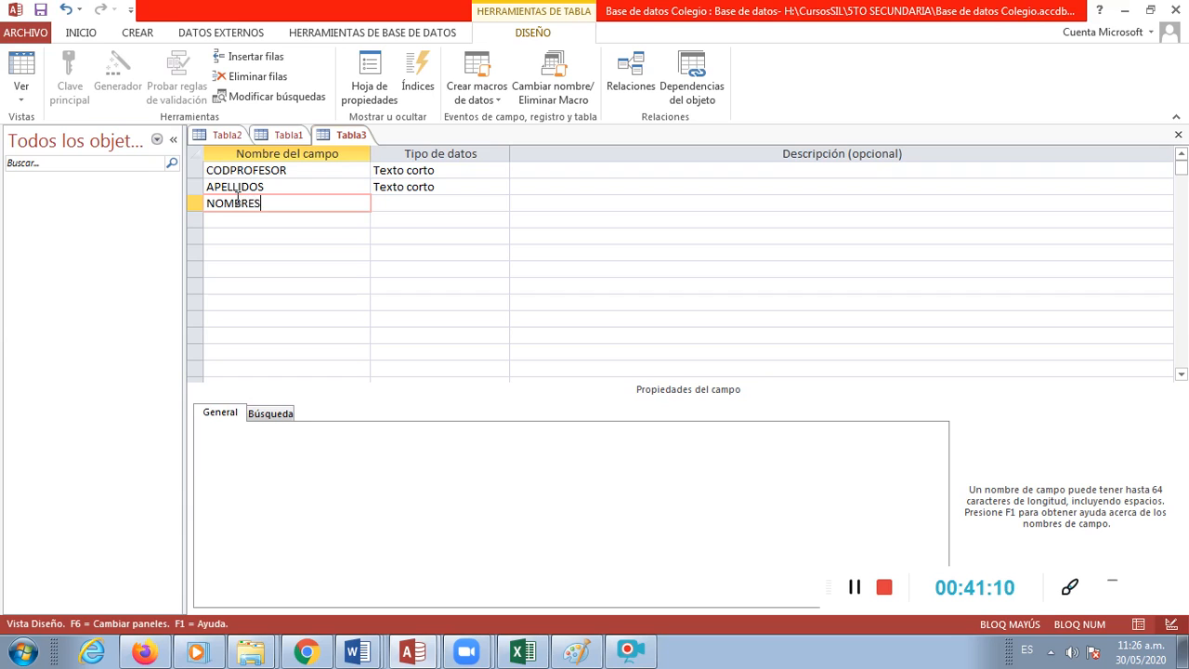
key(Return)
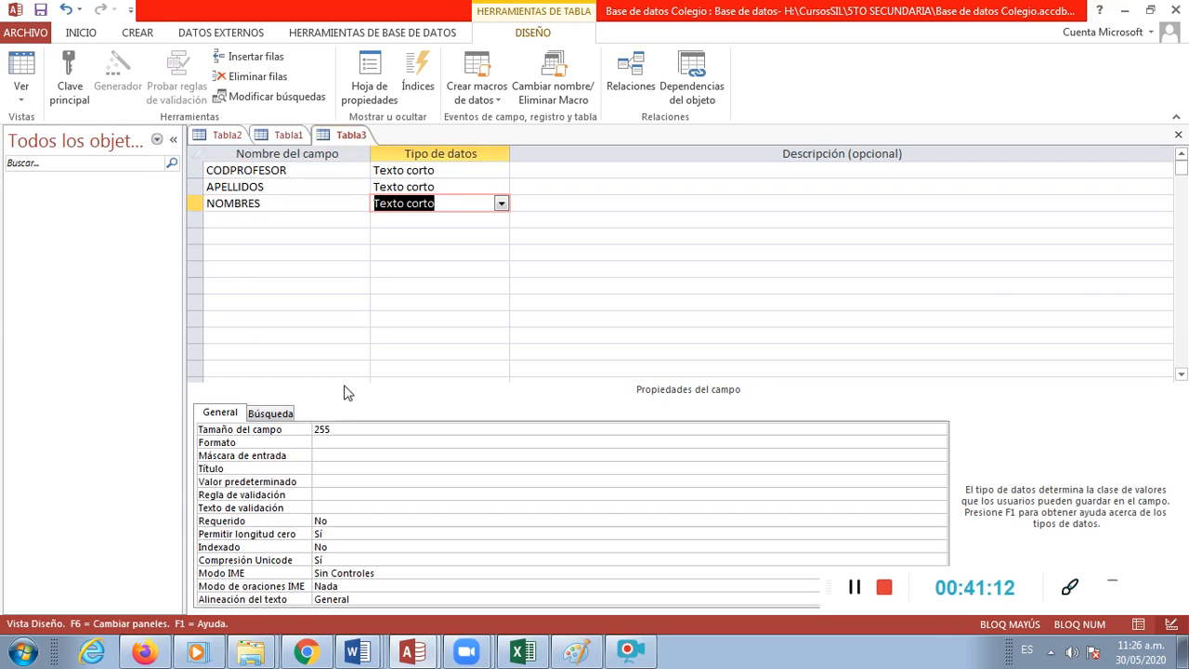
drag(359, 430, 318, 430)
text(30)
key(Return)
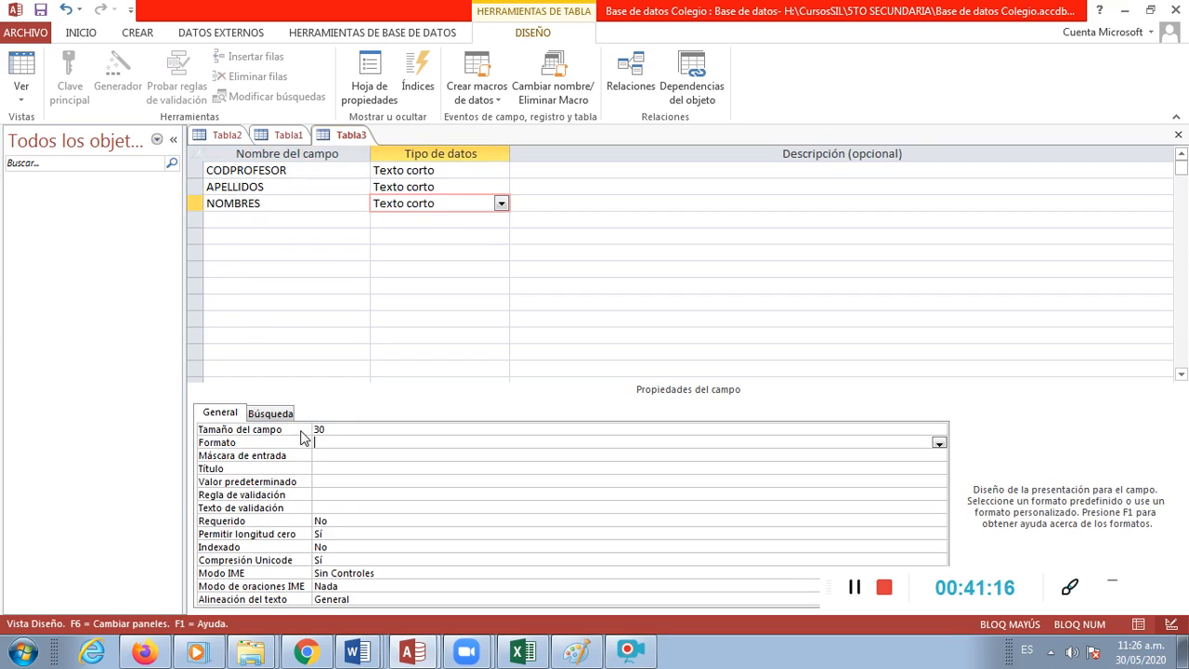
- Add a SEXO field below NOMBRES and set its data type to Sí/No
click(237, 233)
click(234, 223)
text(SEXO)
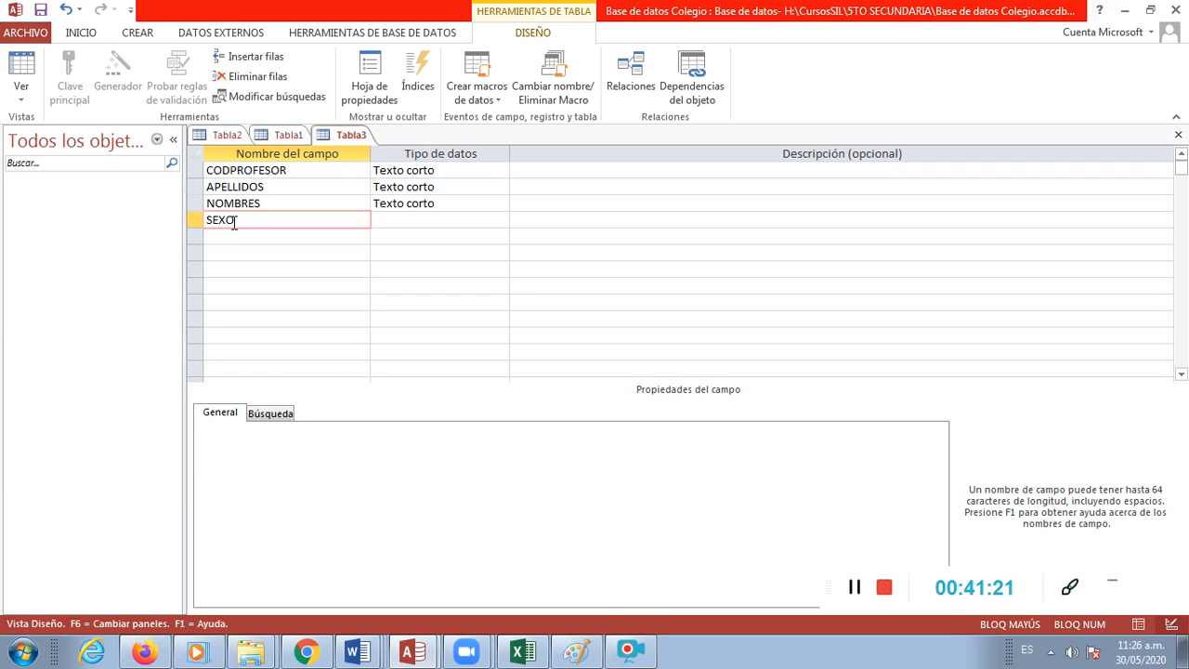
click(387, 221)
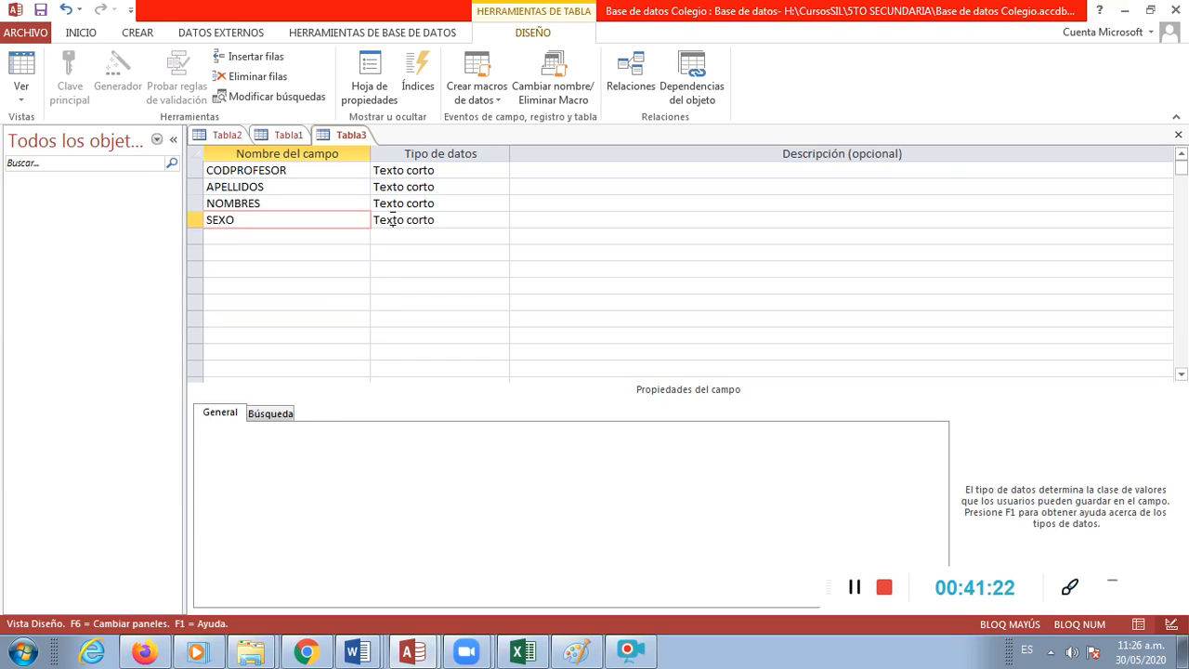
click(500, 220)
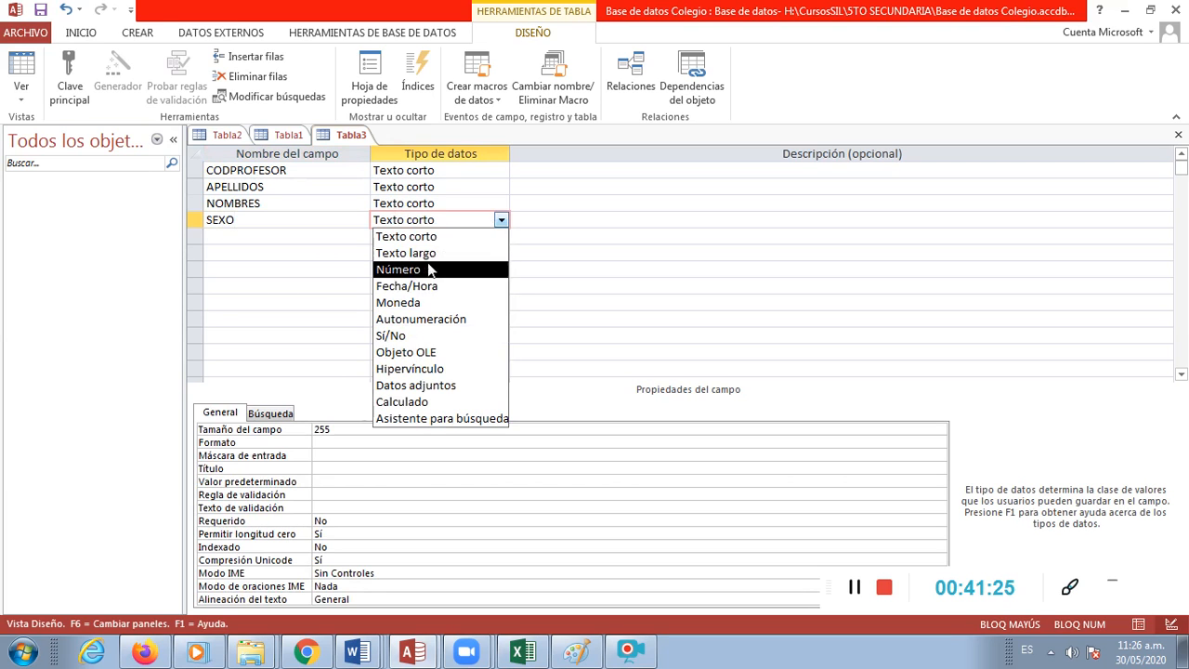
click(396, 336)
- Consult the PROFESORES table in Word, add a DNI field of type Número below SEXO in Access, and choose its numeric field size
click(284, 236)
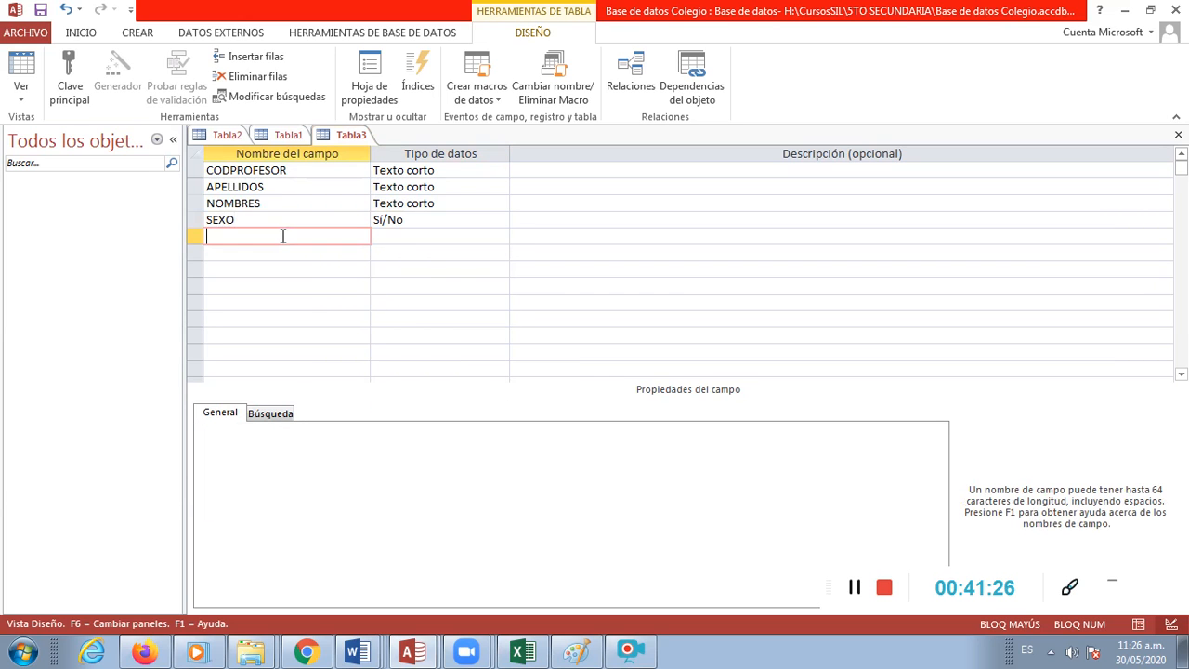
click(353, 650)
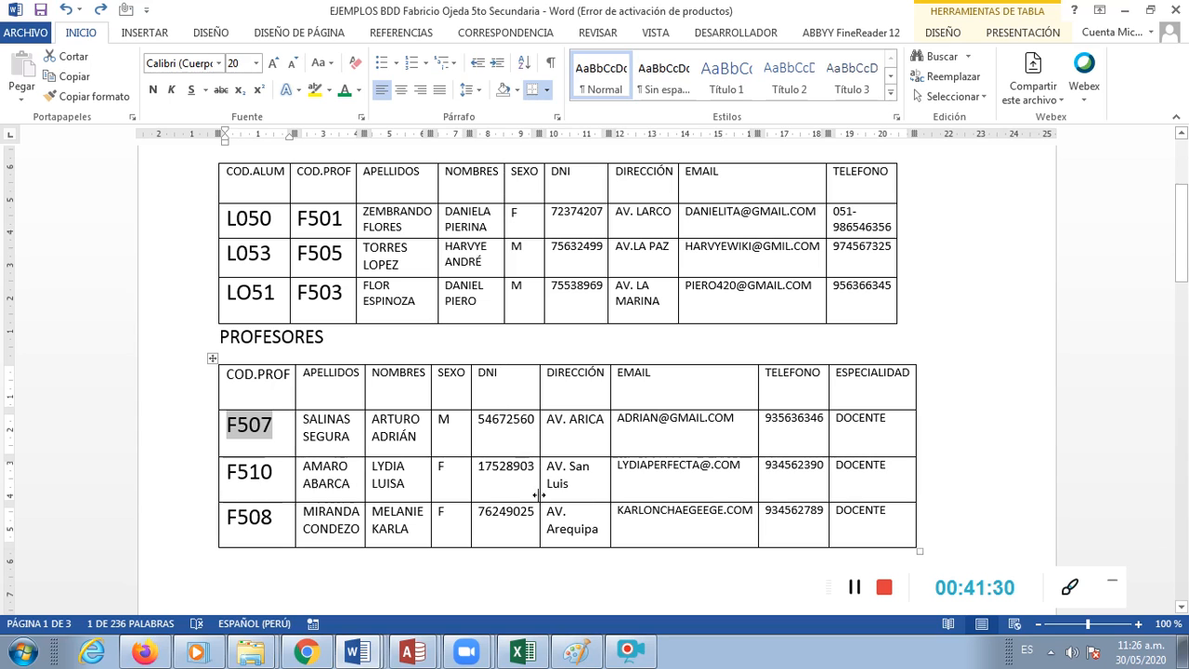
click(411, 651)
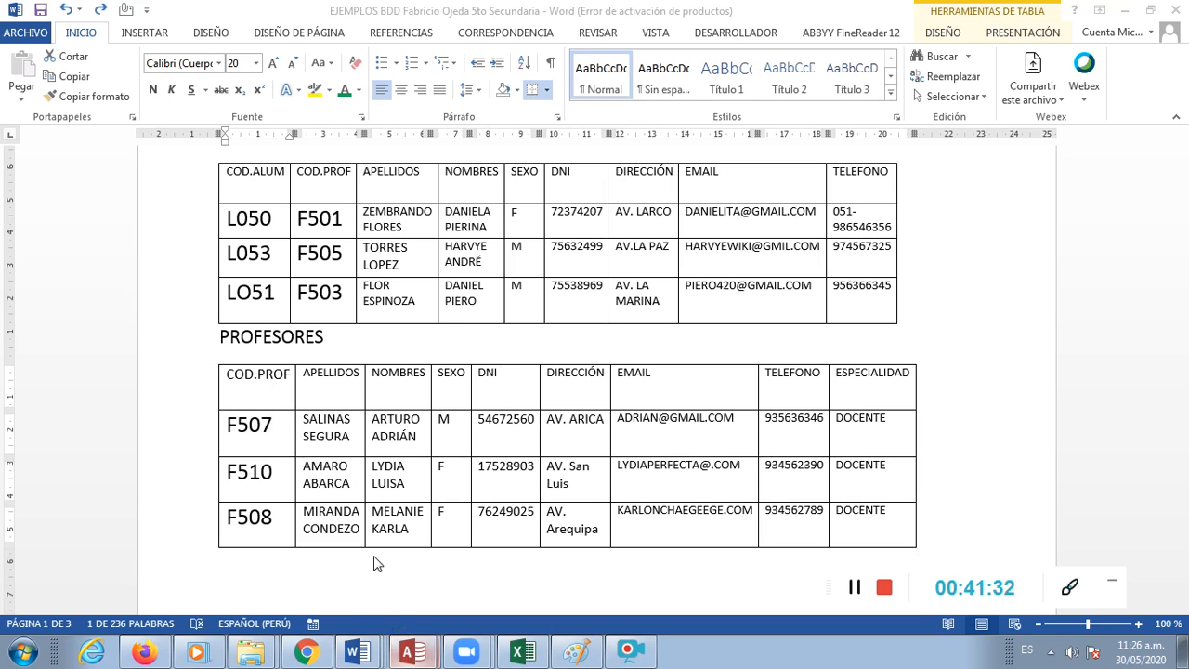
text(DNI)
key(Tab)
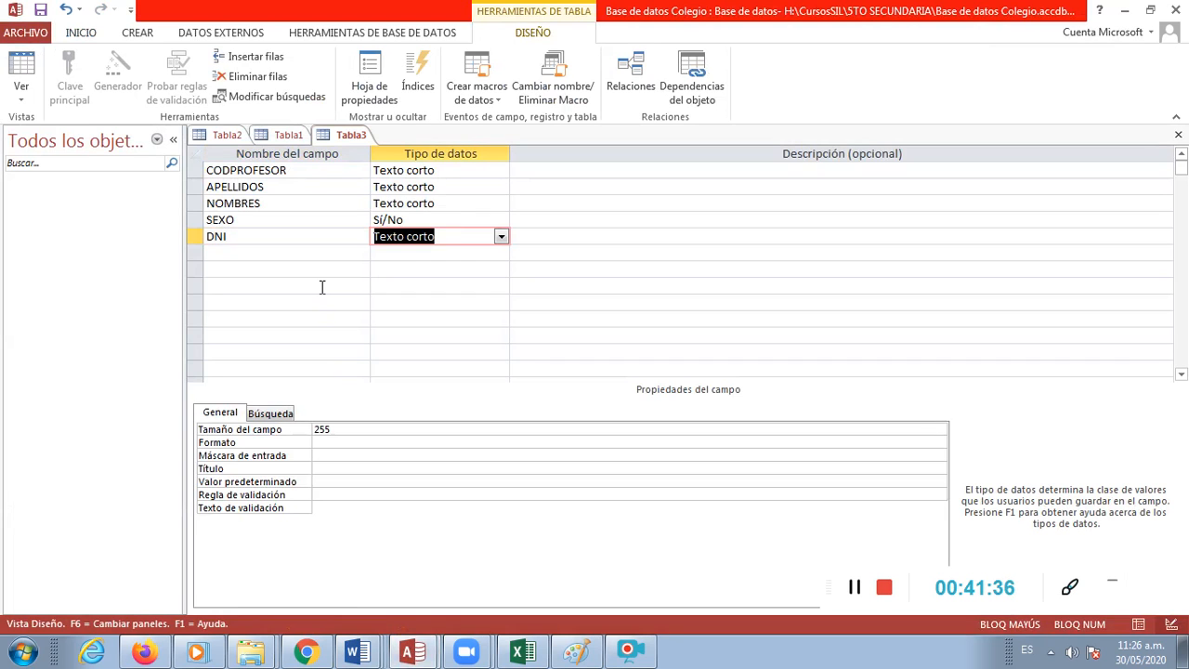
click(501, 237)
click(420, 286)
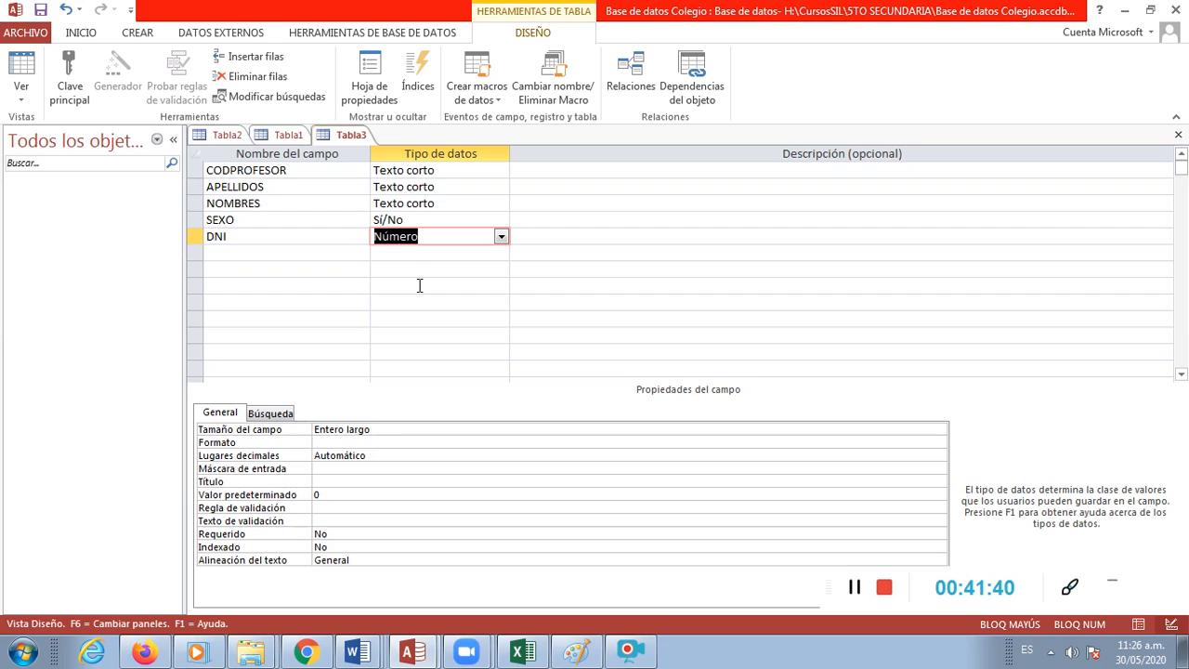
click(887, 430)
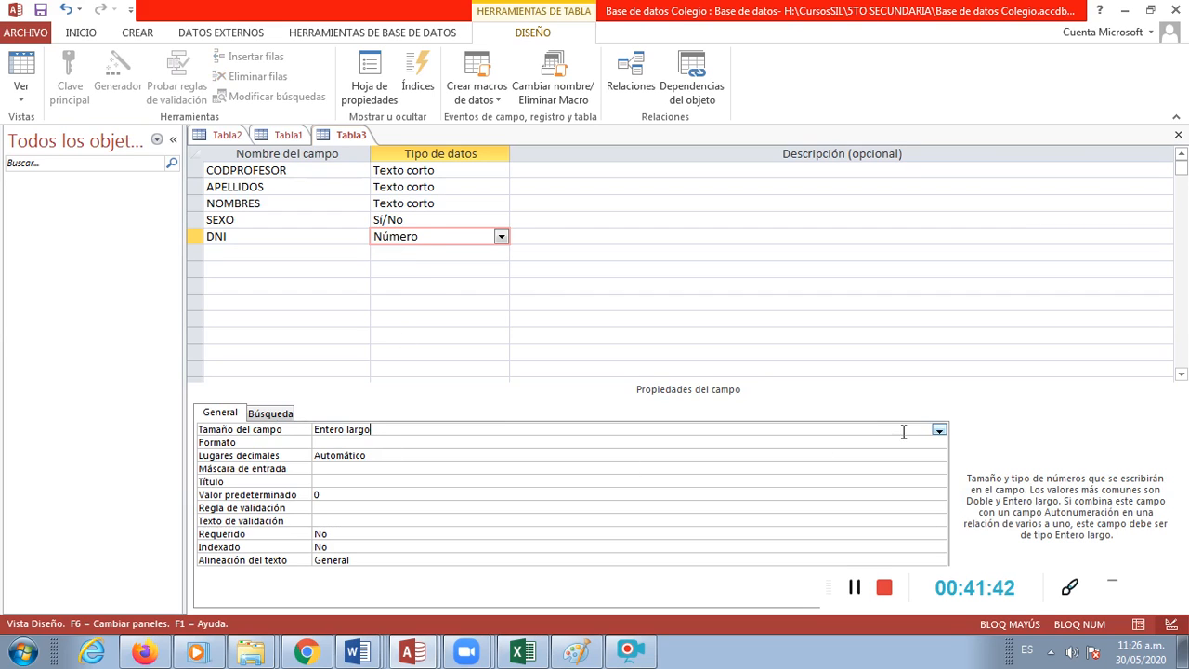
click(939, 430)
click(363, 454)
- Add an EMAIL field of type Texto corto below DNI, with a field size of 100
click(331, 253)
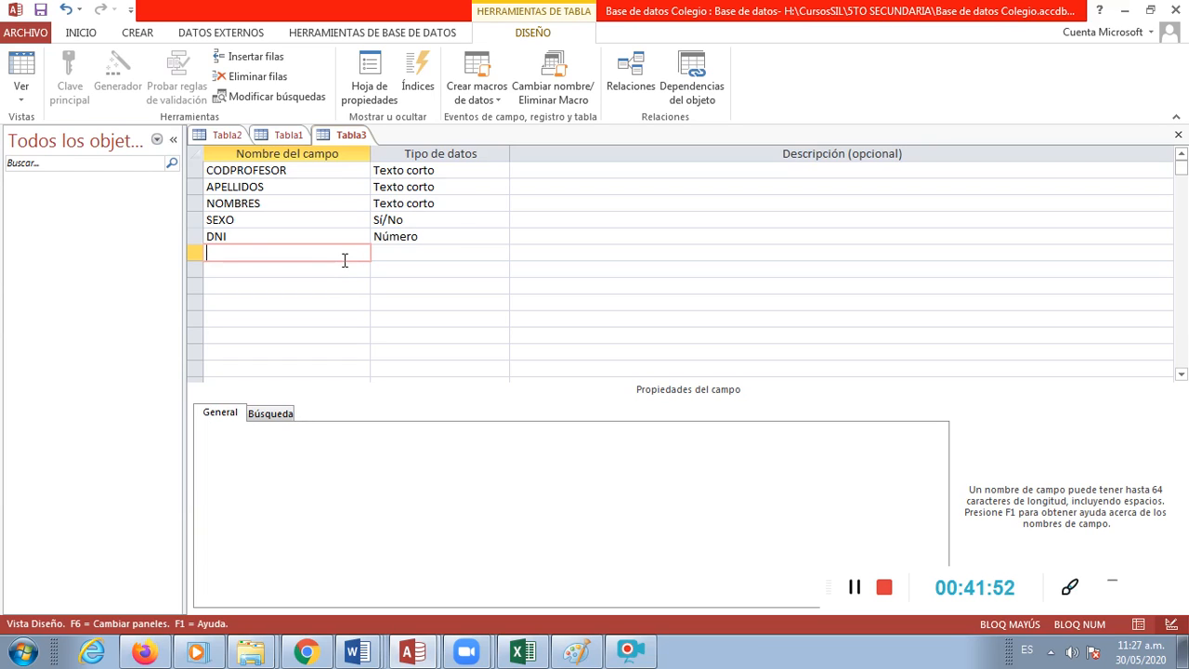
text(MAIL)
key(Caps_Lock)
key(Tab)
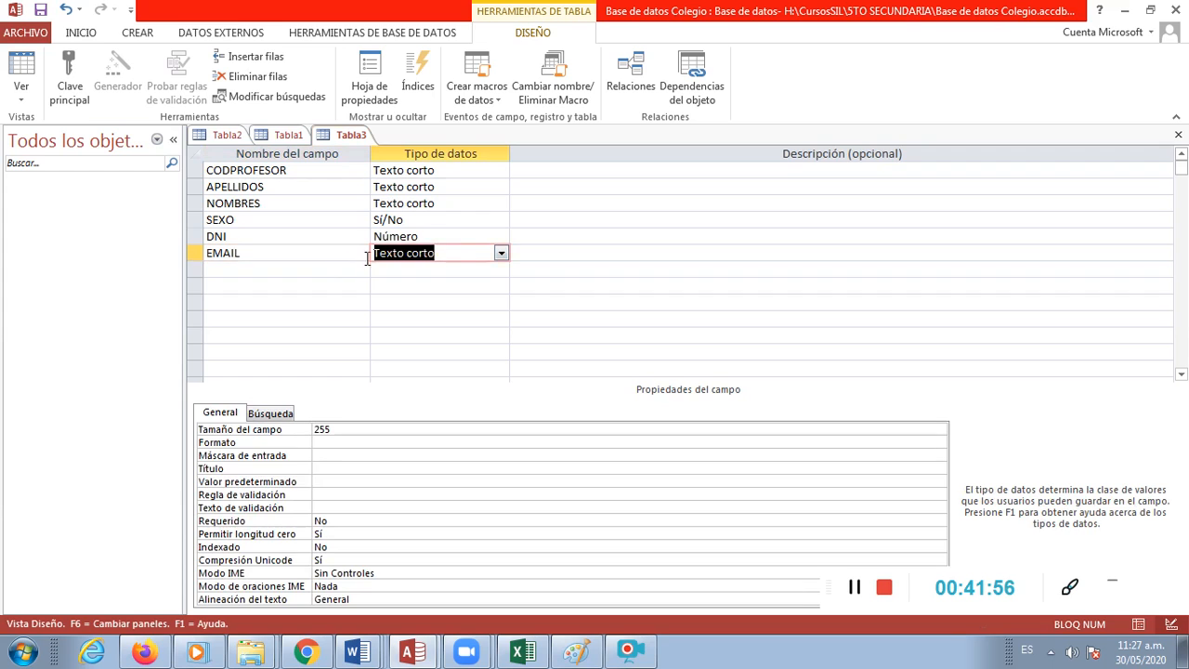
click(338, 428)
drag(337, 428, 314, 429)
text(1)
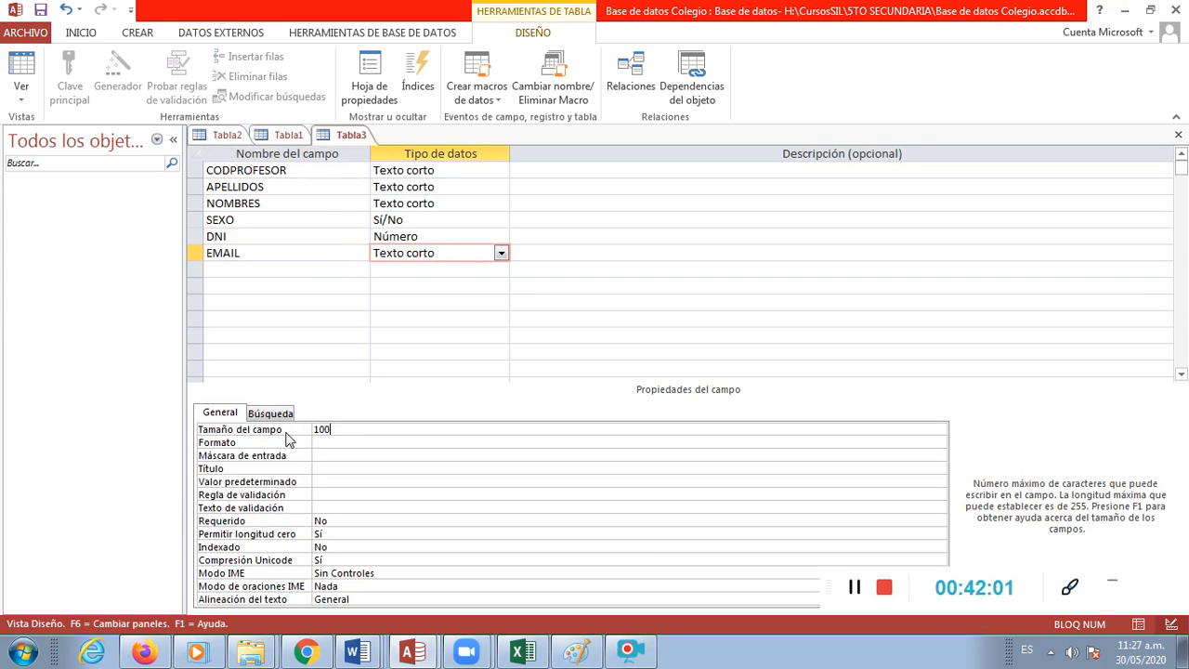
- Complete the EMAIL field's size as 100 and move to the empty row below it
text(00)
click(288, 438)
click(238, 269)
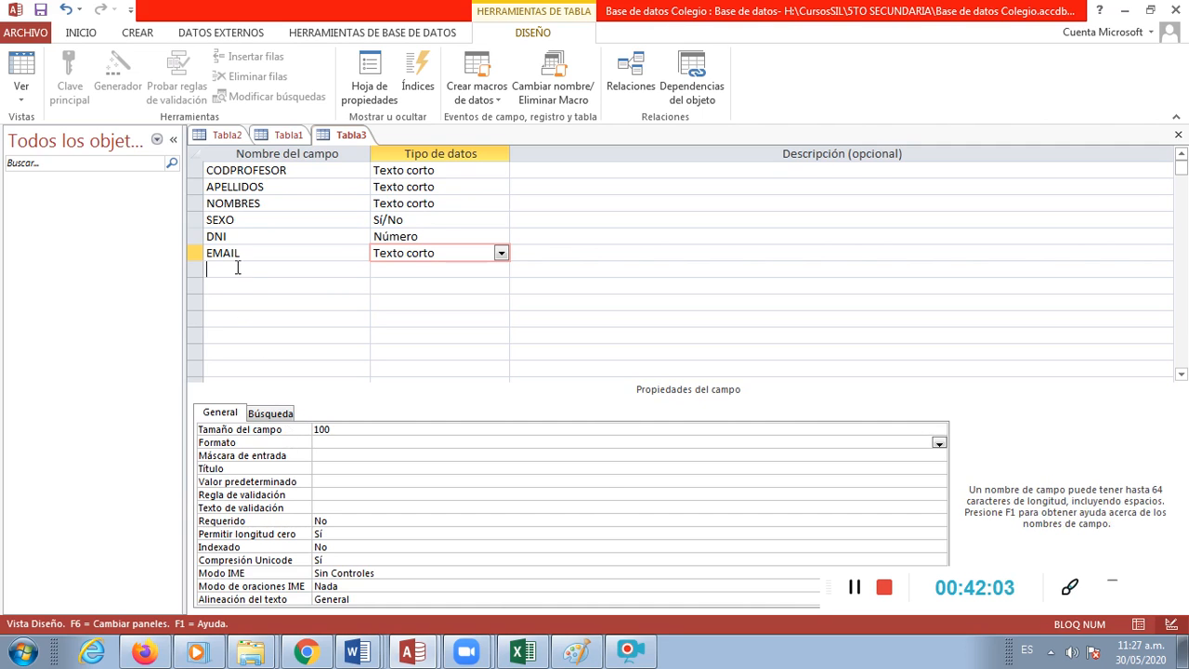
- Check the PROFESORES column order in Word, then rename the EMAIL field below DNI as DIRECCION in Access
click(356, 652)
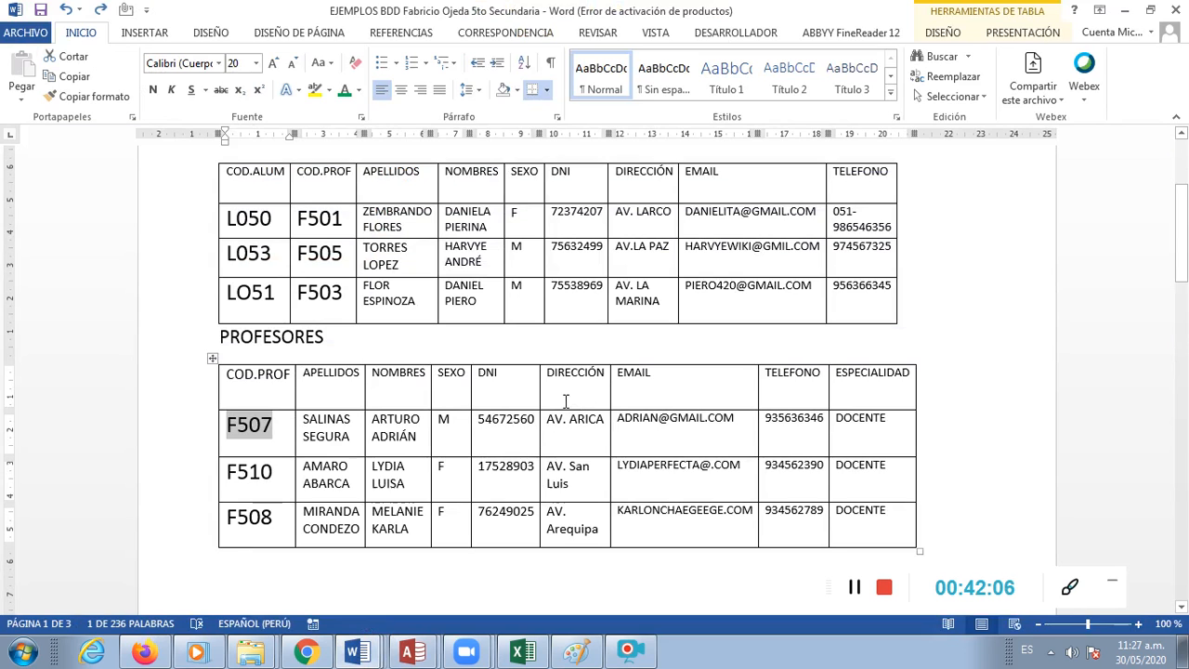
click(407, 653)
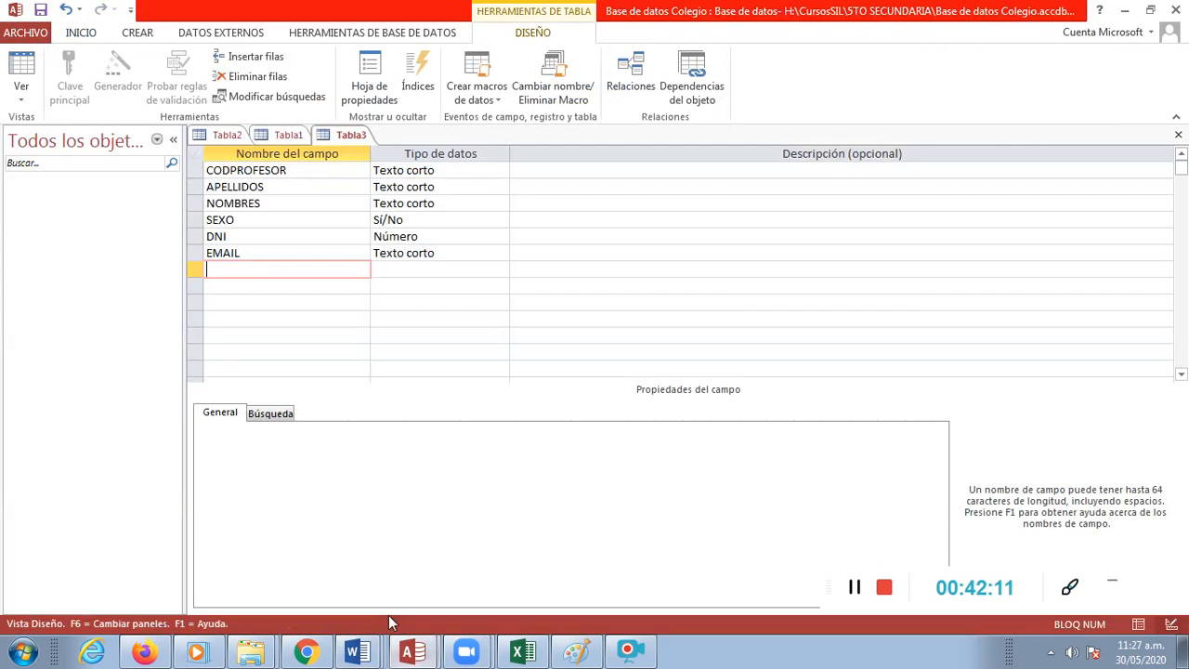
click(240, 258)
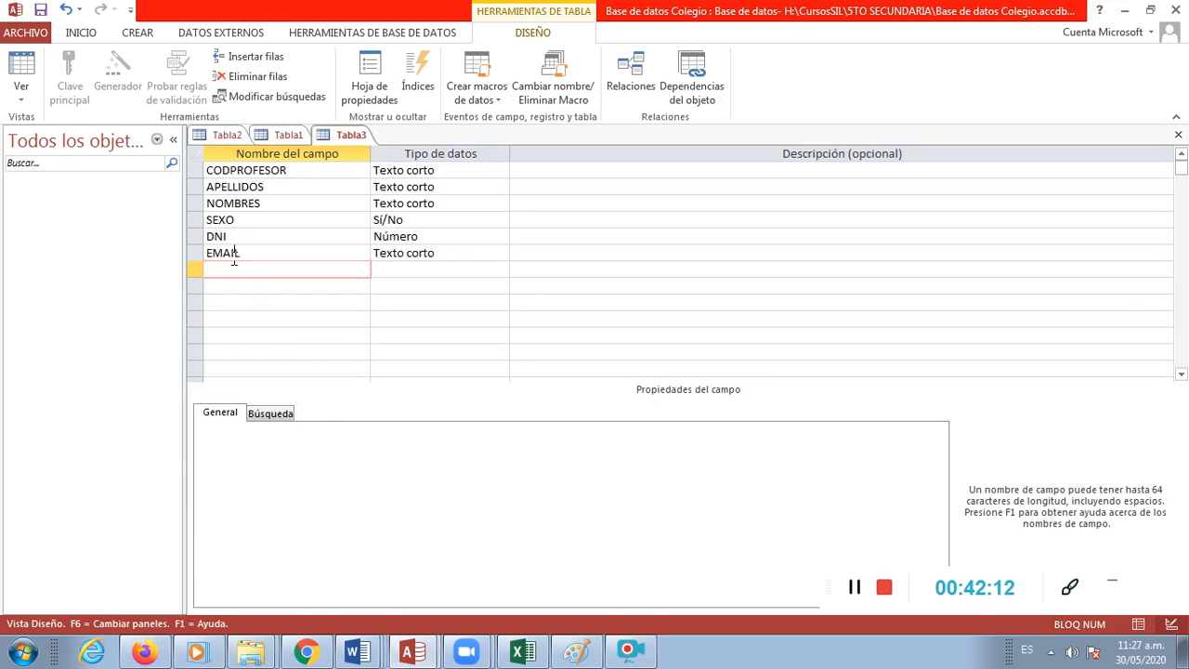
text(direccion)
key(BackSpace)
key(BackSpace)
key(BackSpace)
key(BackSpace)
key(BackSpace)
key(BackSpace)
key(BackSpace)
key(BackSpace)
key(BackSpace)
key(Caps_Lock)
text(DIRECCION)
key(Tab)
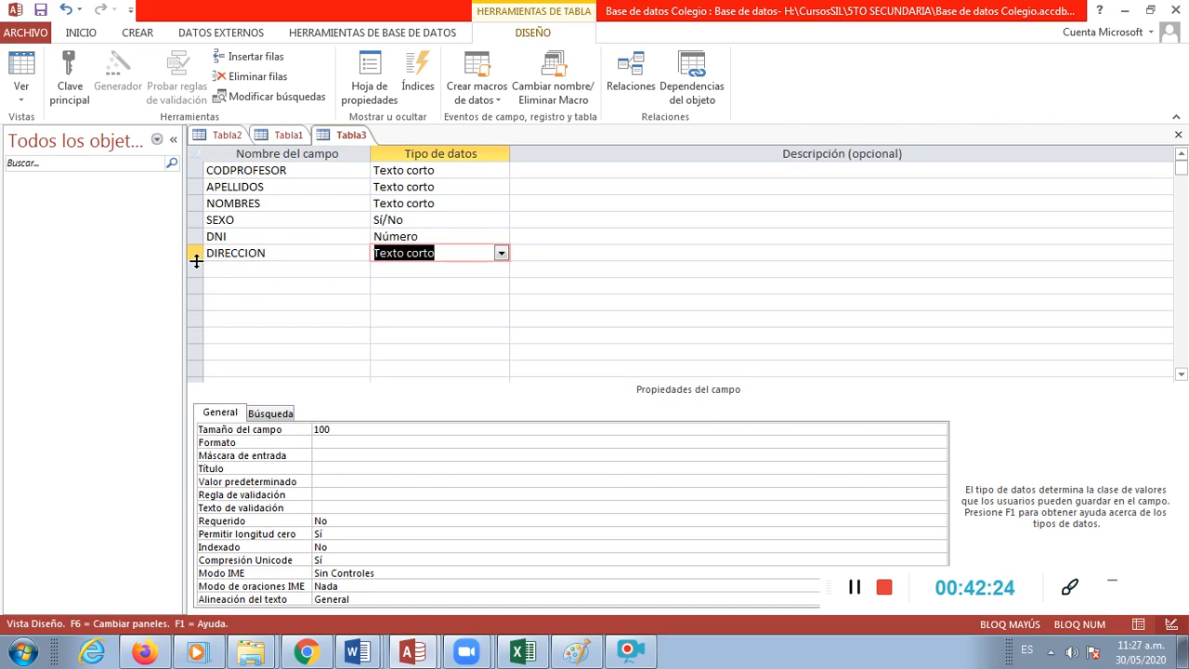
key(Tab)
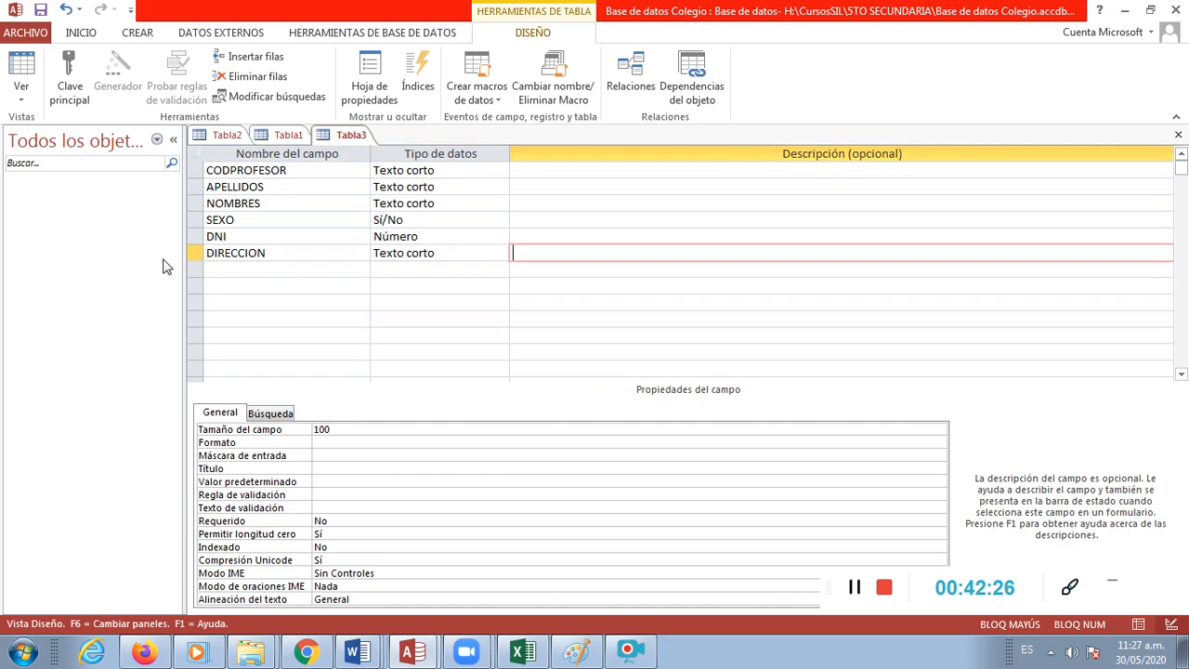
- Add an EMAIL field of type Texto corto below DIRECCION, with a field size of 100
click(222, 270)
text(EMAIL)
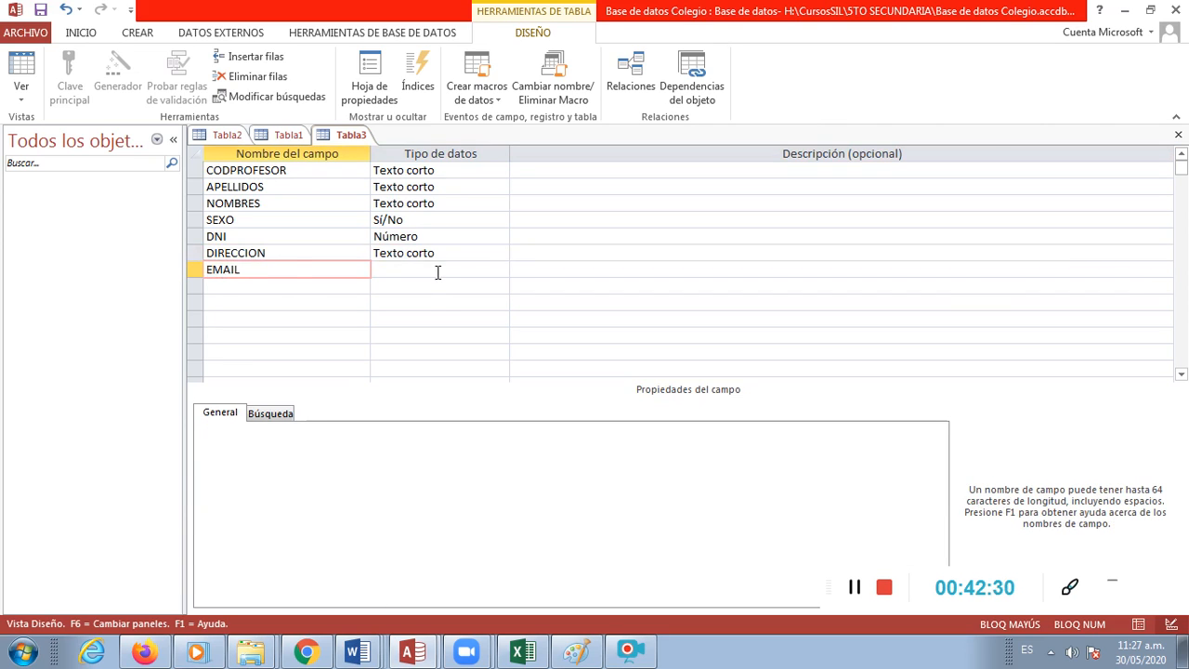
click(438, 271)
click(309, 433)
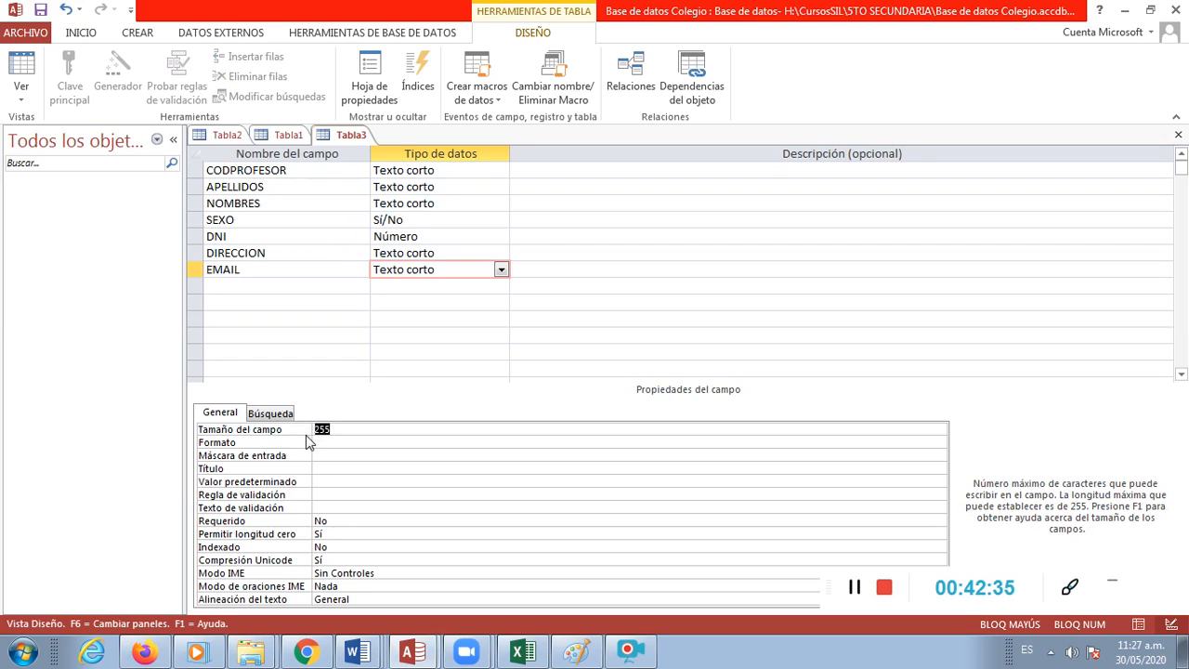
text(100)
key(Return)
click(238, 286)
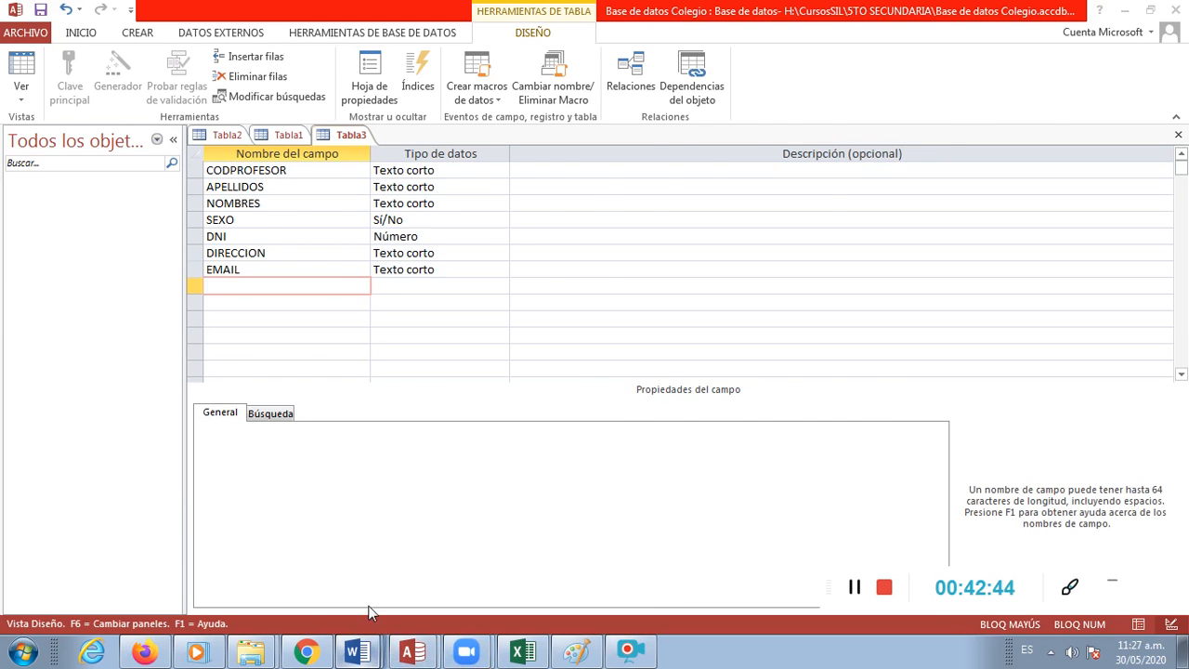
- Consult the PROFESORES table in Word and add a TELEFONO field of type Texto corto in Access, with a field size of 20
click(354, 651)
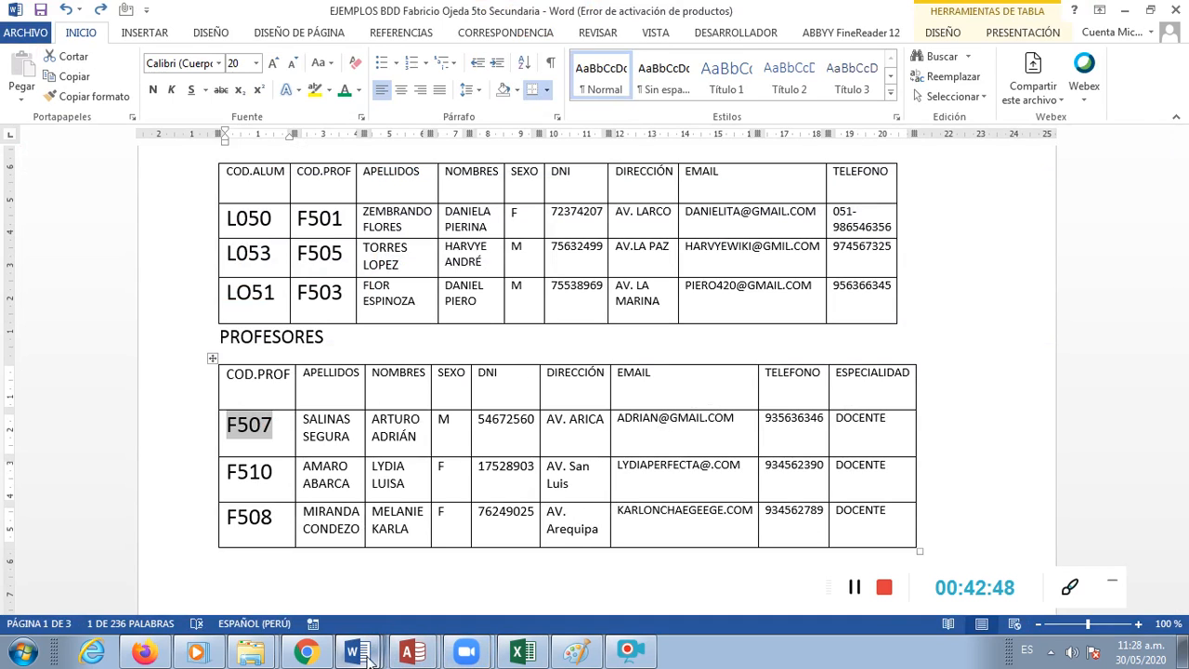
click(400, 648)
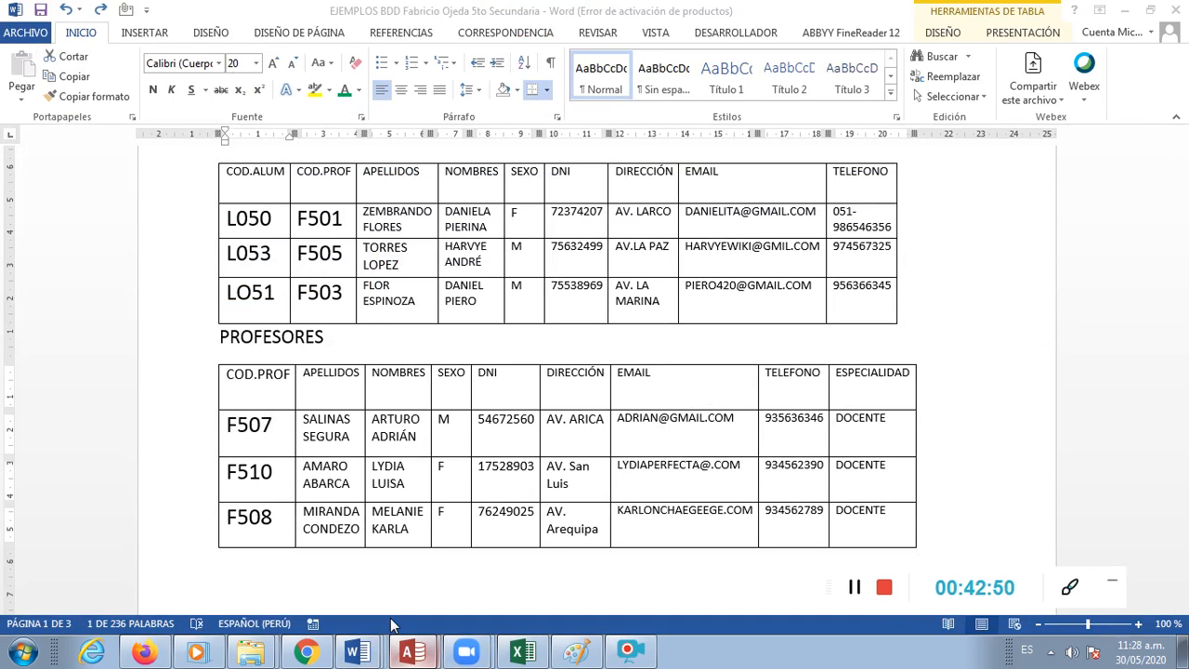
text(TELEFONO)
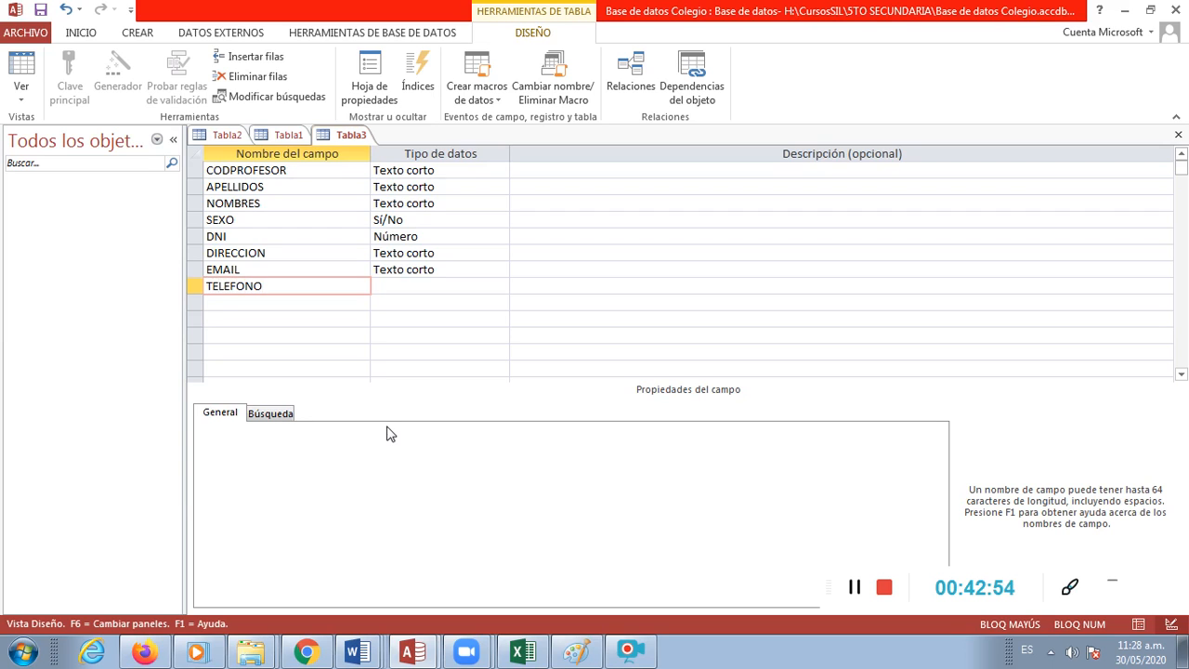
key(Tab)
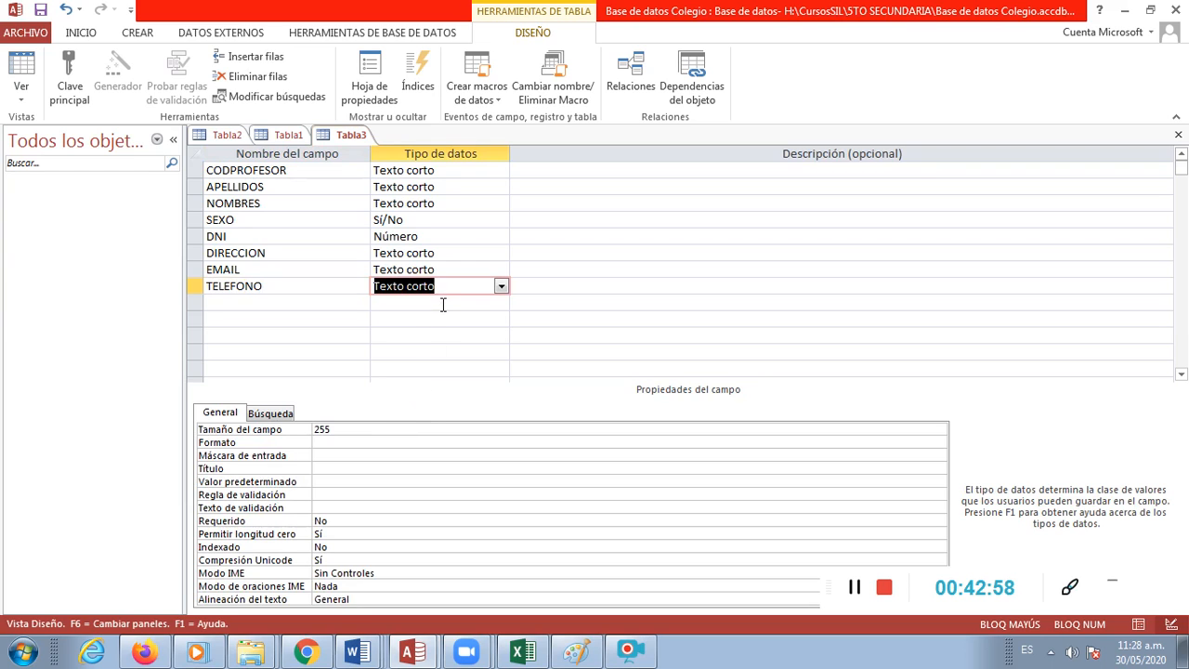
click(355, 428)
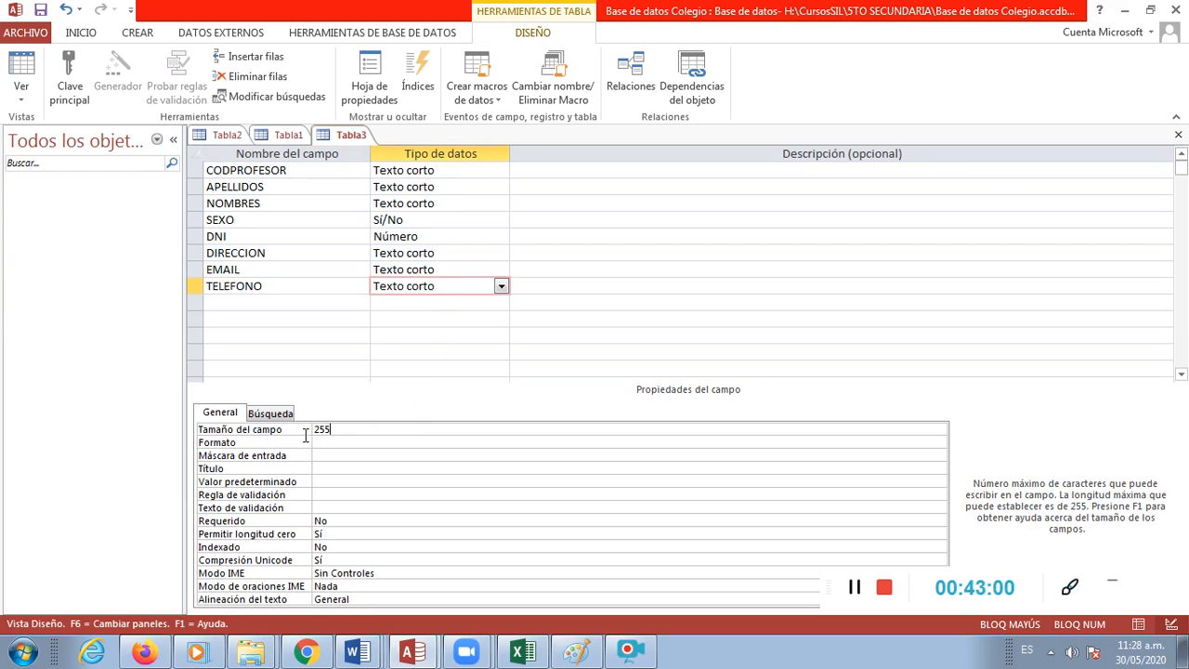
drag(308, 435, 330, 433)
text(20)
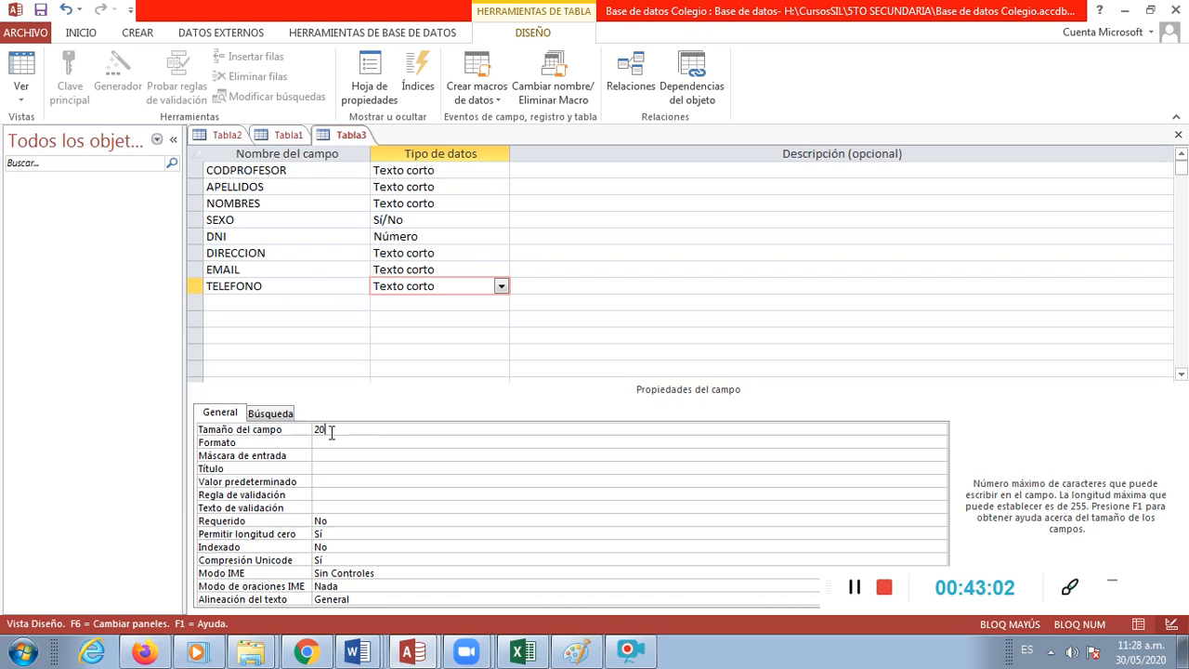
key(Return)
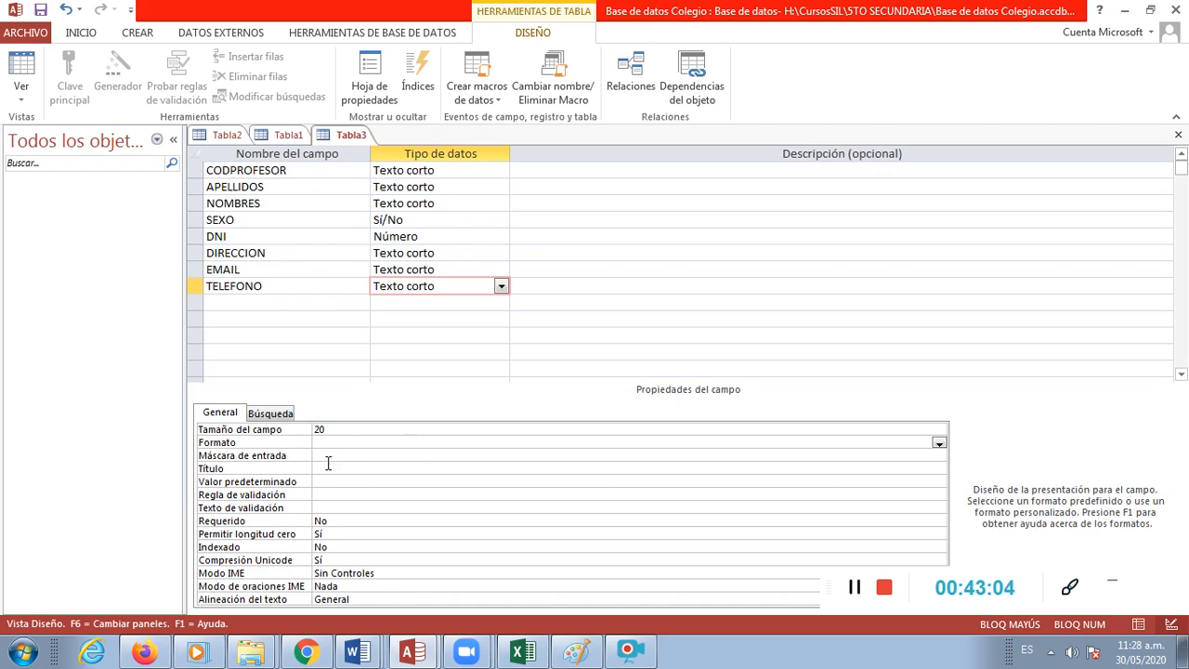
- Add an ESPECIALIDAD field of type Texto corto below TELEFONO, with a field size of 40
click(261, 304)
text(ESPECIALIDAD)
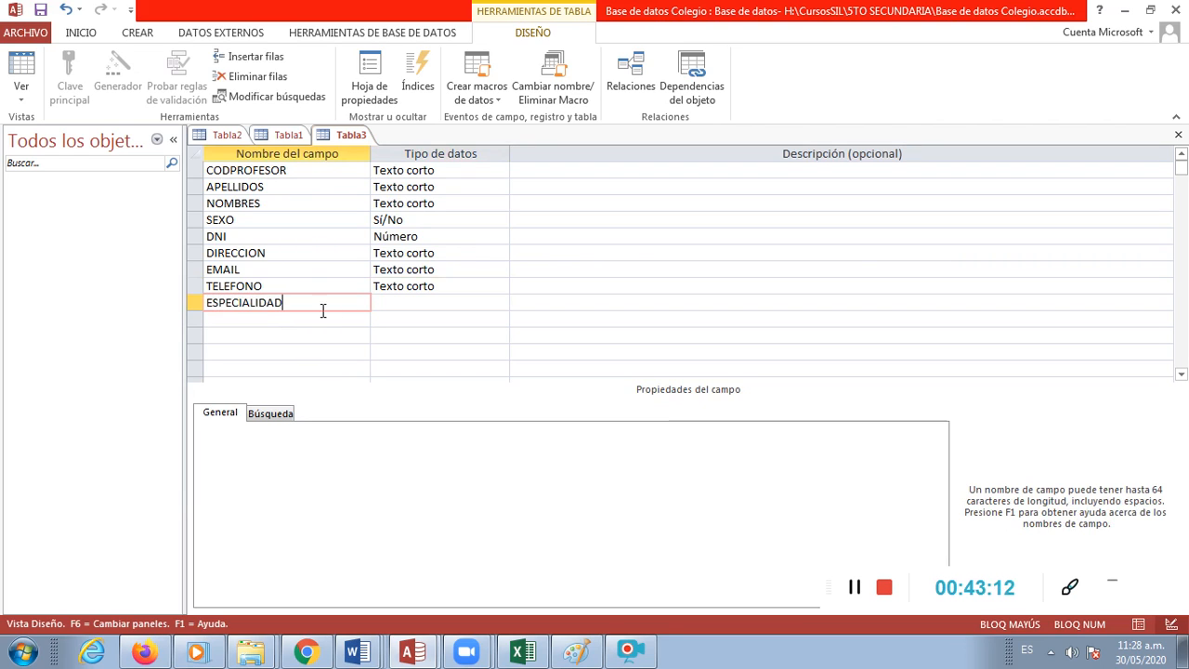
click(388, 304)
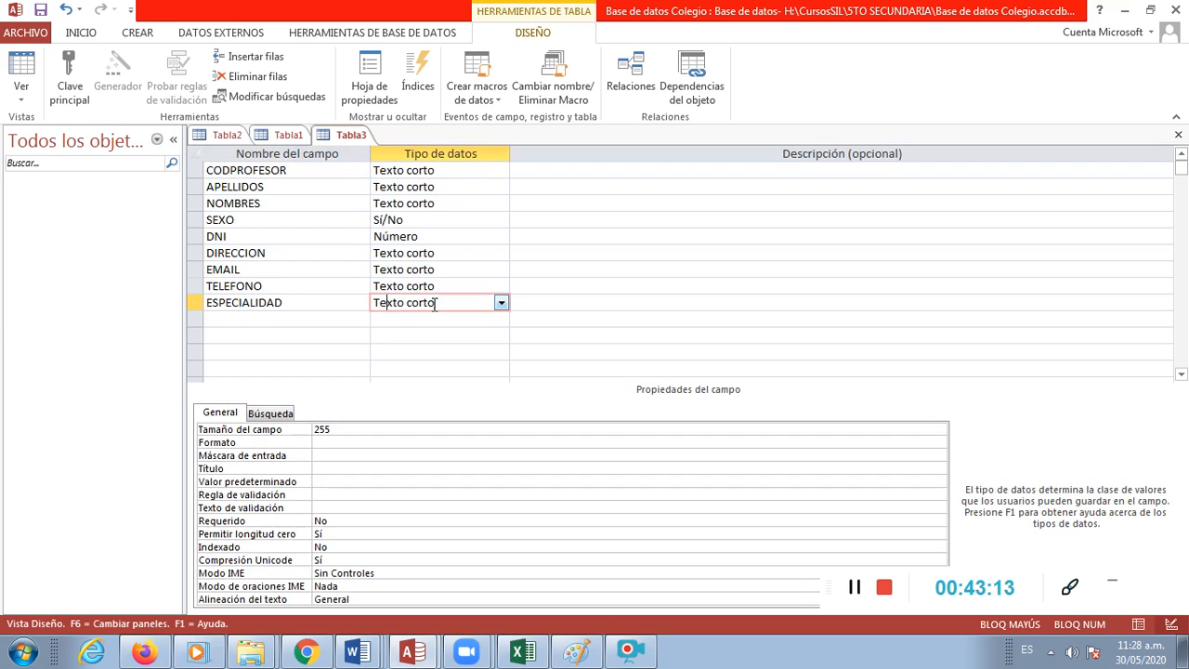
click(344, 433)
key(BackSpace)
key(BackSpace)
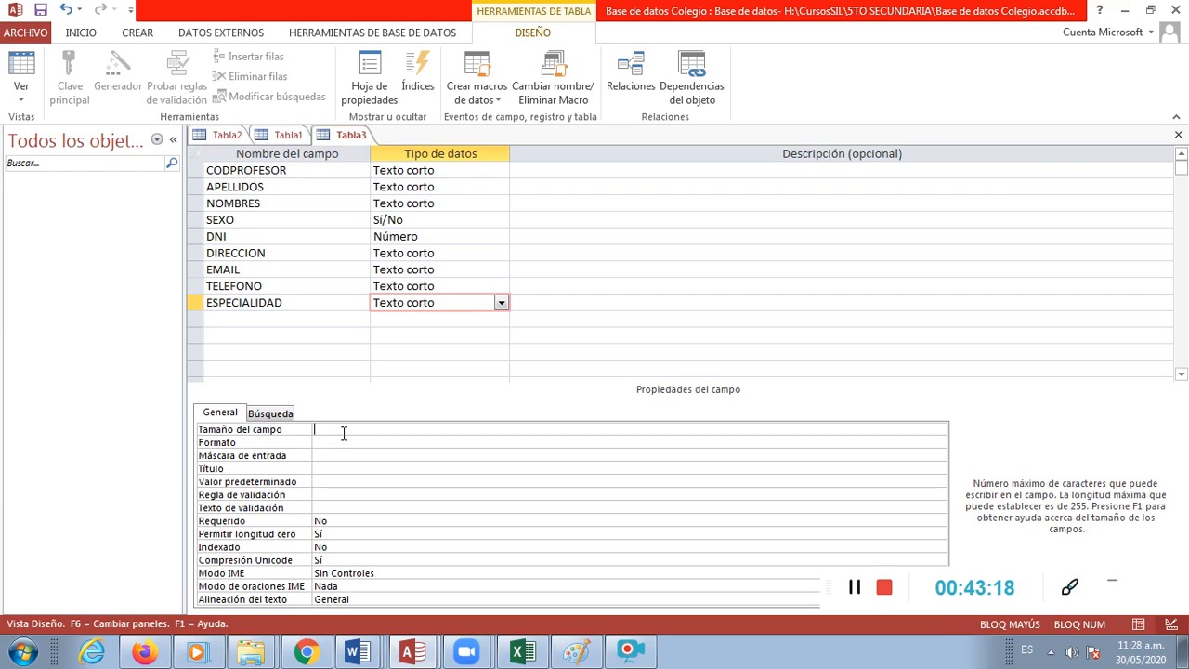
text(40)
key(Return)
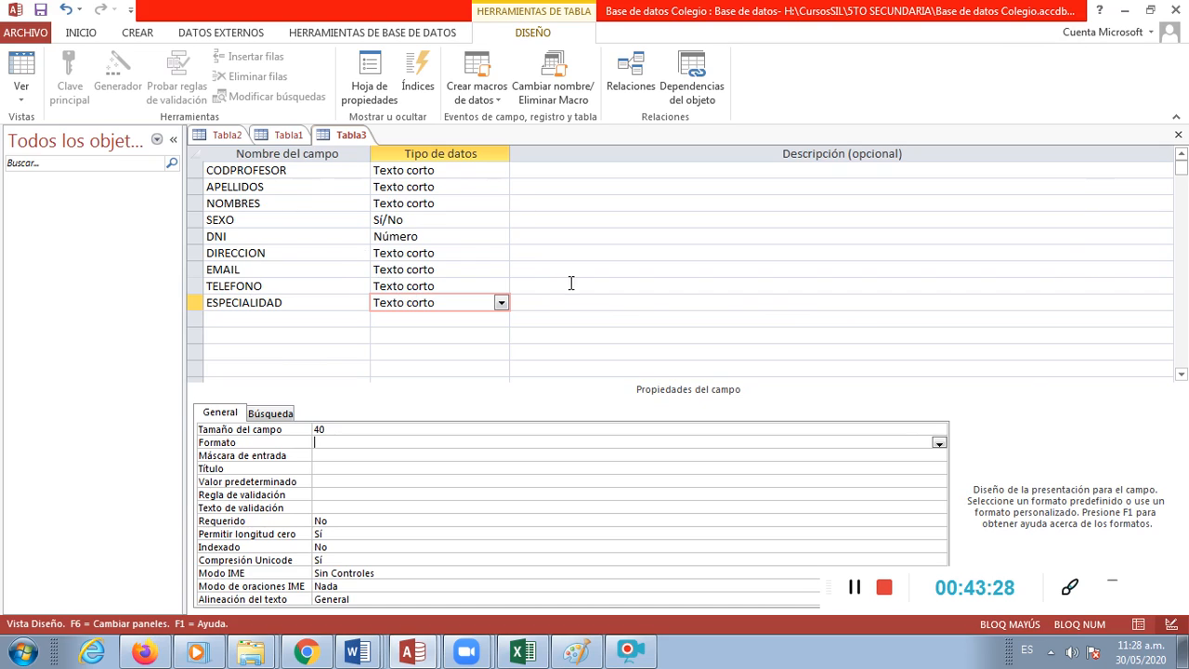
- Review the ALUMNOS, PROFESORES, PADRES and PAGOS sample tables in Word for the next table, and return to Access
click(348, 335)
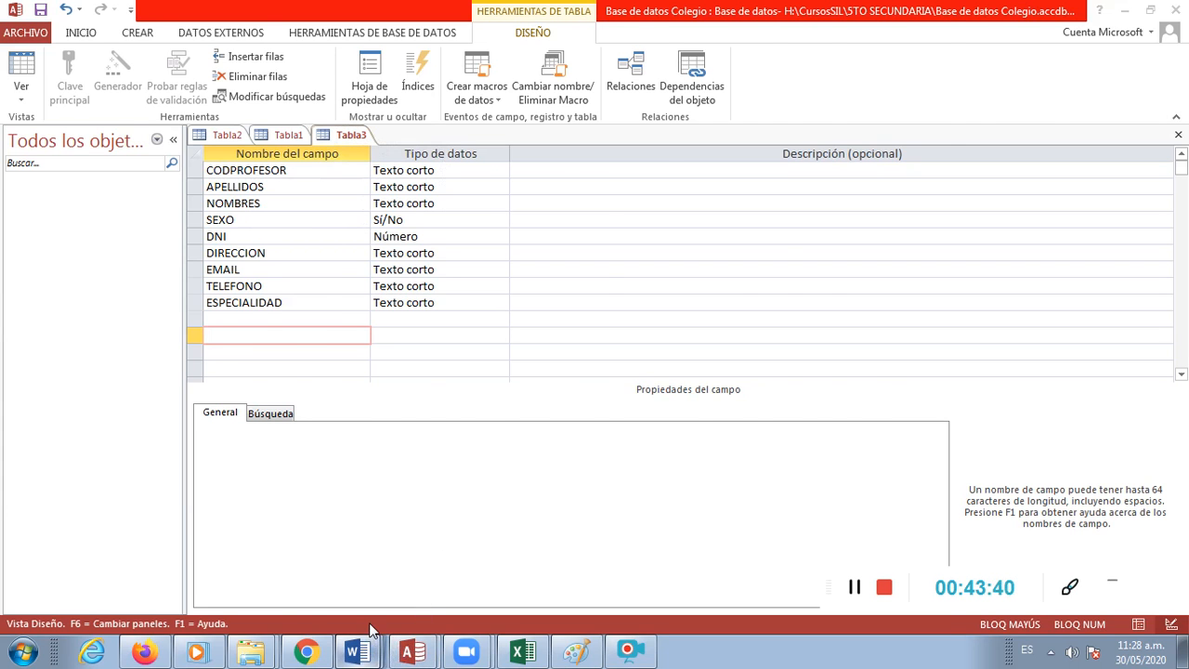
click(371, 655)
scroll(434, 539, down, 10)
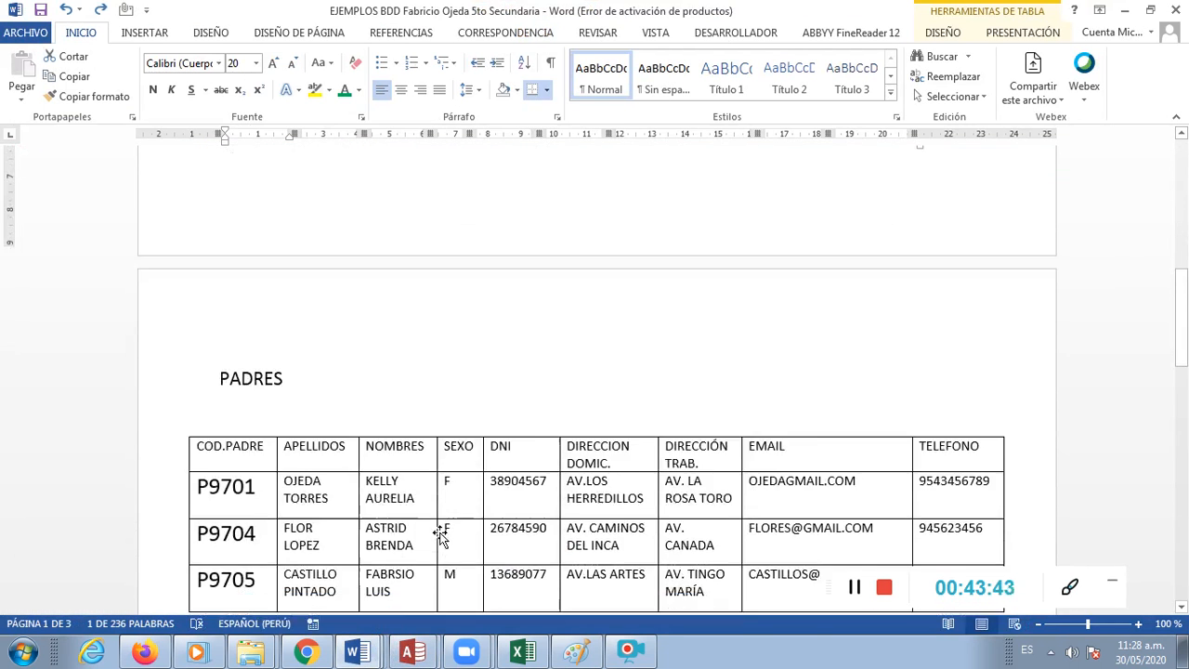
scroll(439, 531, down, 5)
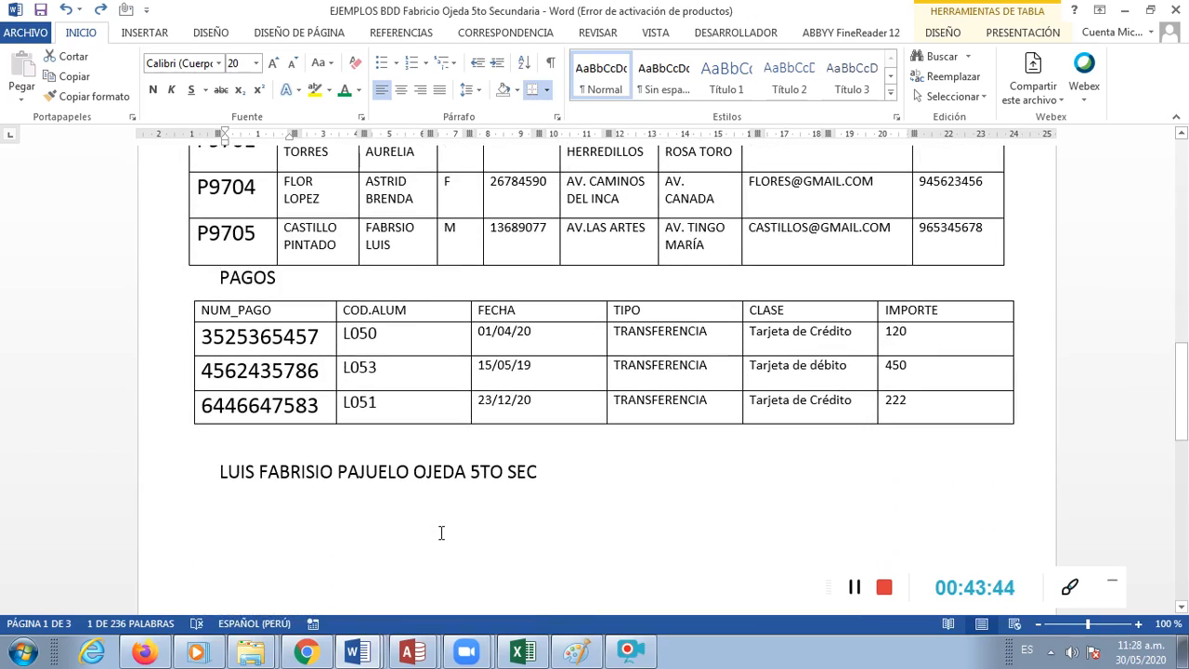
scroll(441, 533, up, 15)
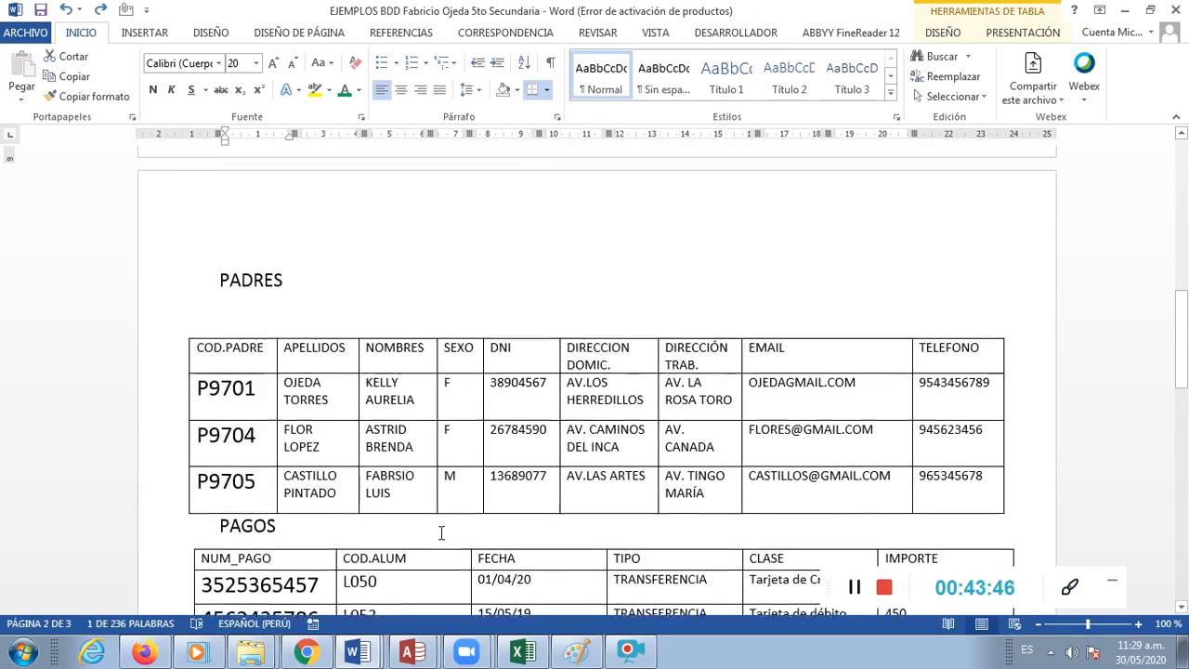
scroll(444, 535, up, 2)
scroll(443, 534, down, 15)
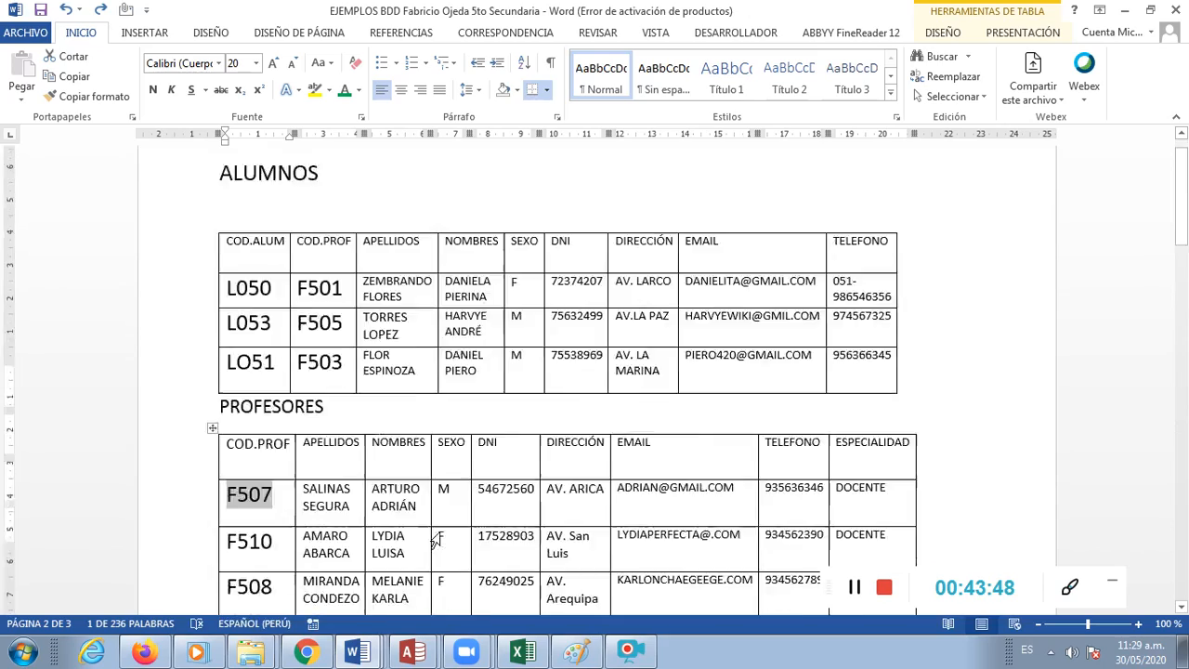
scroll(441, 532, down, 6)
scroll(441, 533, up, 1)
scroll(441, 533, down, 3)
scroll(442, 533, up, 3)
scroll(441, 532, up, 1)
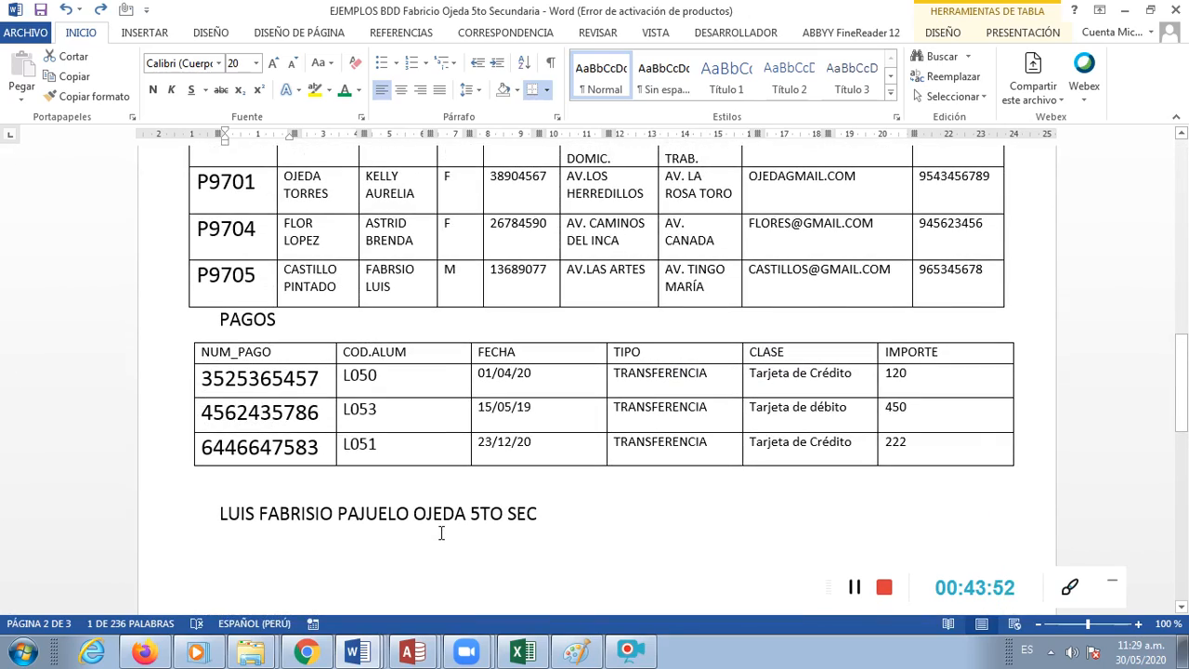
click(407, 652)
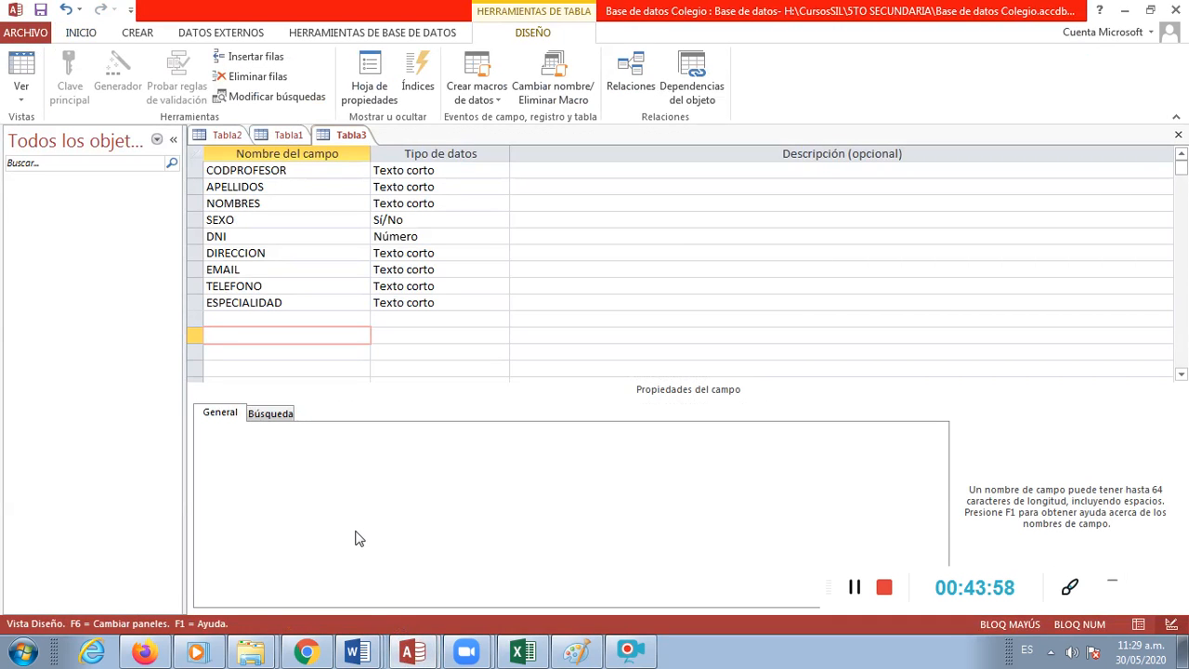
- Look over the existing table designs and create a new blank table in Design view
click(285, 139)
click(229, 140)
click(285, 140)
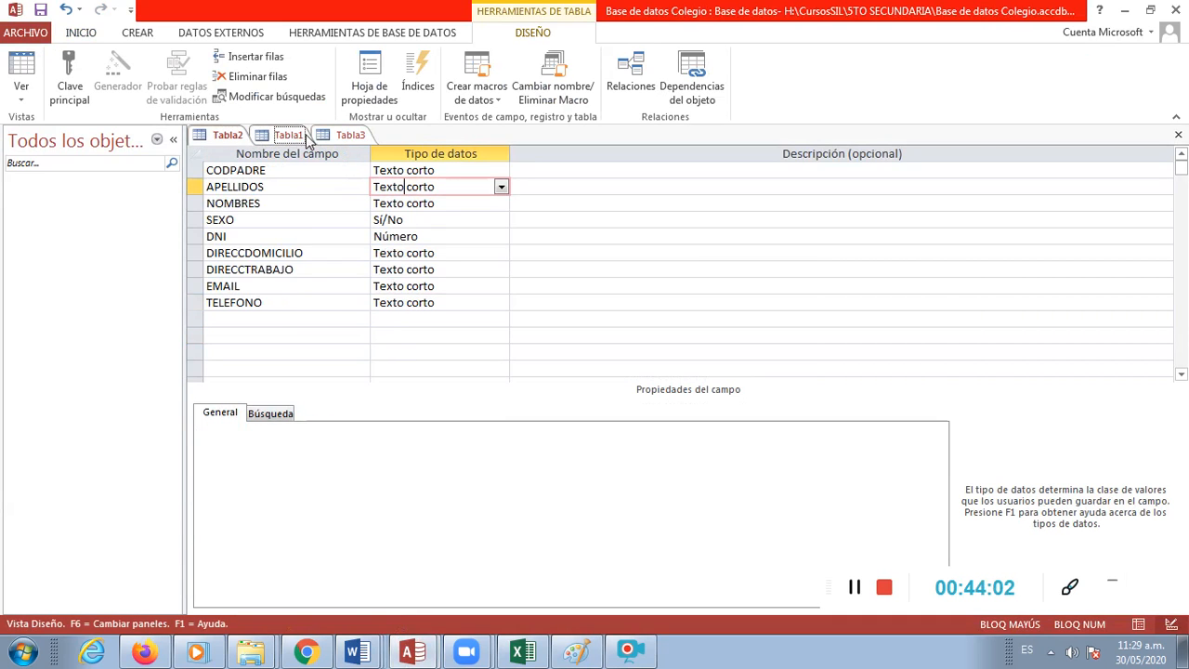
click(350, 136)
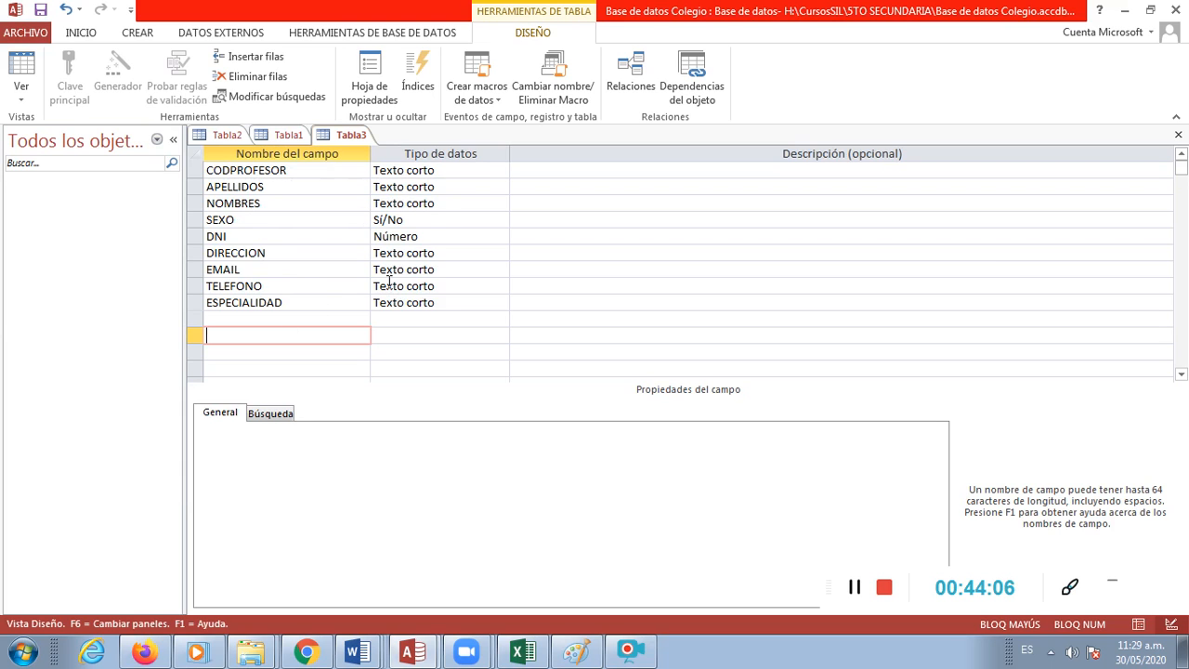
click(138, 34)
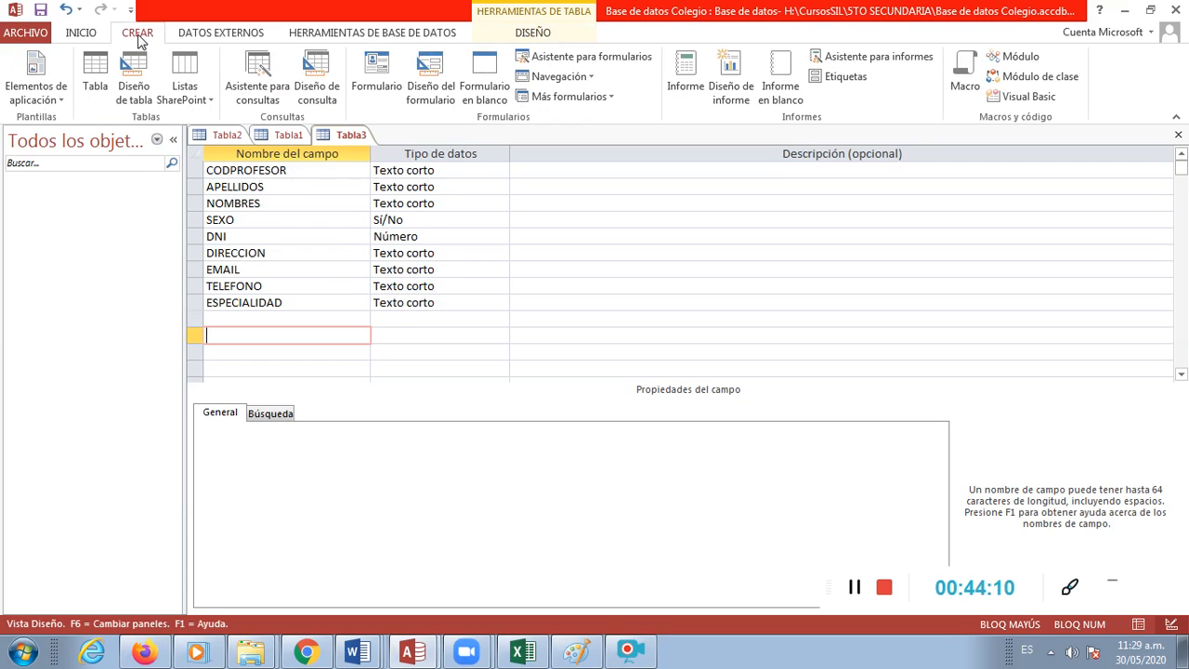
click(133, 85)
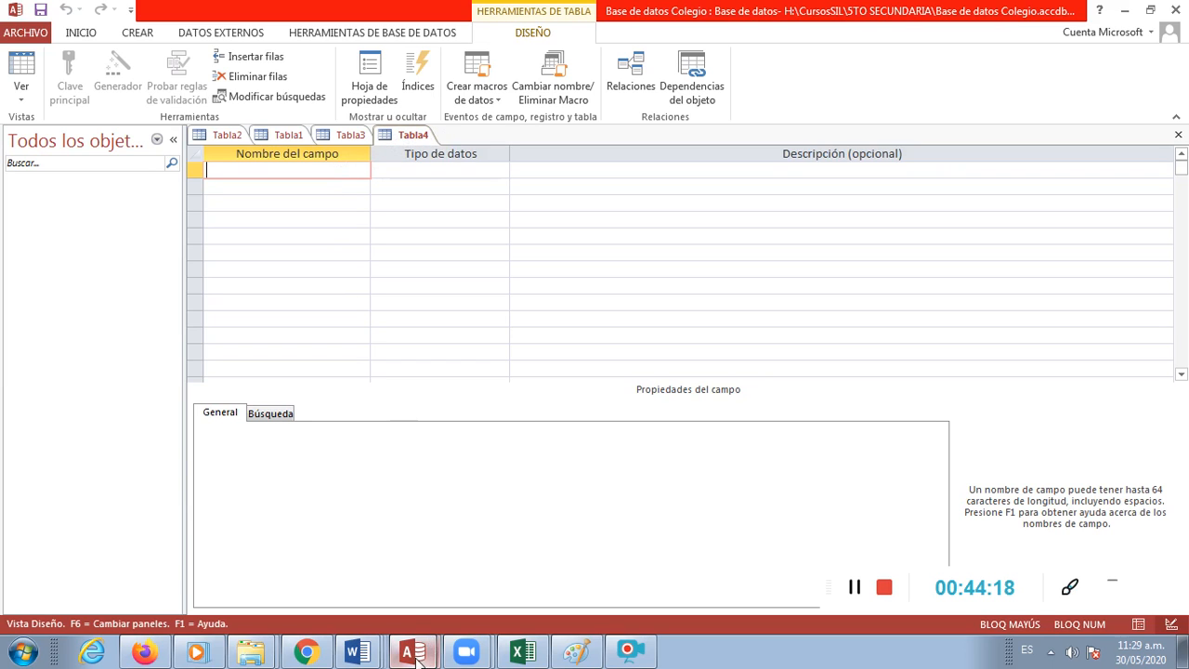
- Examine the PAGOS sample table in Word and the teachers, students and parents table designs in Access
click(360, 653)
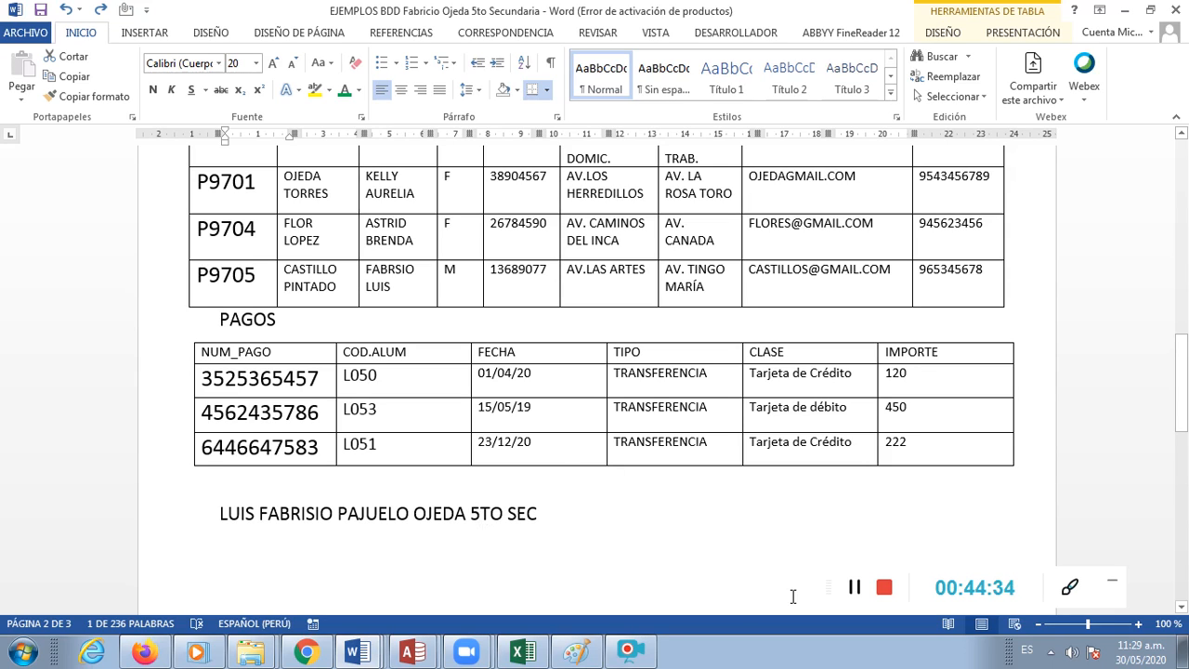
click(411, 655)
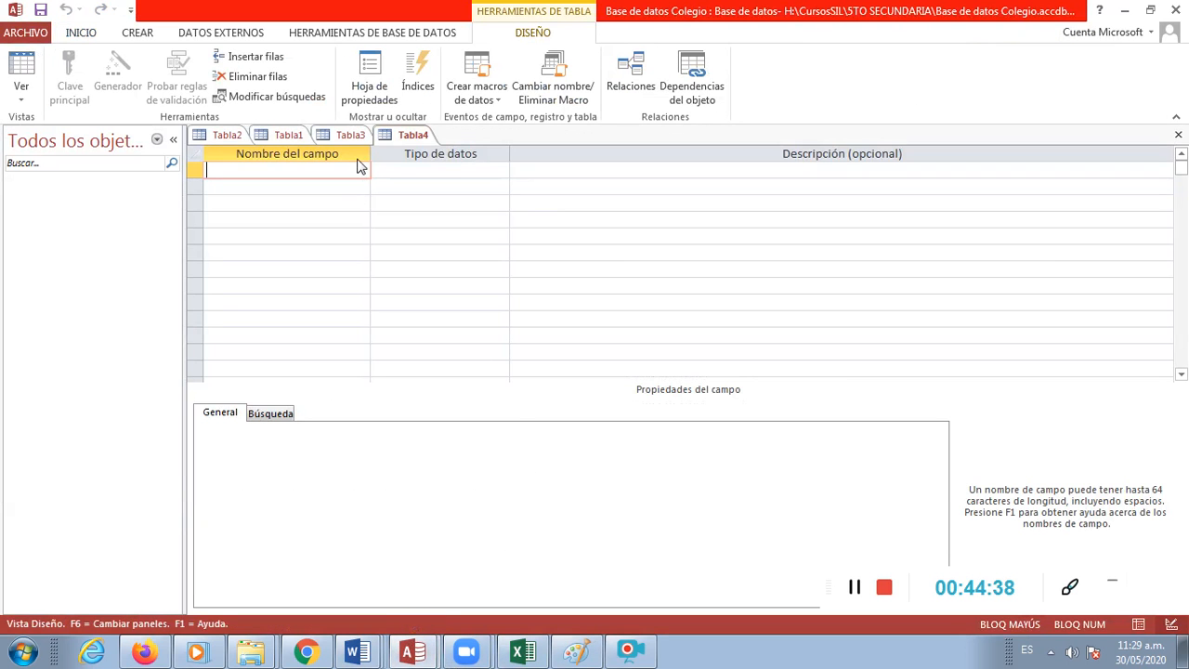
click(351, 136)
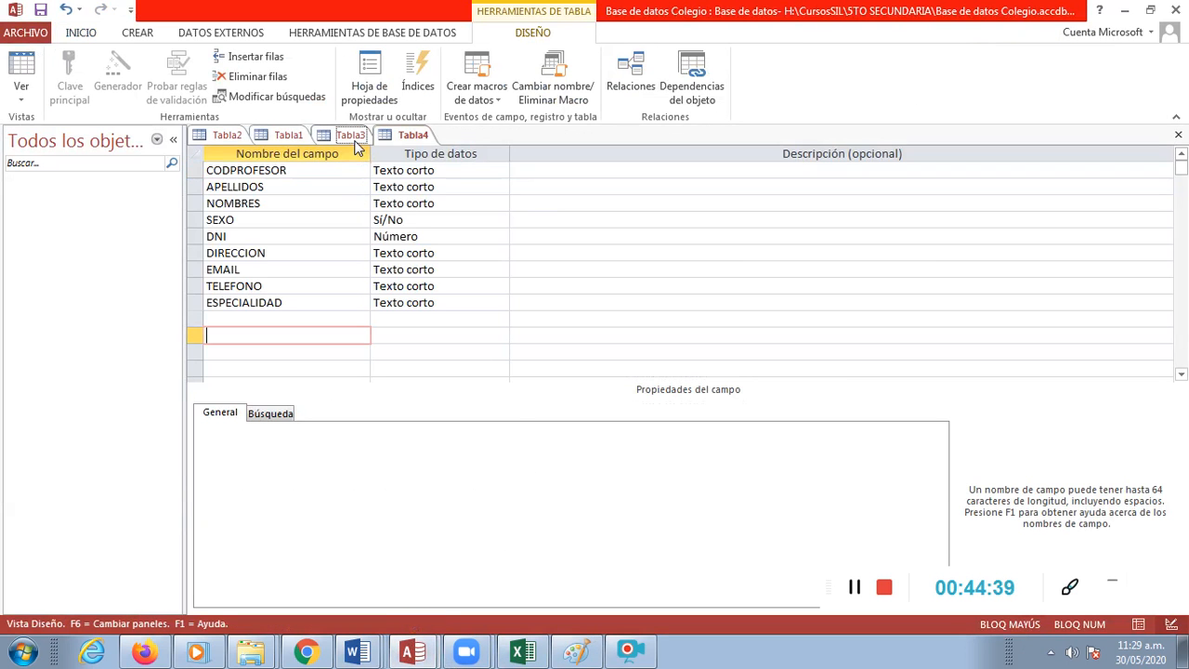
click(290, 140)
click(227, 135)
click(292, 136)
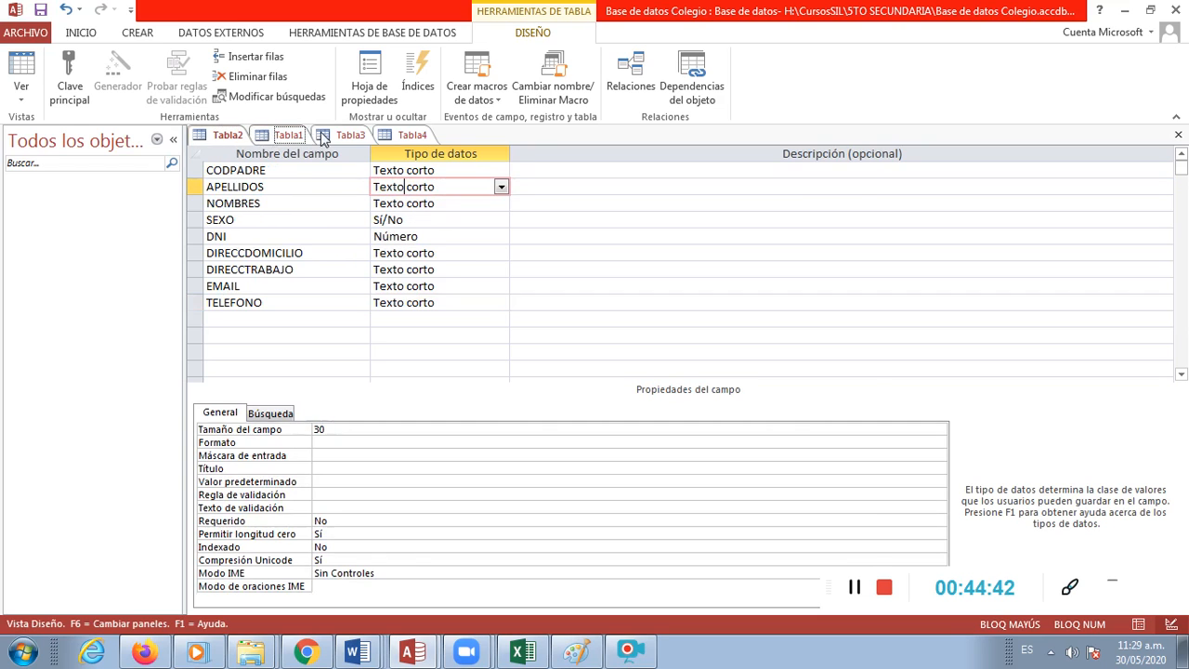
- Review the field lists and data types of the students, parents and teachers tables, ending on the blank fourth table's design
click(350, 135)
click(411, 135)
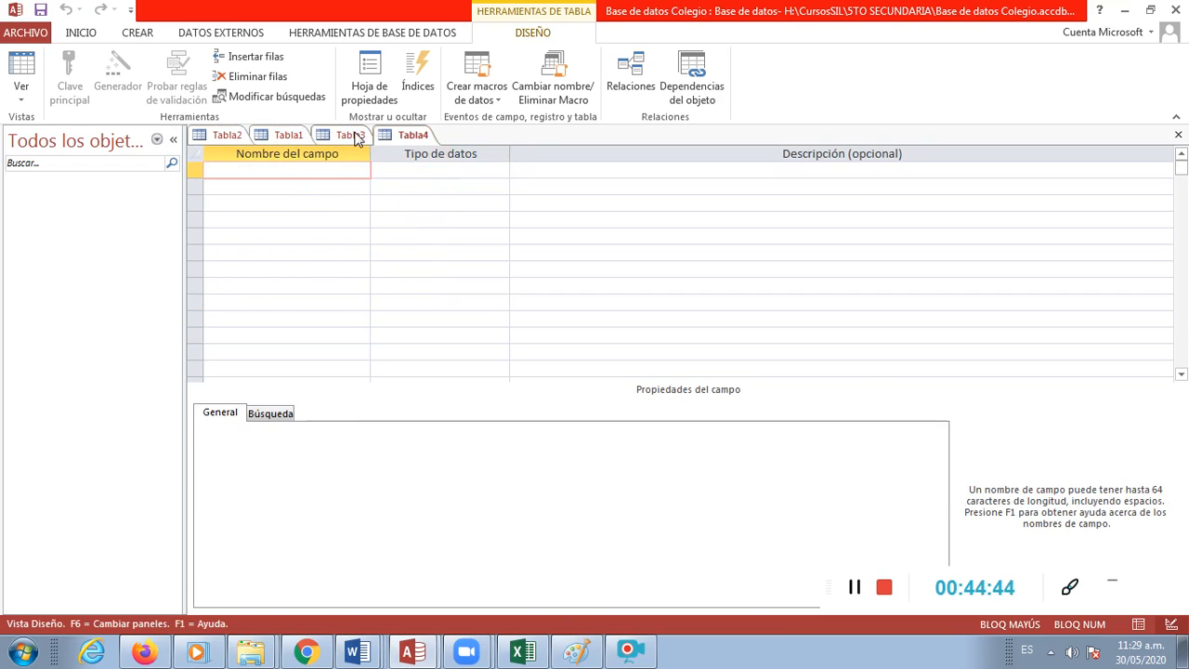
click(350, 136)
click(288, 136)
click(227, 135)
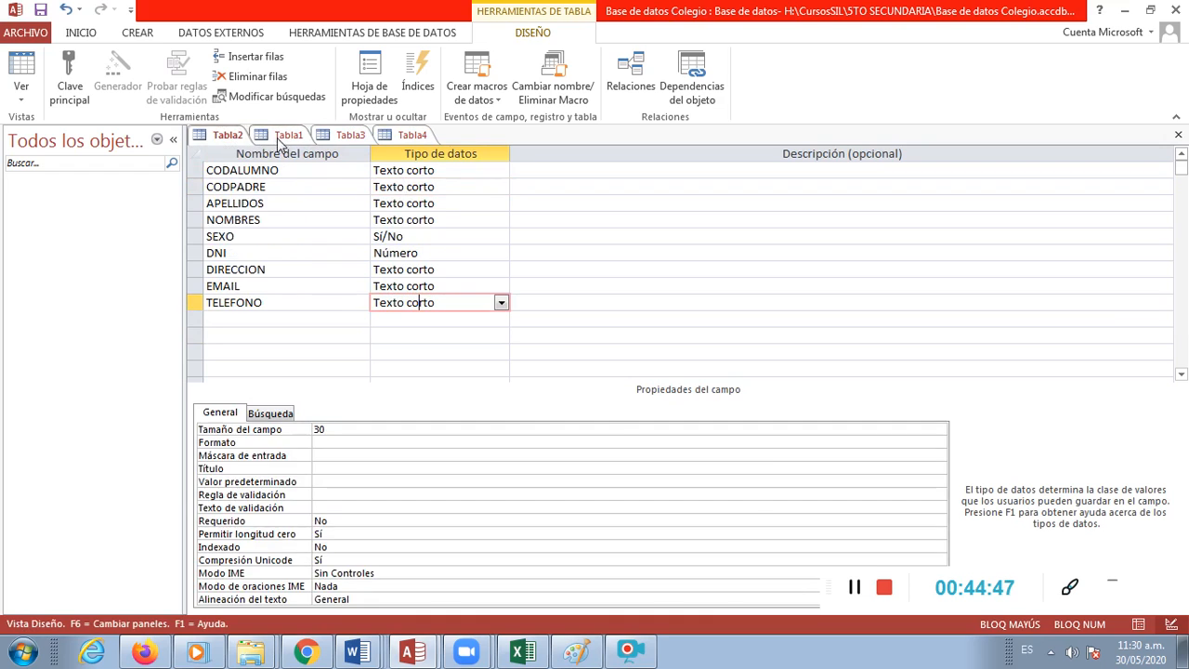
click(288, 135)
click(350, 136)
click(411, 136)
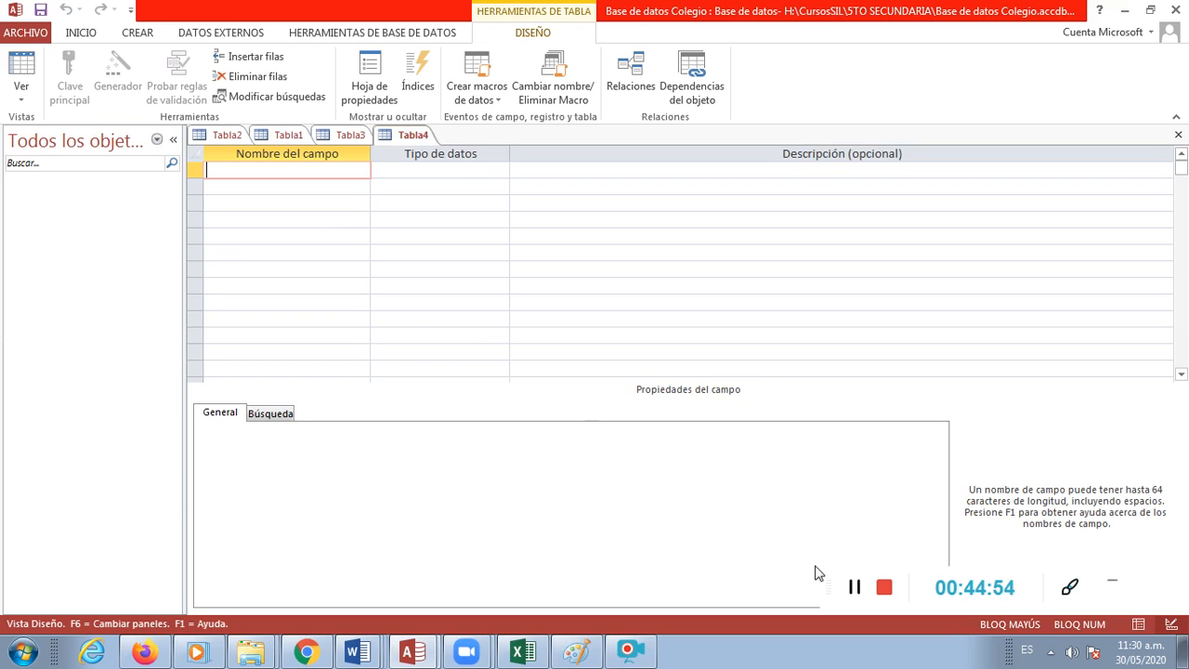
- Switch to the Zoom meeting window and check the list of participants
drag(830, 584, 711, 490)
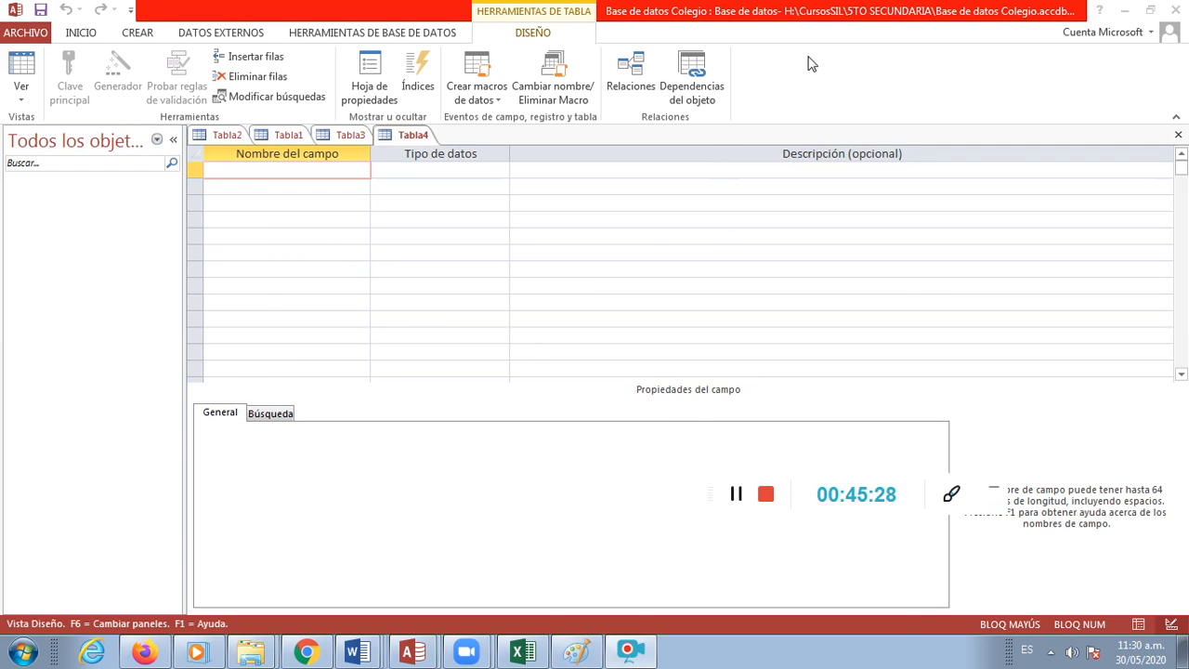
key(alt+Tab)
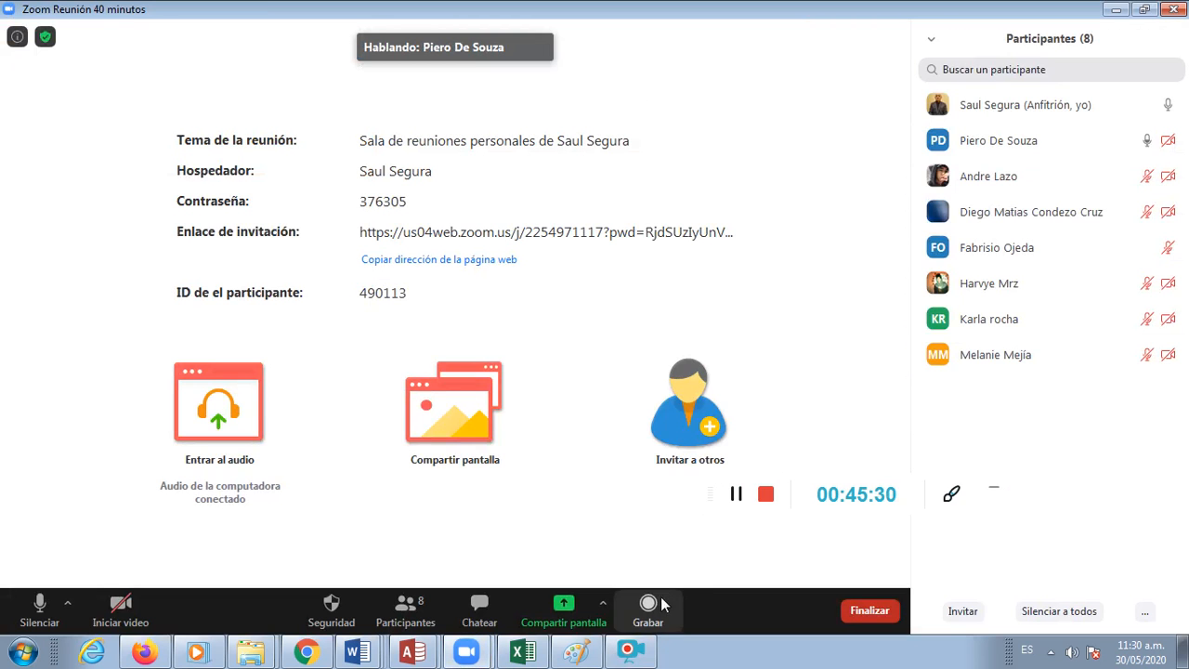
click(706, 496)
drag(706, 496, 844, 562)
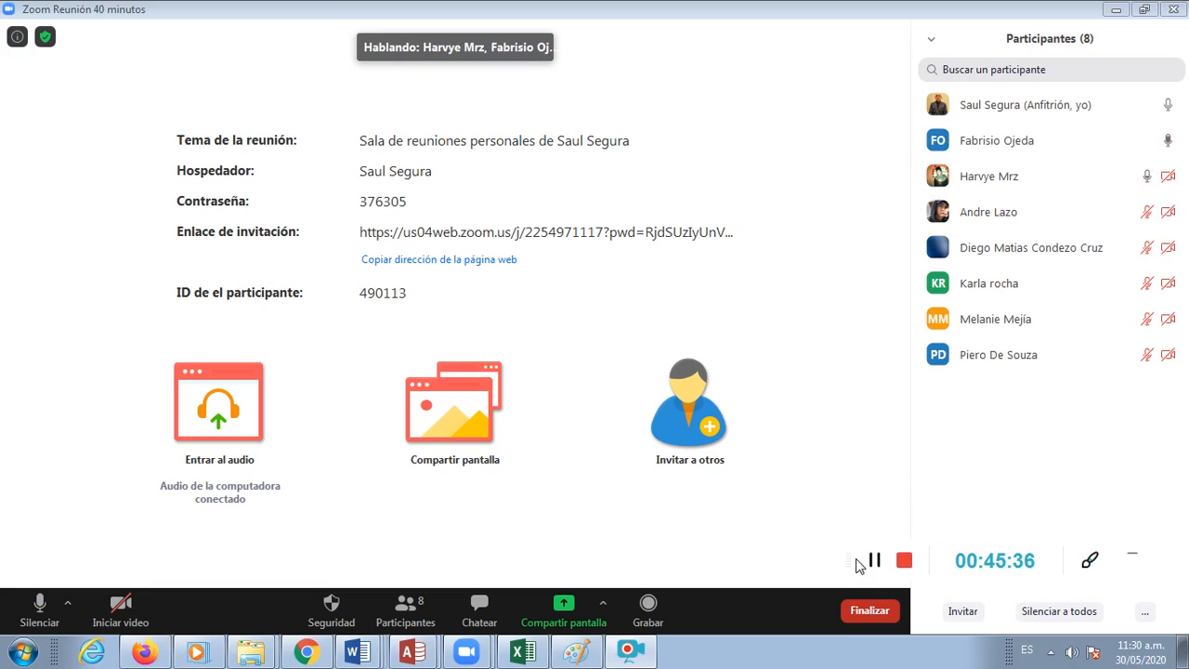
drag(851, 560, 859, 565)
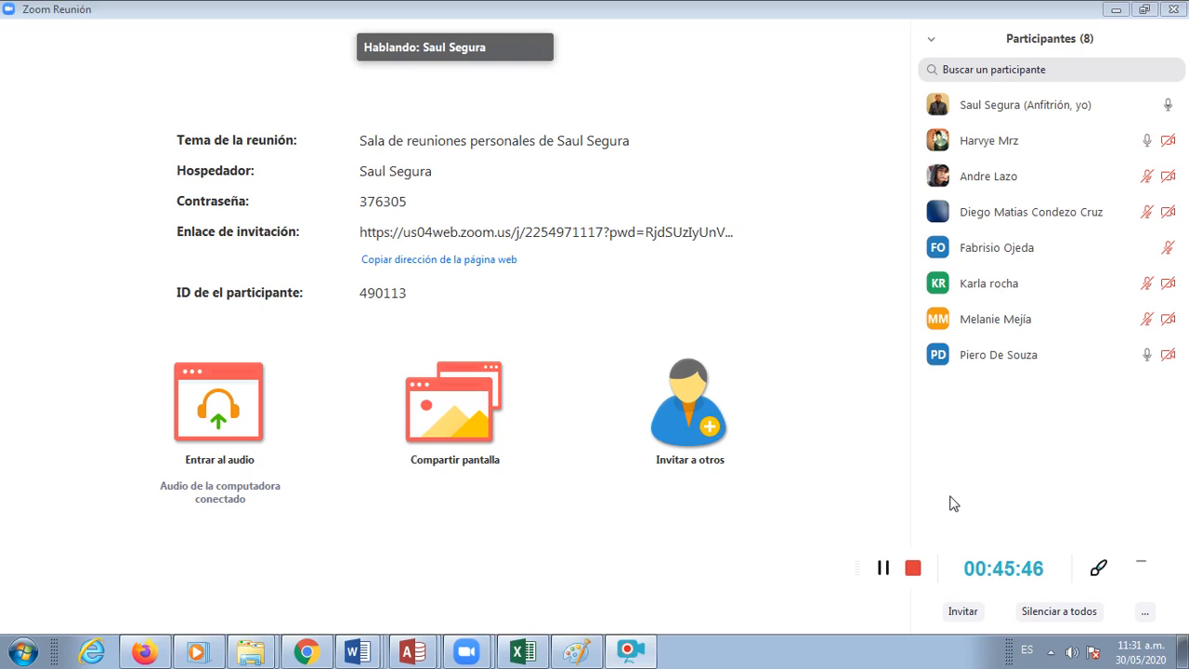
mouse_move(900, 486)
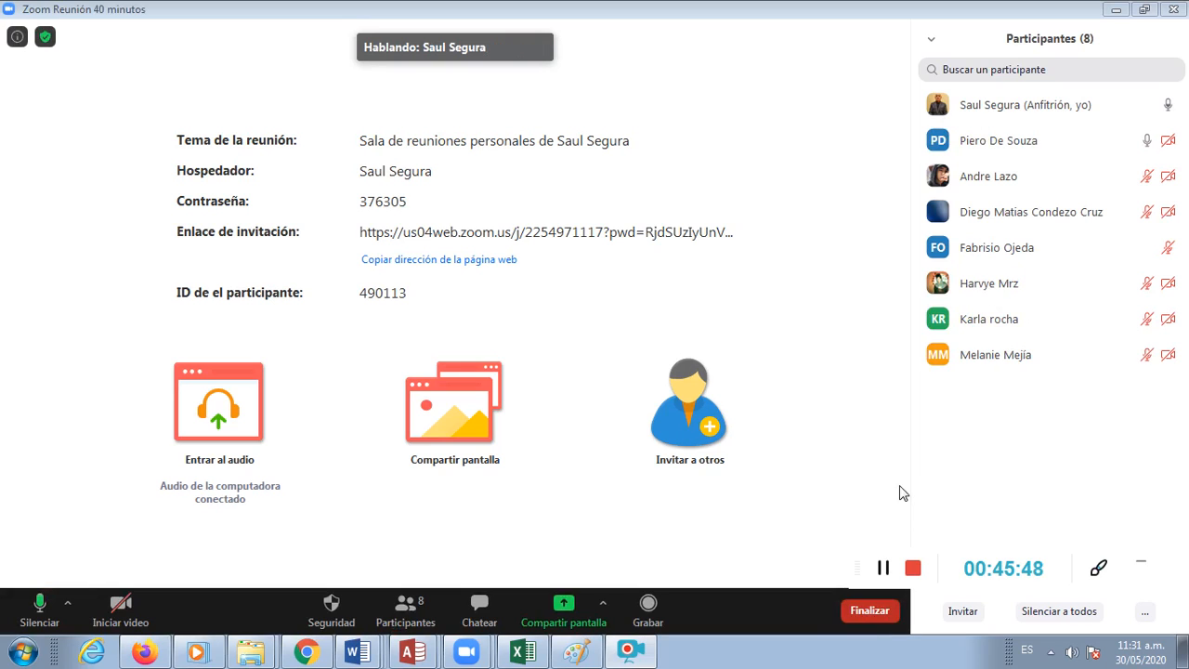